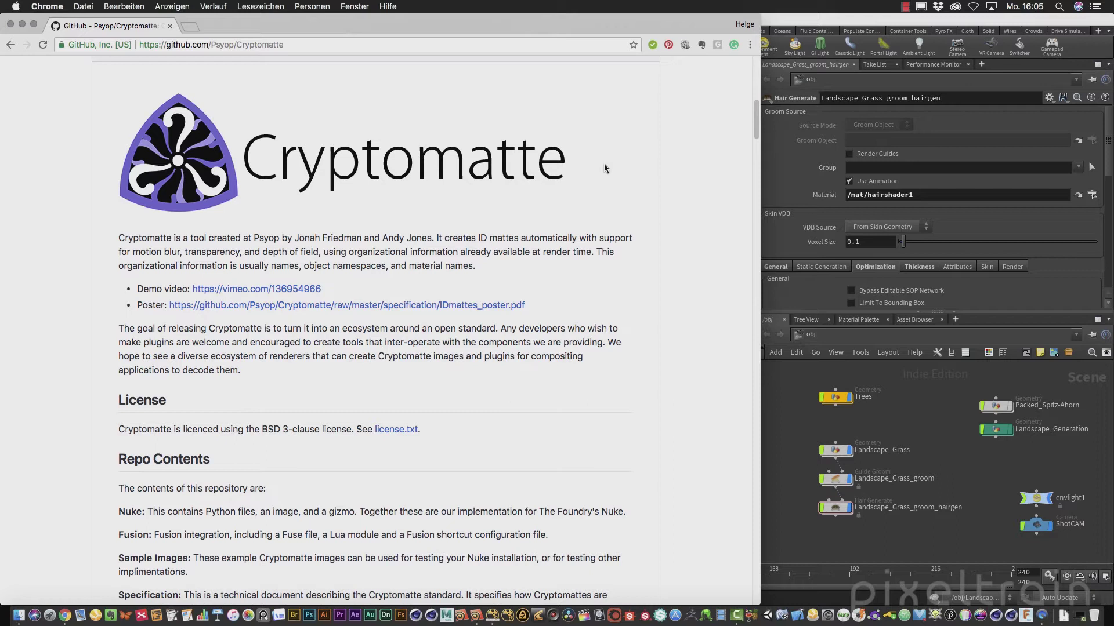
Examine the Cryptomatte GitHub page for its repository contents and its lists of encoder and decoder implementations
{"action": "left_click", "coordinate": [878, 408]}
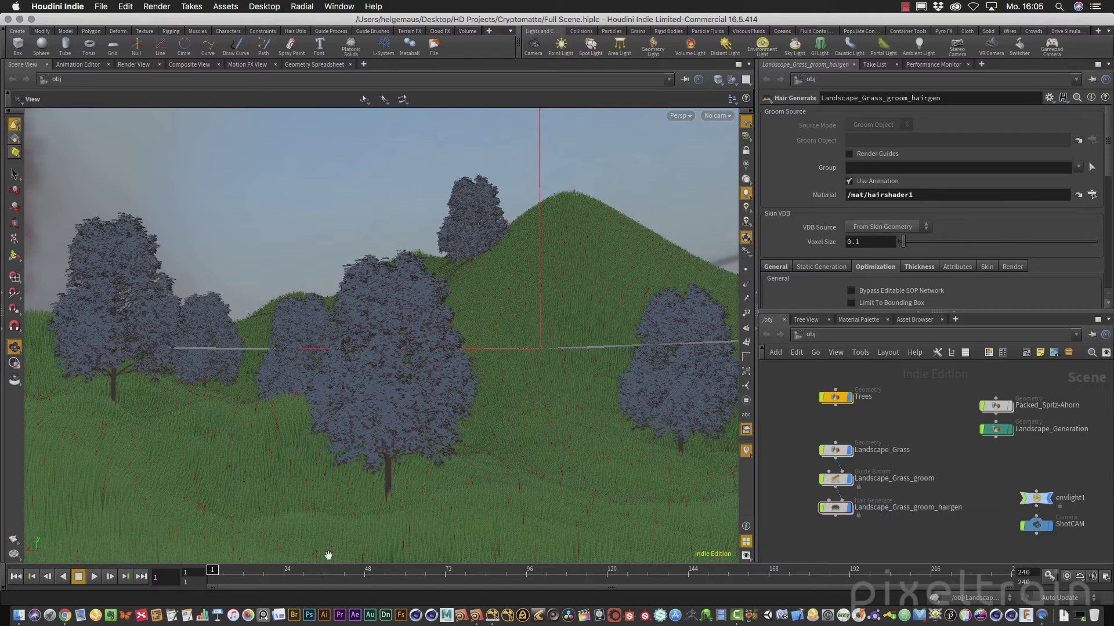
{"action": "left_click", "coordinate": [65, 614]}
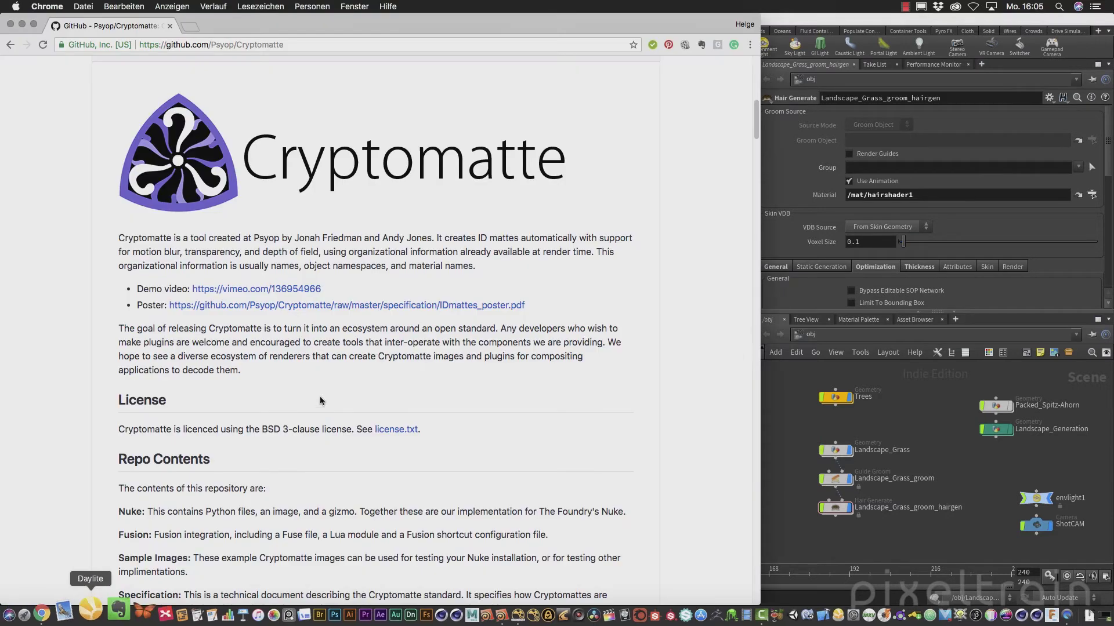
{"action": "scroll", "coordinate": [461, 432], "scroll_direction": "down", "scroll_amount": 10}
{"action": "scroll", "coordinate": [461, 437], "scroll_direction": "down", "scroll_amount": 3}
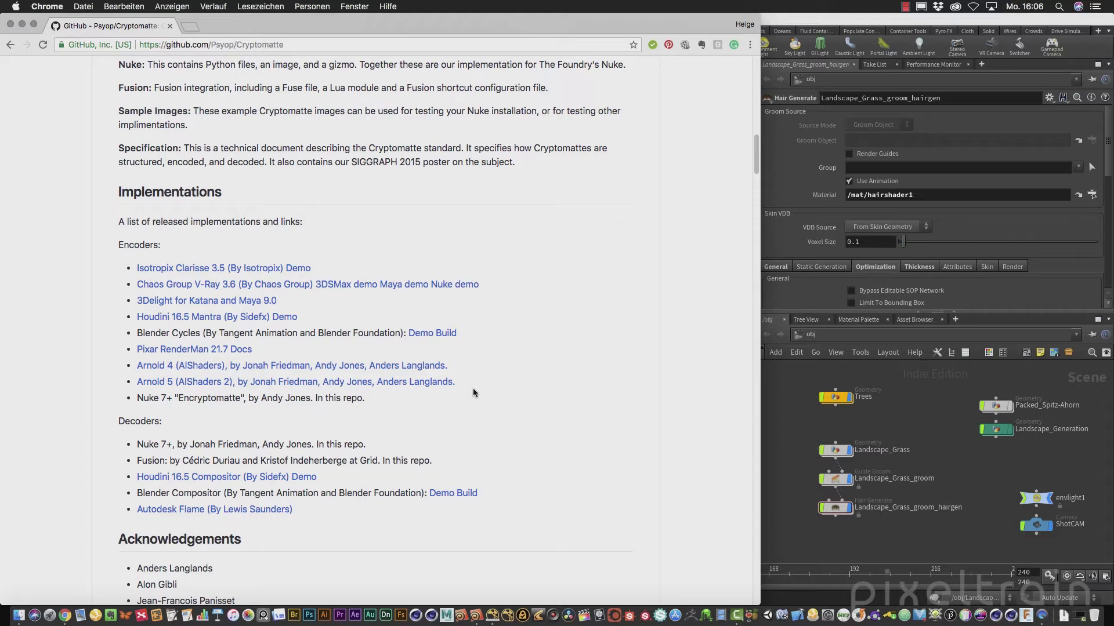
{"action": "scroll", "coordinate": [472, 393], "scroll_direction": "up", "scroll_amount": 10}
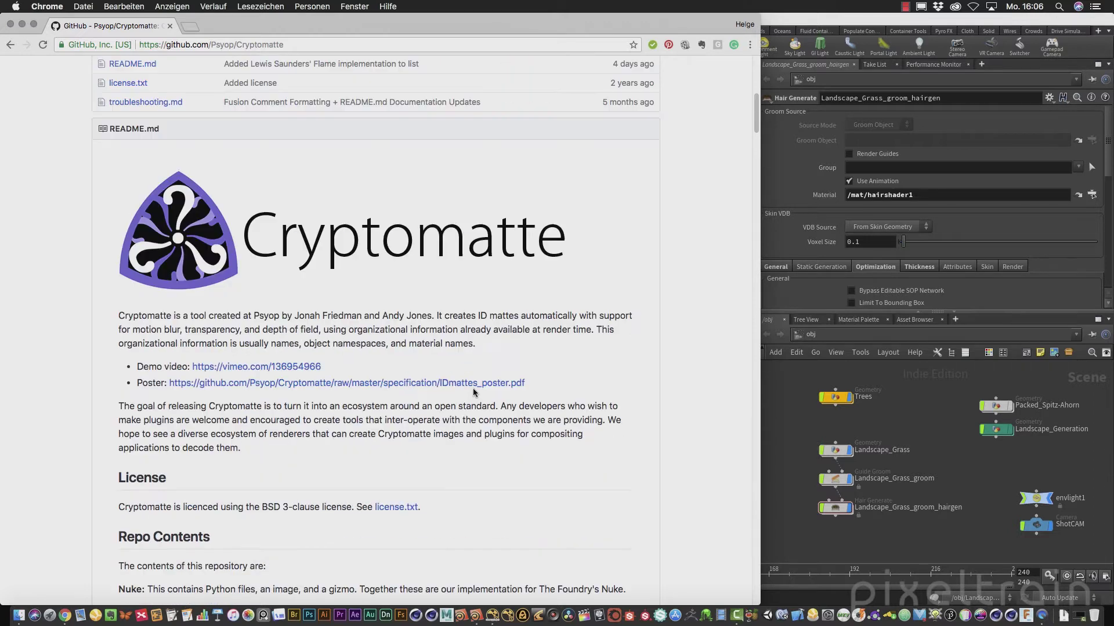
{"action": "scroll", "coordinate": [473, 391], "scroll_direction": "up", "scroll_amount": 5}
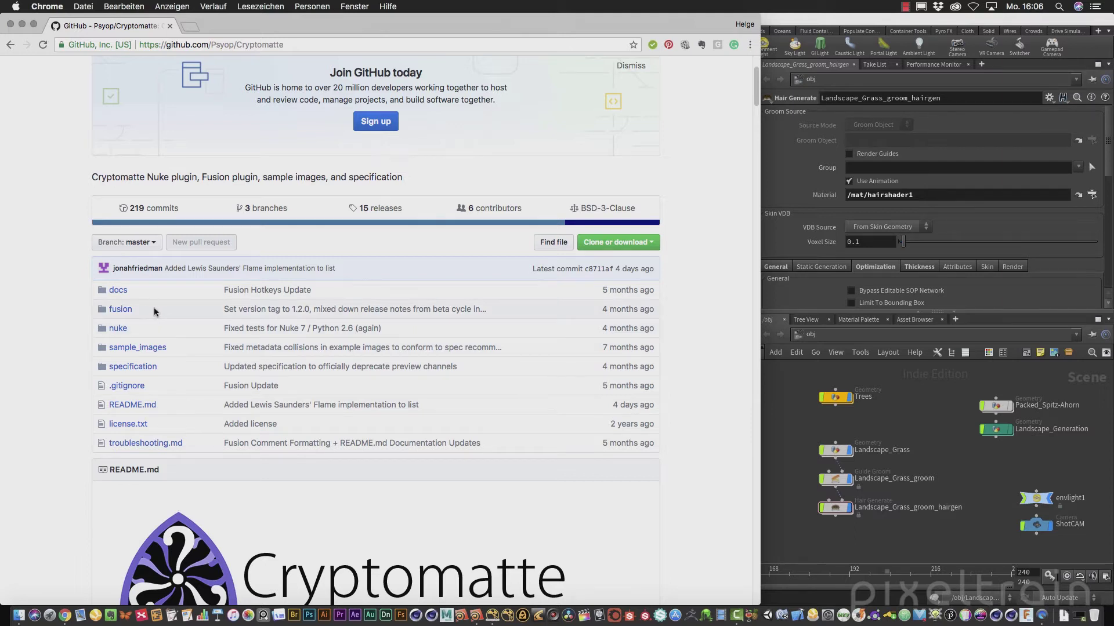
{"action": "scroll", "coordinate": [419, 444], "scroll_direction": "down", "scroll_amount": 15}
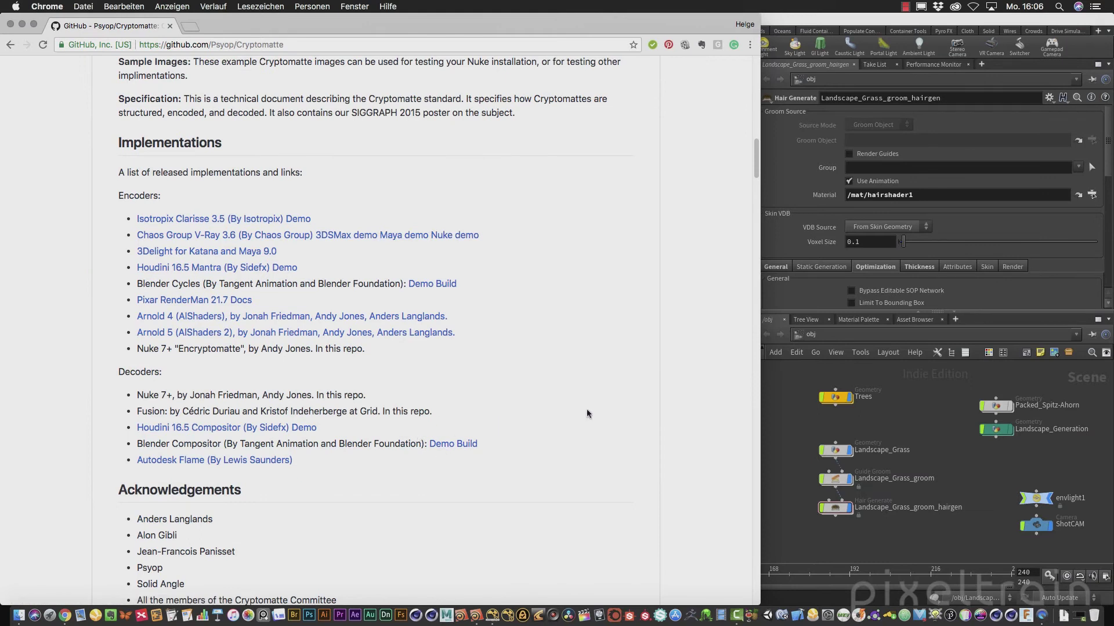
{"action": "scroll", "coordinate": [586, 412], "scroll_direction": "up", "scroll_amount": 15}
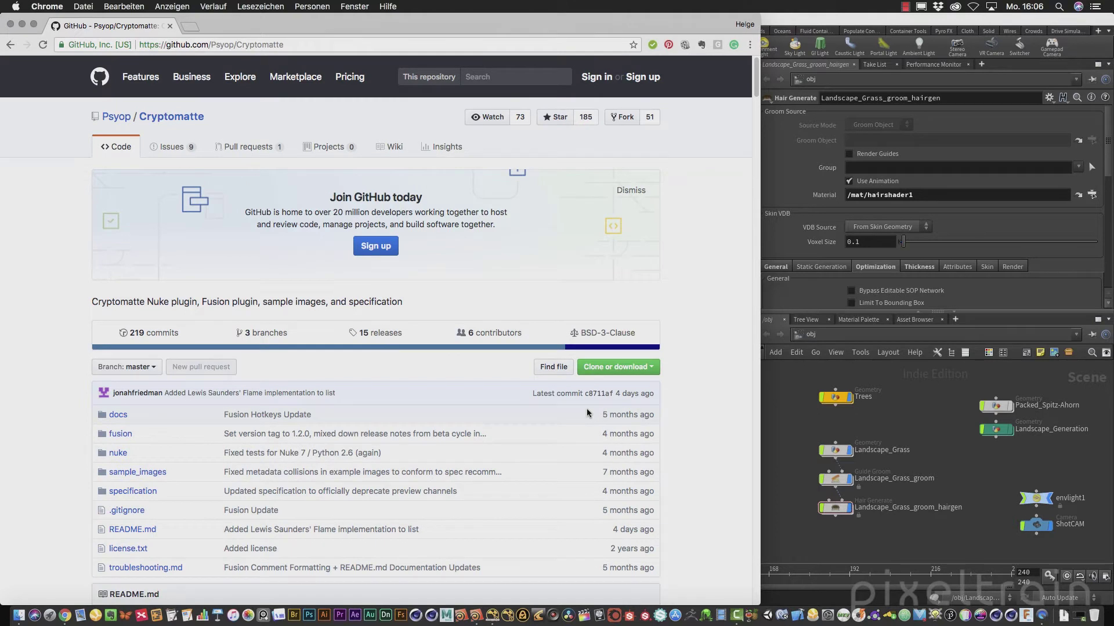
Switch to NukeX and add a Cryptomatte node in free space of the node graph
{"action": "left_click", "coordinate": [810, 425]}
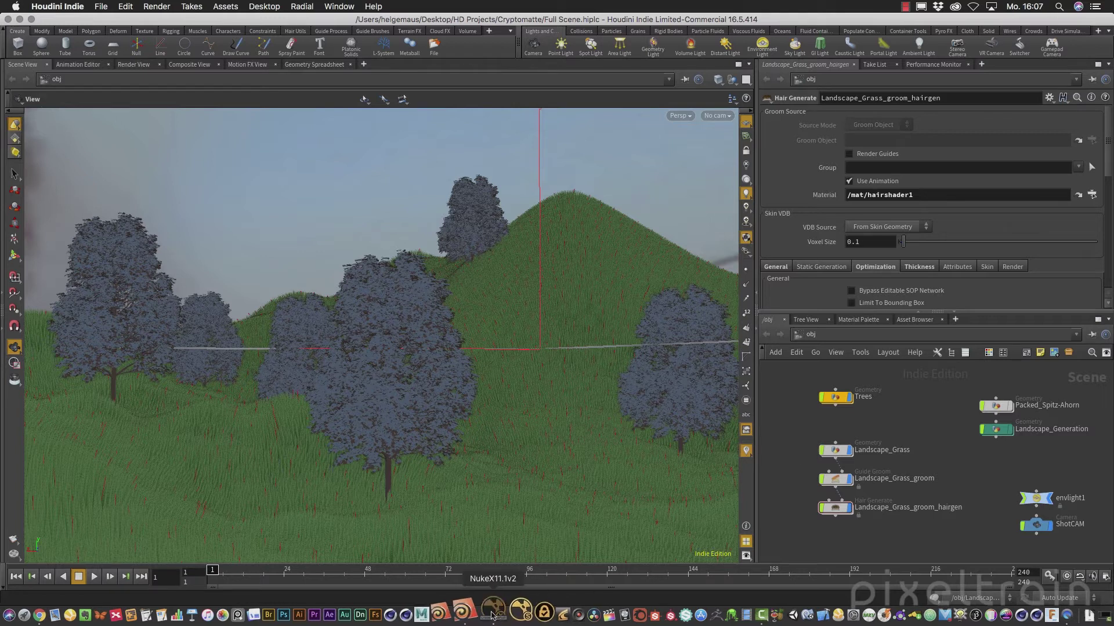
{"action": "left_click", "coordinate": [491, 610]}
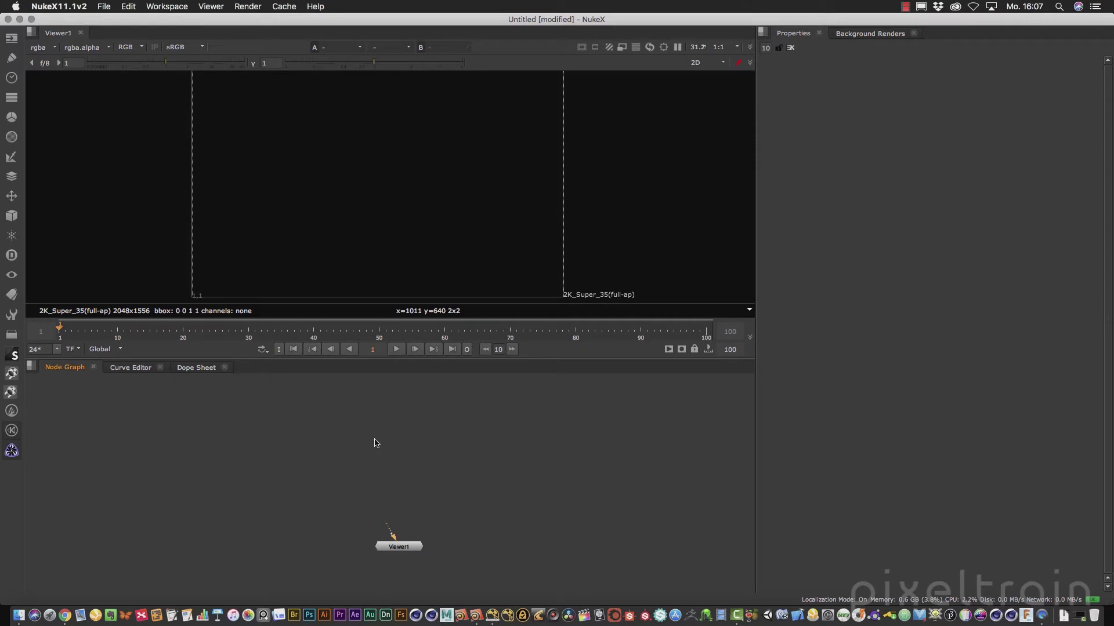
{"action": "left_click", "coordinate": [12, 452]}
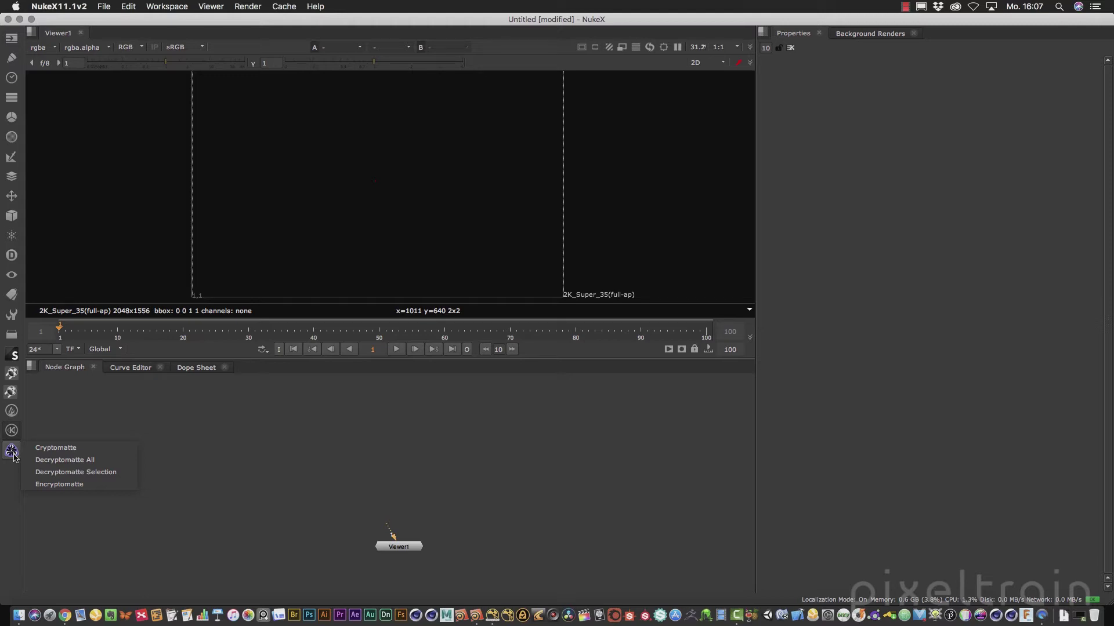
{"action": "left_click", "coordinate": [86, 451]}
{"action": "left_click", "coordinate": [464, 471]}
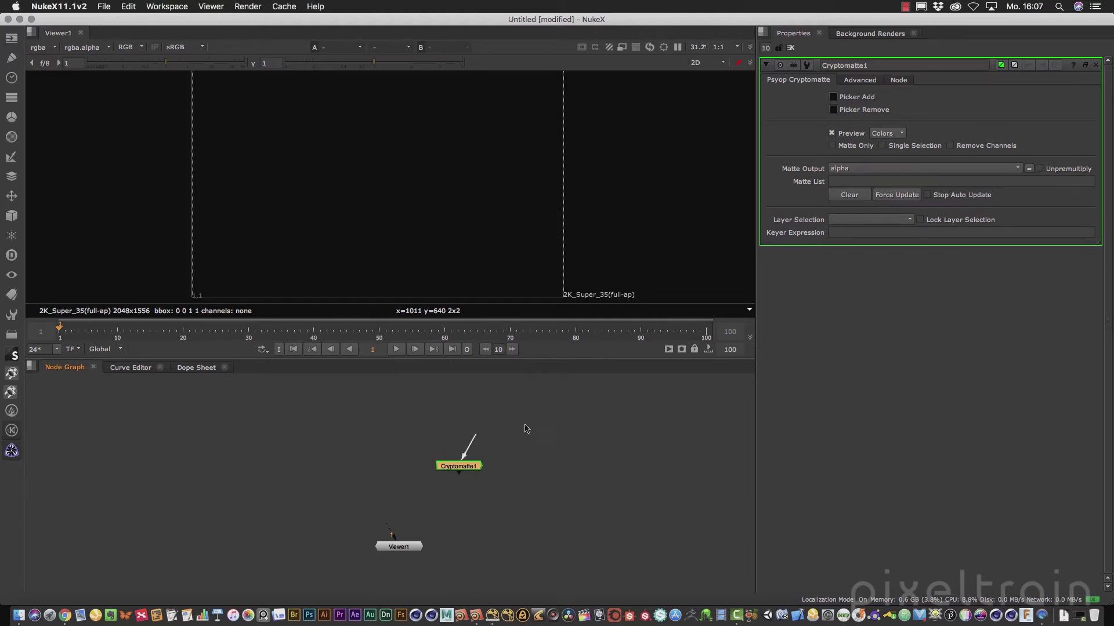
{"action": "left_click_drag", "start_coordinate": [476, 466], "coordinate": [514, 483]}
Load mantra_pbr.0001.exr with a Read node, show it in the viewer and align the node above the Viewer node
{"action": "left_click", "coordinate": [307, 428]}
{"action": "key", "text": "r"}
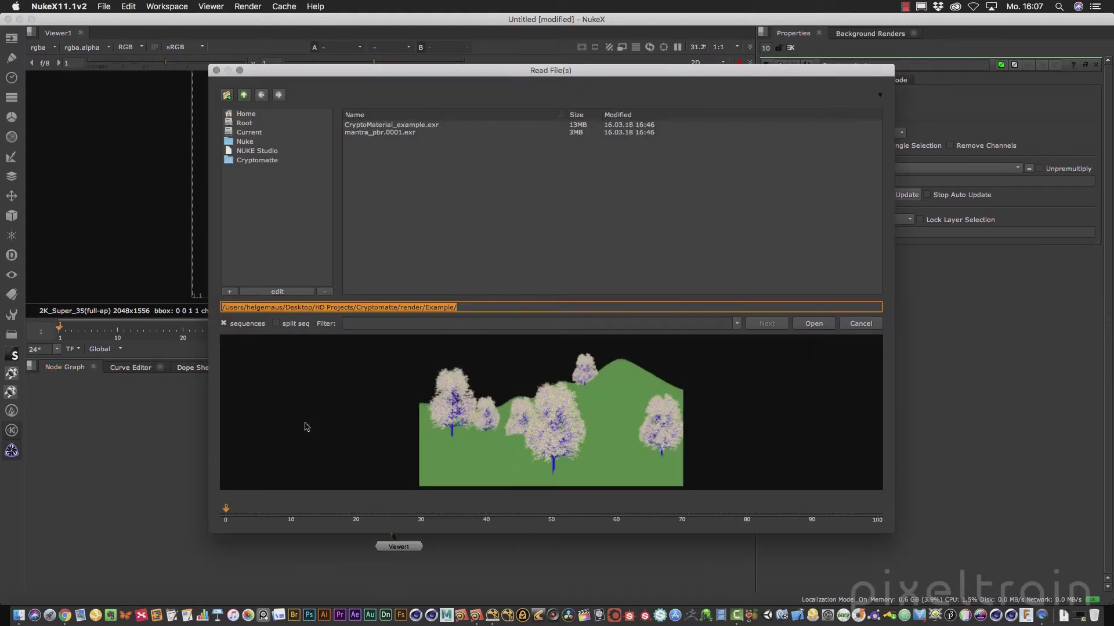
{"action": "left_click", "coordinate": [373, 133]}
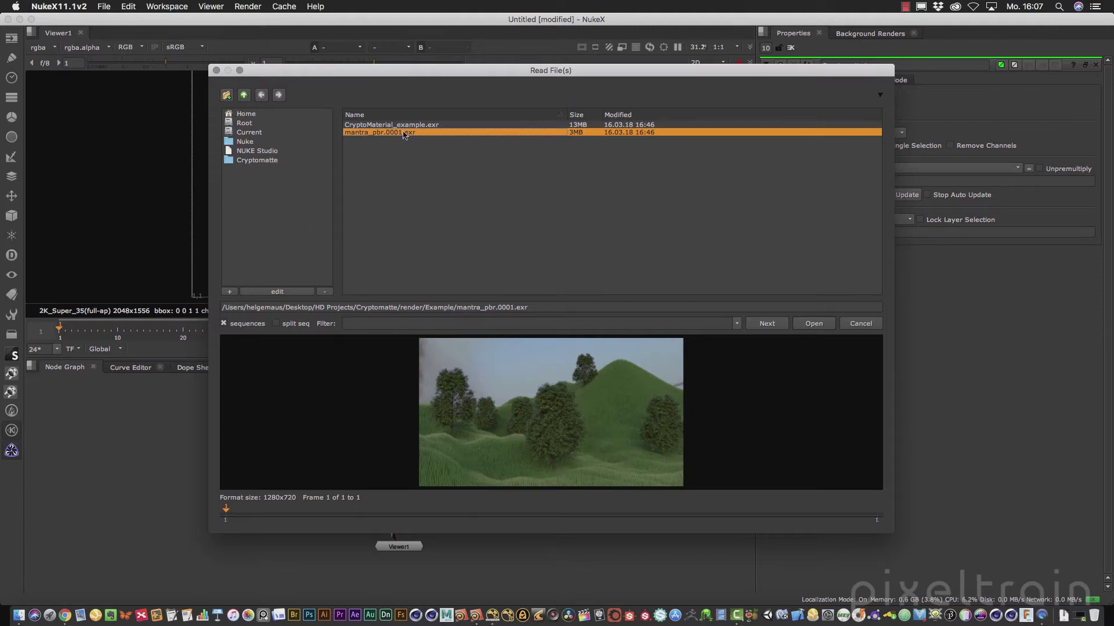
{"action": "left_click", "coordinate": [814, 323]}
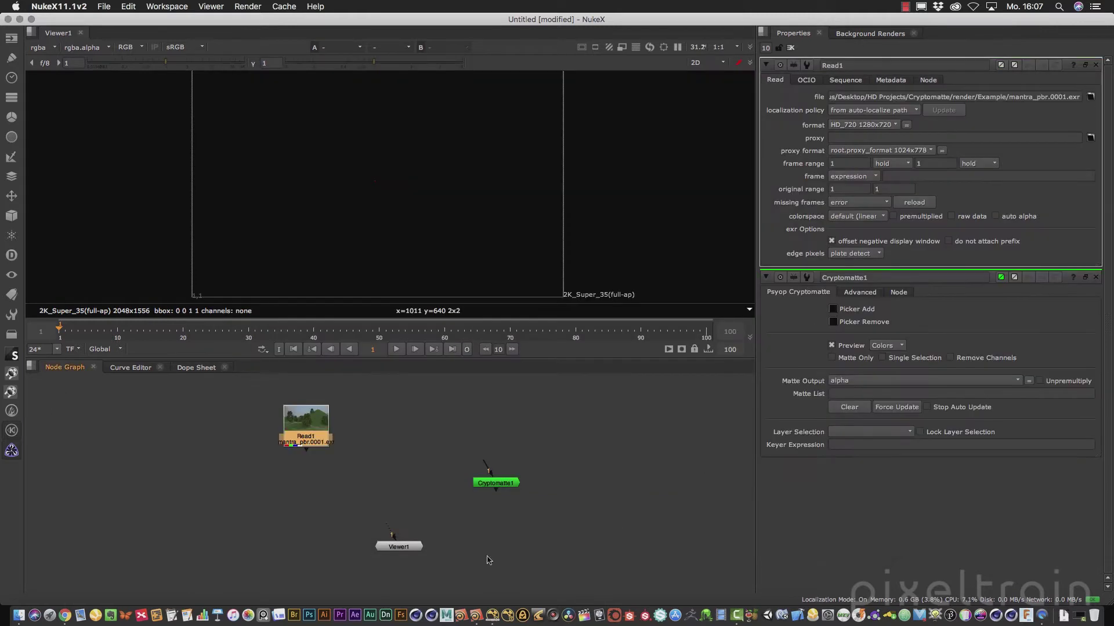
{"action": "key", "text": "1"}
{"action": "left_click_drag", "start_coordinate": [310, 438], "coordinate": [411, 461]}
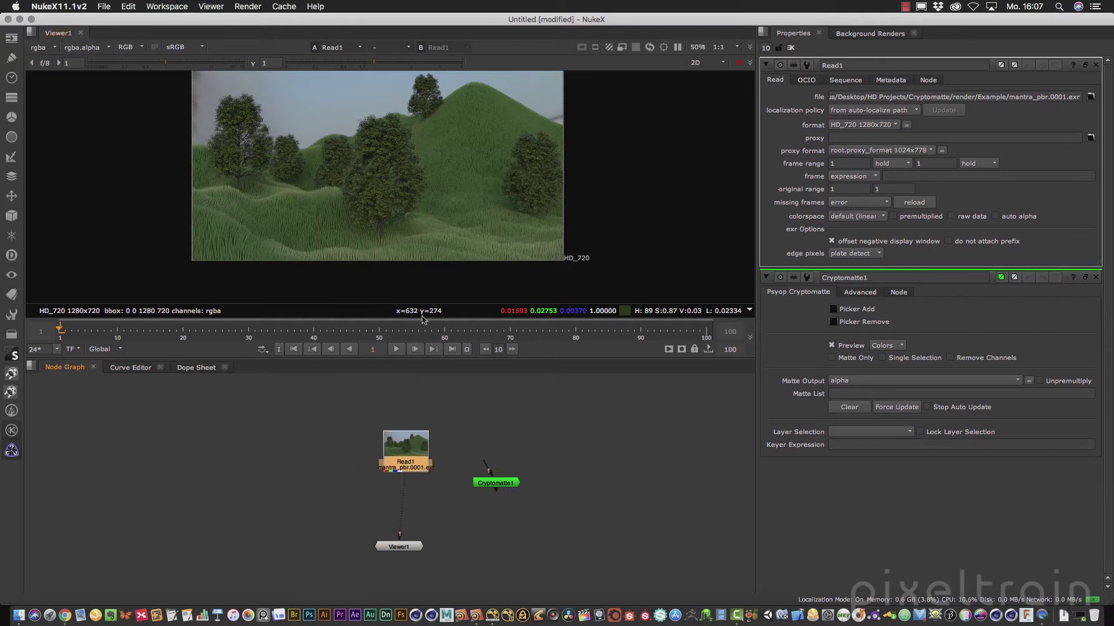
{"action": "scroll", "coordinate": [422, 254], "scroll_direction": "up", "scroll_amount": 2}
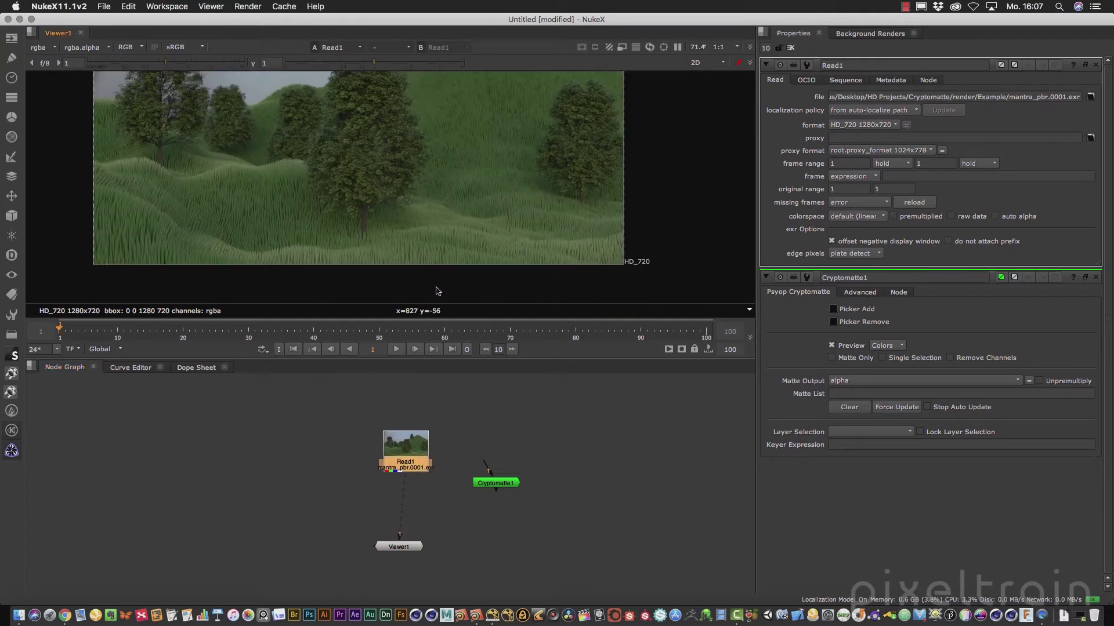
{"action": "left_click_drag", "start_coordinate": [506, 484], "coordinate": [512, 502]}
{"action": "left_click_drag", "start_coordinate": [416, 460], "coordinate": [409, 456]}
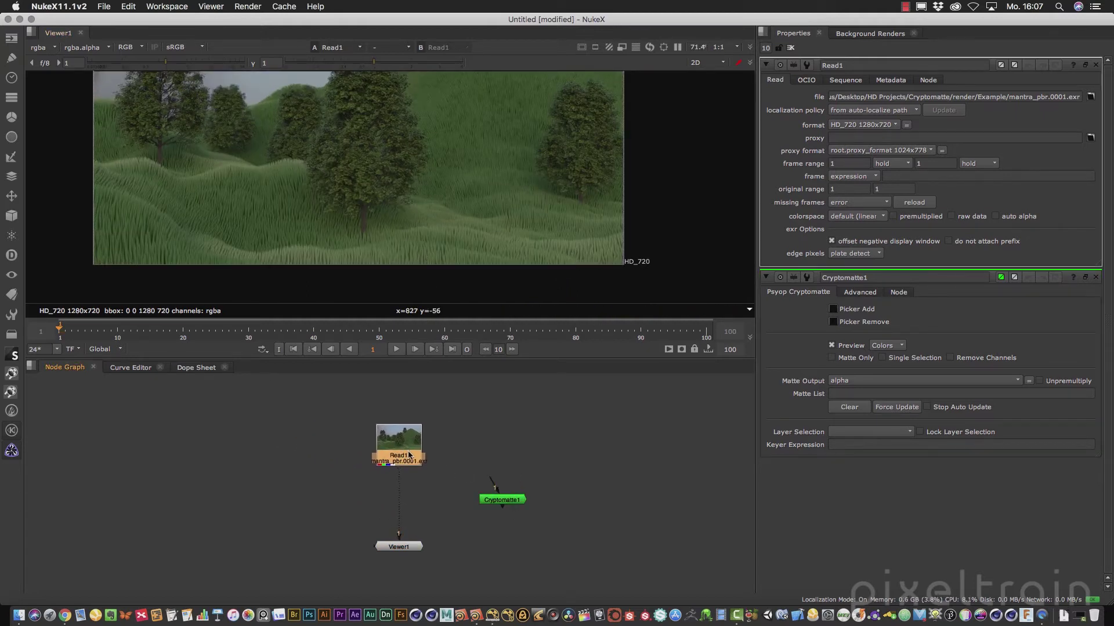
Load CryptoMaterial_example.exr with a second Read node beside the first, show it in the viewer and inspect its available layers
{"action": "key", "text": "r"}
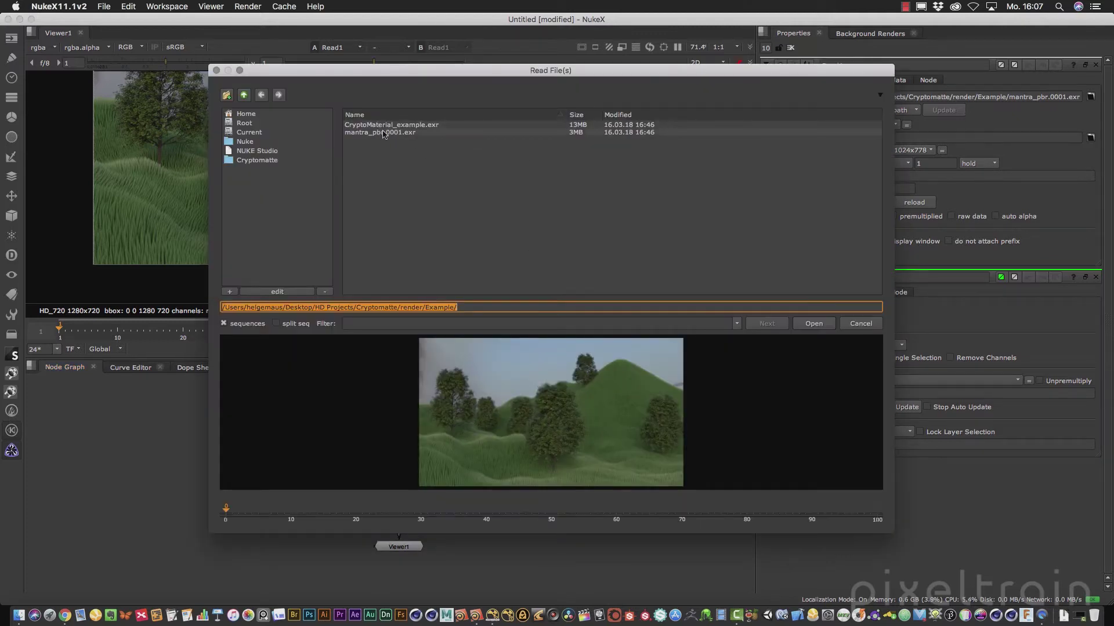
{"action": "left_click", "coordinate": [359, 126]}
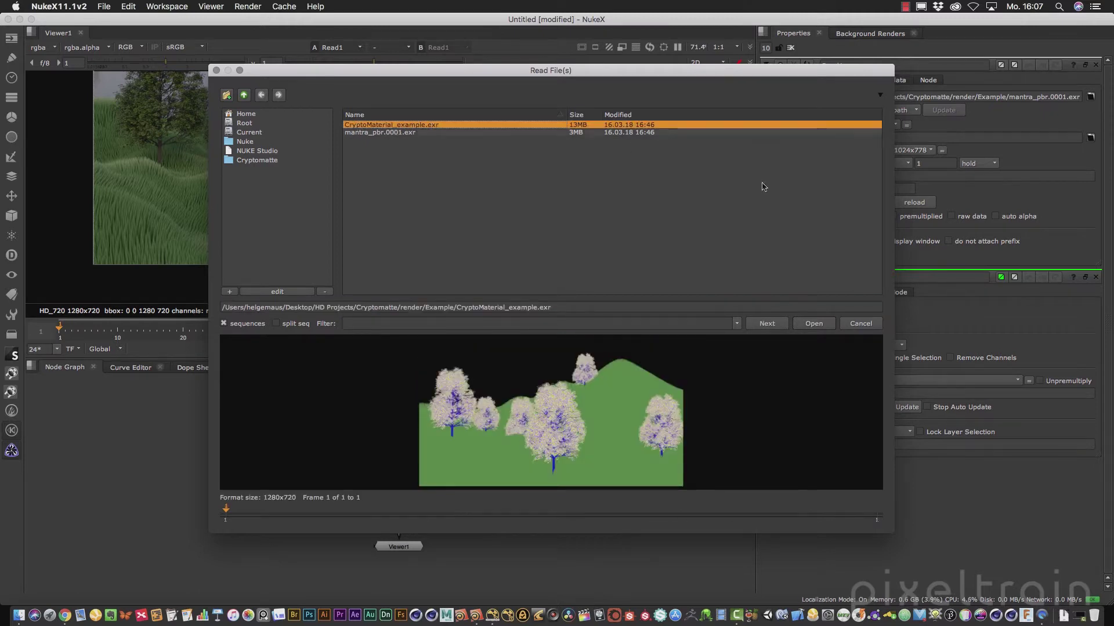
{"action": "left_click", "coordinate": [818, 325]}
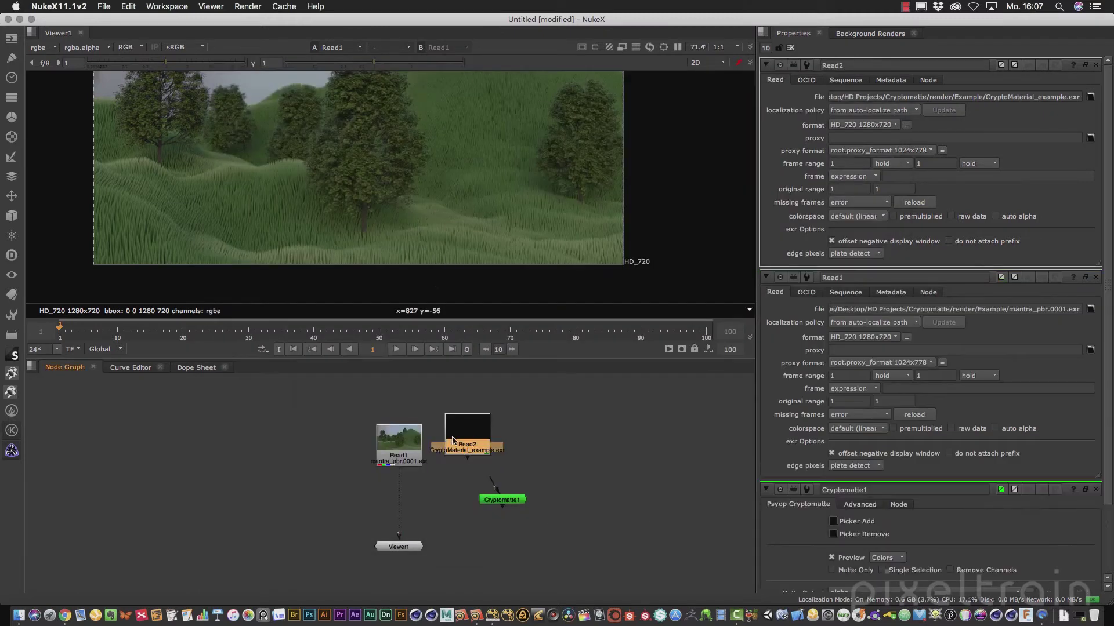
{"action": "key", "text": "1"}
{"action": "left_click_drag", "start_coordinate": [514, 505], "coordinate": [562, 543]}
{"action": "left_click_drag", "start_coordinate": [475, 445], "coordinate": [507, 461]}
{"action": "scroll", "coordinate": [362, 225], "scroll_direction": "down", "scroll_amount": 4}
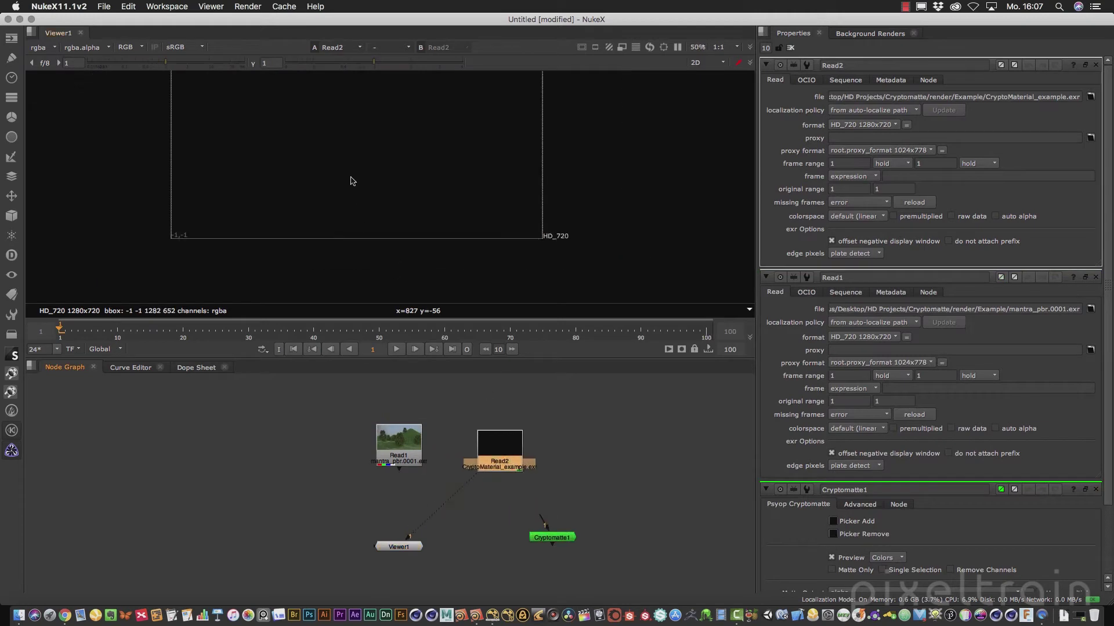
{"action": "middle_click_drag", "start_coordinate": [351, 181], "coordinate": [398, 248]}
{"action": "scroll", "coordinate": [409, 226], "scroll_direction": "up", "scroll_amount": 1}
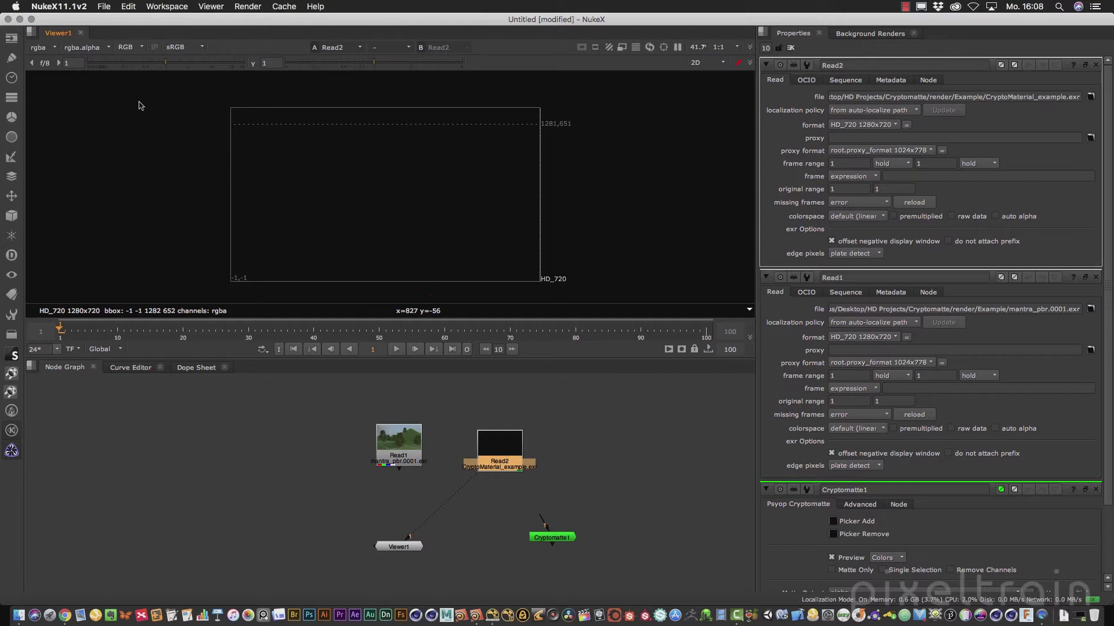
{"action": "left_click", "coordinate": [57, 49]}
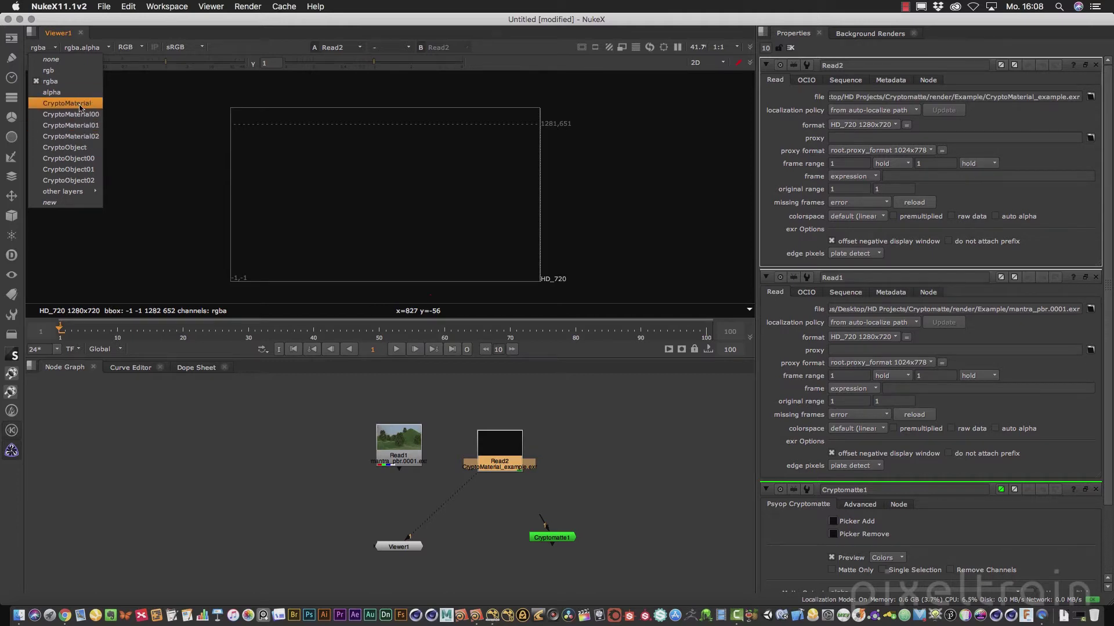
{"action": "left_click", "coordinate": [210, 486]}
Insert the Cryptomatte node between the CryptoMaterial_example.exr Read node and the Viewer, leaving only its properties open
{"action": "left_click_drag", "start_coordinate": [553, 540], "coordinate": [586, 516]}
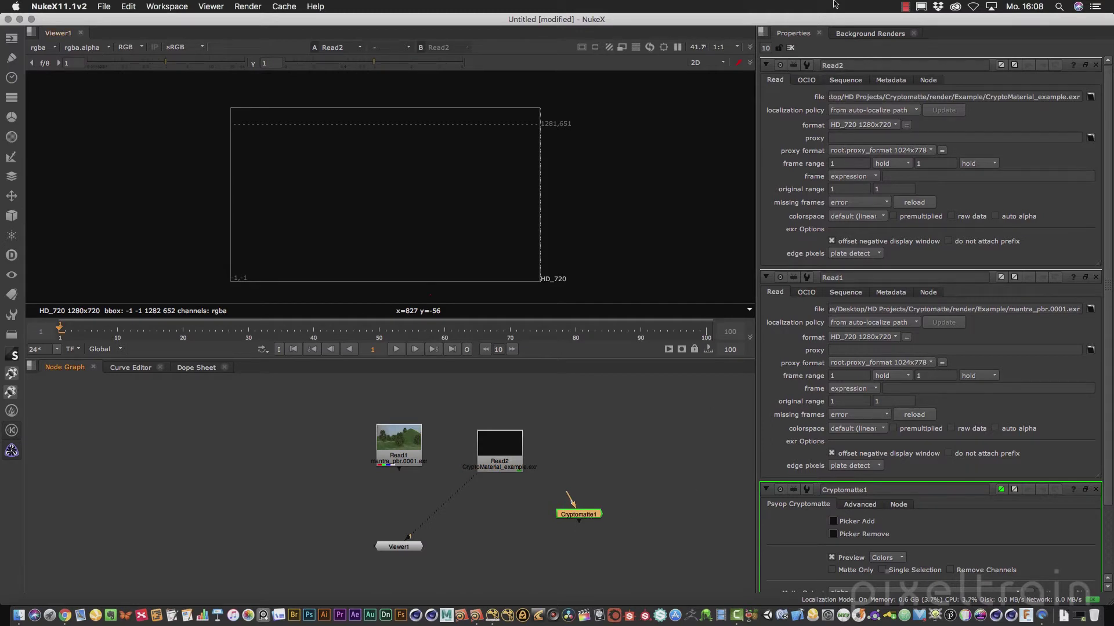
{"action": "left_click", "coordinate": [790, 48]}
{"action": "left_click_drag", "start_coordinate": [578, 517], "coordinate": [458, 507]}
{"action": "left_click_drag", "start_coordinate": [491, 500], "coordinate": [499, 499]}
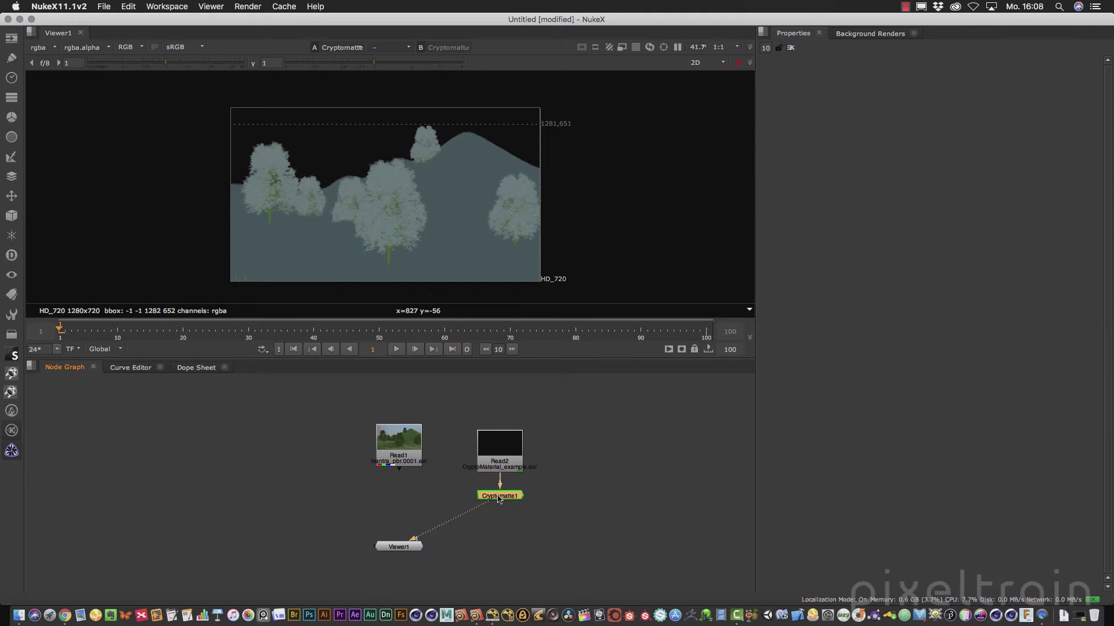
{"action": "double_click", "coordinate": [498, 499]}
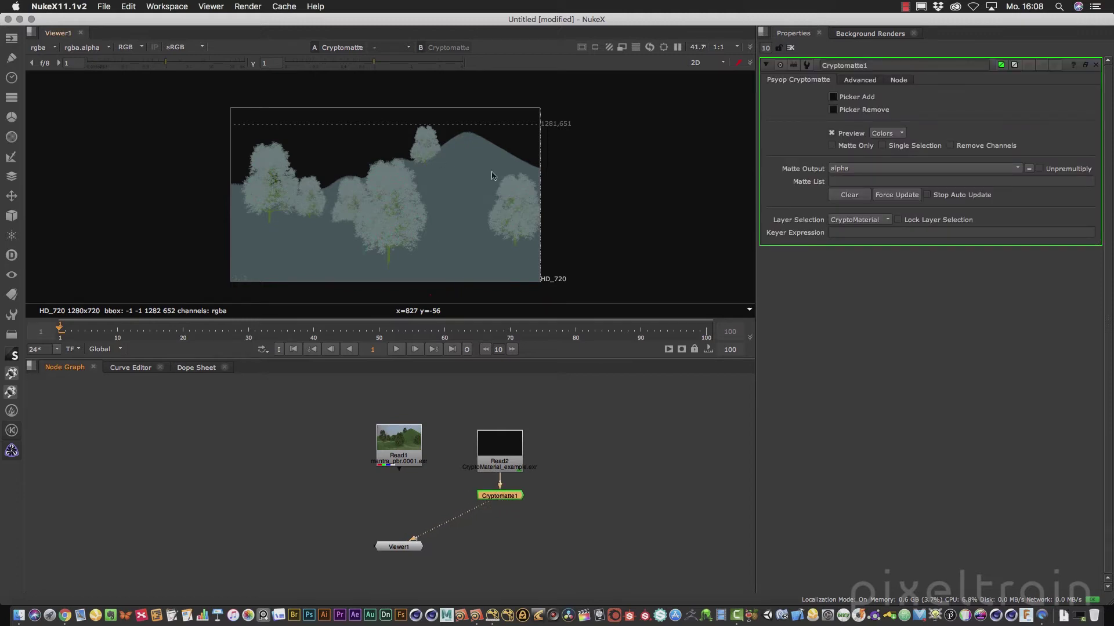
Check the viewer's layer list and set the Cryptomatte node's layer selection to CryptoObject
{"action": "left_click", "coordinate": [50, 48]}
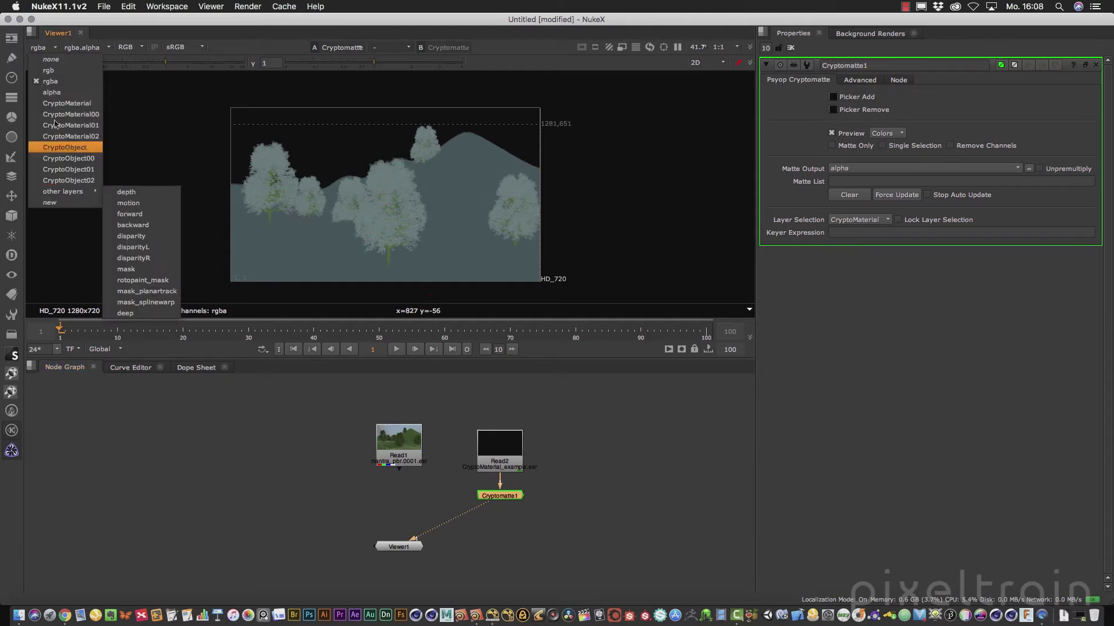
{"action": "left_click", "coordinate": [646, 504]}
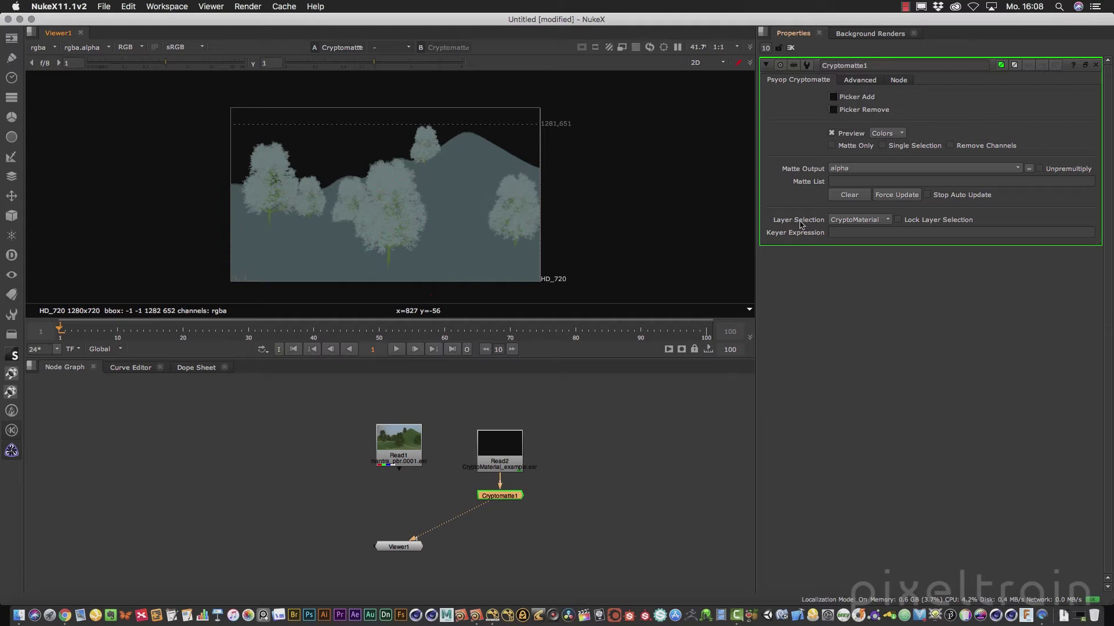
{"action": "left_click", "coordinate": [887, 220]}
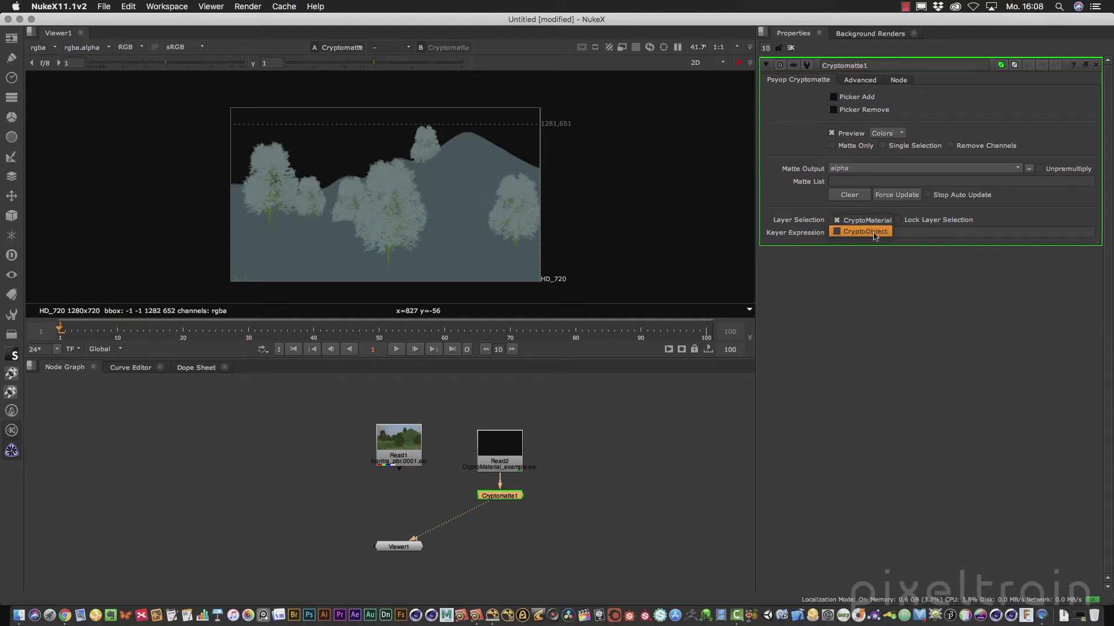
{"action": "left_click", "coordinate": [875, 232]}
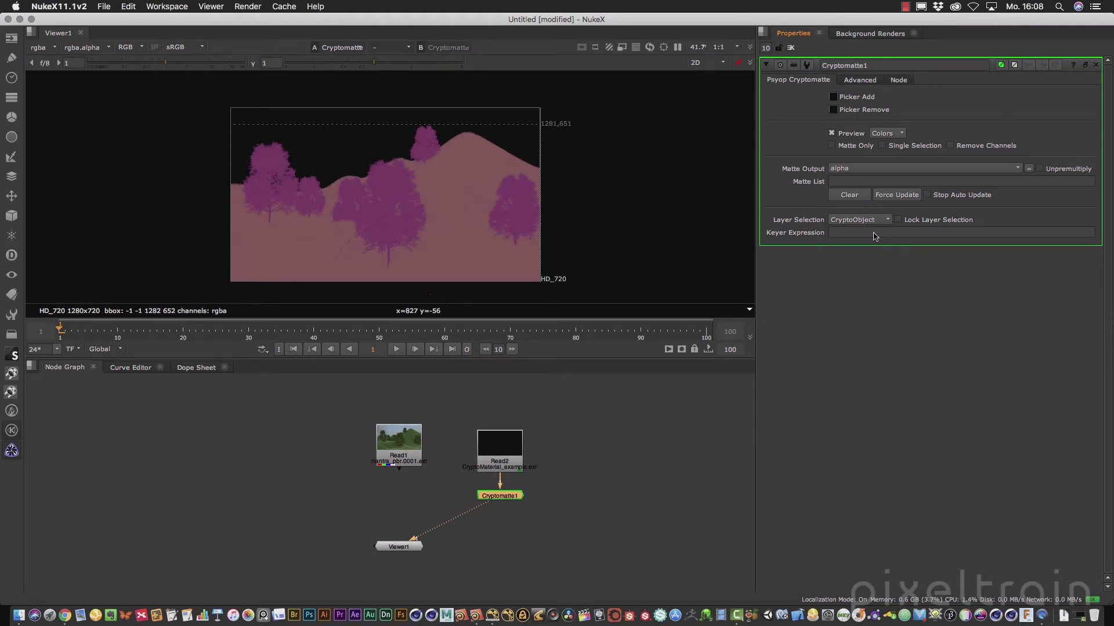
Add the trees to the Cryptomatte node's matte list with Picker Add and display the resulting alpha channel
{"action": "scroll", "coordinate": [466, 228], "scroll_direction": "up", "scroll_amount": 2}
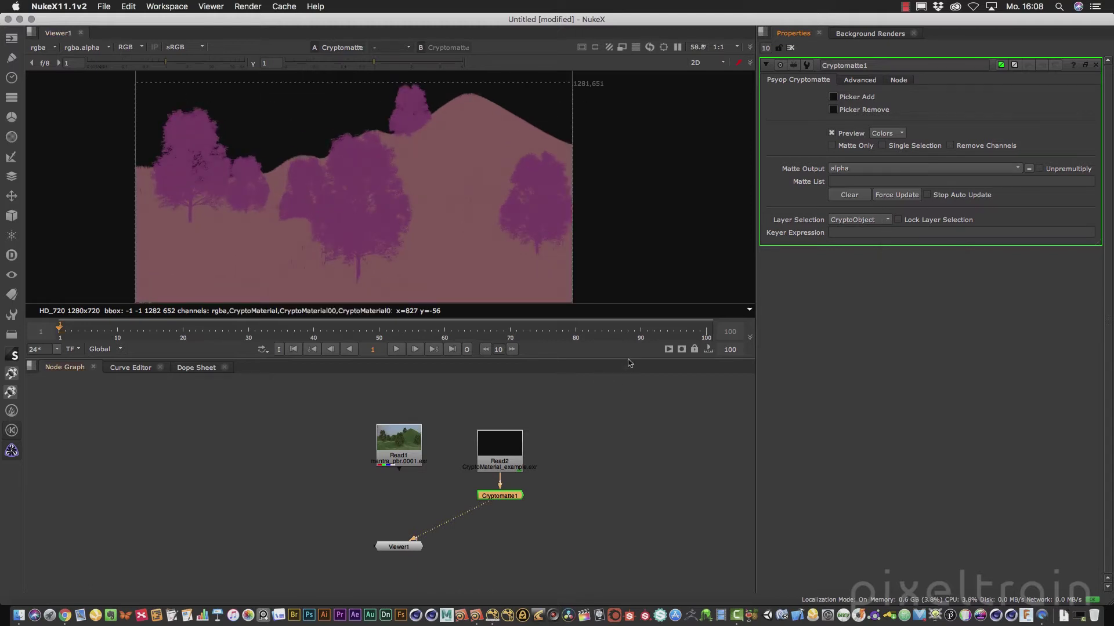
{"action": "left_click_drag", "start_coordinate": [630, 360], "coordinate": [646, 434]}
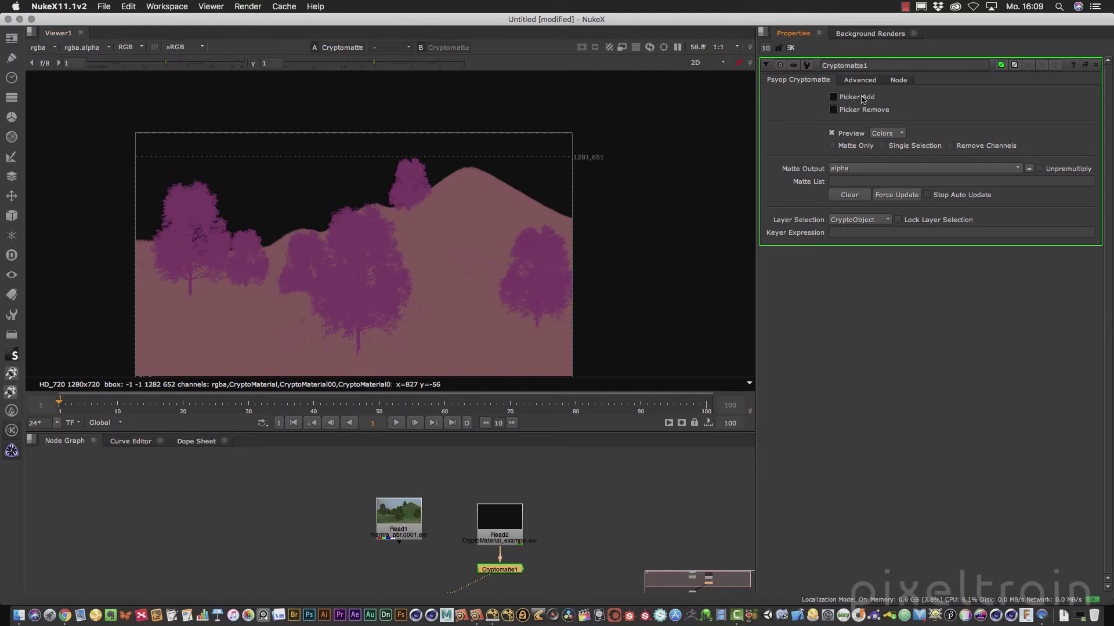
{"action": "left_click", "coordinate": [833, 97]}
{"action": "middle_click_drag", "start_coordinate": [514, 234], "coordinate": [555, 183]}
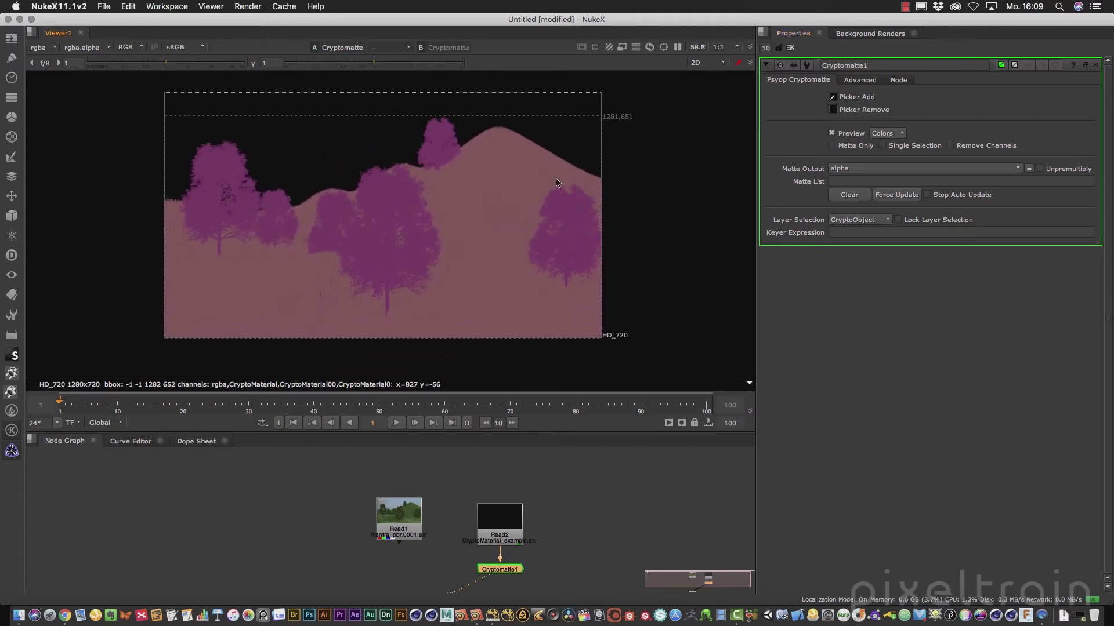
{"action": "left_click", "coordinate": [377, 198], "text": "super"}
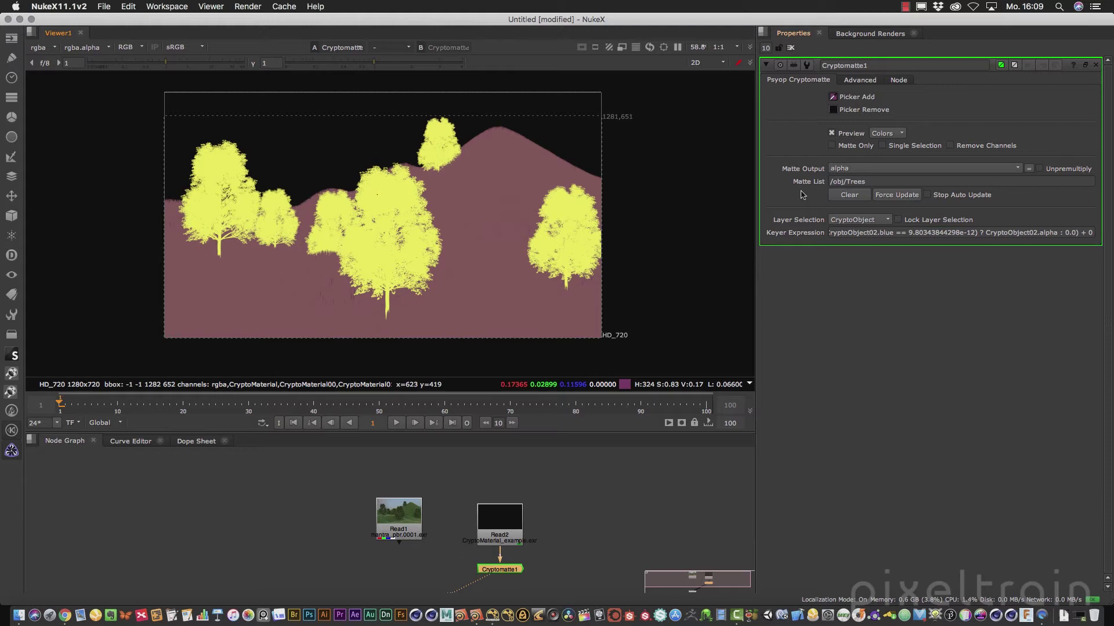
{"action": "key", "text": "a"}
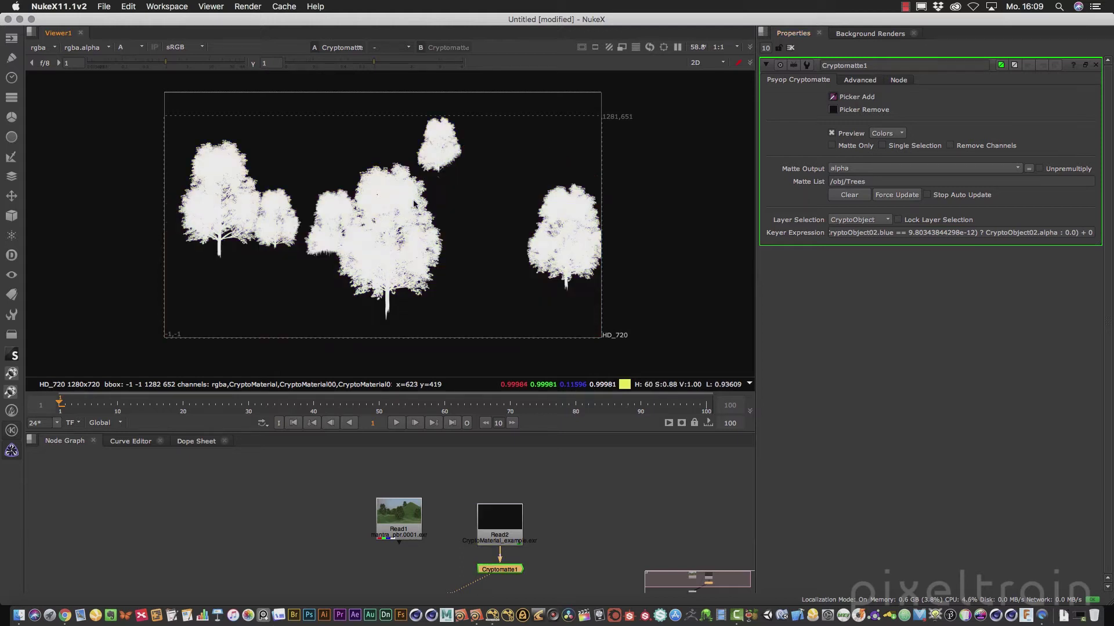
Return the viewer from the alpha channel to the full RGB display of the Cryptomatte preview
{"action": "key", "text": "a"}
{"action": "key", "text": "a"}
{"action": "key", "text": "a"}
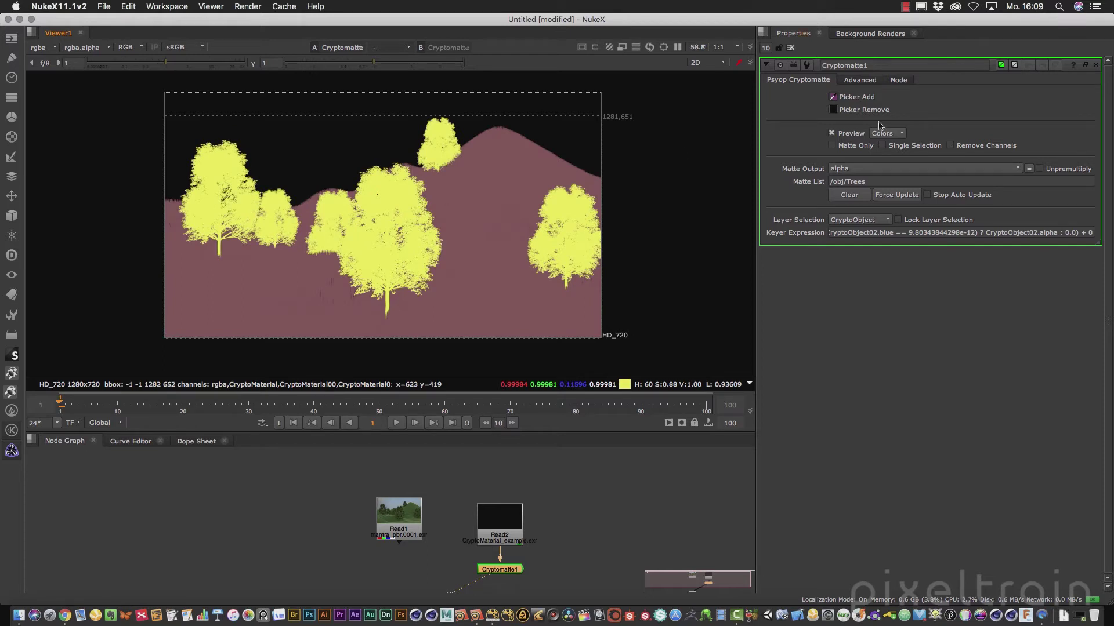
Add the grass blades (/obj/Landscape_Grass) to the Cryptomatte node's matte list with Picker Add and check the combined alpha
{"action": "scroll", "coordinate": [500, 200], "scroll_direction": "up", "scroll_amount": 10}
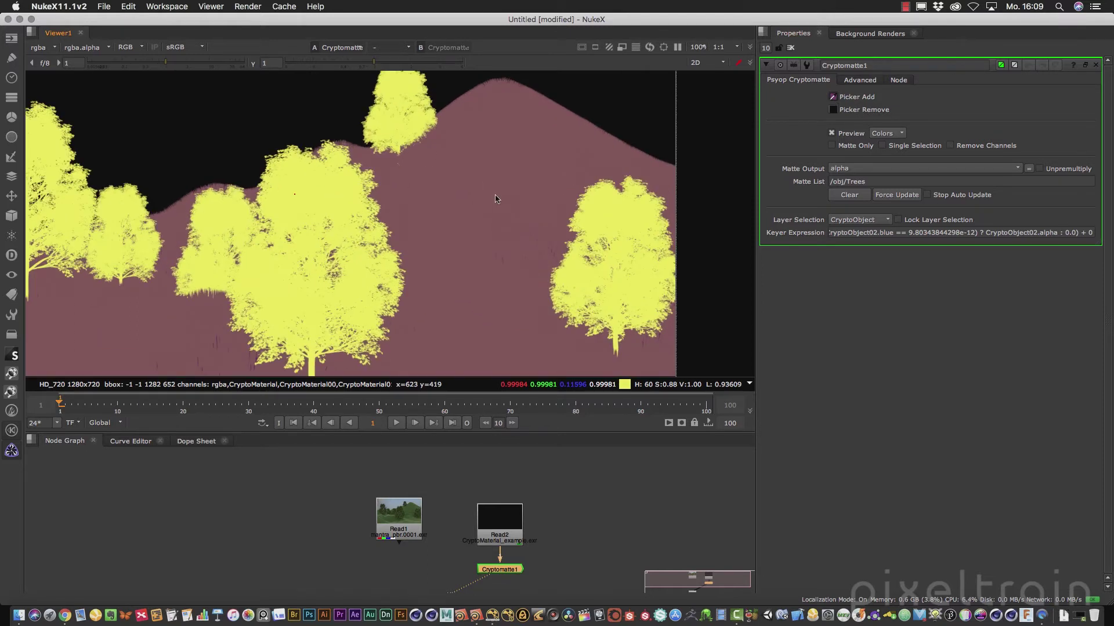
{"action": "scroll", "coordinate": [513, 301], "scroll_direction": "down", "scroll_amount": 6}
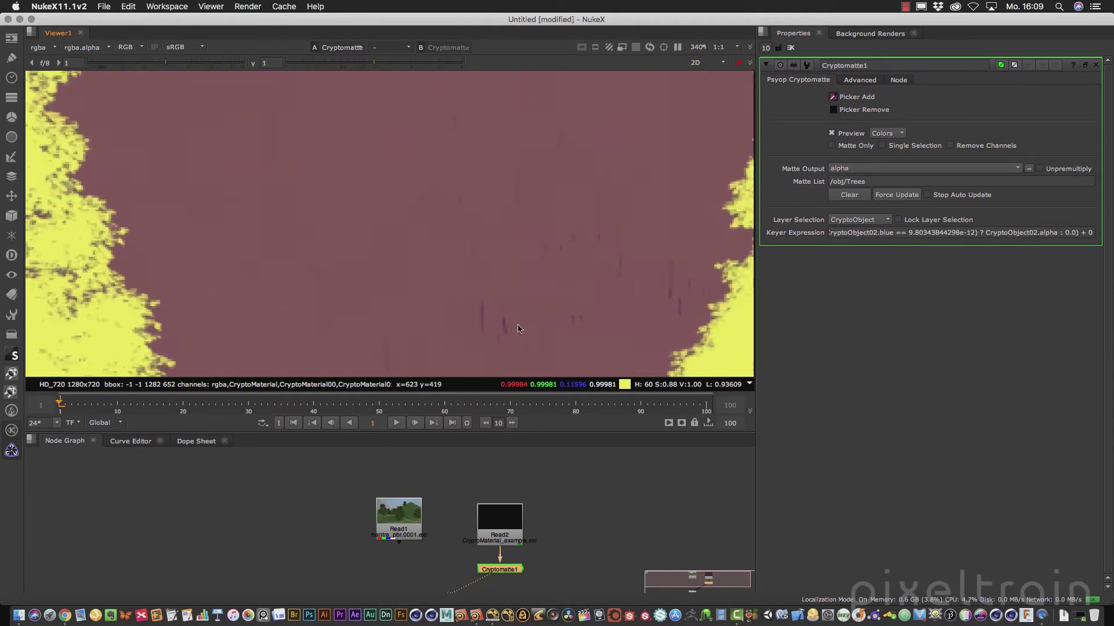
{"action": "scroll", "coordinate": [480, 245], "scroll_direction": "up", "scroll_amount": 3}
{"action": "scroll", "coordinate": [480, 245], "scroll_direction": "up", "scroll_amount": 15}
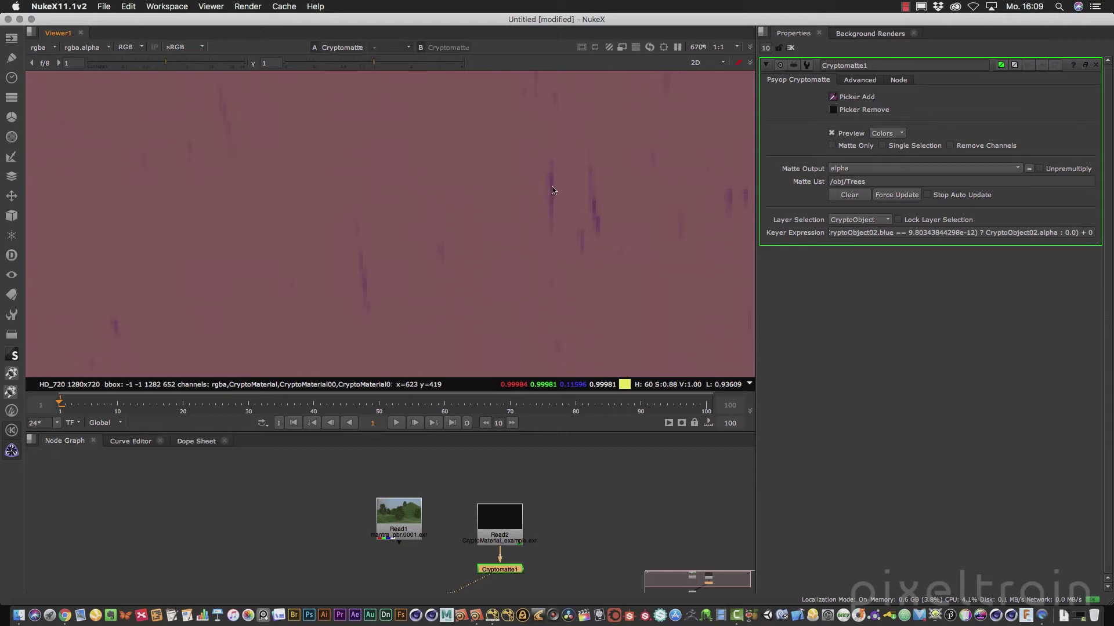
{"action": "left_click", "coordinate": [551, 186], "text": "ctrl"}
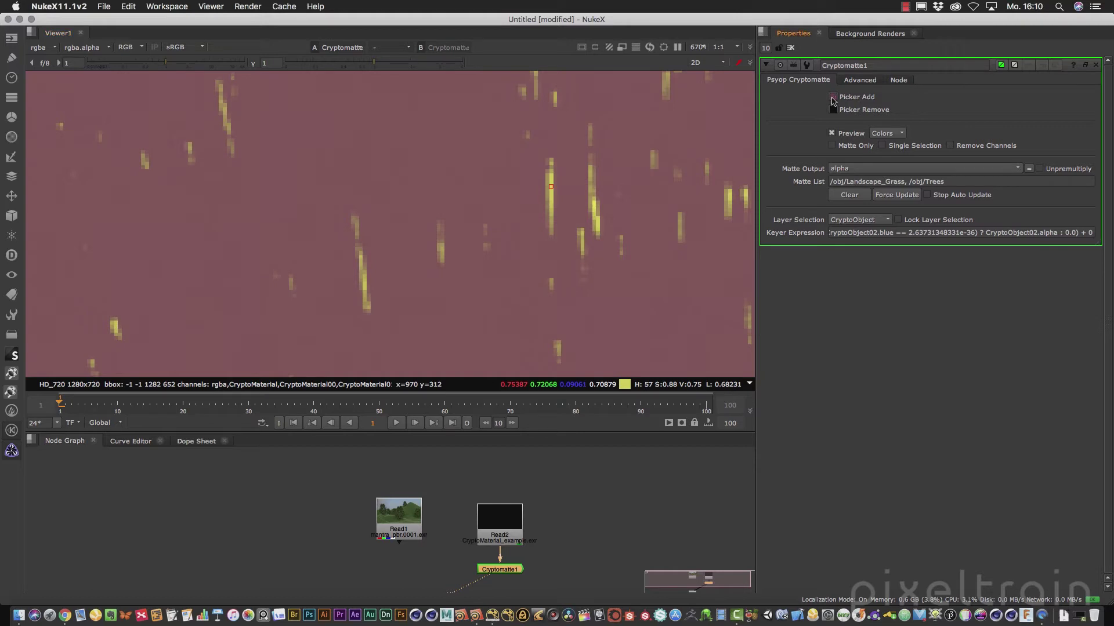
{"action": "scroll", "coordinate": [539, 309], "scroll_direction": "down", "scroll_amount": 8}
{"action": "scroll", "coordinate": [539, 309], "scroll_direction": "down", "scroll_amount": 3}
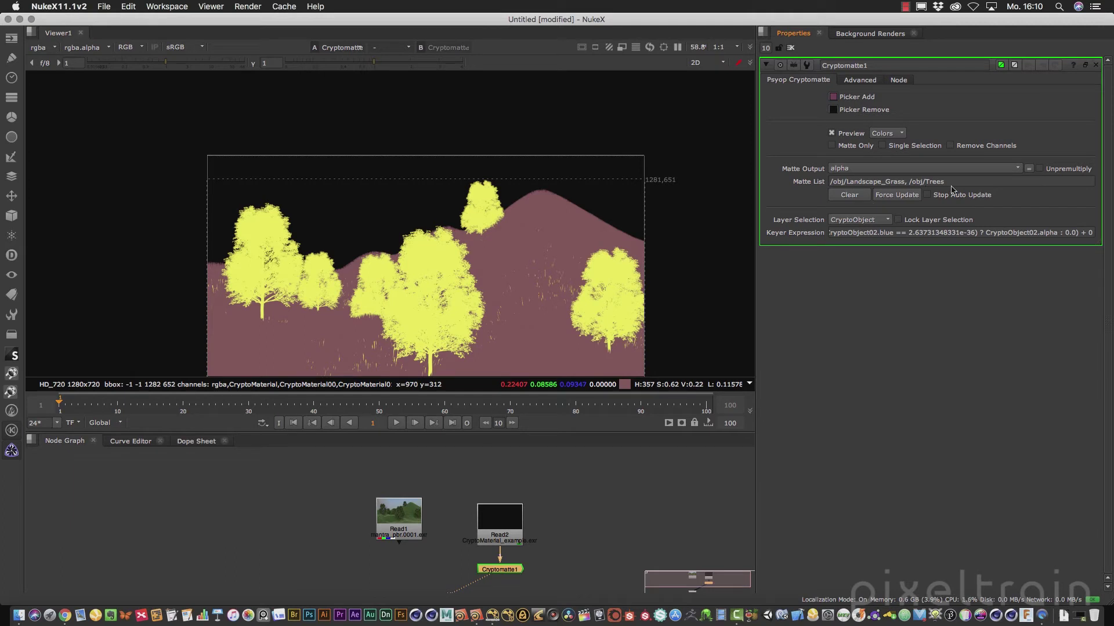
{"action": "key", "text": "a"}
{"action": "key", "text": "a"}
{"action": "key", "text": "a"}
{"action": "key", "text": "a"}
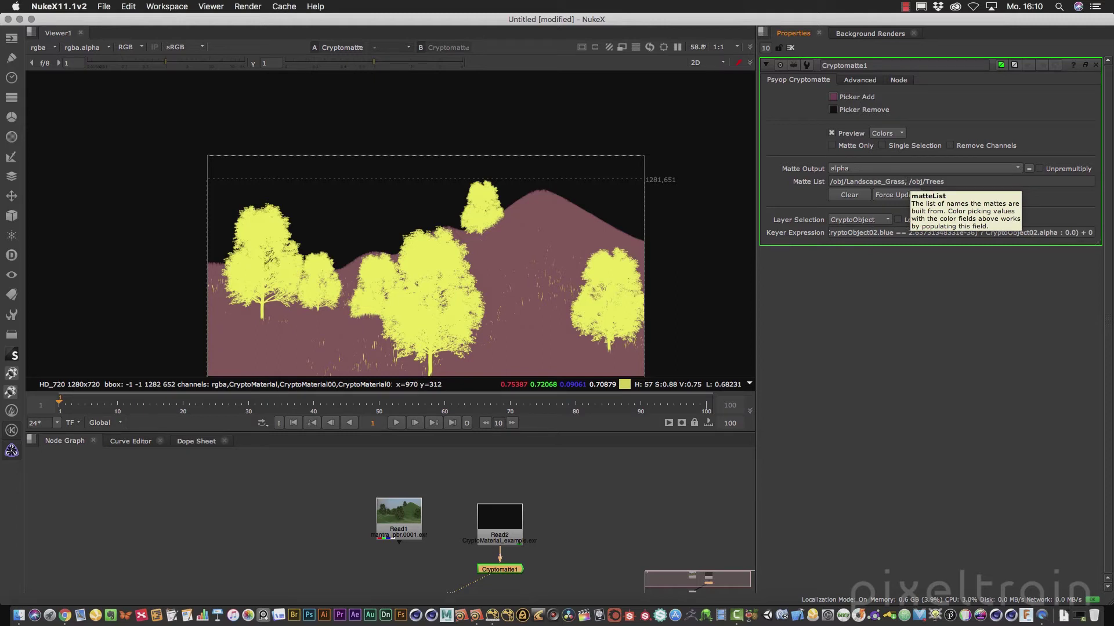
Delete /obj/Trees from the matte list text and enter the same object name again by hand
{"action": "left_click_drag", "start_coordinate": [904, 181], "coordinate": [957, 182]}
{"action": "key", "text": "BackSpace"}
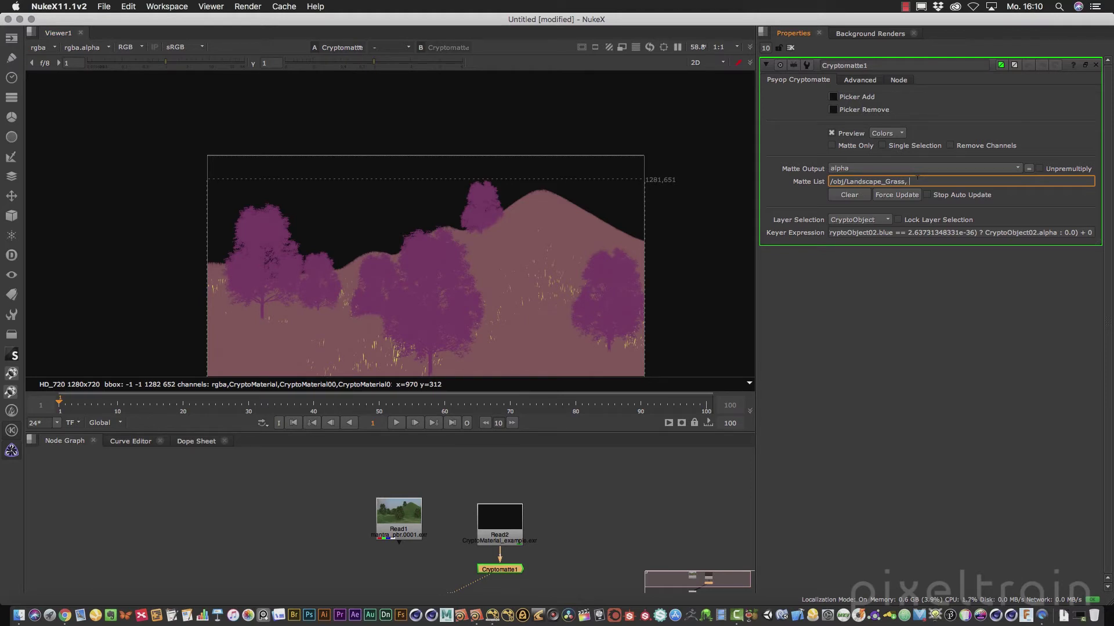
{"action": "type", "text": "bj/Tr"}
{"action": "key", "text": "Return"}
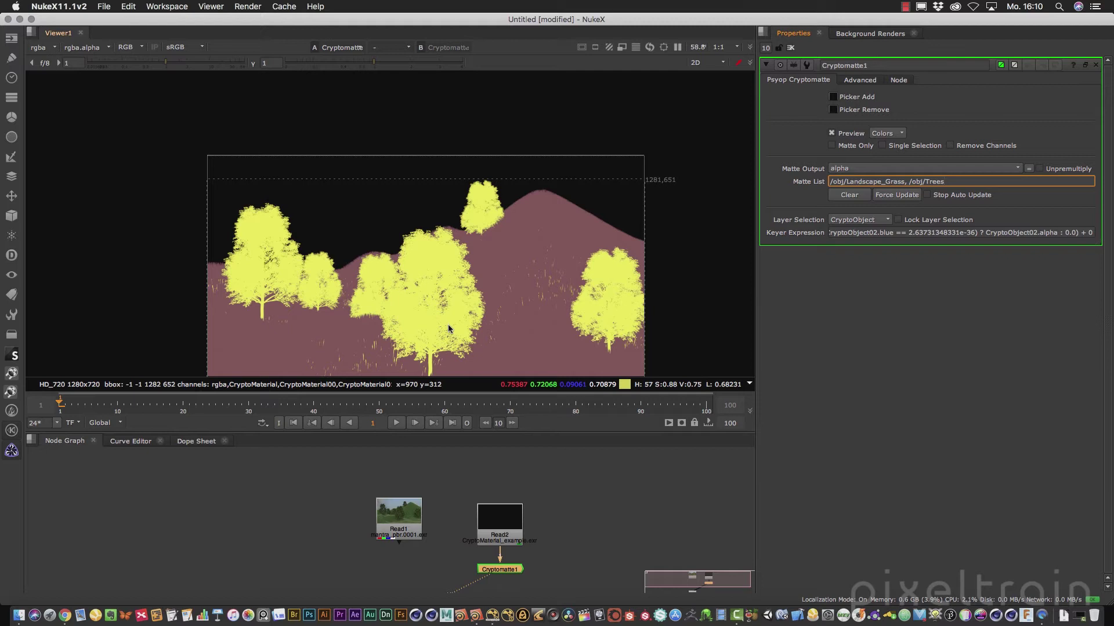
Clear the Cryptomatte node's matte list and set its layer selection to CryptoMaterial
{"action": "left_click", "coordinate": [855, 196]}
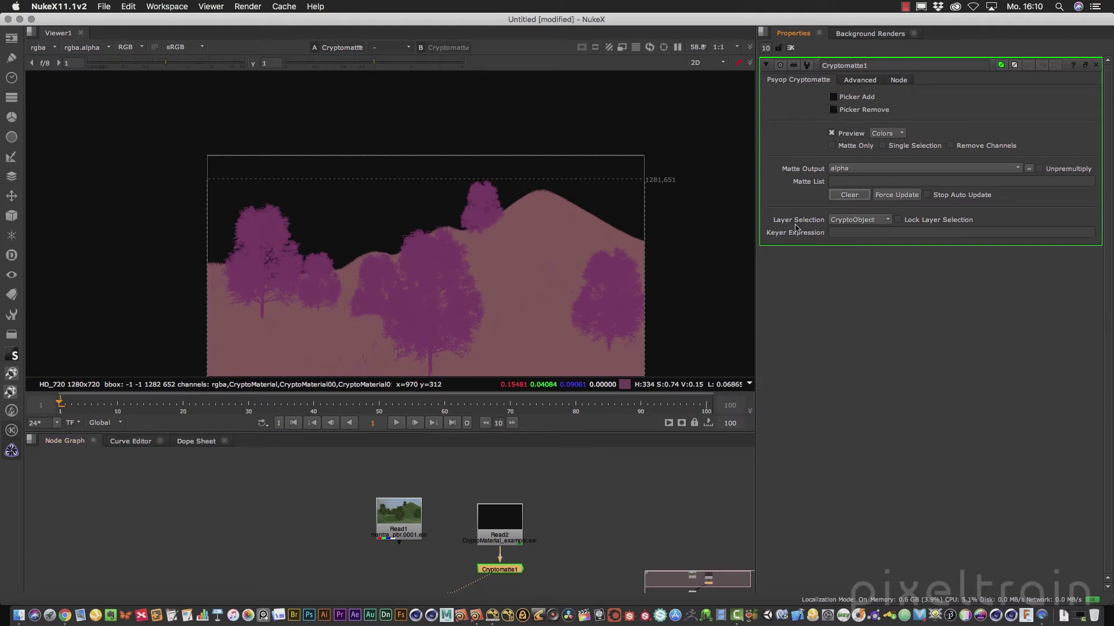
{"action": "left_click", "coordinate": [883, 221]}
{"action": "left_click", "coordinate": [867, 209]}
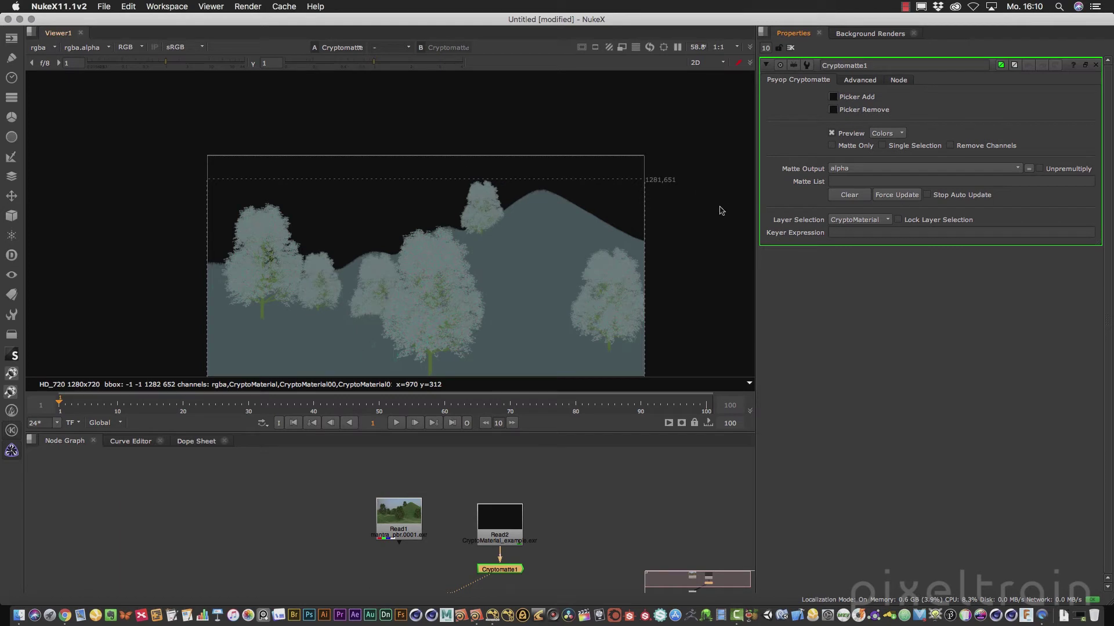
Add the tree trunk material (/obj/Packed_Spitz-Ahorn/Laubwerk/Acer_platanoides_tr_01) to the matte list with Picker Add
{"action": "scroll", "coordinate": [472, 303], "scroll_direction": "up", "scroll_amount": 5}
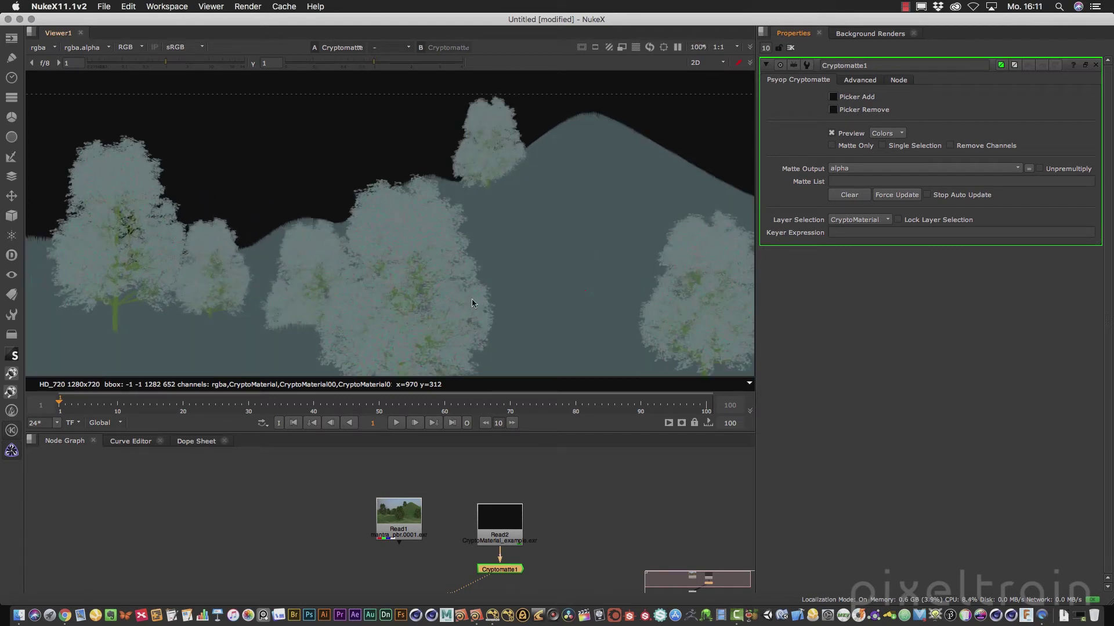
{"action": "scroll", "coordinate": [399, 301], "scroll_direction": "down", "scroll_amount": 4}
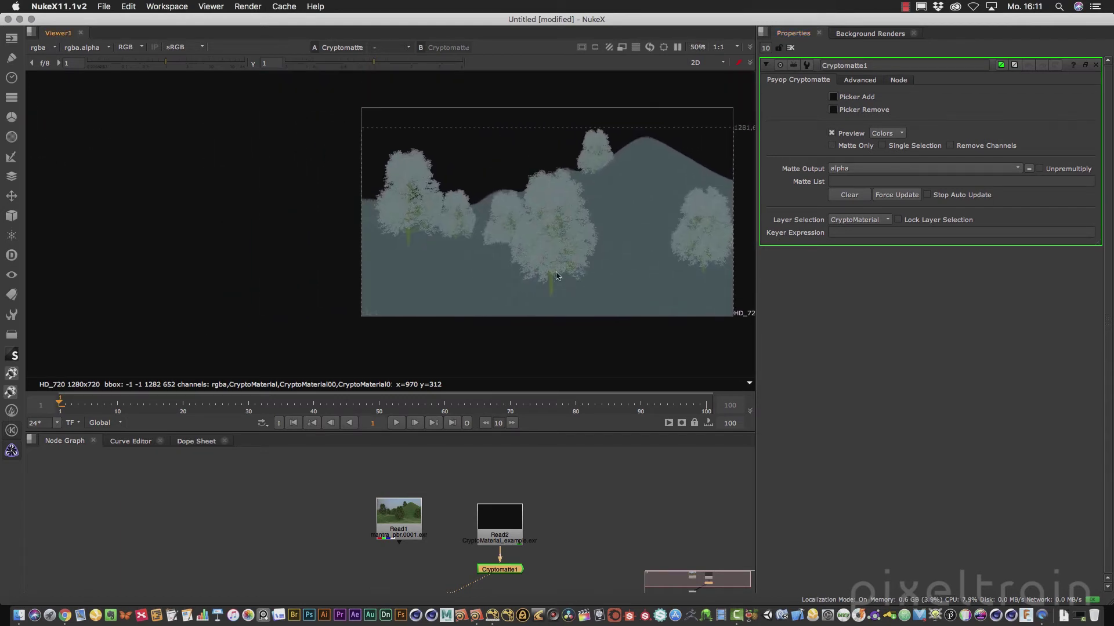
{"action": "scroll", "coordinate": [528, 333], "scroll_direction": "up", "scroll_amount": 4}
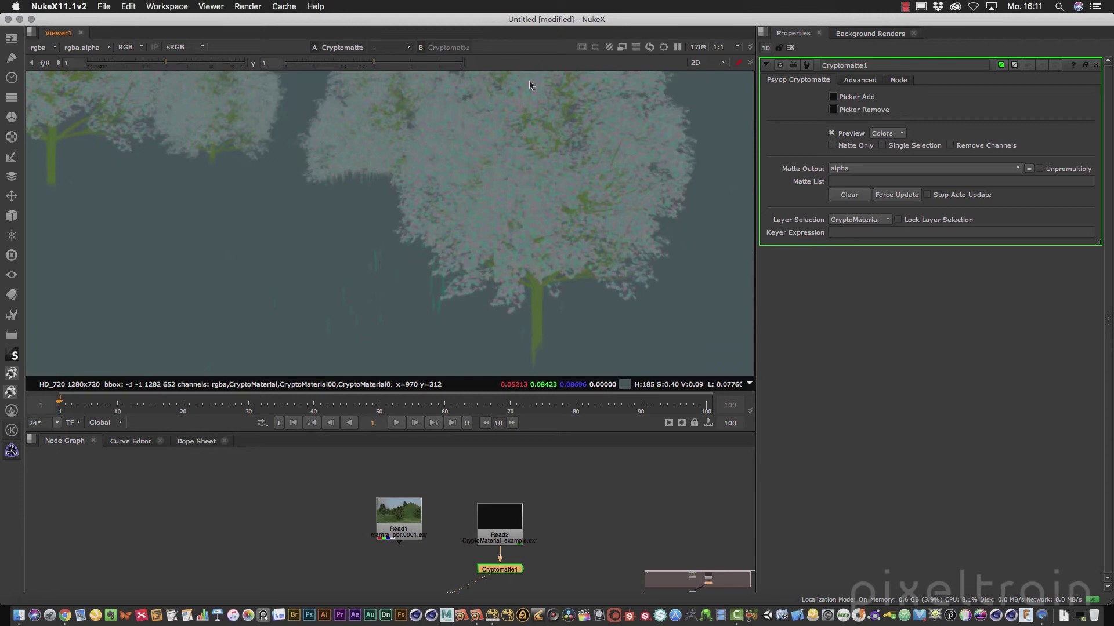
{"action": "left_click", "coordinate": [833, 96]}
{"action": "left_click", "coordinate": [539, 317]}
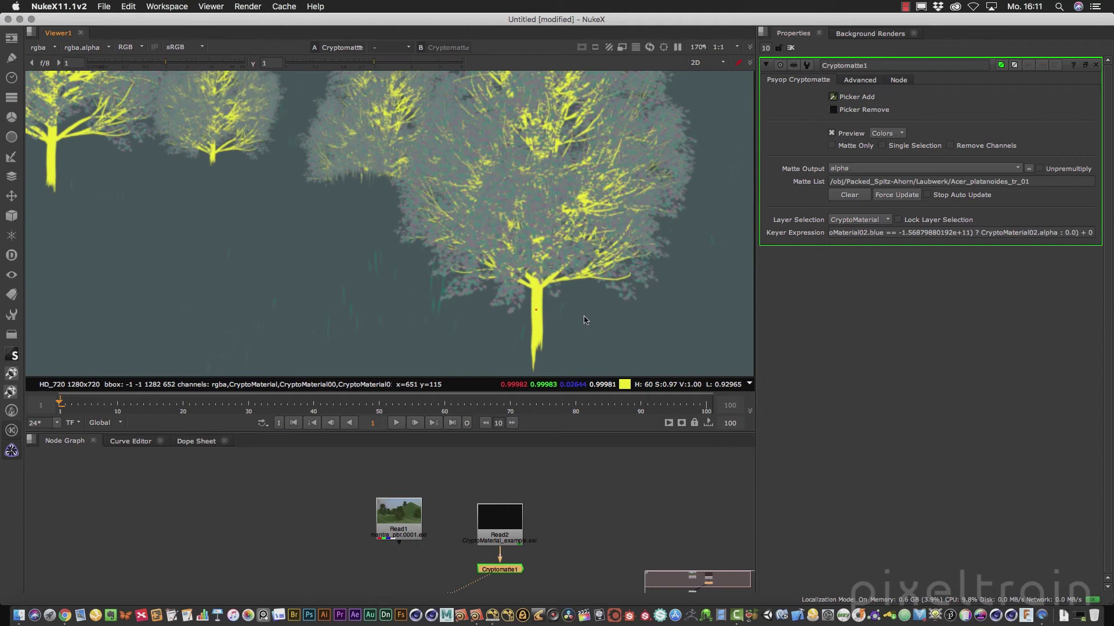
{"action": "scroll", "coordinate": [584, 319], "scroll_direction": "down", "scroll_amount": 3}
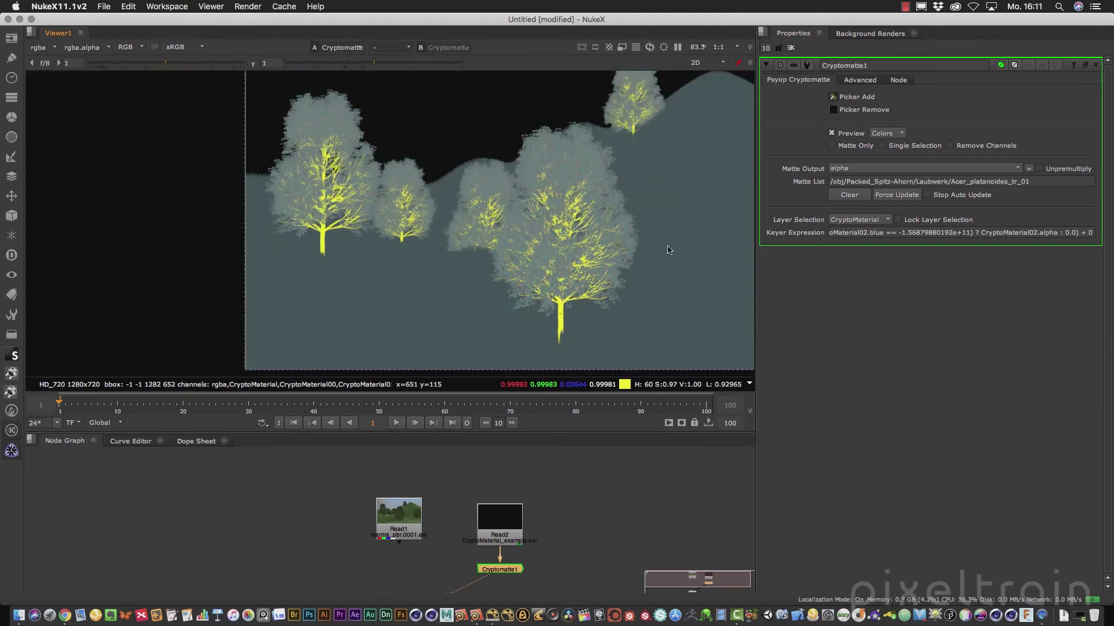
{"action": "middle_click_drag", "start_coordinate": [653, 254], "coordinate": [557, 270]}
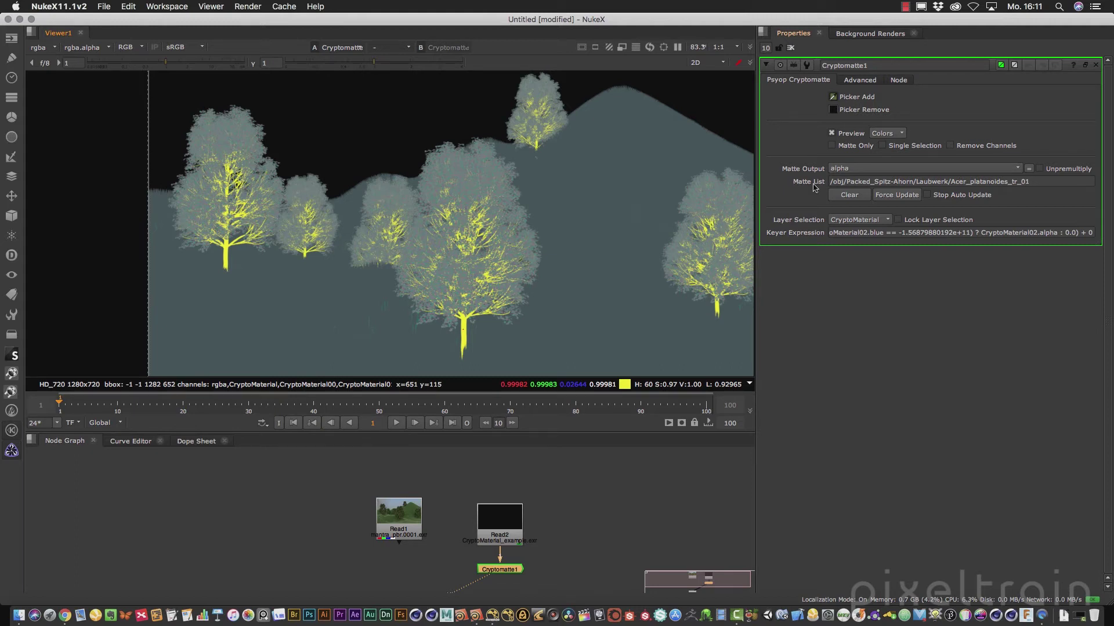
Check the trunk matte's alpha channel, turn off Picker Add and look at the available matte output channels
{"action": "key", "text": "a"}
{"action": "key", "text": "a"}
{"action": "left_click", "coordinate": [834, 97]}
{"action": "left_click", "coordinate": [1003, 174]}
{"action": "left_click", "coordinate": [1066, 142]}
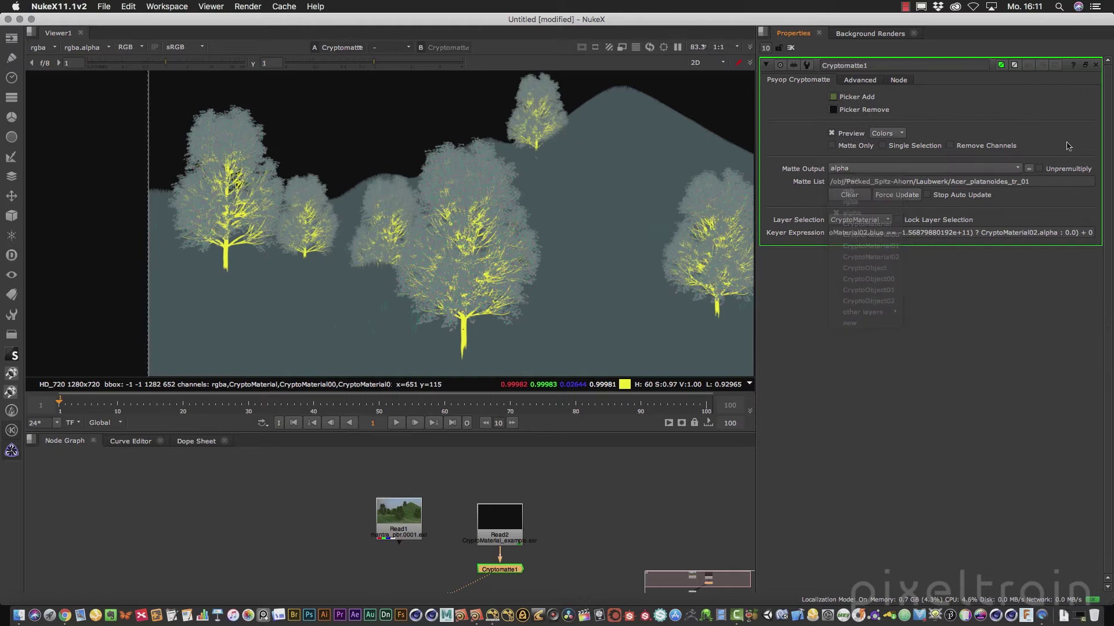
Create a Grade node and connect it between the first Read node and the Viewer
{"action": "middle_click_drag", "start_coordinate": [380, 586], "coordinate": [416, 526]}
{"action": "left_click", "coordinate": [377, 515]}
{"action": "key", "text": "Tab"}
{"action": "type", "text": "gra"}
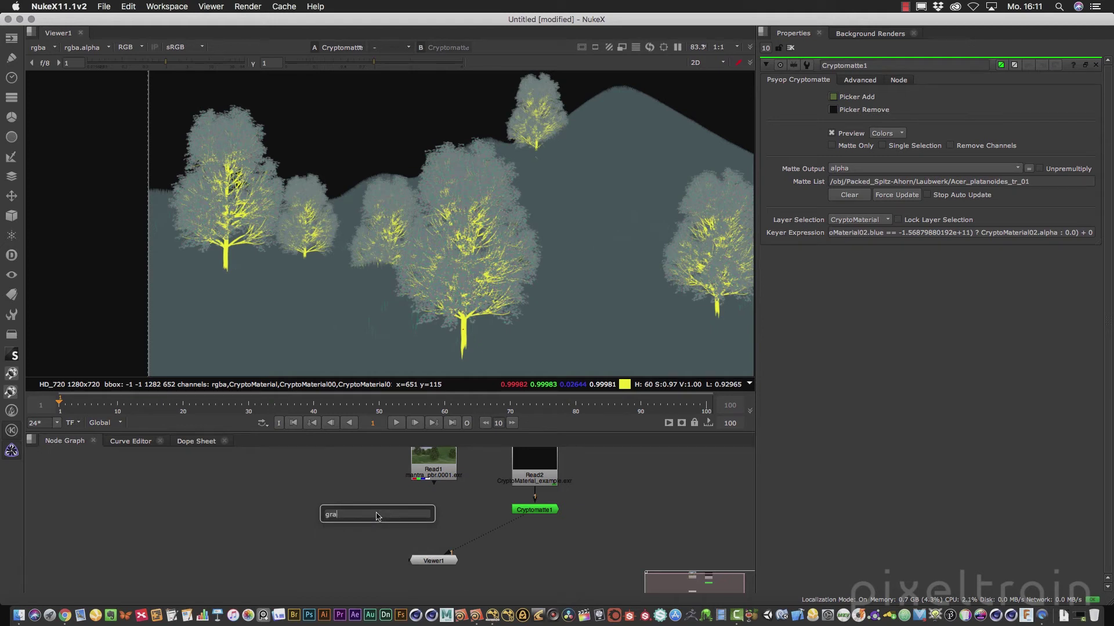
{"action": "key", "text": "Return"}
{"action": "left_click_drag", "start_coordinate": [377, 516], "coordinate": [433, 476]}
{"action": "left_click_drag", "start_coordinate": [442, 542], "coordinate": [440, 523]}
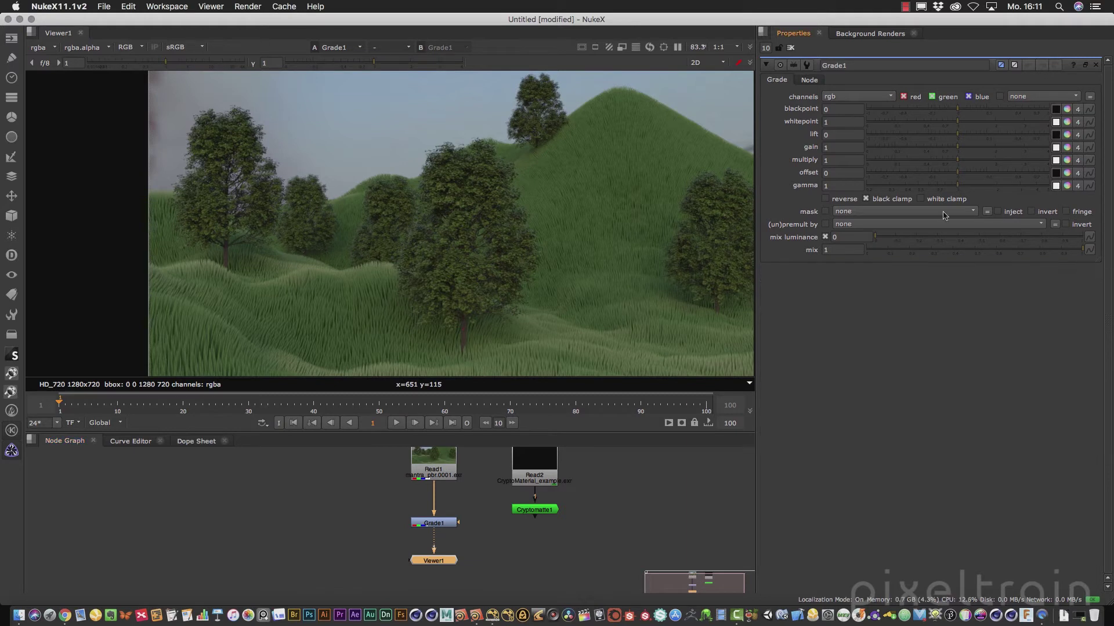
Set the Grade node's (un)premult by to rgba.alpha, gamma to 0.82 and multiply to 1.88
{"action": "left_click", "coordinate": [858, 225]}
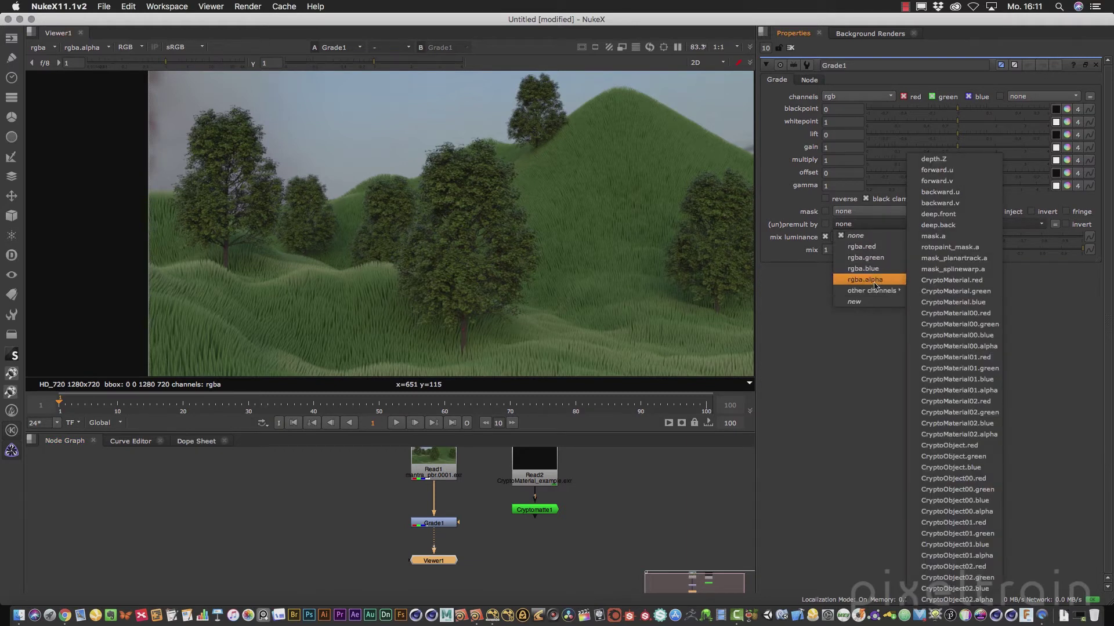
{"action": "left_click", "coordinate": [872, 281]}
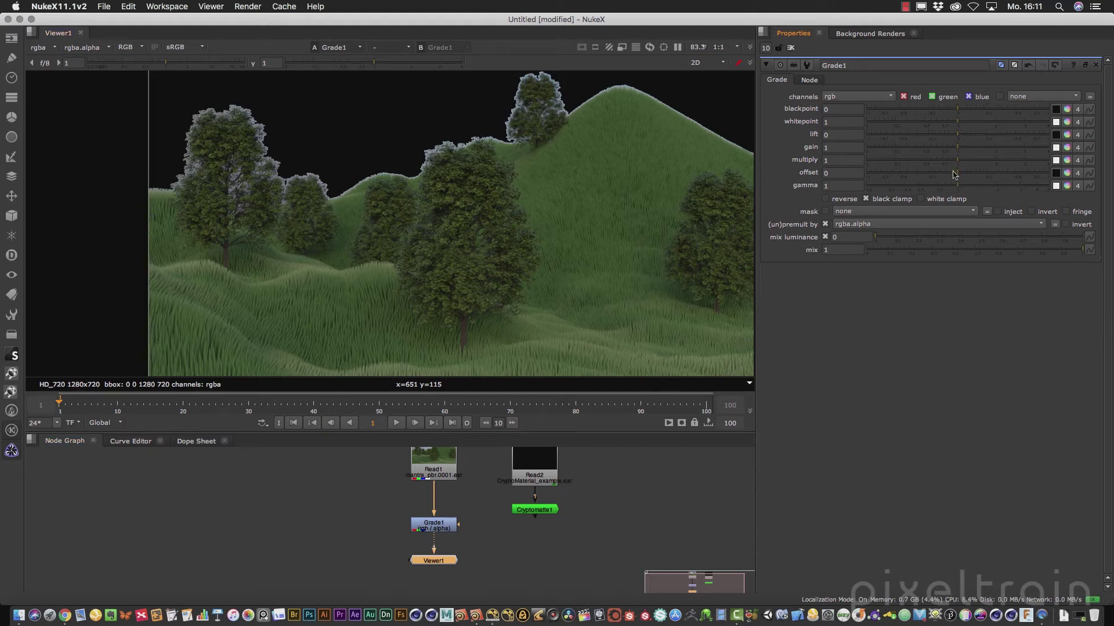
{"action": "left_click_drag", "start_coordinate": [956, 189], "coordinate": [991, 166]}
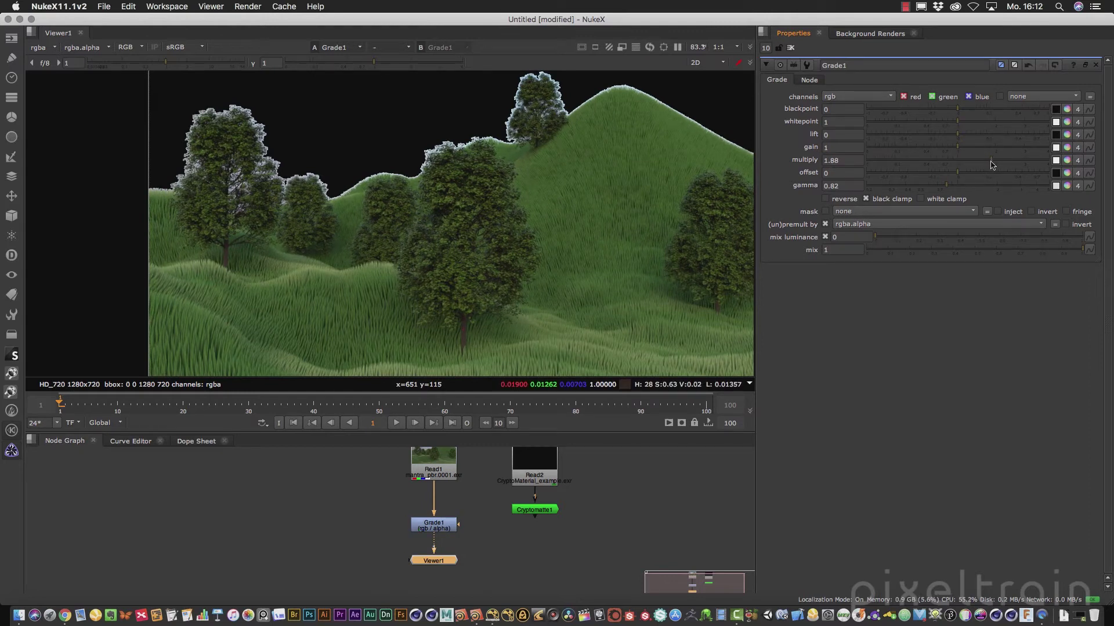
Compare the landscape with and without the grade by repeatedly disabling and enabling the Grade node
{"action": "left_click", "coordinate": [437, 525]}
{"action": "key", "text": "d"}
{"action": "key", "text": "d"}
{"action": "key", "text": "d"}
{"action": "key", "text": "d"}
{"action": "key", "text": "d"}
{"action": "key", "text": "d"}
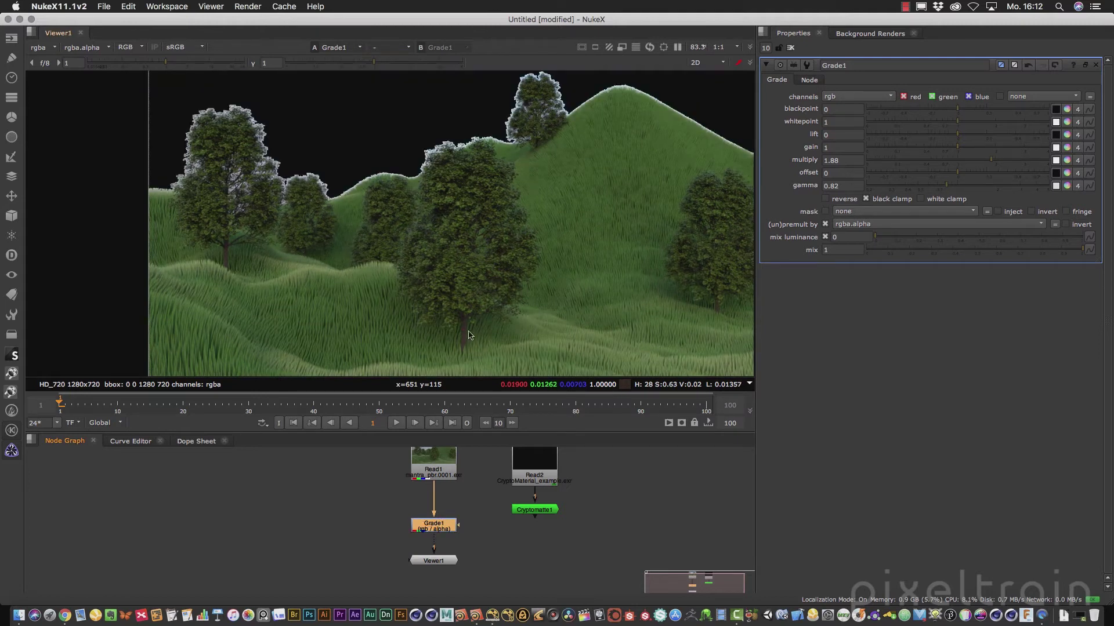
{"action": "key", "text": "d"}
{"action": "key", "text": "d"}
Connect the Grade node's mask input to the Cryptomatte node and tidy the node layout with the Viewer further below
{"action": "left_click_drag", "start_coordinate": [461, 528], "coordinate": [534, 512]}
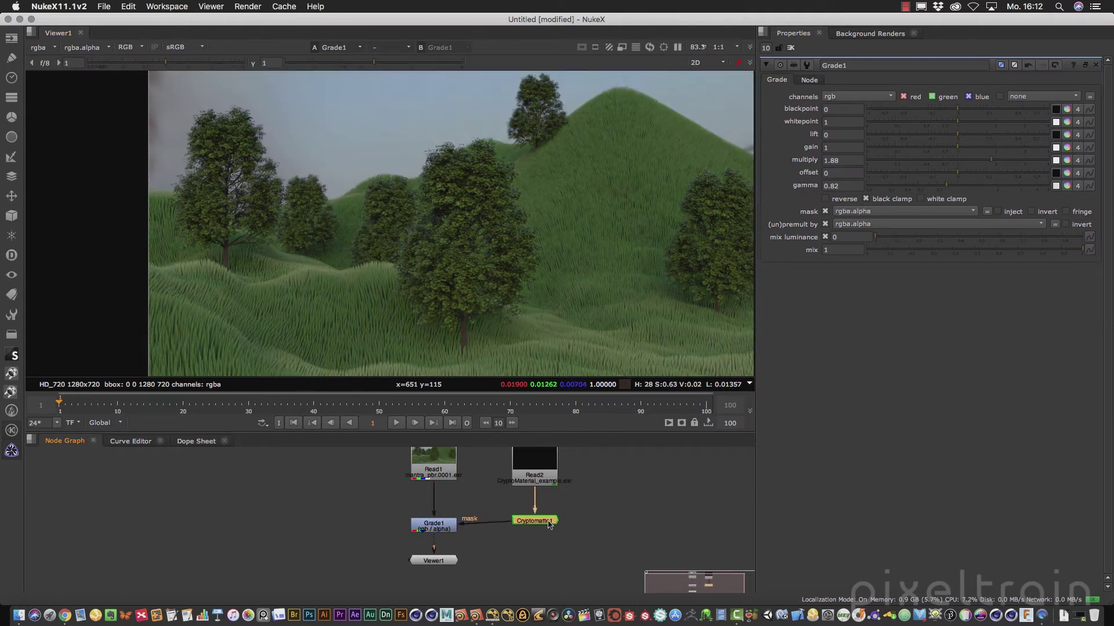
{"action": "left_click", "coordinate": [440, 526]}
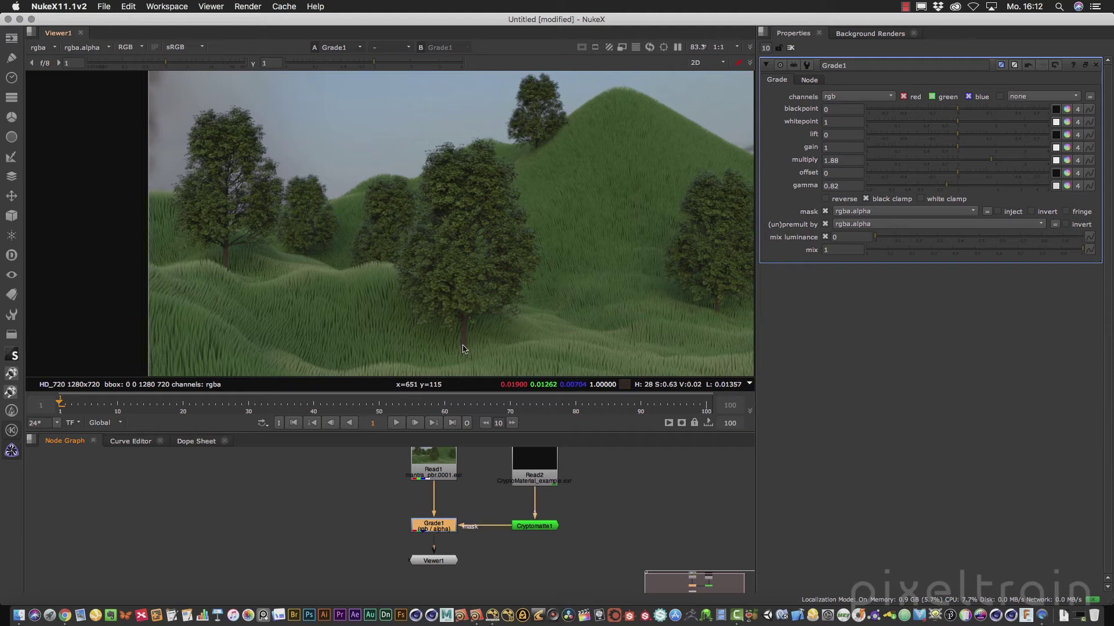
{"action": "left_click", "coordinate": [442, 561]}
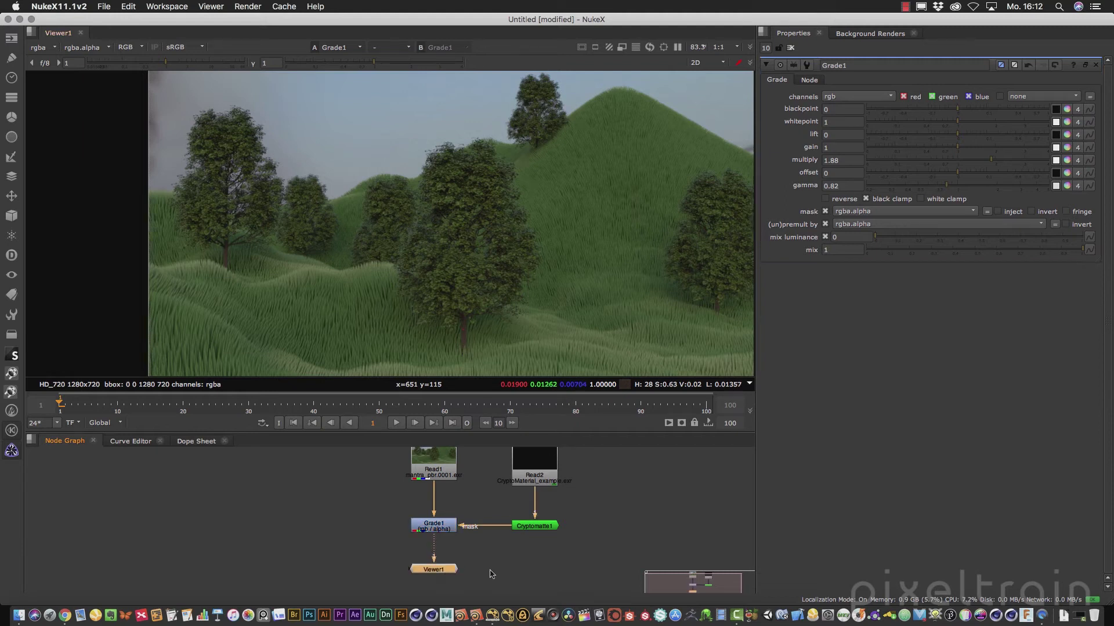
{"action": "scroll", "coordinate": [501, 557], "scroll_direction": "up", "scroll_amount": 3}
{"action": "scroll", "coordinate": [507, 552], "scroll_direction": "down", "scroll_amount": 3}
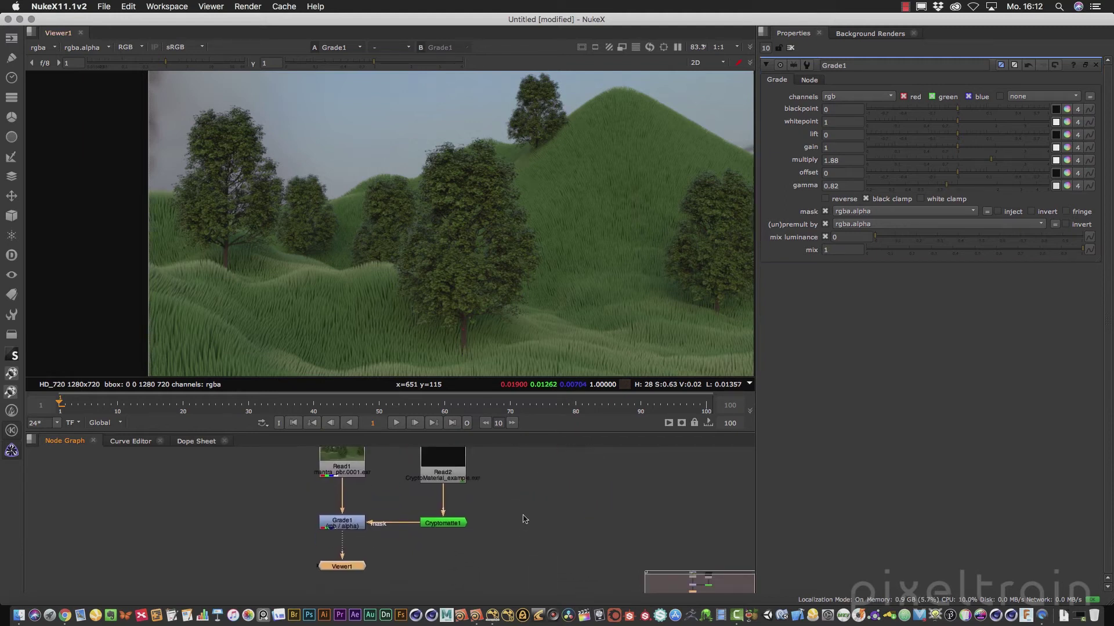
{"action": "left_click_drag", "start_coordinate": [341, 569], "coordinate": [341, 580]}
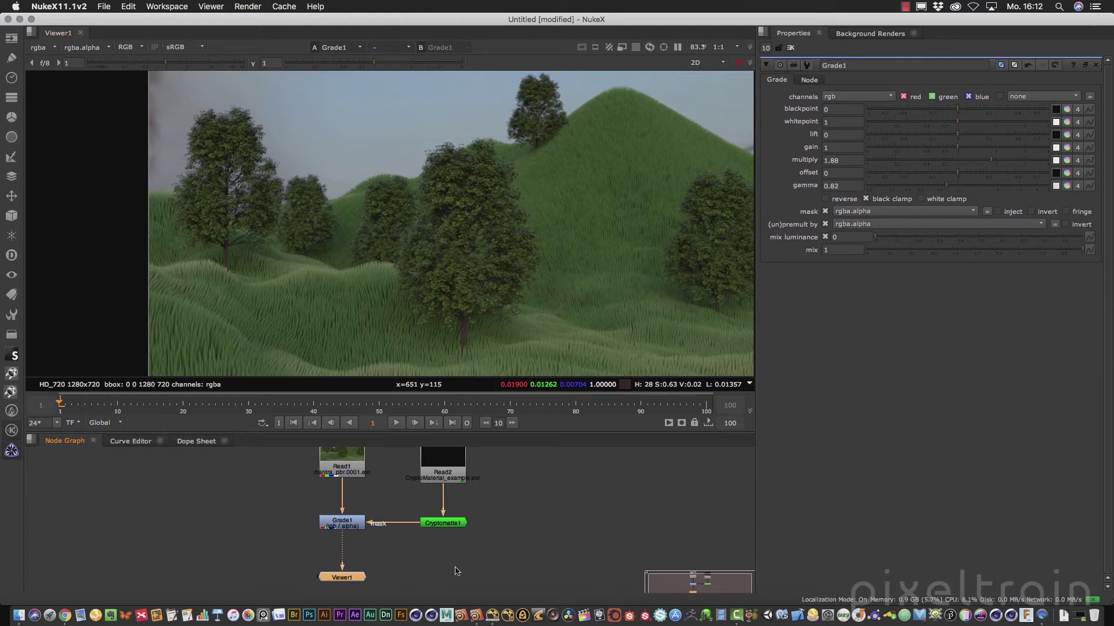
Add a second Cryptomatte node, feed it from the CryptoMaterial_example.exr Read node through a Dot and show it in the viewer
{"action": "left_click", "coordinate": [456, 572]}
{"action": "left_click", "coordinate": [12, 450]}
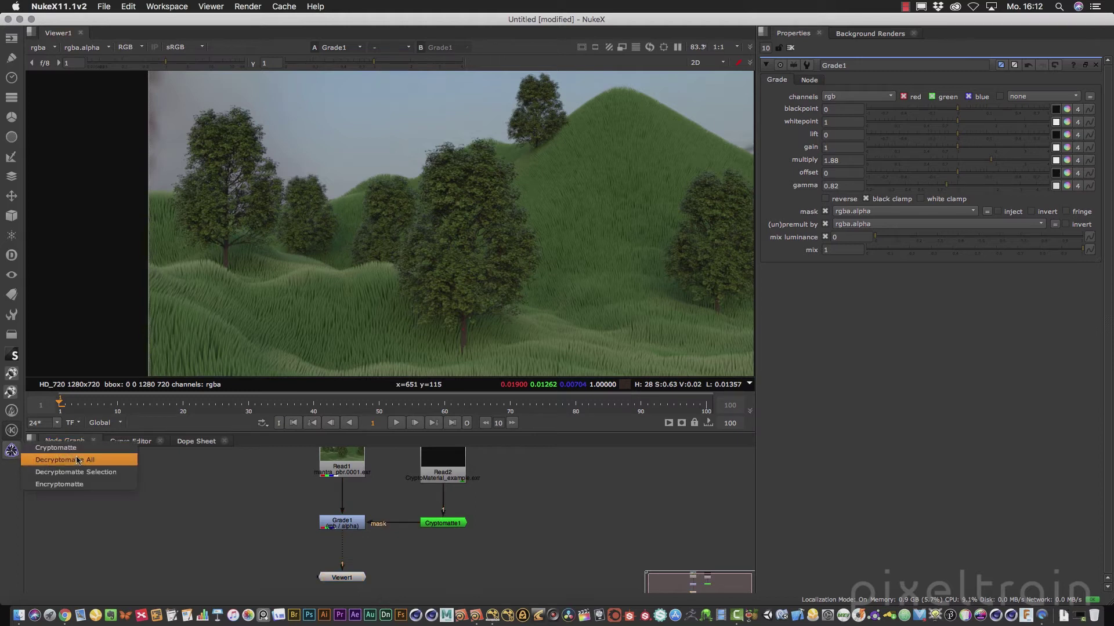
{"action": "left_click", "coordinate": [58, 456]}
{"action": "left_click_drag", "start_coordinate": [459, 577], "coordinate": [442, 583]}
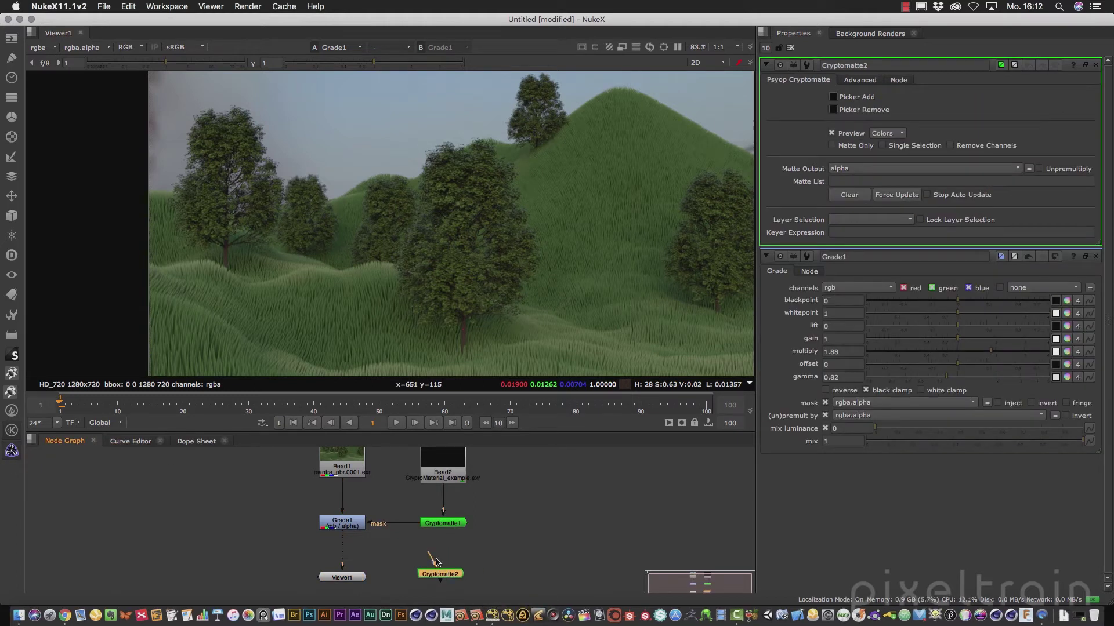
{"action": "left_click_drag", "start_coordinate": [435, 525], "coordinate": [464, 523]}
{"action": "left_click_drag", "start_coordinate": [455, 481], "coordinate": [477, 479]}
{"action": "left_click_drag", "start_coordinate": [431, 557], "coordinate": [465, 523]}
{"action": "left_click", "coordinate": [440, 575]}
{"action": "left_click_drag", "start_coordinate": [440, 574], "coordinate": [421, 575]}
{"action": "key", "text": "1"}
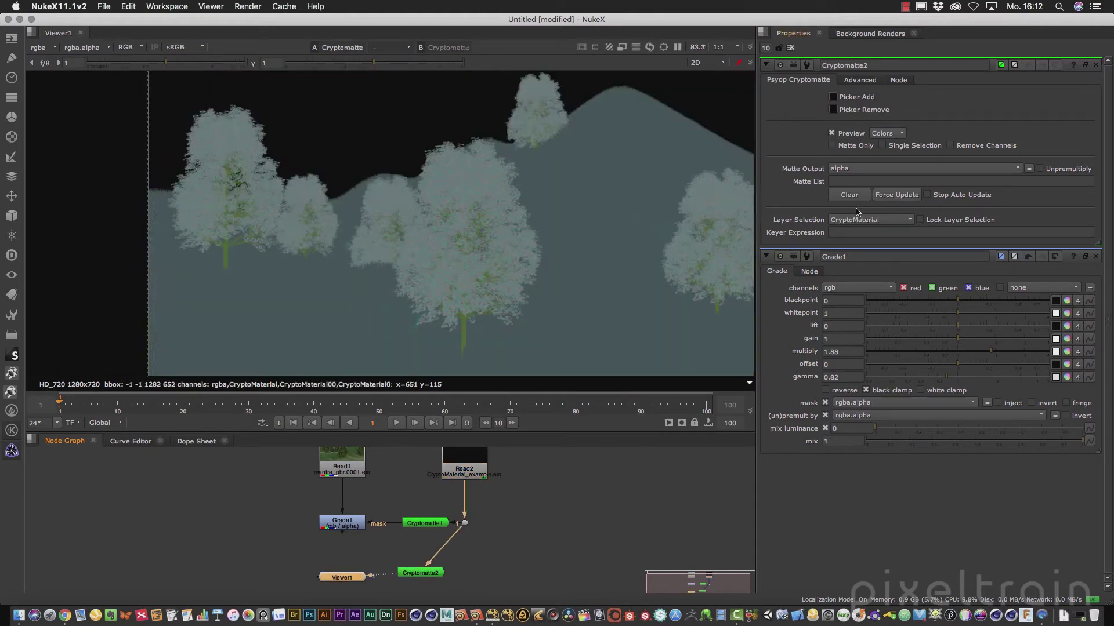
Close the Grade properties and add the ground material (/mat/hairshader1) to the second Cryptomatte's matte list with Picker Add
{"action": "left_click", "coordinate": [1095, 256]}
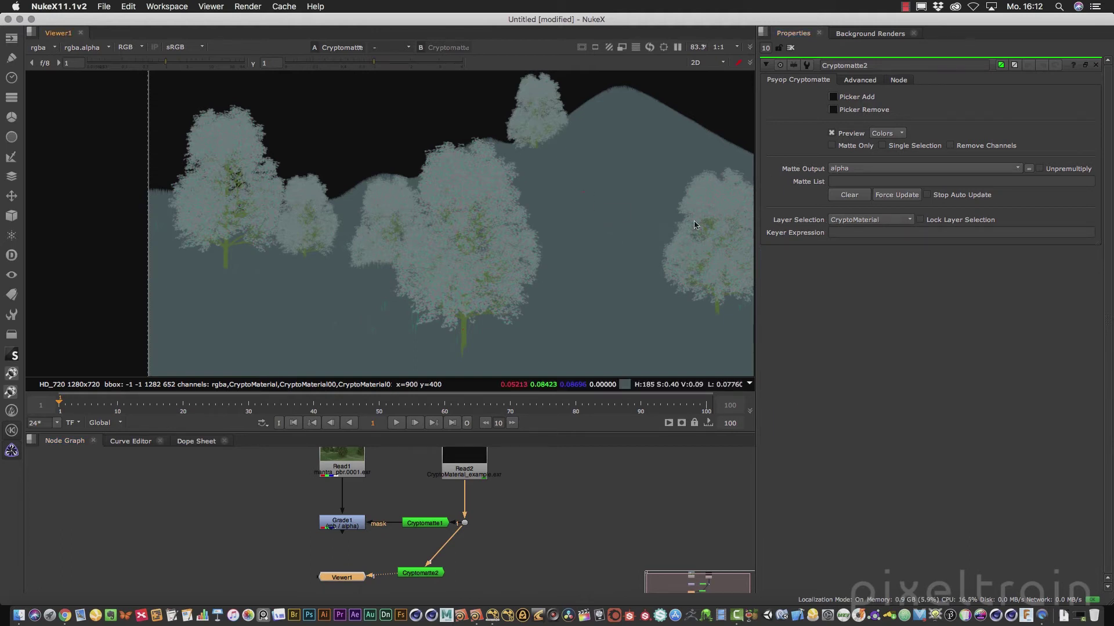
{"action": "left_click", "coordinate": [832, 98]}
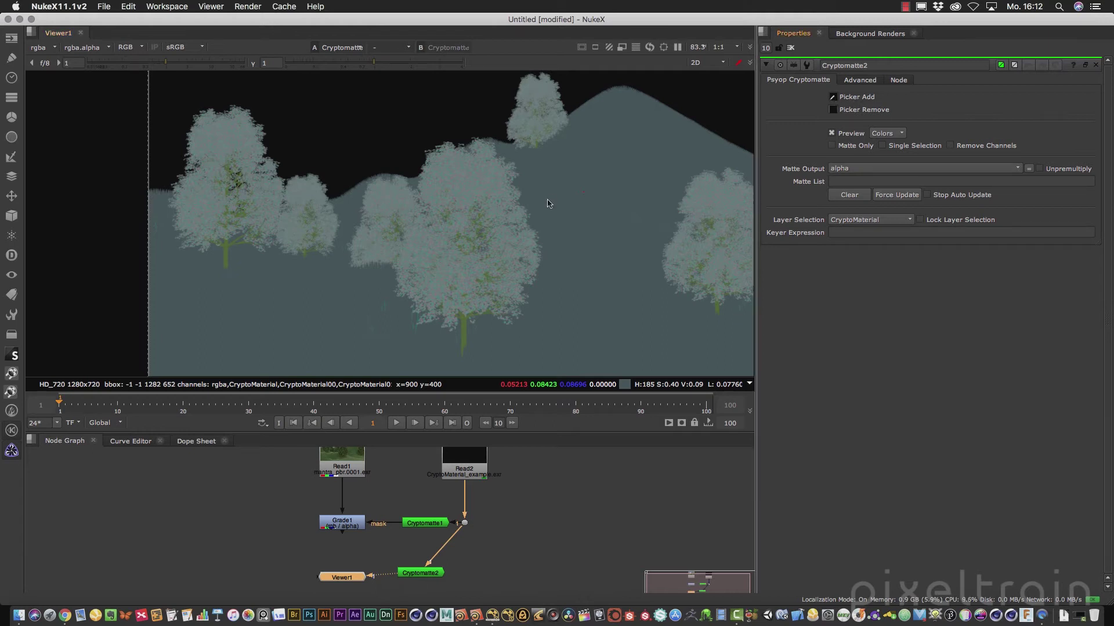
{"action": "left_click", "coordinate": [589, 197], "text": "ctrl"}
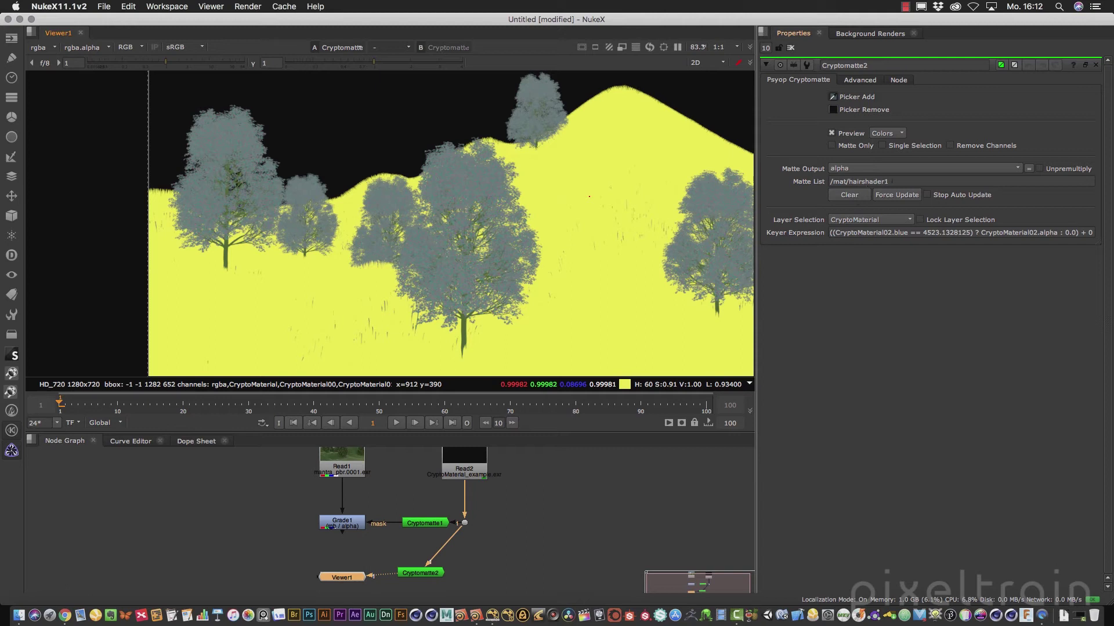
Move the second Cryptomatte node aside, insert a new Grade node between Grade1 and the Viewer, and view its output
{"action": "left_click_drag", "start_coordinate": [414, 580], "coordinate": [454, 578]}
{"action": "left_click", "coordinate": [313, 562]}
{"action": "key", "text": "g"}
{"action": "left_click_drag", "start_coordinate": [311, 561], "coordinate": [341, 525]}
{"action": "left_click_drag", "start_coordinate": [350, 566], "coordinate": [353, 564]}
{"action": "key", "text": "1"}
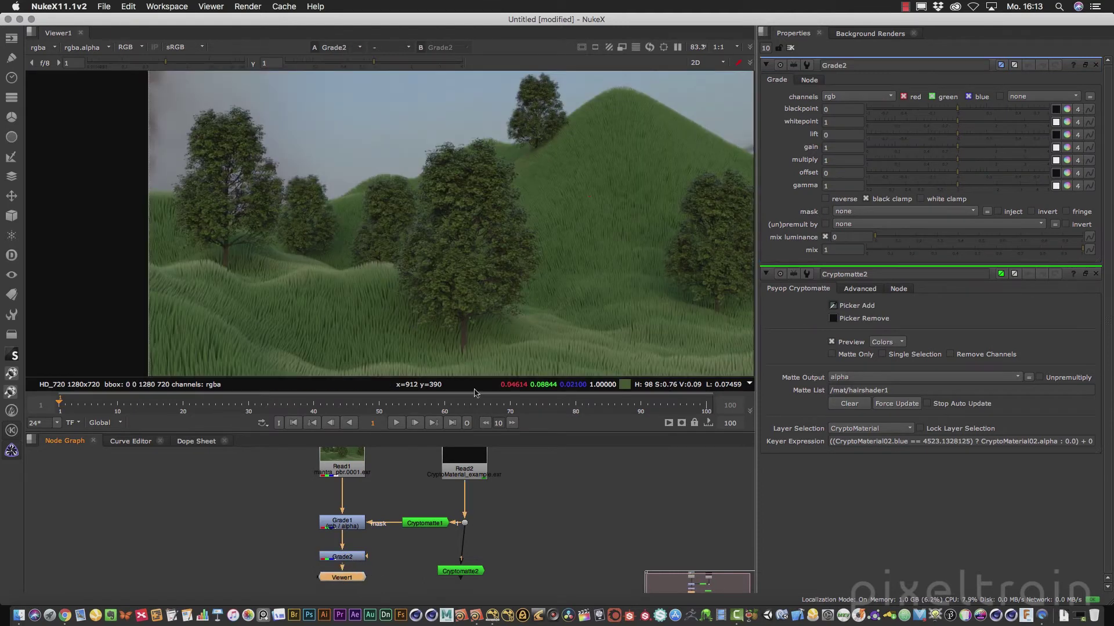
Close the Cryptomatte2 properties and set Grade2's (un)premult by channel to rgba.alpha
{"action": "left_click", "coordinate": [1095, 274]}
{"action": "left_click", "coordinate": [864, 225]}
{"action": "left_click", "coordinate": [850, 280]}
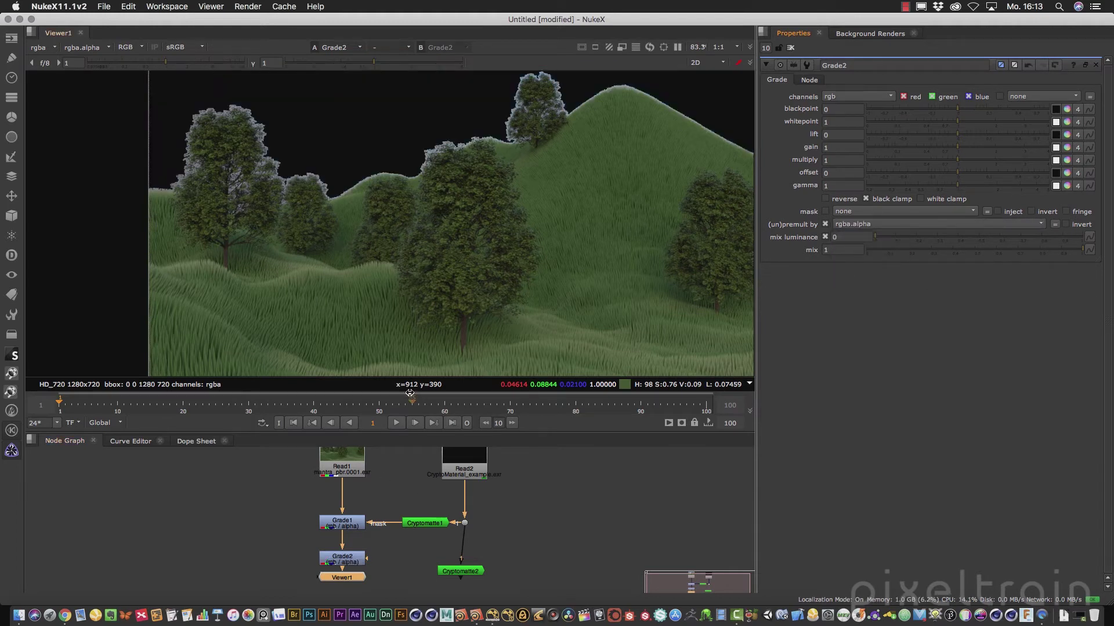
Connect Grade2's mask input to Cryptomatte2, spacing out the Viewer and aligning the Cryptomatte node beside Grade2
{"action": "middle_click_drag", "start_coordinate": [401, 571], "coordinate": [432, 514]}
{"action": "left_click_drag", "start_coordinate": [373, 521], "coordinate": [374, 570]}
{"action": "left_click_drag", "start_coordinate": [399, 504], "coordinate": [502, 508]}
{"action": "left_click", "coordinate": [374, 503]}
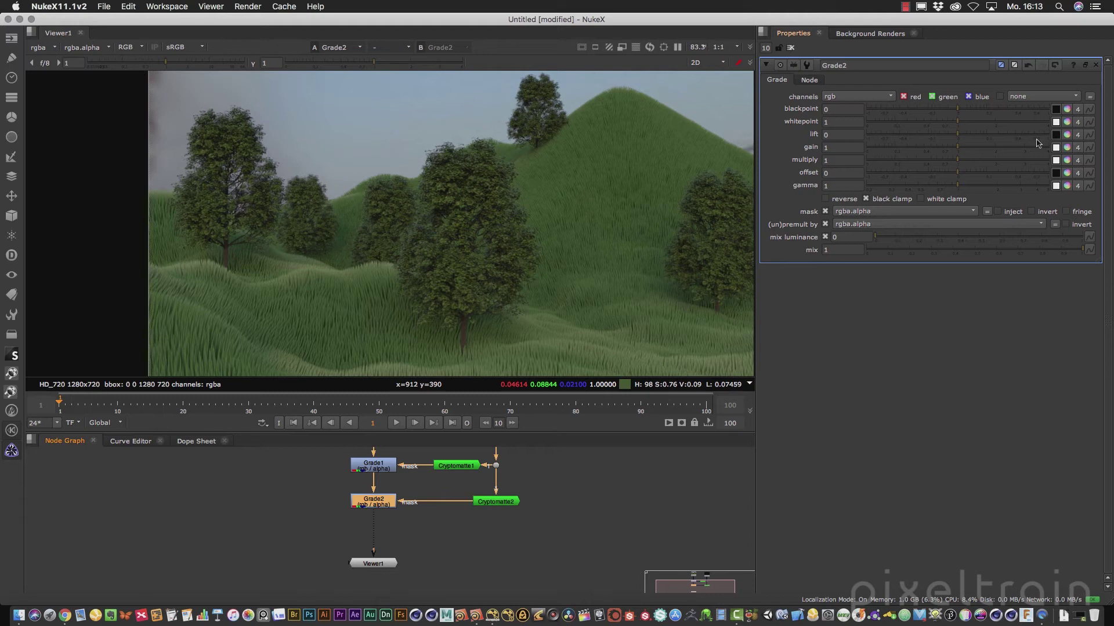
Tint the masked ground reddish by setting Grade2's multiply to red 1, green 0.443564 and blue 0.380412 with the colour wheel
{"action": "left_click", "coordinate": [1067, 161]}
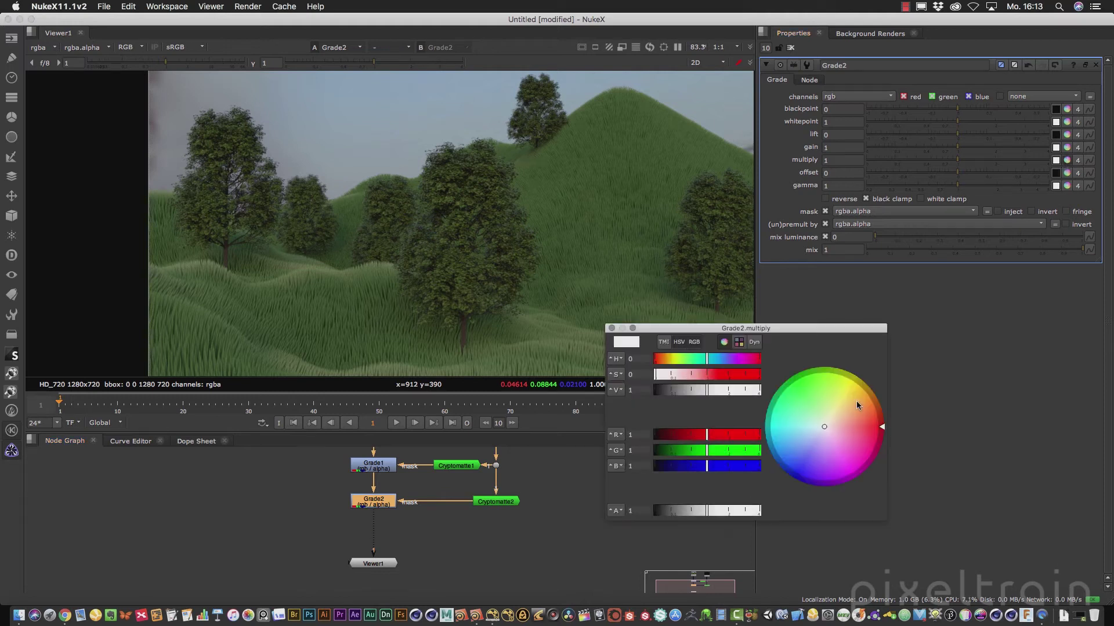
{"action": "left_click_drag", "start_coordinate": [823, 424], "coordinate": [857, 426]}
{"action": "left_click", "coordinate": [612, 328]}
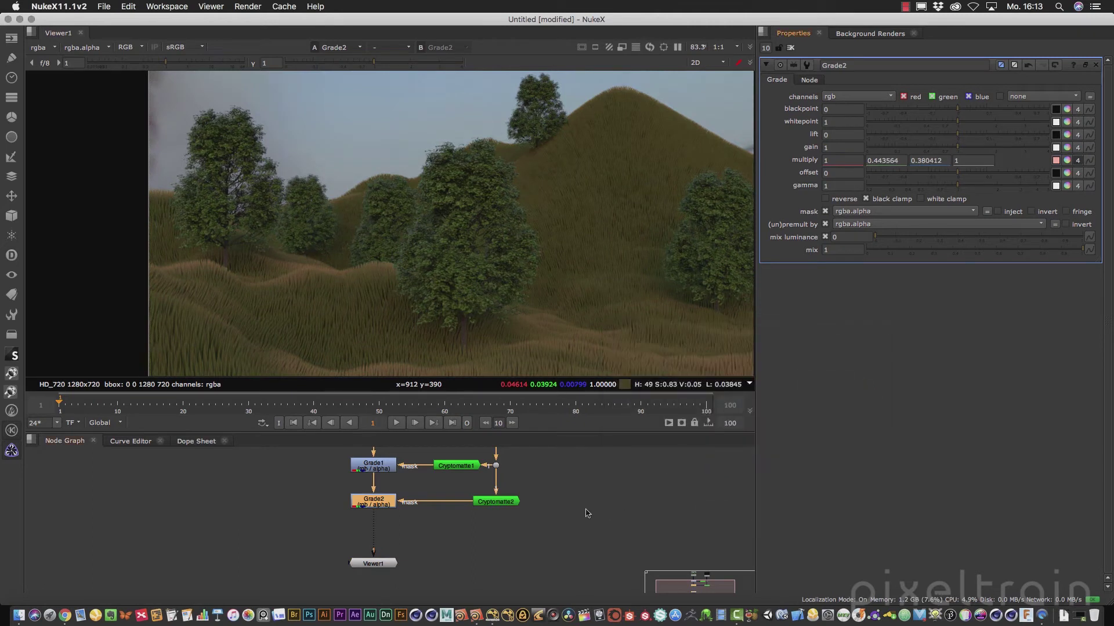
{"action": "scroll", "coordinate": [497, 238], "scroll_direction": "down", "scroll_amount": 3}
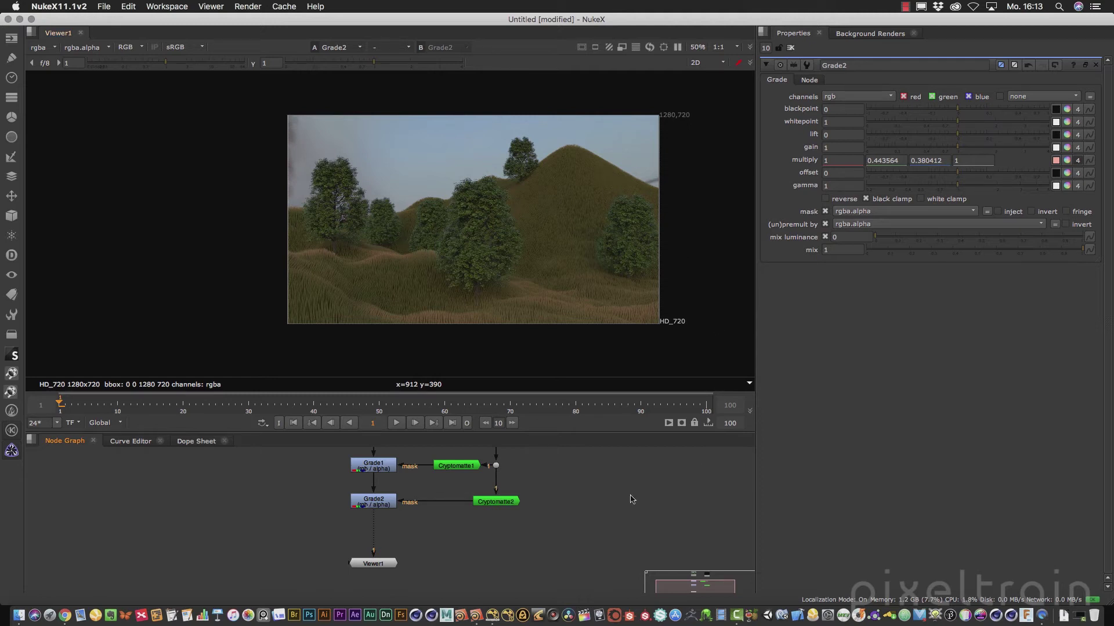
Close the Grade2 properties and convert Cryptomatte2 into expression nodes with Decryptomatte (Replace with Expression)
{"action": "double_click", "coordinate": [493, 502]}
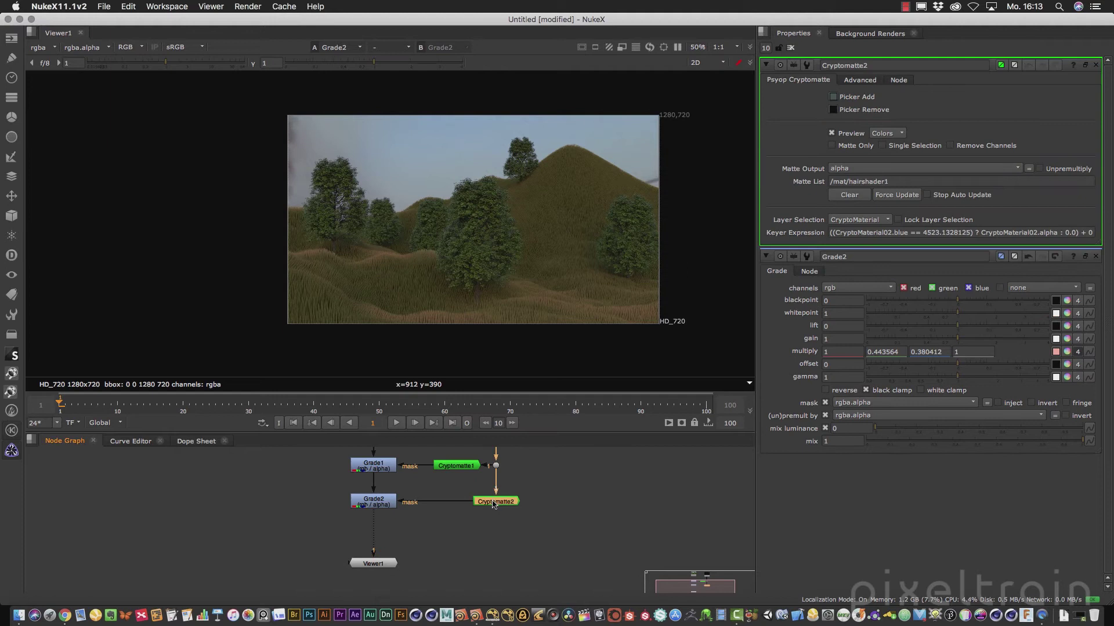
{"action": "left_click", "coordinate": [1095, 256]}
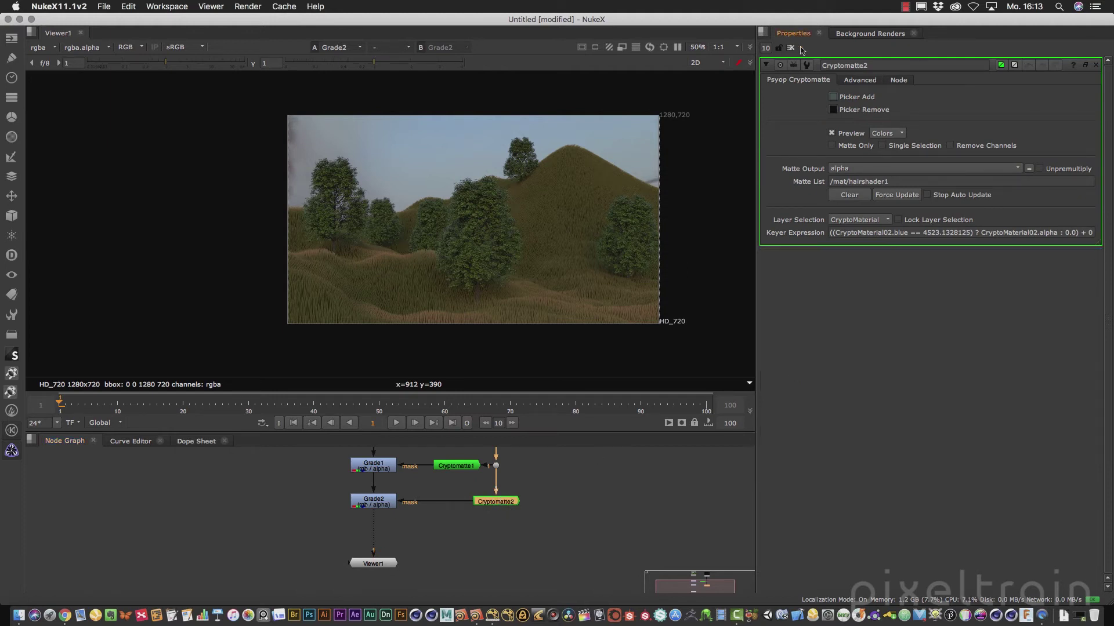
{"action": "left_click", "coordinate": [861, 82]}
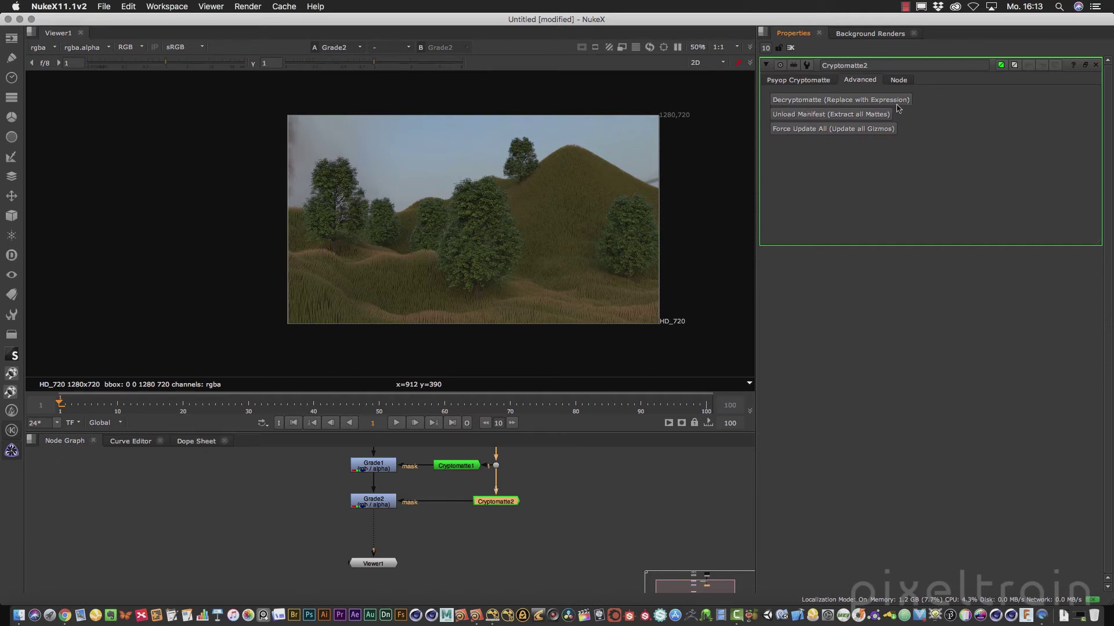
{"action": "left_click", "coordinate": [807, 79]}
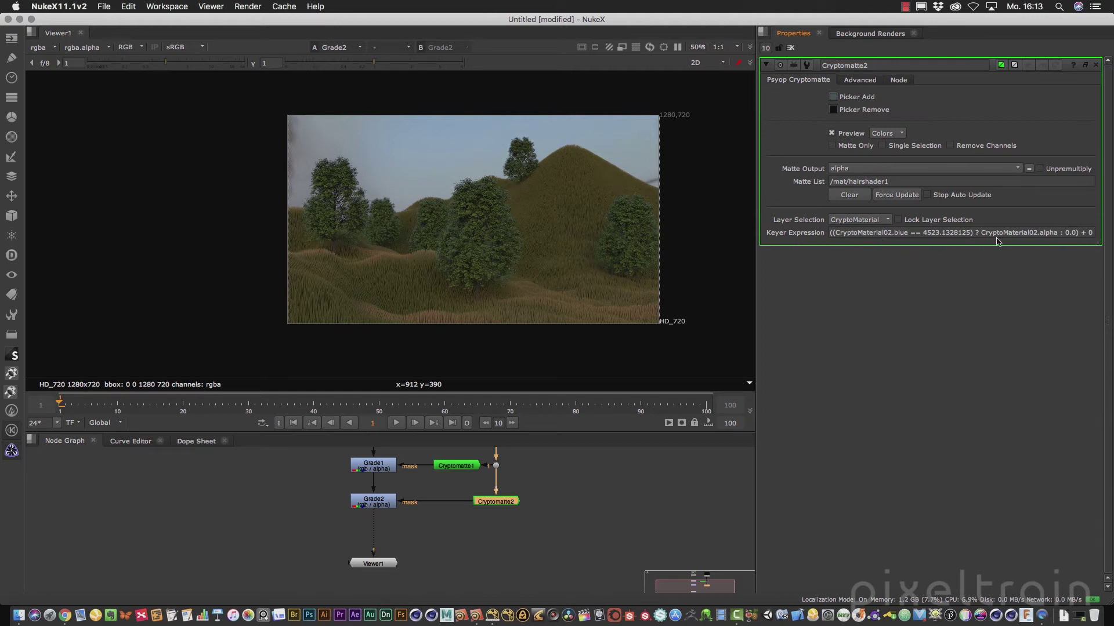
{"action": "left_click", "coordinate": [862, 80]}
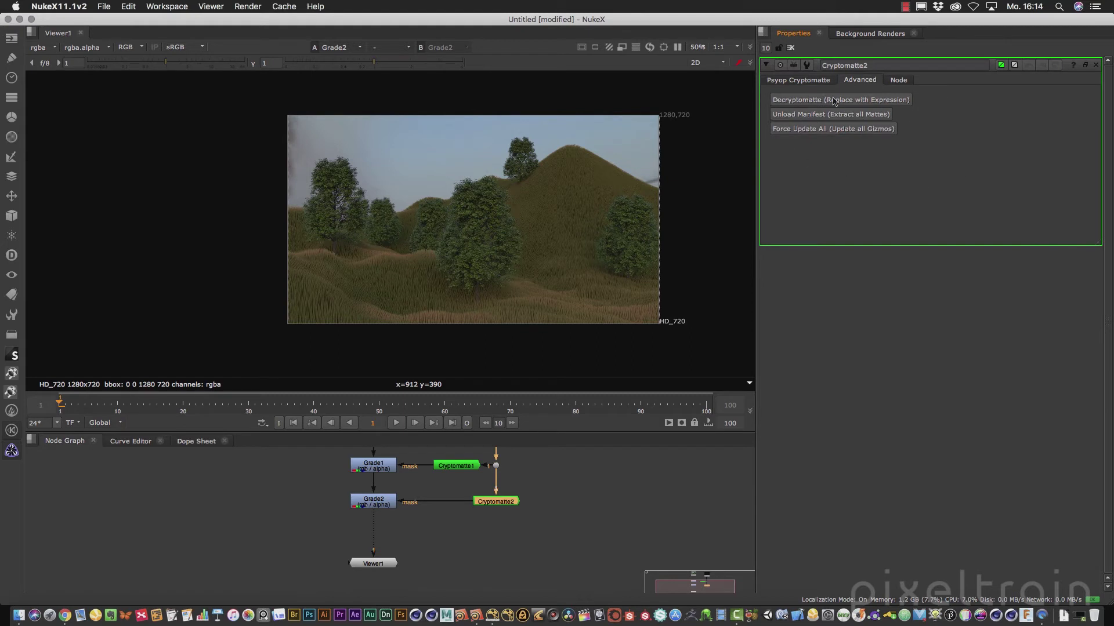
{"action": "left_click", "coordinate": [859, 103]}
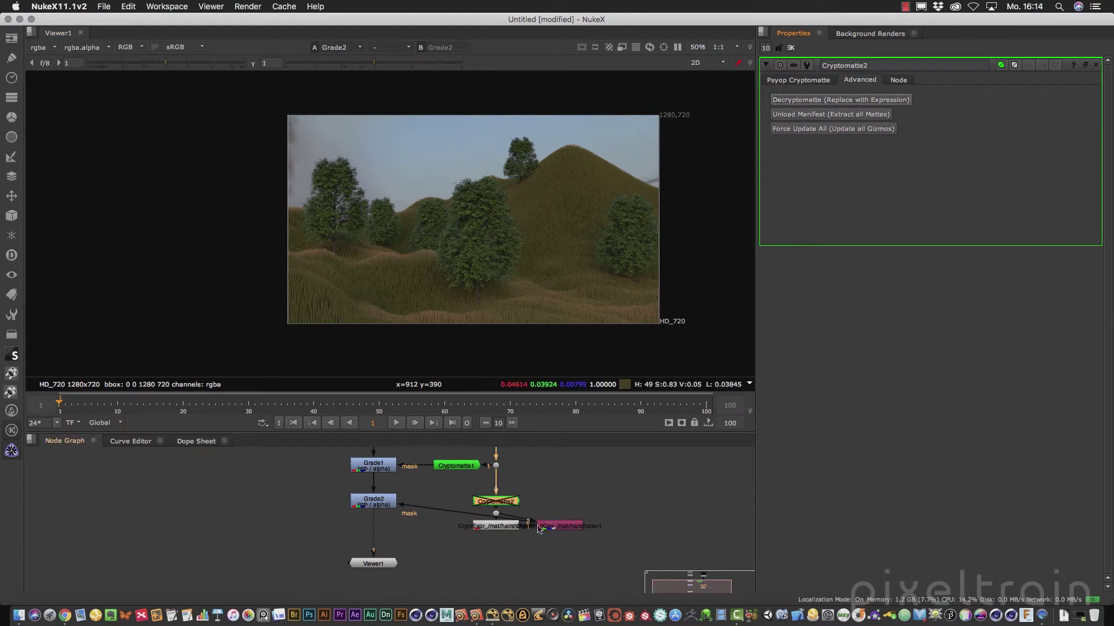
Spread out the nodes generated by Decryptomatte and open the properties of the CryptExpr_/mat/hairshader1 Expression node
{"action": "left_click_drag", "start_coordinate": [494, 527], "coordinate": [486, 558]}
{"action": "left_click_drag", "start_coordinate": [551, 527], "coordinate": [599, 567]}
{"action": "left_click_drag", "start_coordinate": [490, 559], "coordinate": [607, 527]}
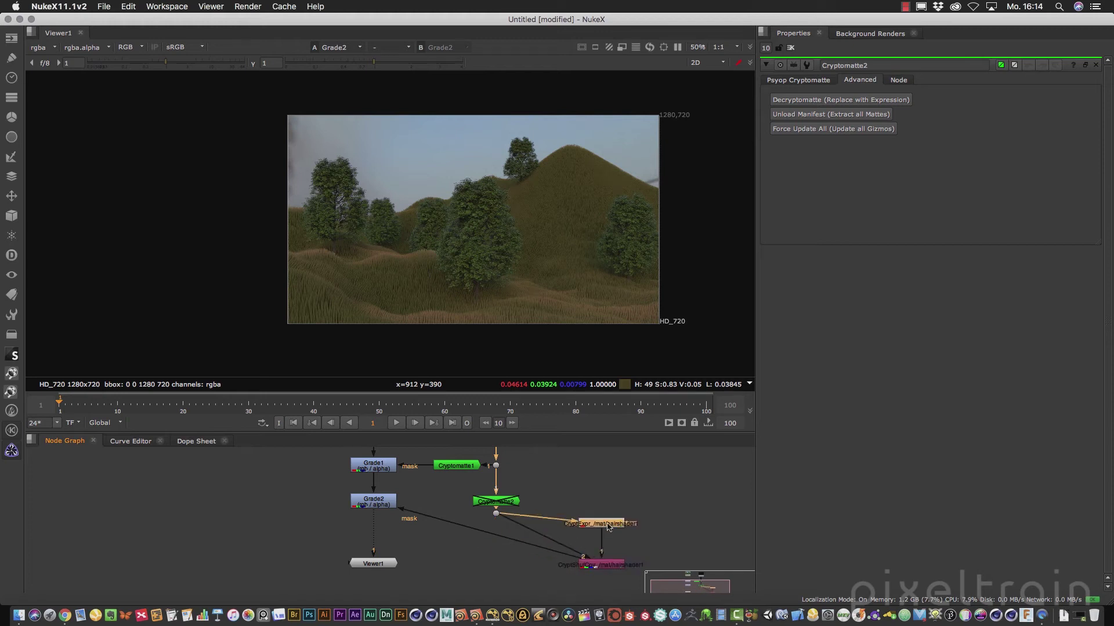
{"action": "double_click", "coordinate": [606, 525]}
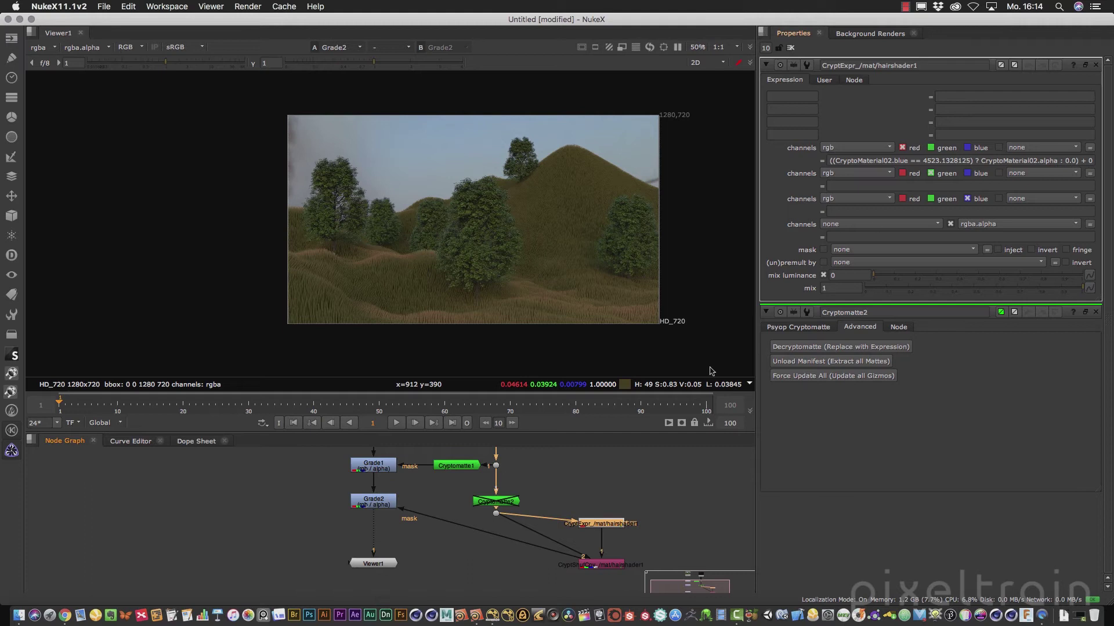
Delete the generated expression and shuffle nodes and re-enable Cryptomatte2
{"action": "left_click_drag", "start_coordinate": [651, 491], "coordinate": [593, 584]}
{"action": "key", "text": "Delete"}
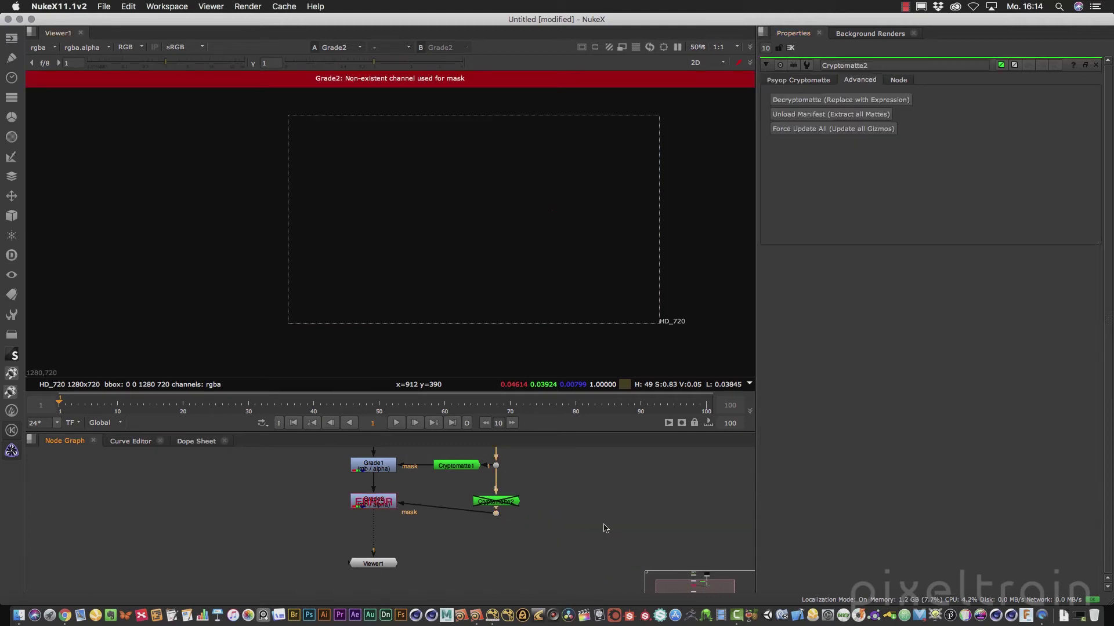
{"action": "left_click", "coordinate": [497, 501]}
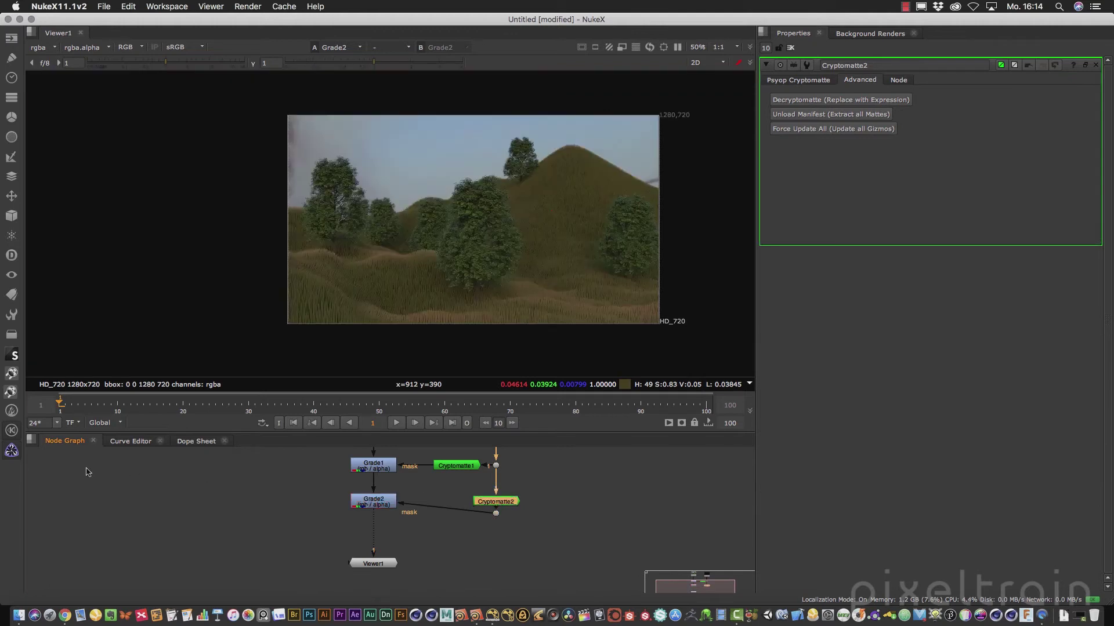
{"action": "left_click", "coordinate": [11, 452]}
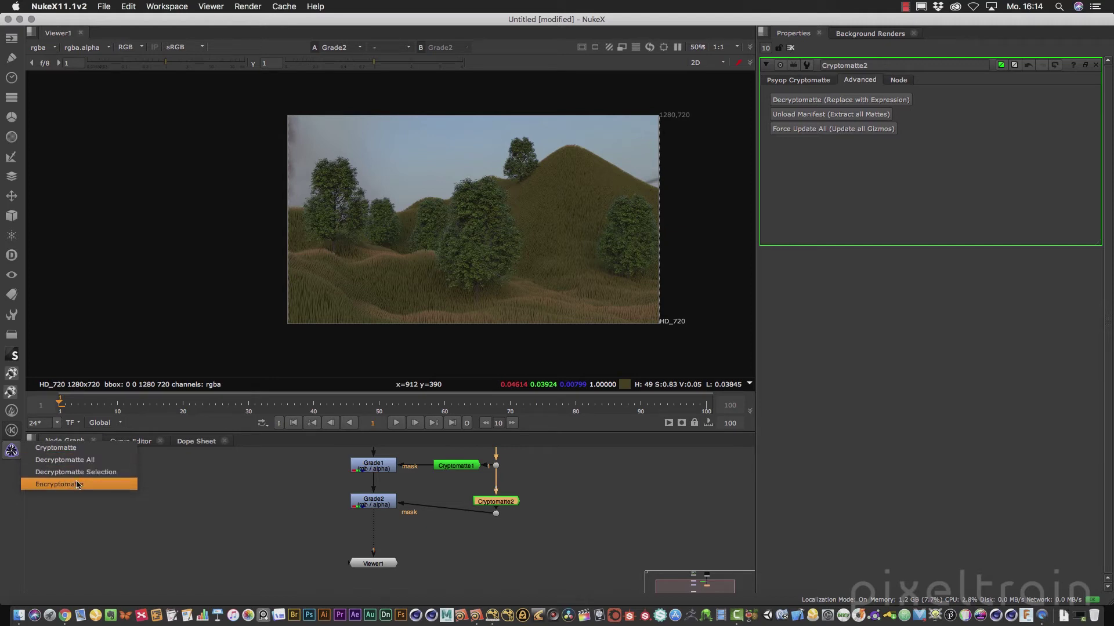
{"action": "left_click", "coordinate": [267, 510]}
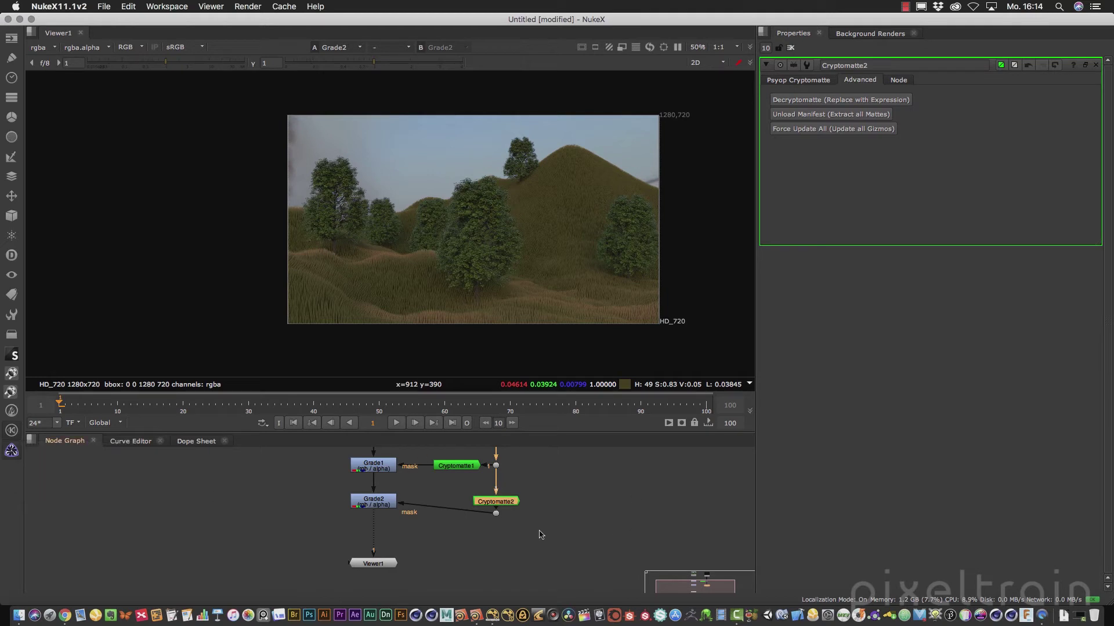
Tidy the node layout by moving Cryptomatte2 above its output Dot and aligning Grade2 with that Dot
{"action": "left_click_drag", "start_coordinate": [502, 503], "coordinate": [495, 507]}
{"action": "left_click", "coordinate": [540, 506]}
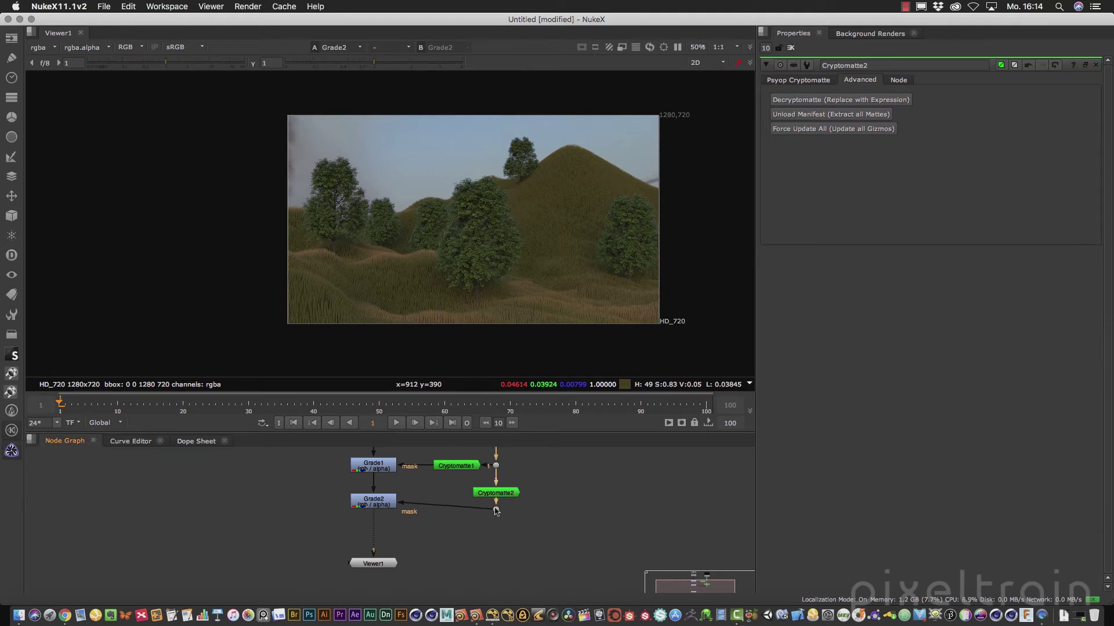
{"action": "left_click_drag", "start_coordinate": [368, 503], "coordinate": [368, 510]}
{"action": "left_click", "coordinate": [577, 527]}
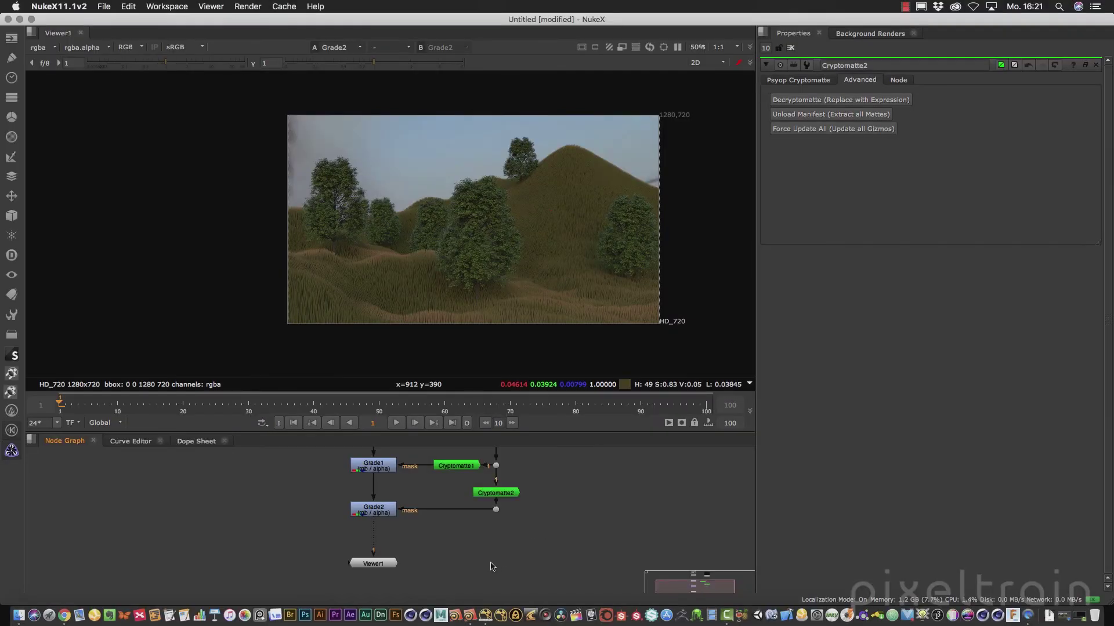
Switch to Houdini, go to the out network, reposition the mantra_pbr node and enlarge its parameter area
{"action": "left_click", "coordinate": [469, 615]}
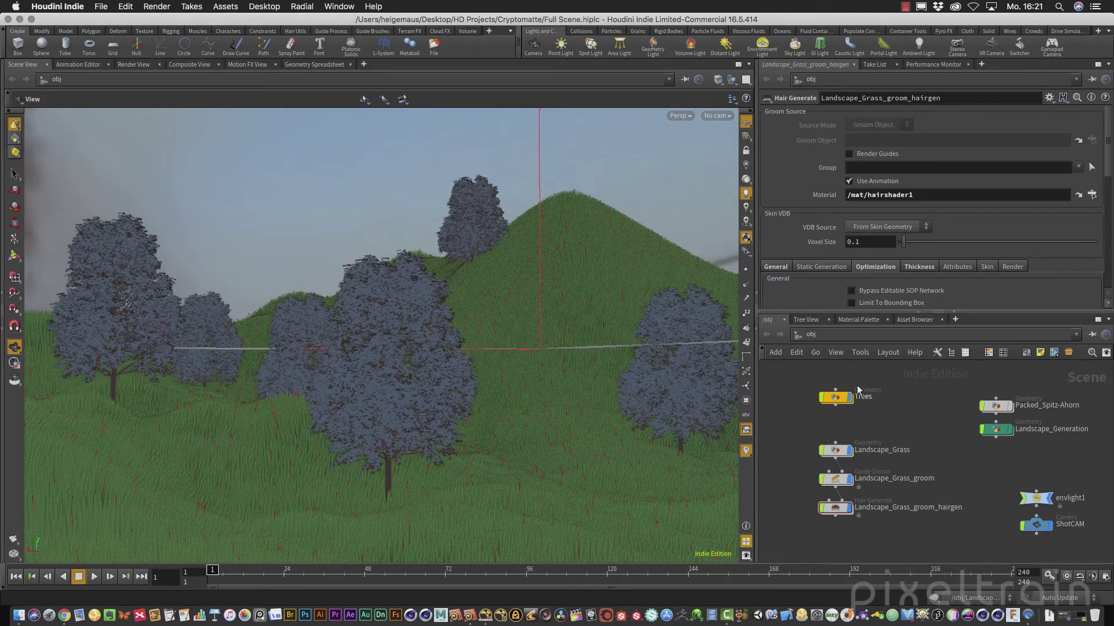
{"action": "left_click", "coordinate": [837, 335]}
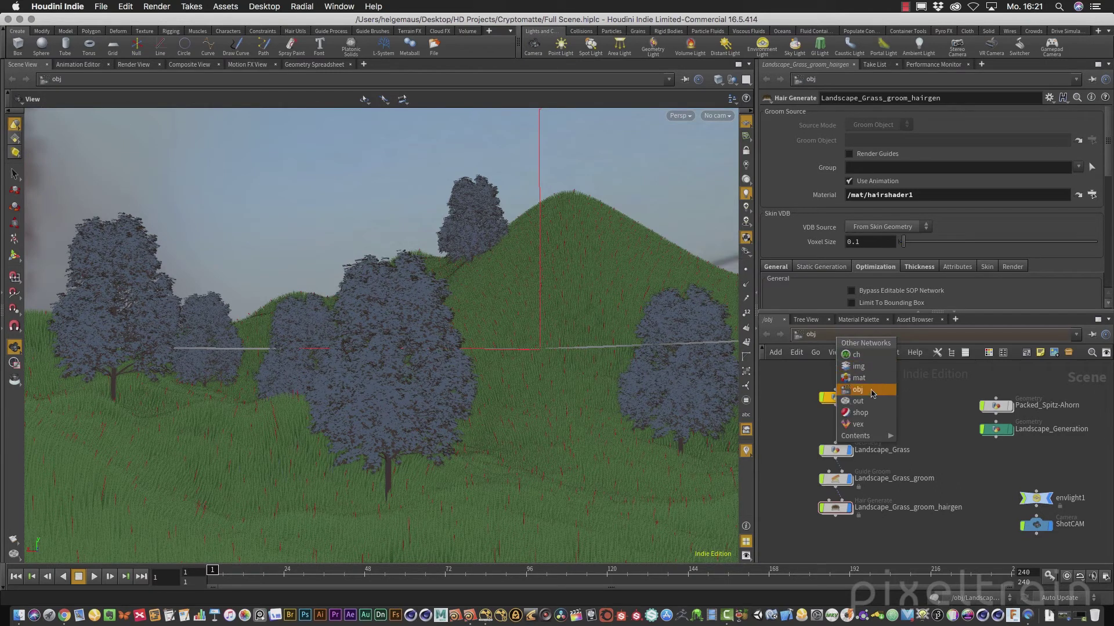
{"action": "left_click", "coordinate": [852, 400]}
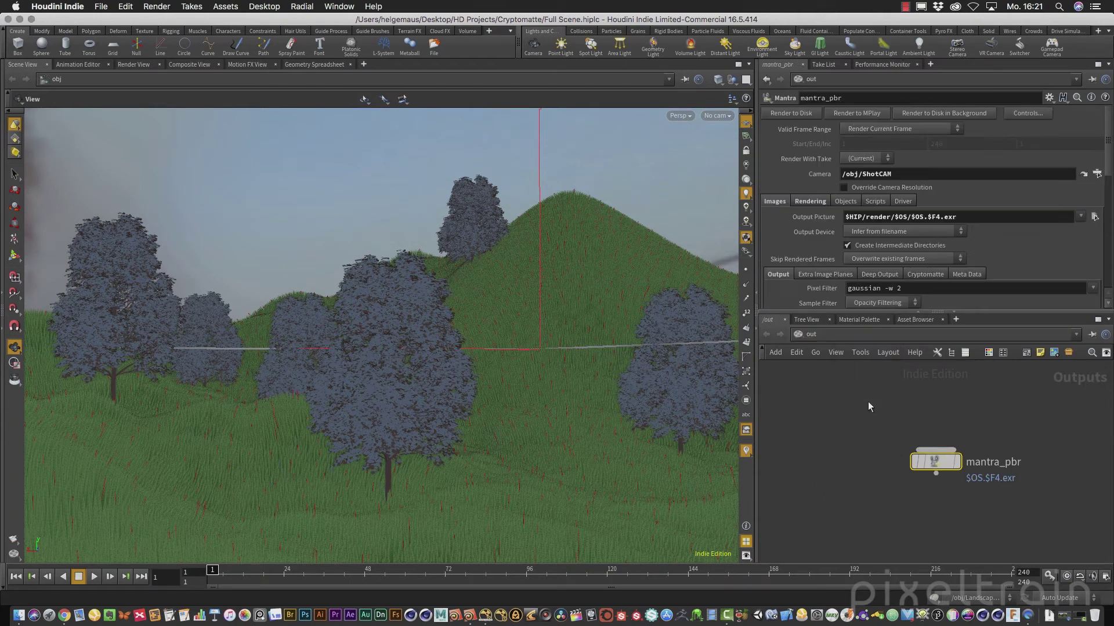
{"action": "left_click_drag", "start_coordinate": [934, 460], "coordinate": [863, 428]}
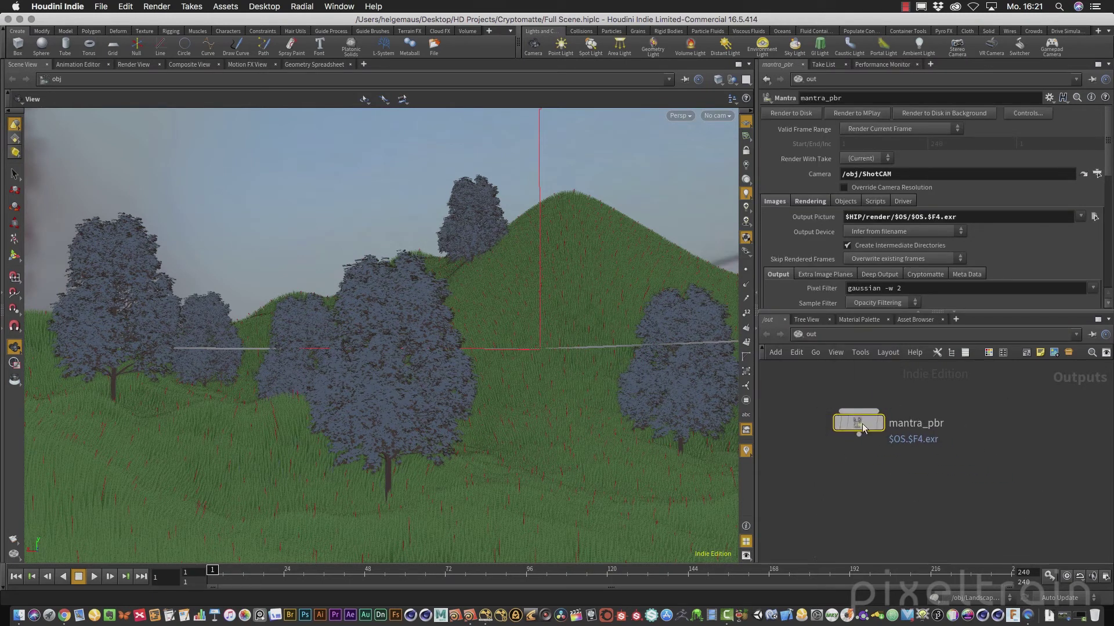
{"action": "left_click_drag", "start_coordinate": [1018, 312], "coordinate": [1030, 366]}
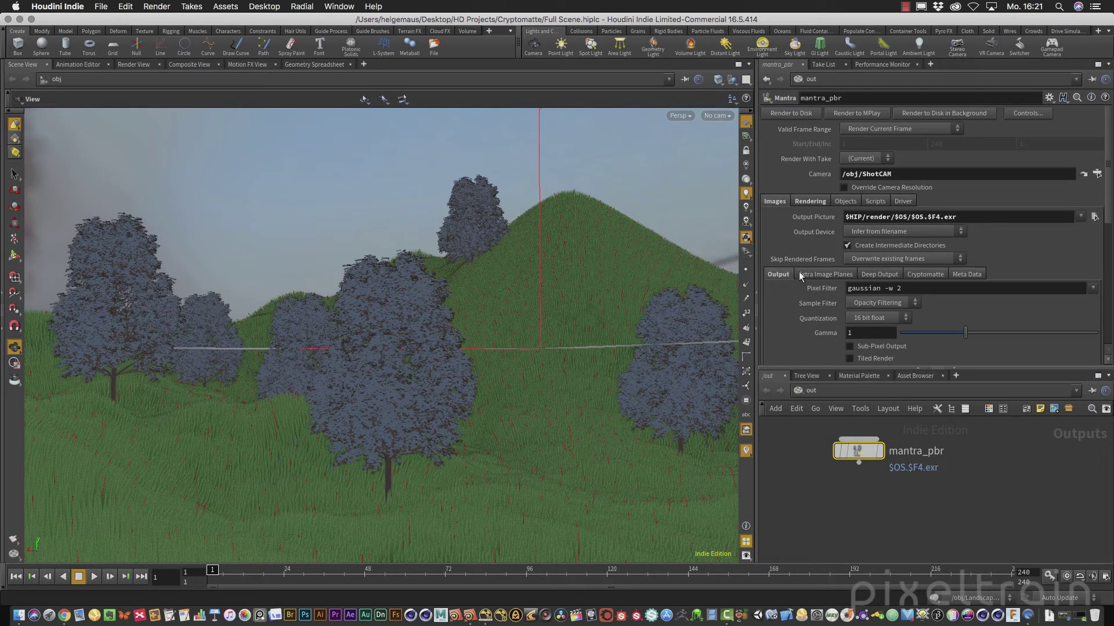
Add a Cryptomatte layer to mantra_pbr with the Material Name property and enable its Different File output $HIP/CryptoMaterial.exr
{"action": "left_click", "coordinate": [925, 275]}
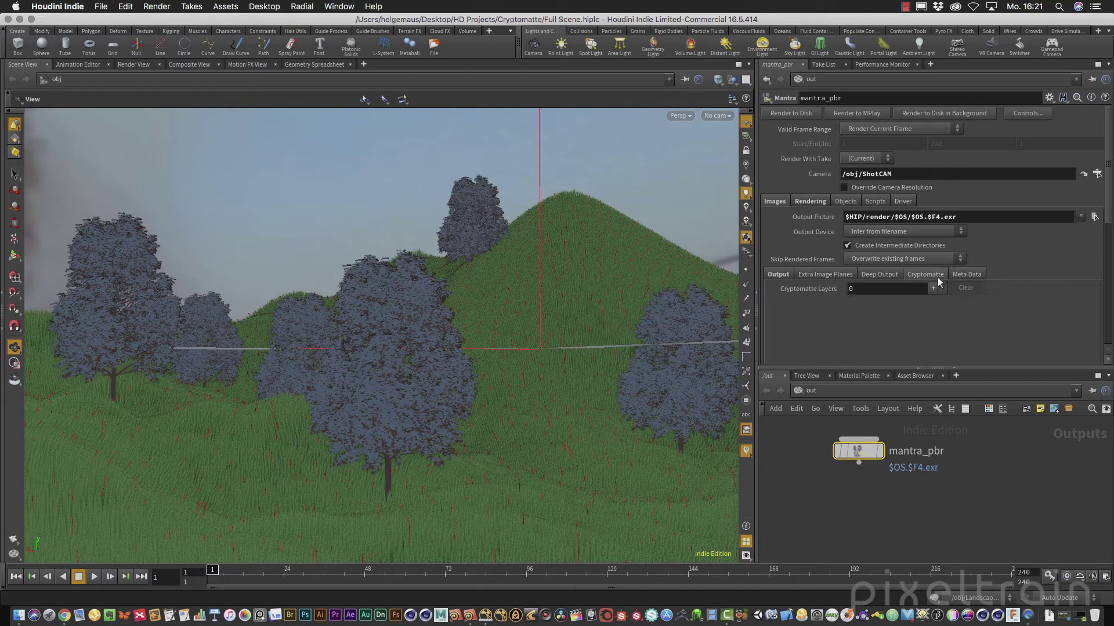
{"action": "left_click", "coordinate": [932, 288]}
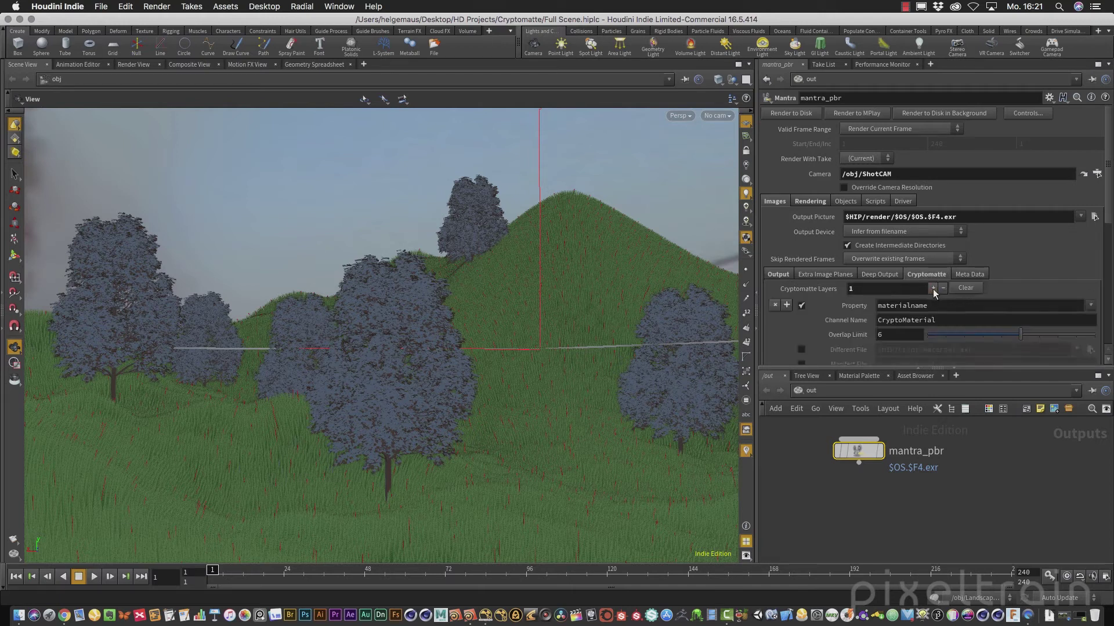
{"action": "left_click_drag", "start_coordinate": [1020, 365], "coordinate": [1021, 433]}
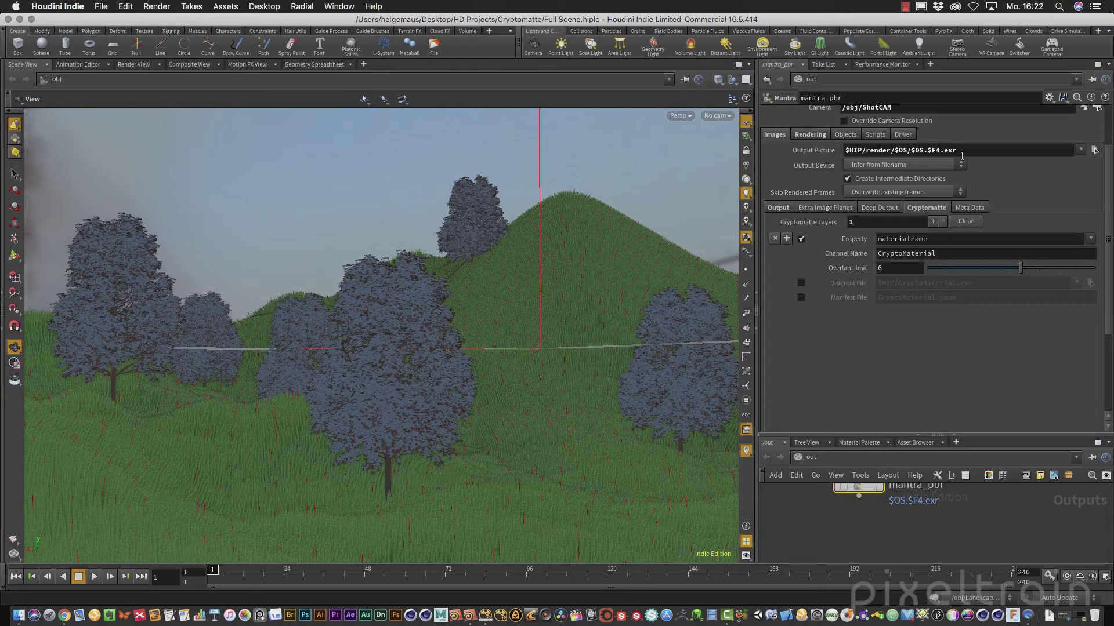
{"action": "left_click", "coordinate": [801, 283]}
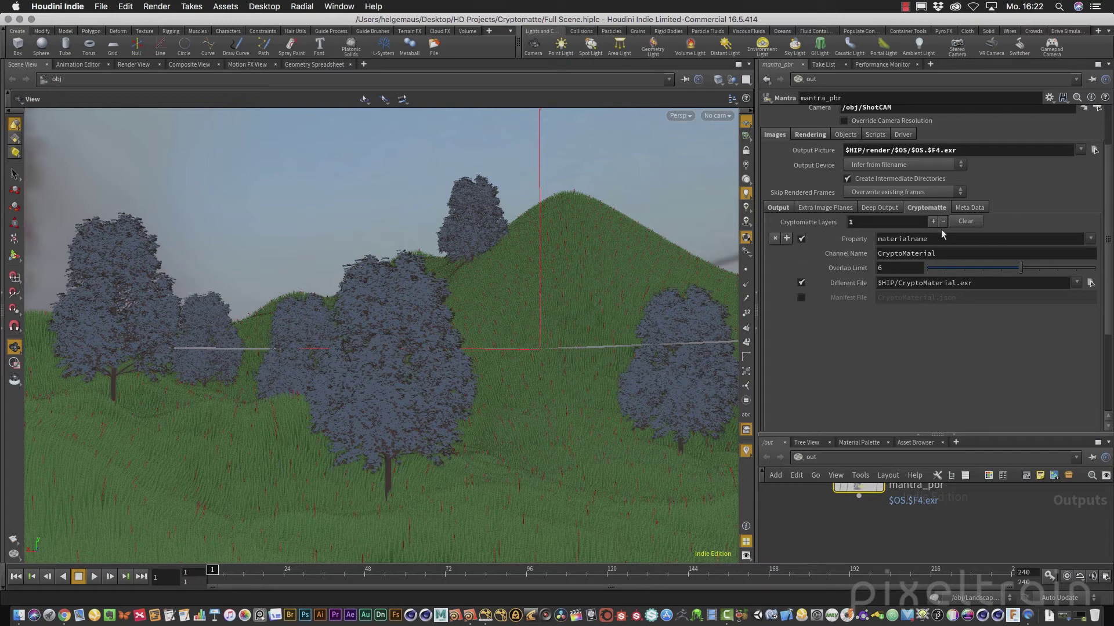
{"action": "left_click", "coordinate": [1090, 240]}
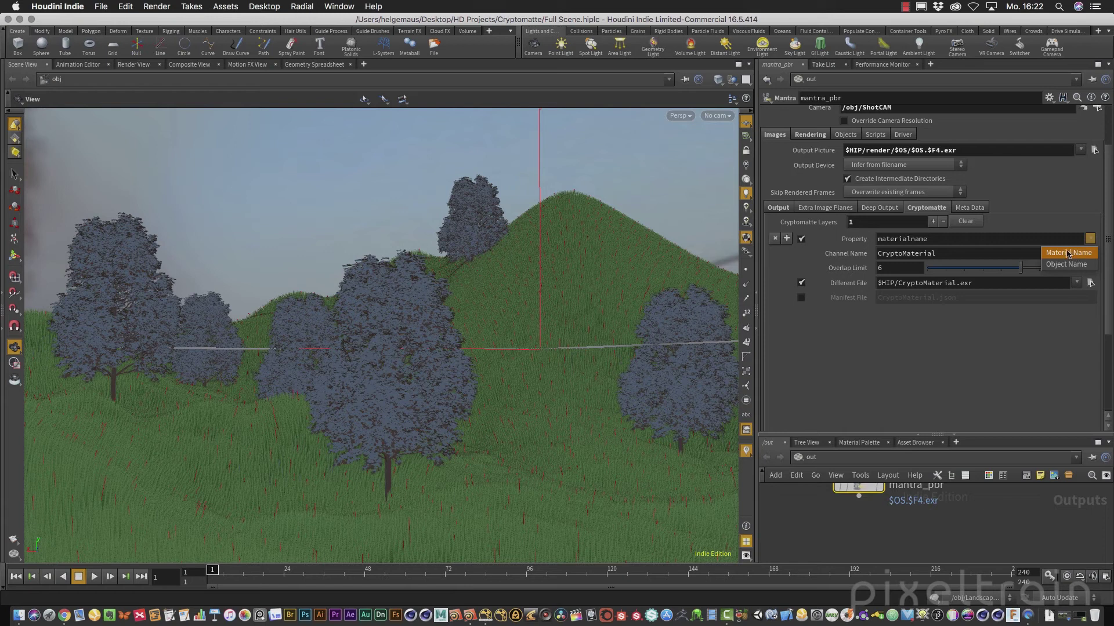
{"action": "left_click", "coordinate": [1068, 253]}
Add a second Cryptomatte layer, enable its Different File output and set its property to Object Name
{"action": "left_click", "coordinate": [932, 222]}
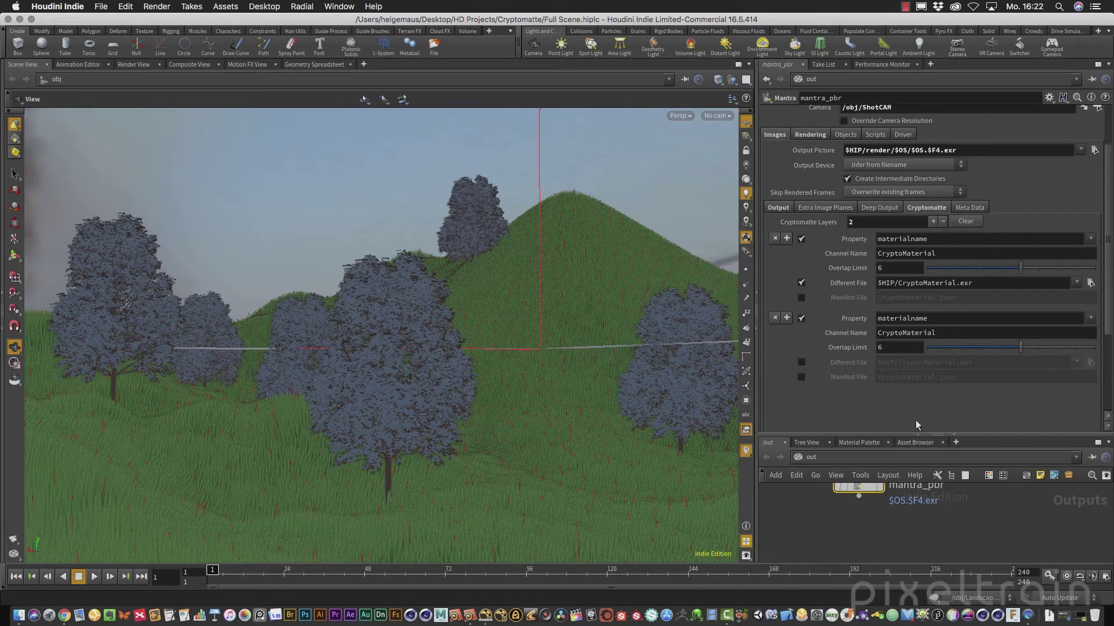
{"action": "left_click", "coordinate": [801, 362]}
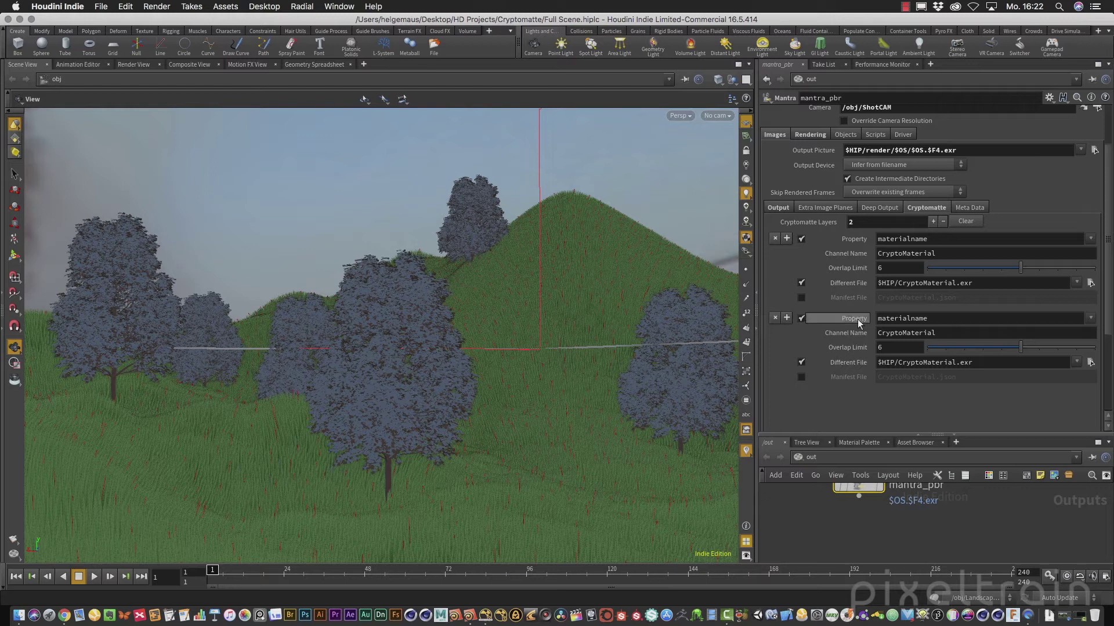
{"action": "left_click", "coordinate": [1091, 319]}
{"action": "left_click", "coordinate": [1073, 345]}
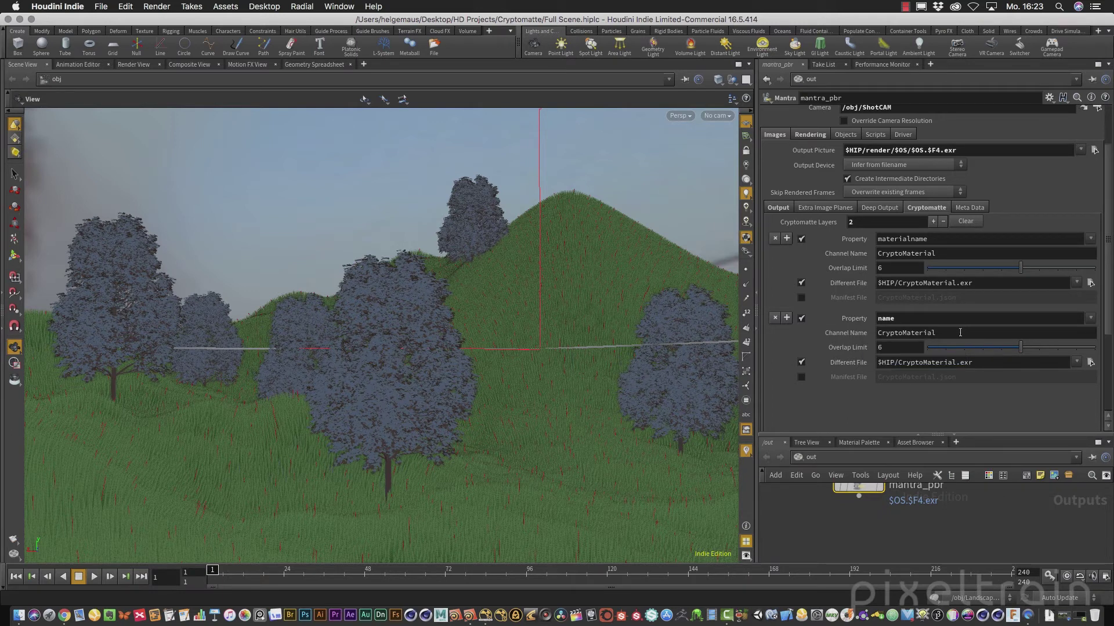
Rename the second Cryptomatte layer's channel to CryptoObject
{"action": "left_click_drag", "start_coordinate": [898, 333], "coordinate": [954, 334]}
{"action": "type", "text": "toNB"}
{"action": "key", "text": "BackSpace"}
{"action": "key", "text": "BackSpace"}
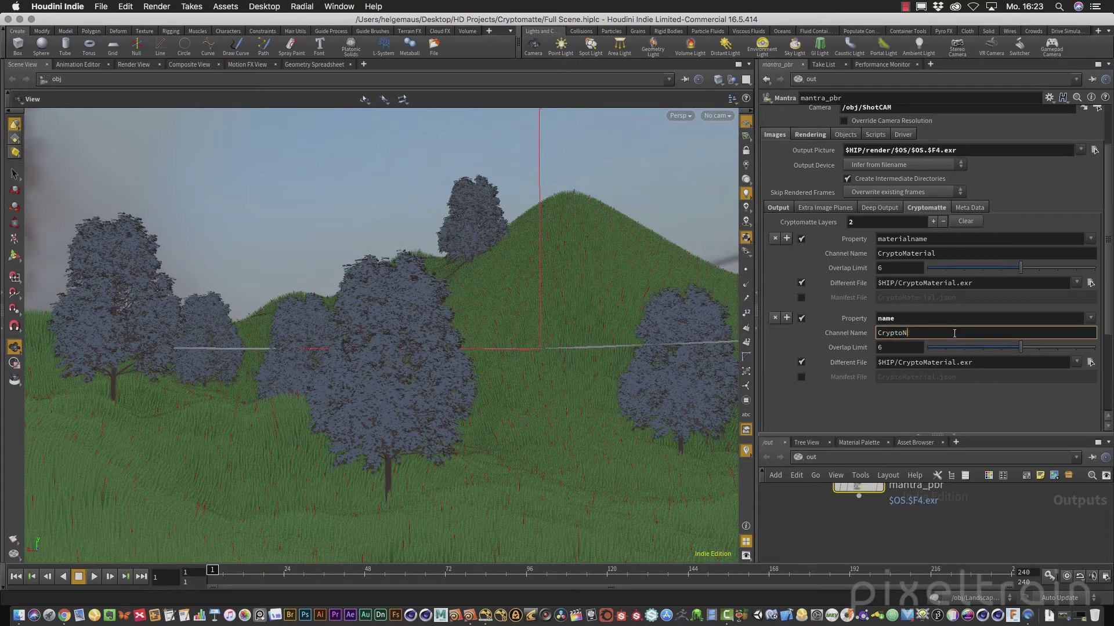
{"action": "type", "text": "Object"}
{"action": "key", "text": "Return"}
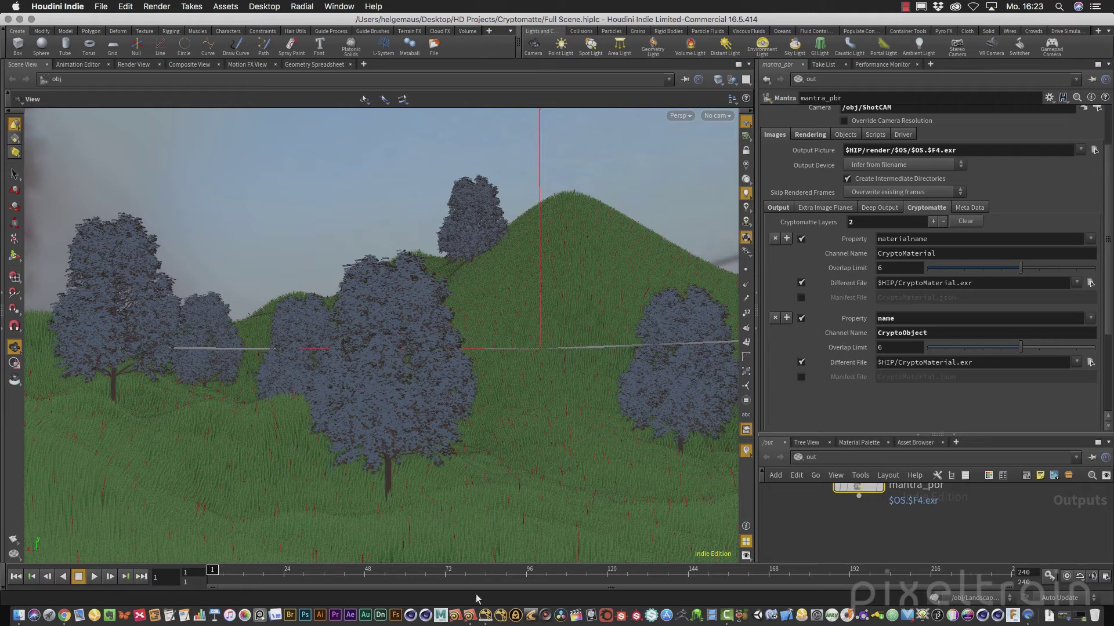
Switch to Nuke and review Cryptomatte2's Layer Selection options and the Read2 node that feeds it
{"action": "left_click", "coordinate": [470, 615]}
{"action": "left_click", "coordinate": [504, 494]}
{"action": "left_click", "coordinate": [793, 82]}
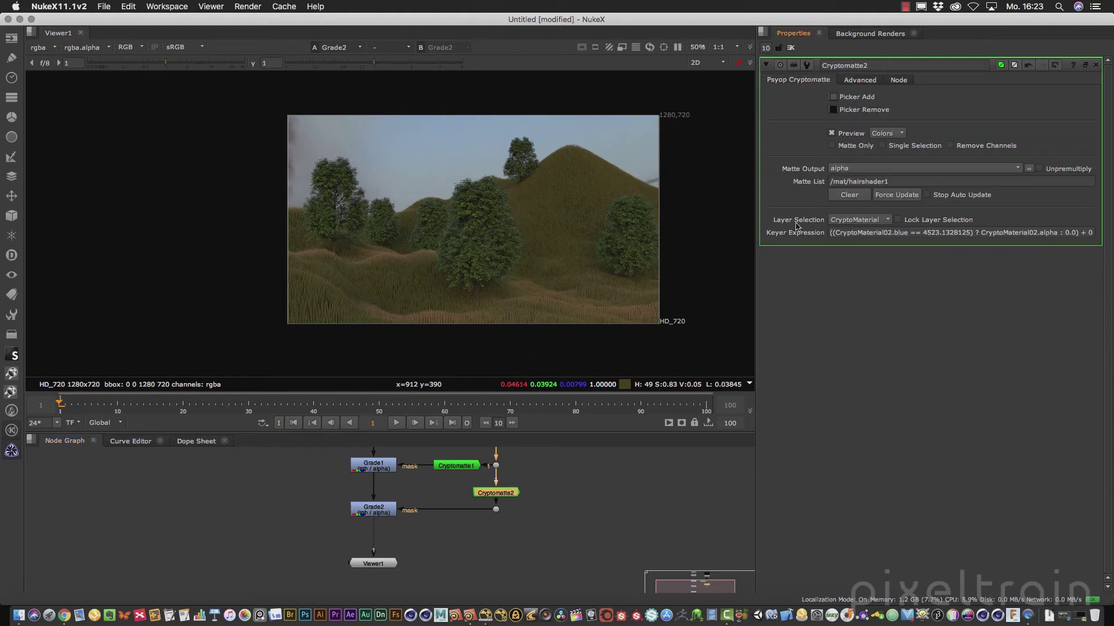
{"action": "left_click", "coordinate": [881, 220]}
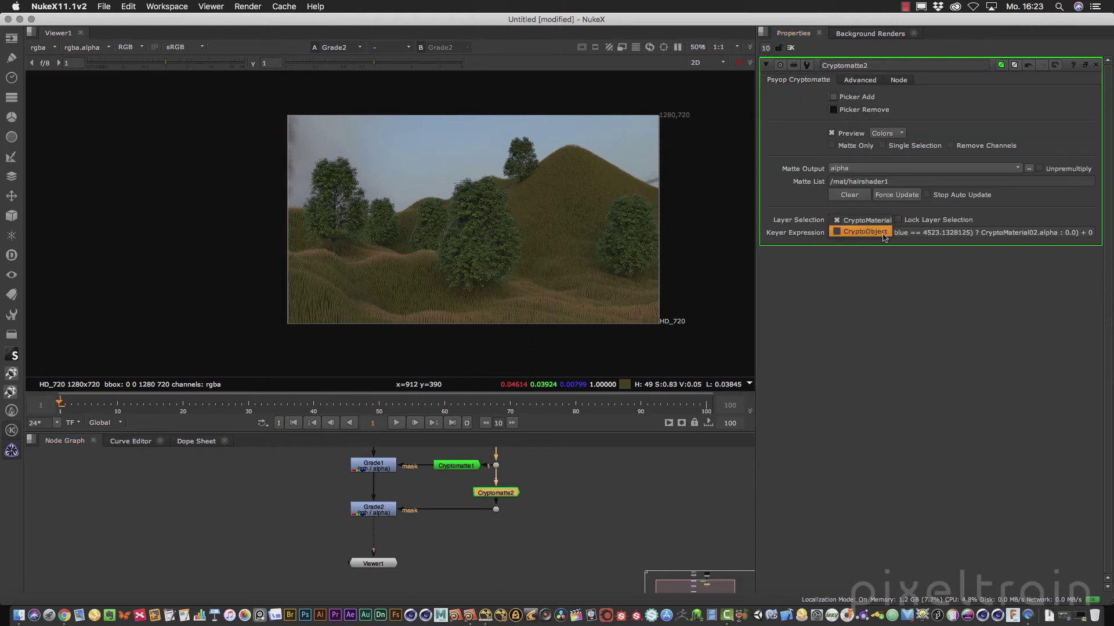
{"action": "left_click", "coordinate": [1019, 215]}
{"action": "middle_click_drag", "start_coordinate": [592, 456], "coordinate": [582, 544]}
{"action": "left_click_drag", "start_coordinate": [489, 508], "coordinate": [566, 493]}
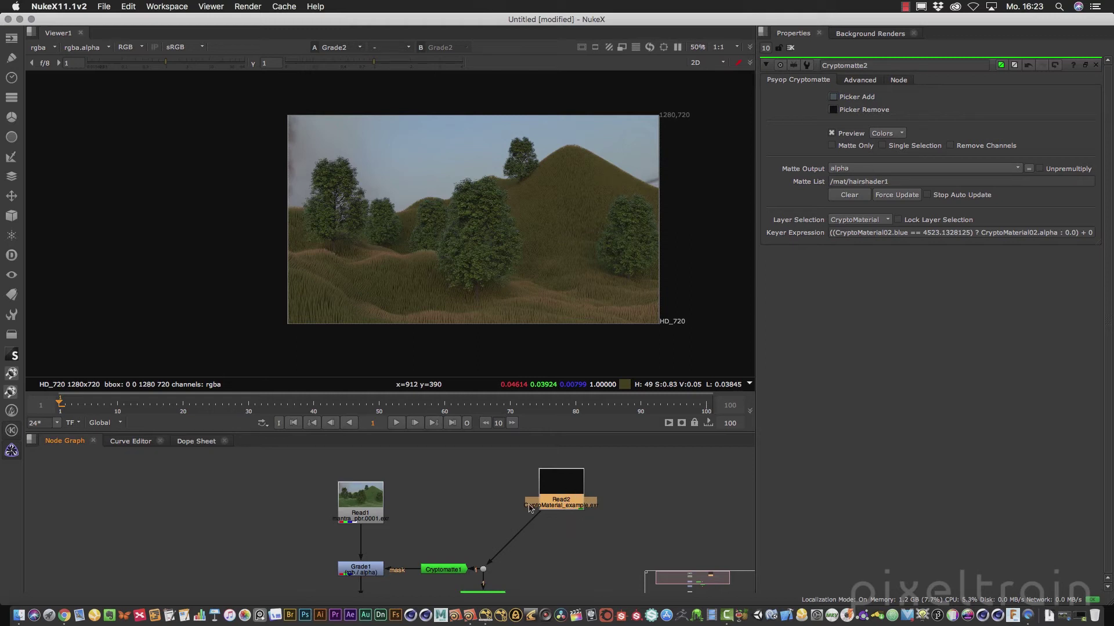
Switch back to Houdini, add a third Cryptomatte layer to mantra_pbr and enable its Different File output $HIP/CryptoMaterial.exr
{"action": "left_click", "coordinate": [471, 616]}
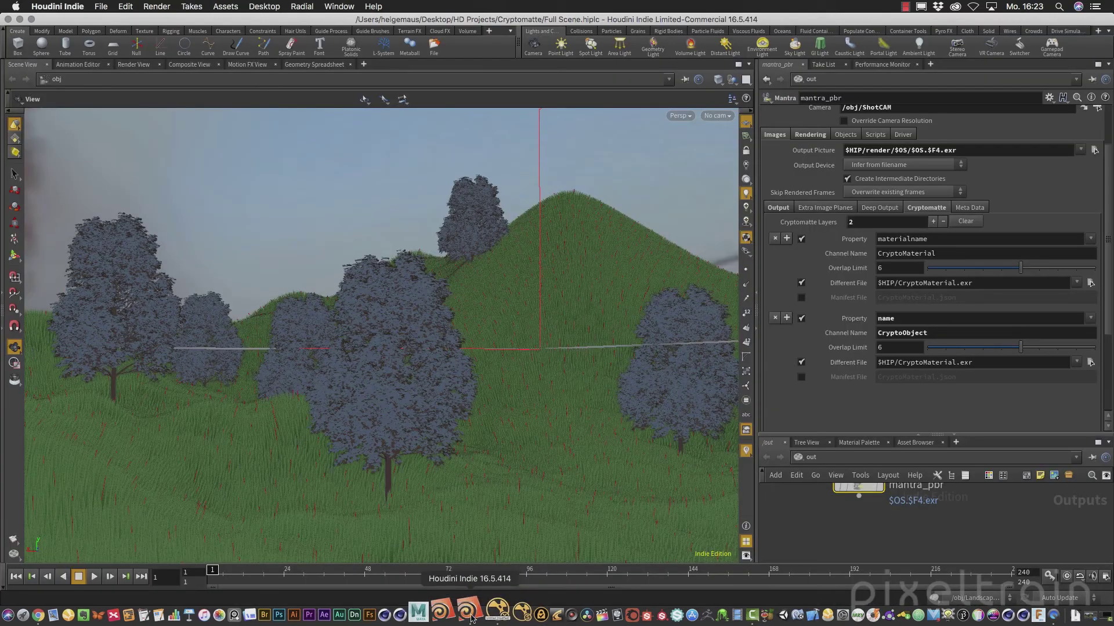
{"action": "left_click_drag", "start_coordinate": [1008, 432], "coordinate": [1019, 389]}
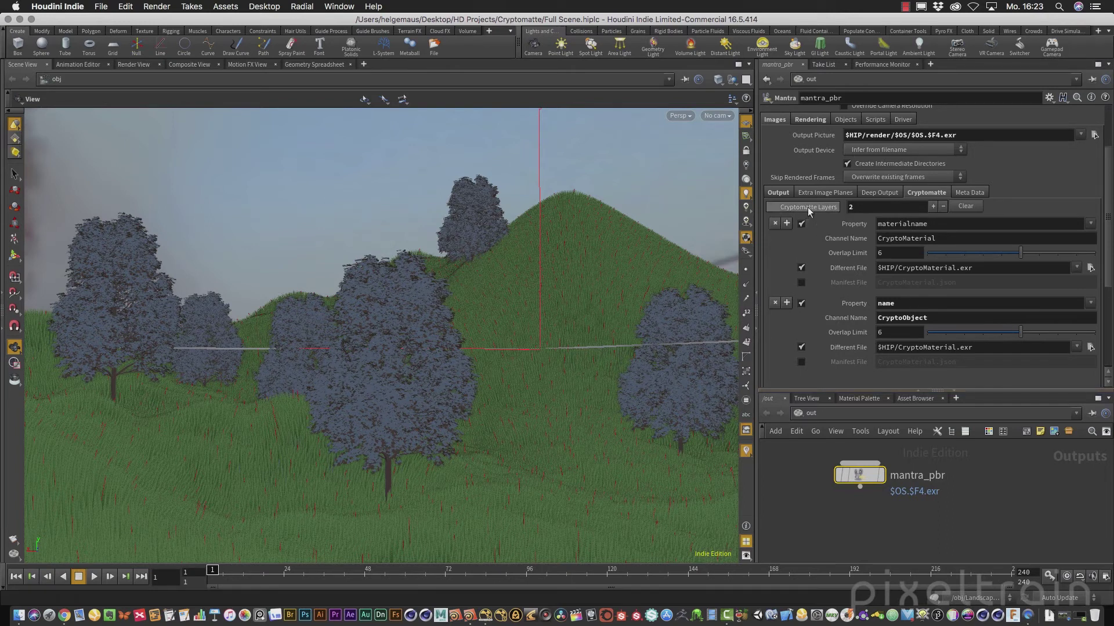
{"action": "left_click", "coordinate": [932, 207]}
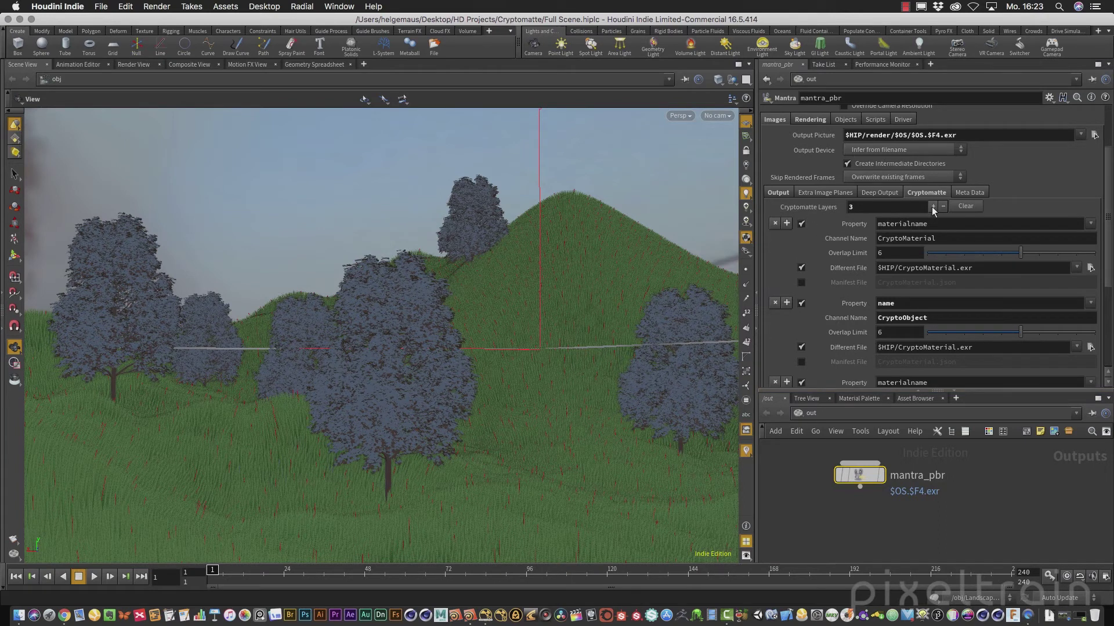
{"action": "scroll", "coordinate": [1109, 222], "scroll_direction": "down", "scroll_amount": 5}
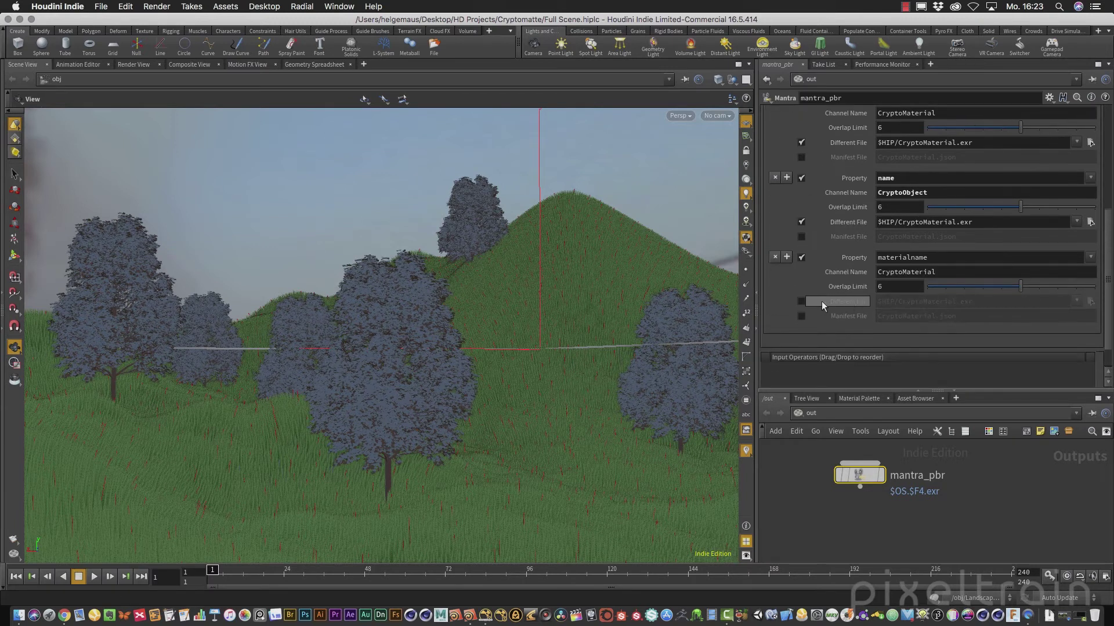
{"action": "left_click", "coordinate": [801, 301]}
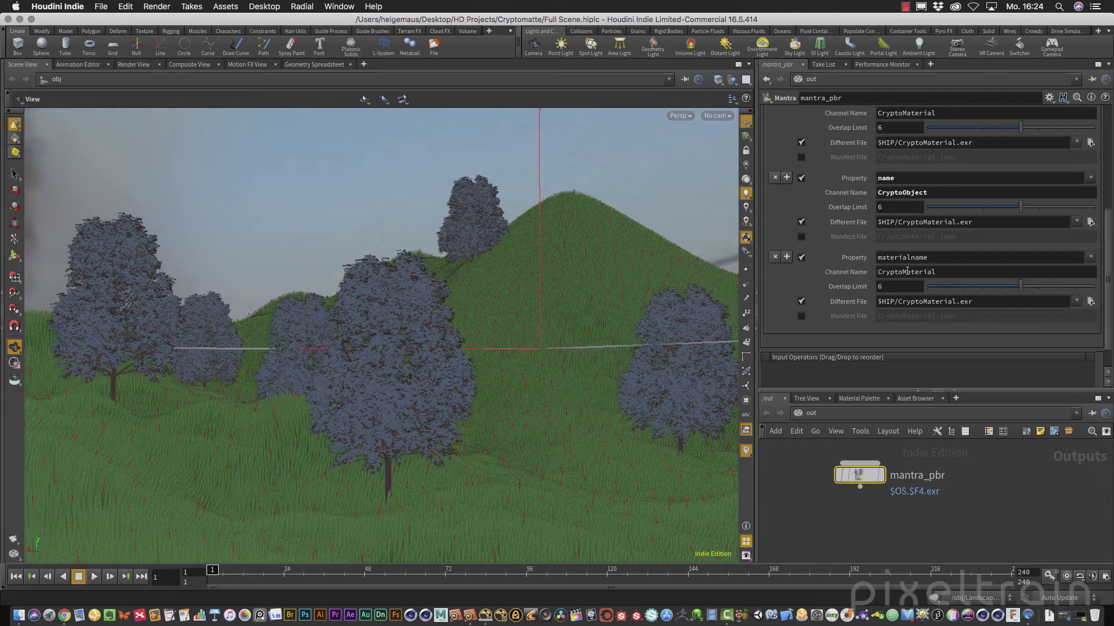
Rename the third Cryptomatte layer's channel to CryptoMyCrypt
{"action": "left_click_drag", "start_coordinate": [902, 271], "coordinate": [974, 275]}
{"action": "type", "text": "My"}
{"action": "type", "text": "Cra"}
{"action": "key", "text": "BackSpace"}
{"action": "type", "text": "ypt"}
{"action": "key", "text": "Return"}
Replace the third Cryptomatte layer's property with the custom name mycrypto
{"action": "left_click", "coordinate": [1090, 257]}
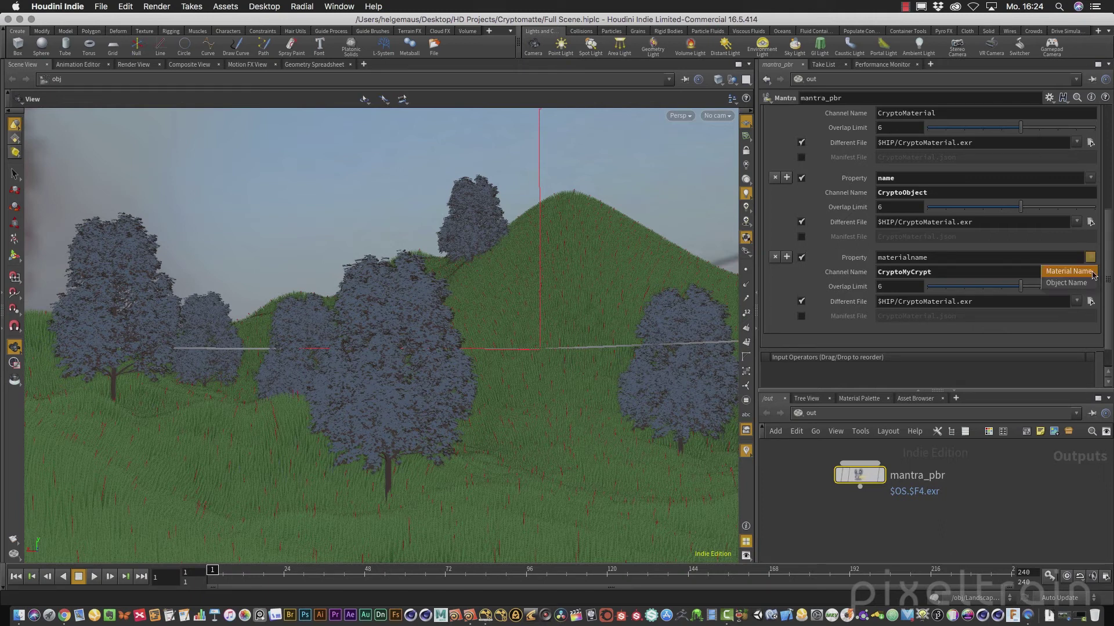
{"action": "left_click", "coordinate": [1067, 246]}
{"action": "double_click", "coordinate": [945, 257]}
{"action": "key", "text": "BackSpace"}
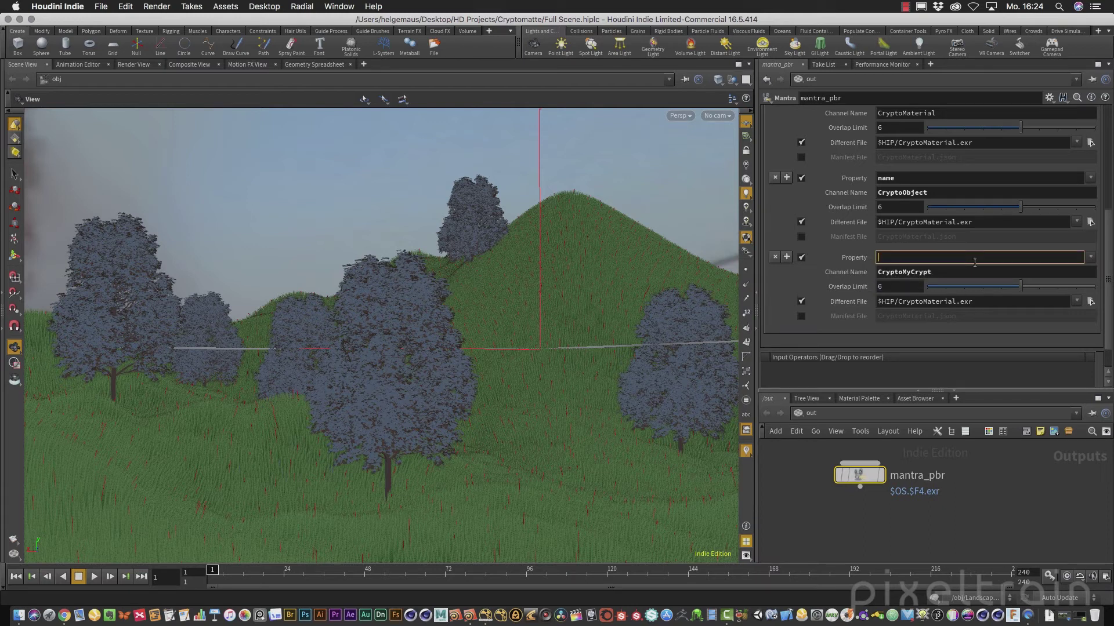
{"action": "type", "text": "mycrype"}
{"action": "type", "text": "o"}
{"action": "key", "text": "Return"}
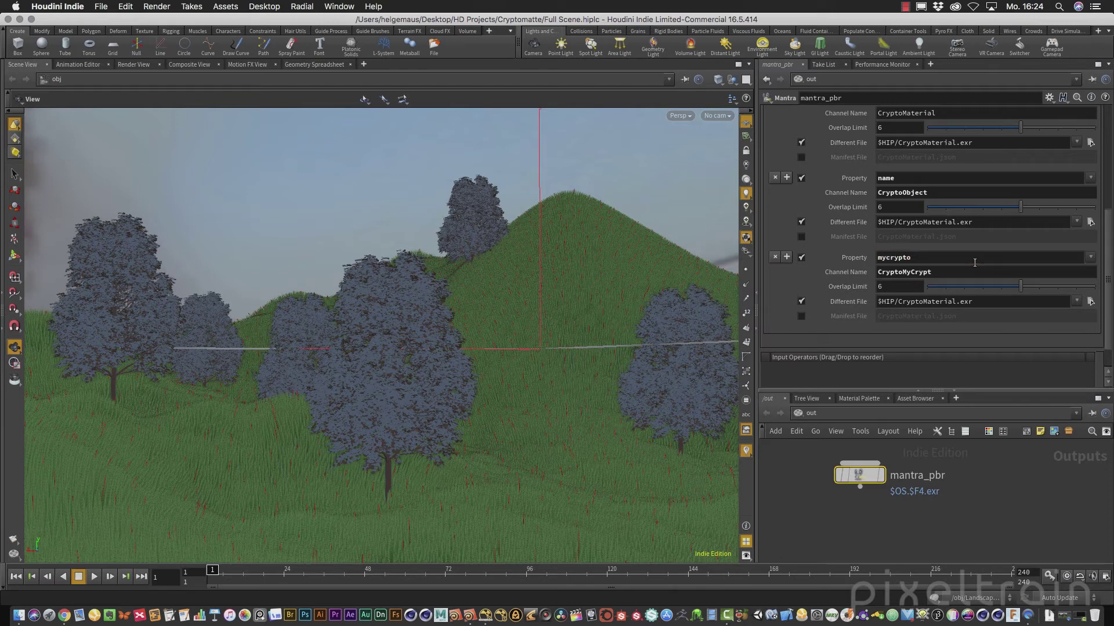
{"action": "double_click", "coordinate": [898, 257]}
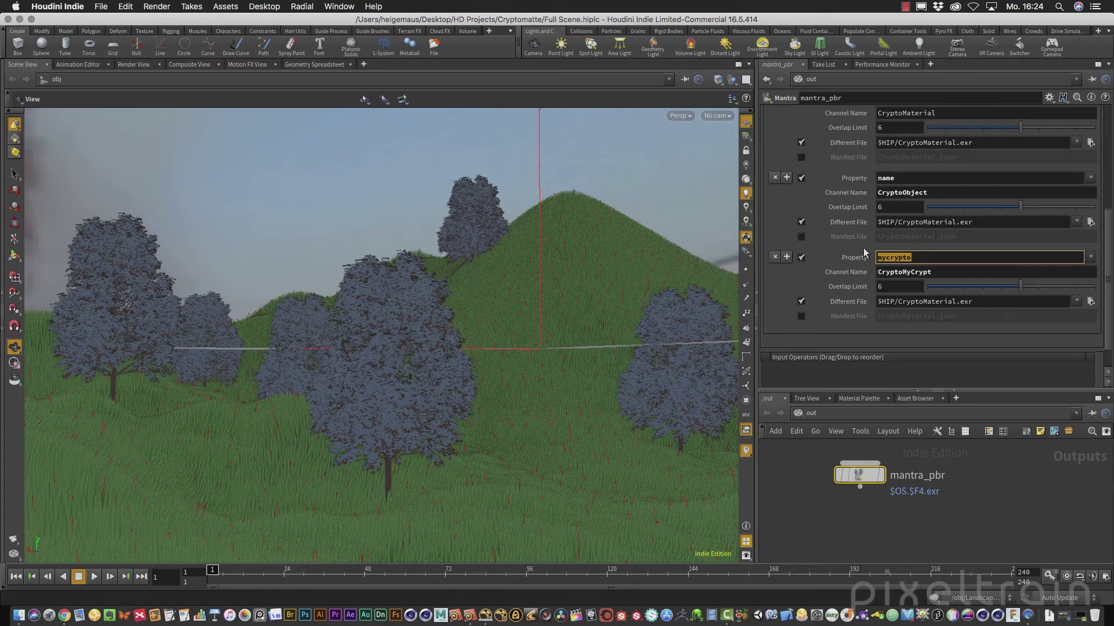
Go to the obj network and select the Trees geometry node to show its parameters
{"action": "scroll", "coordinate": [1111, 270], "scroll_direction": "up", "scroll_amount": 5}
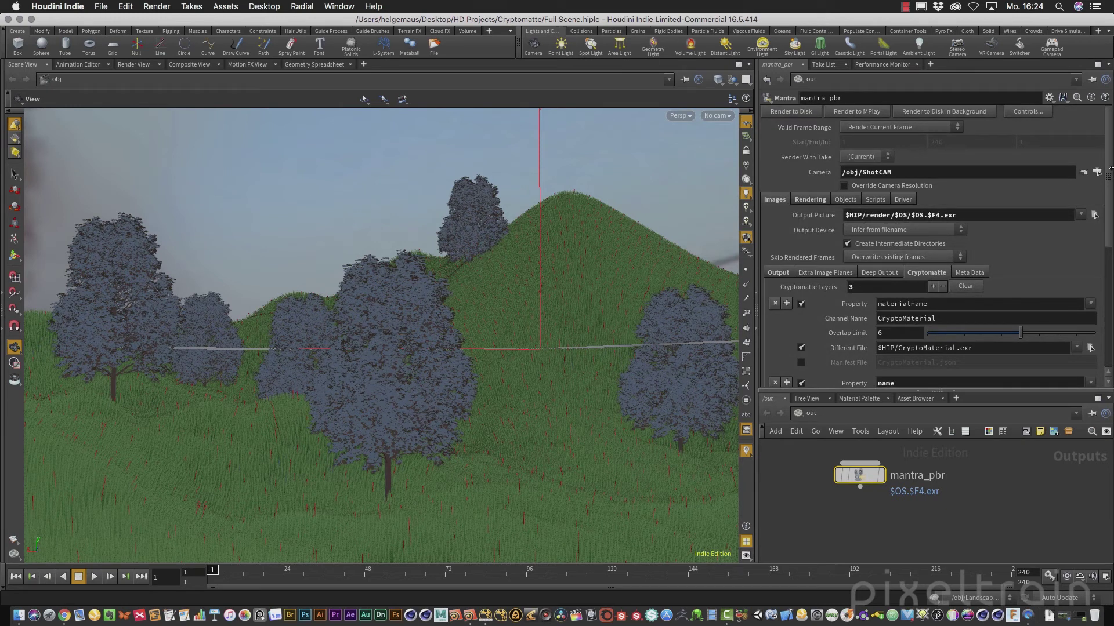
{"action": "left_click", "coordinate": [812, 415]}
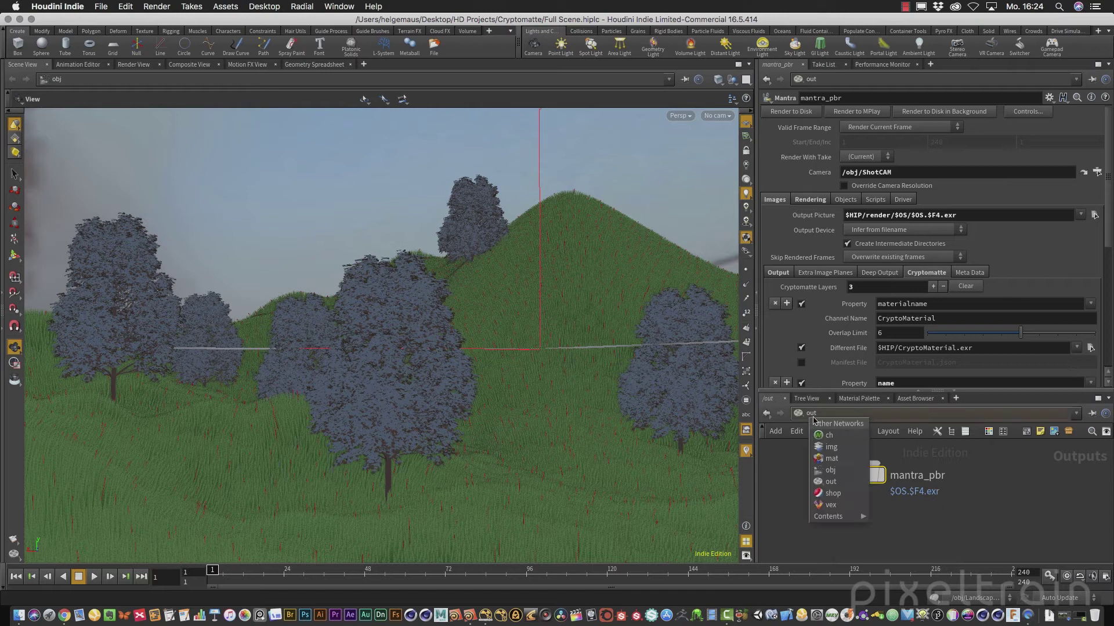
{"action": "left_click", "coordinate": [831, 471]}
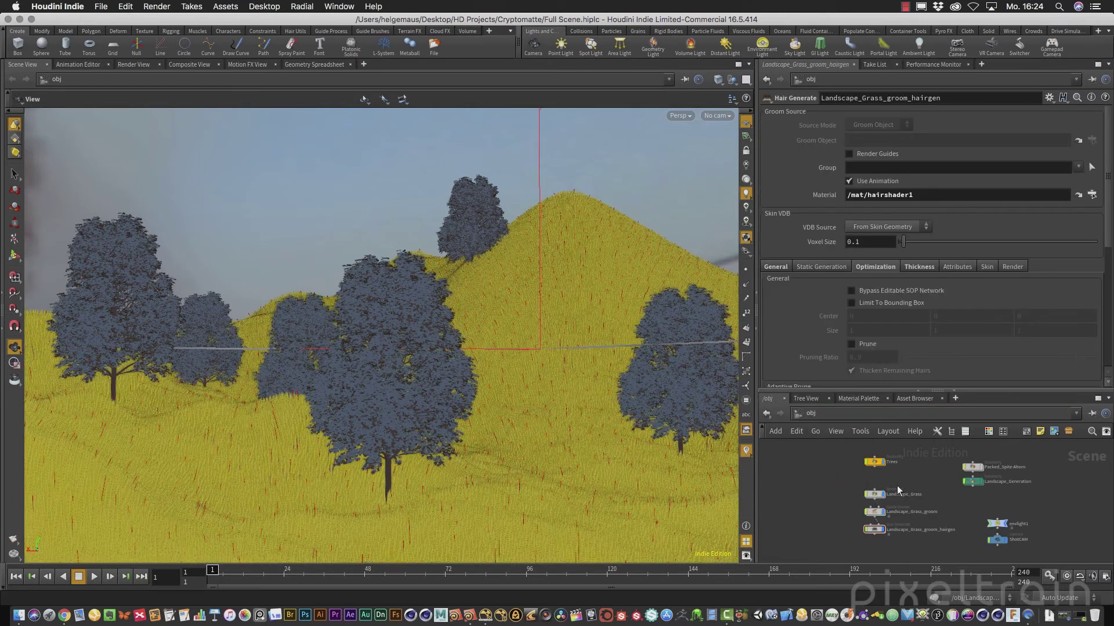
{"action": "scroll", "coordinate": [910, 479], "scroll_direction": "up", "scroll_amount": 3}
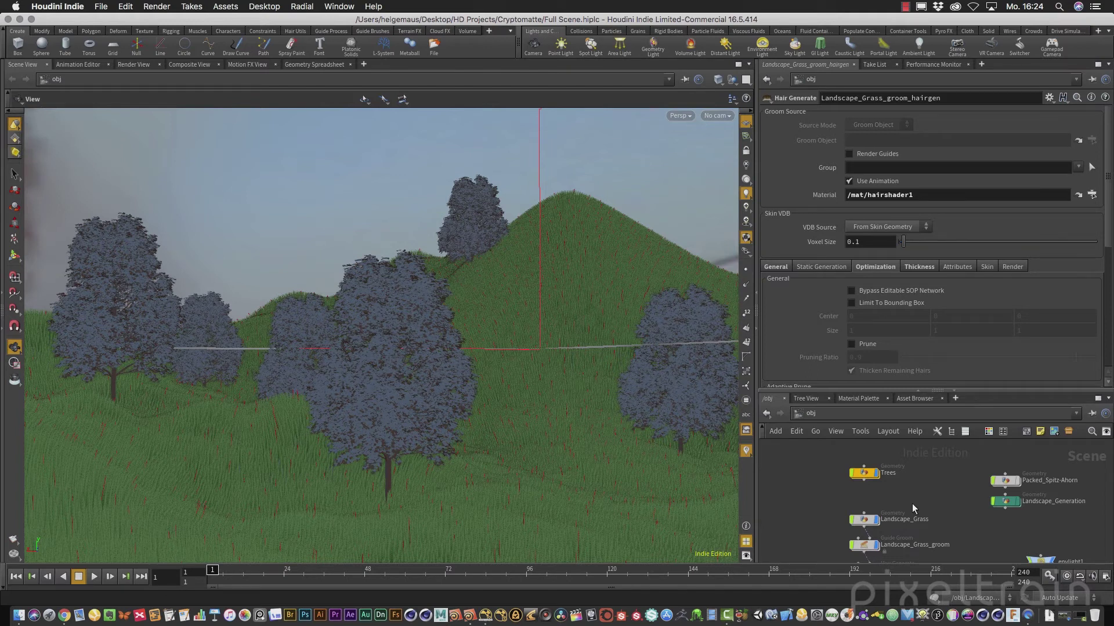
{"action": "left_click", "coordinate": [876, 475]}
{"action": "left_click", "coordinate": [863, 476]}
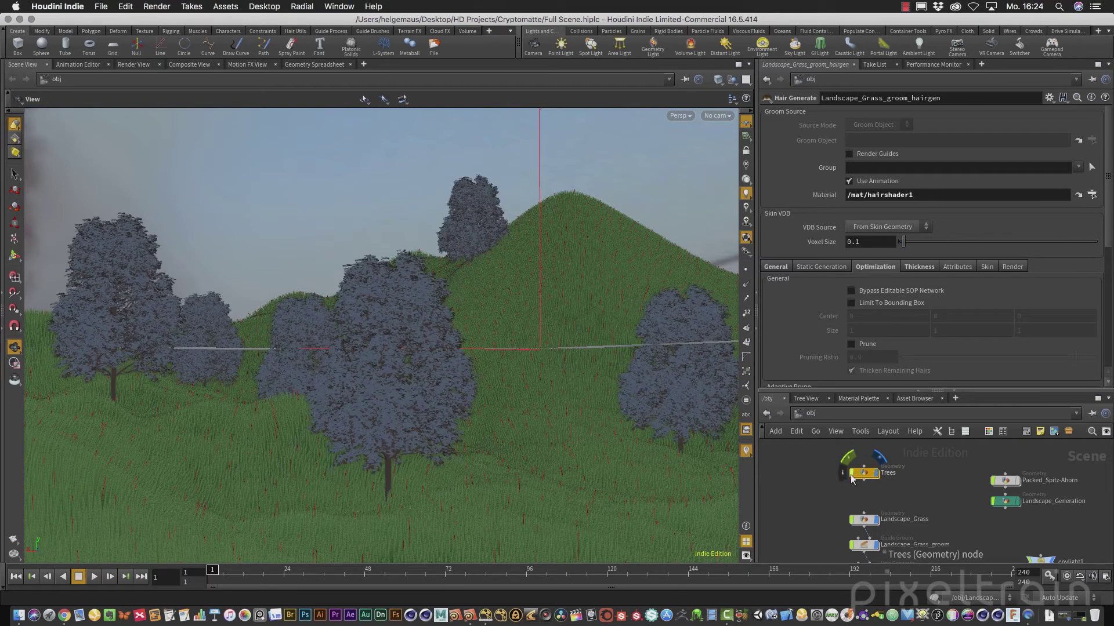
{"action": "left_click", "coordinate": [865, 474]}
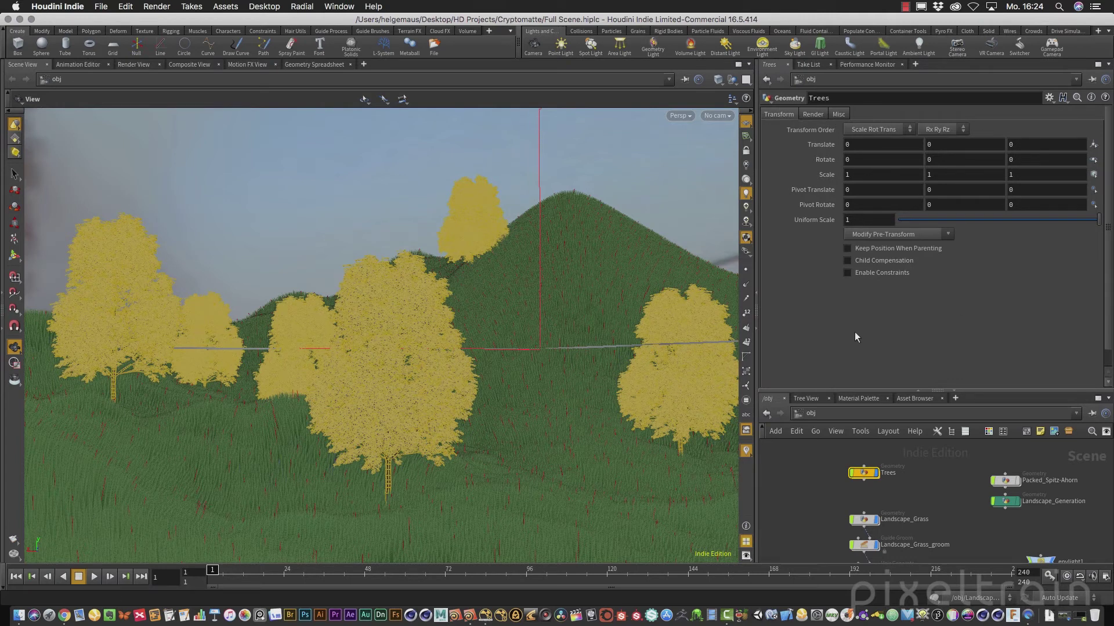
Open Edit Parameter Interface for the Trees node, collapse all existing parameters and move the dialog clear of the node's parameters
{"action": "left_click", "coordinate": [1049, 98]}
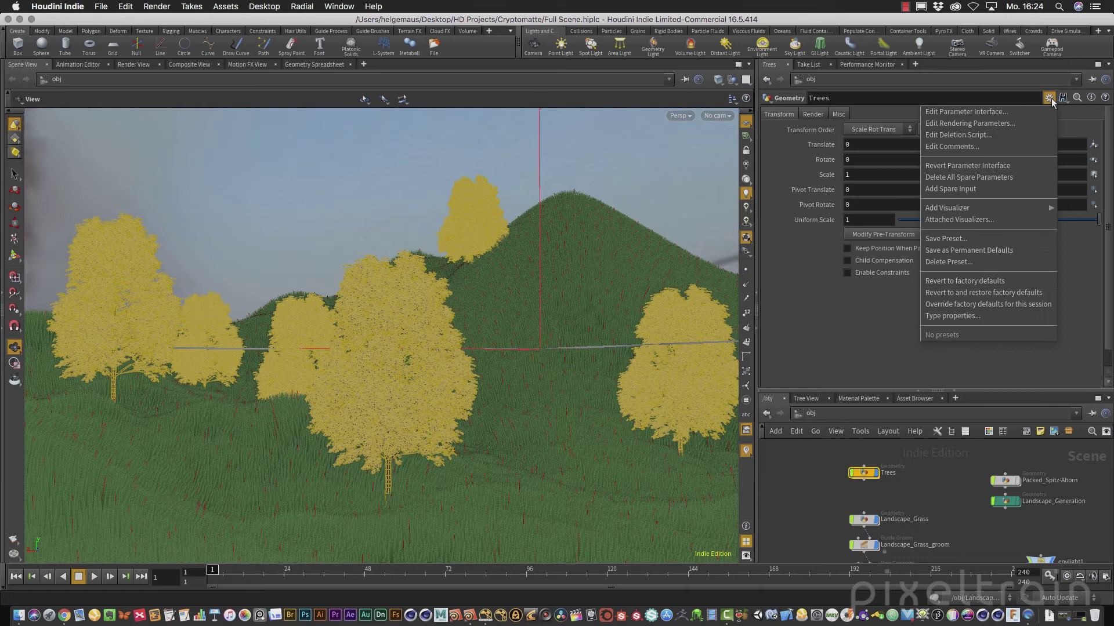
{"action": "left_click", "coordinate": [1006, 112]}
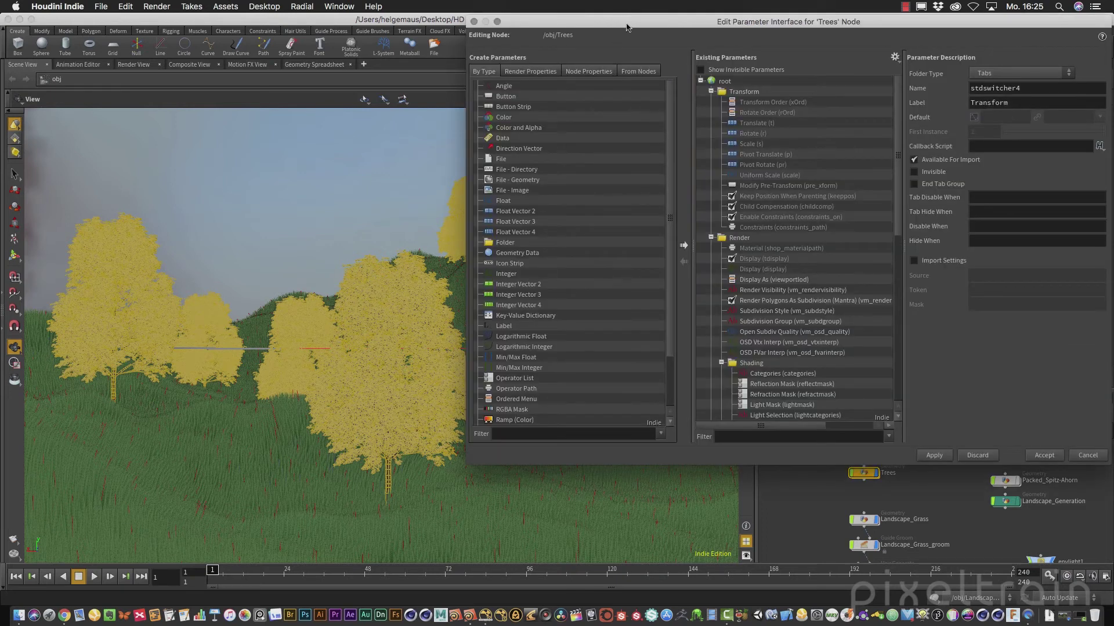
{"action": "left_click_drag", "start_coordinate": [638, 22], "coordinate": [467, 47]}
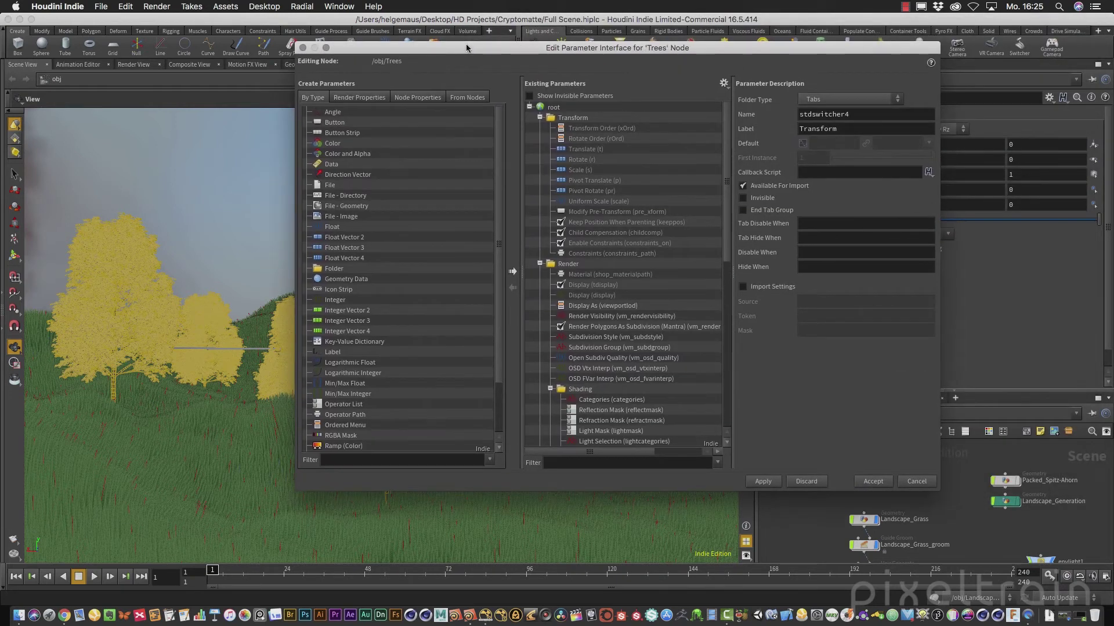
{"action": "right_click", "coordinate": [551, 112]}
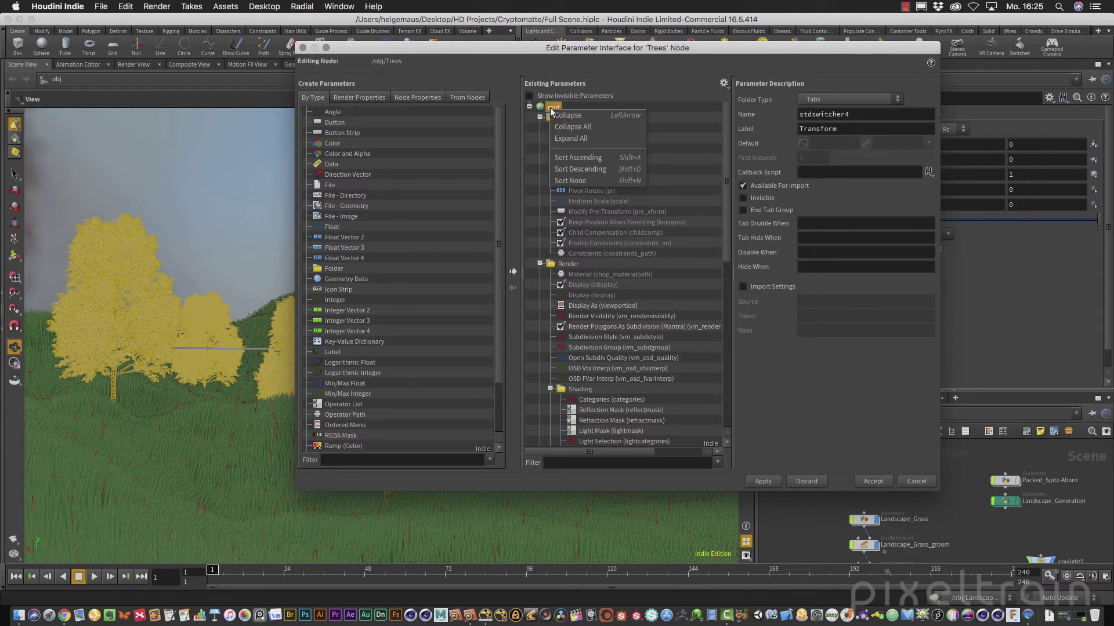
{"action": "left_click", "coordinate": [572, 127]}
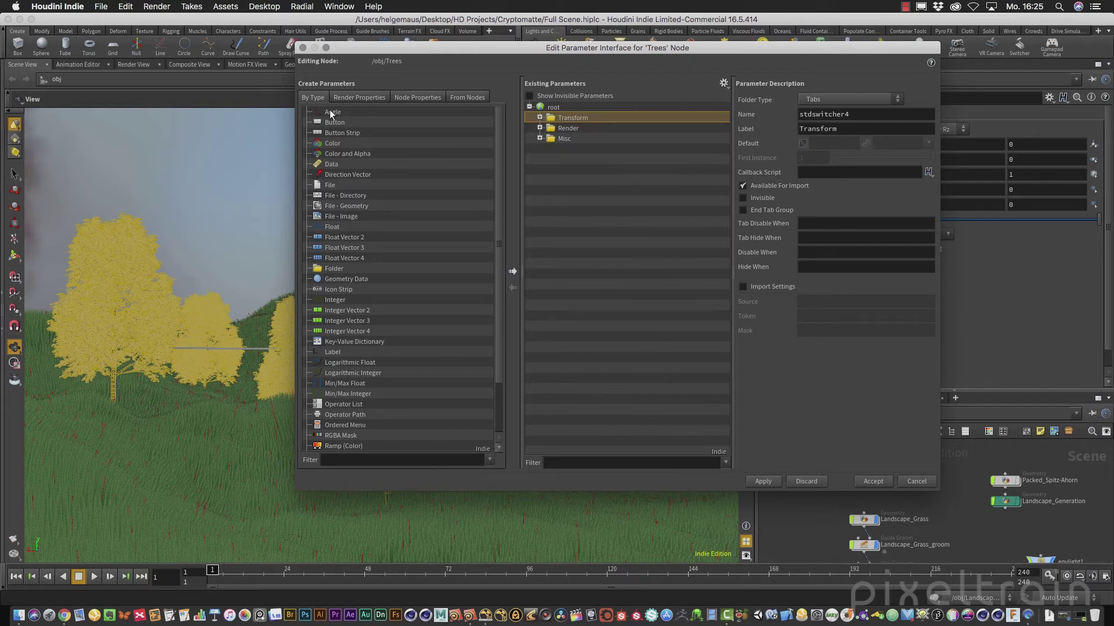
{"action": "left_click_drag", "start_coordinate": [764, 54], "coordinate": [585, 48]}
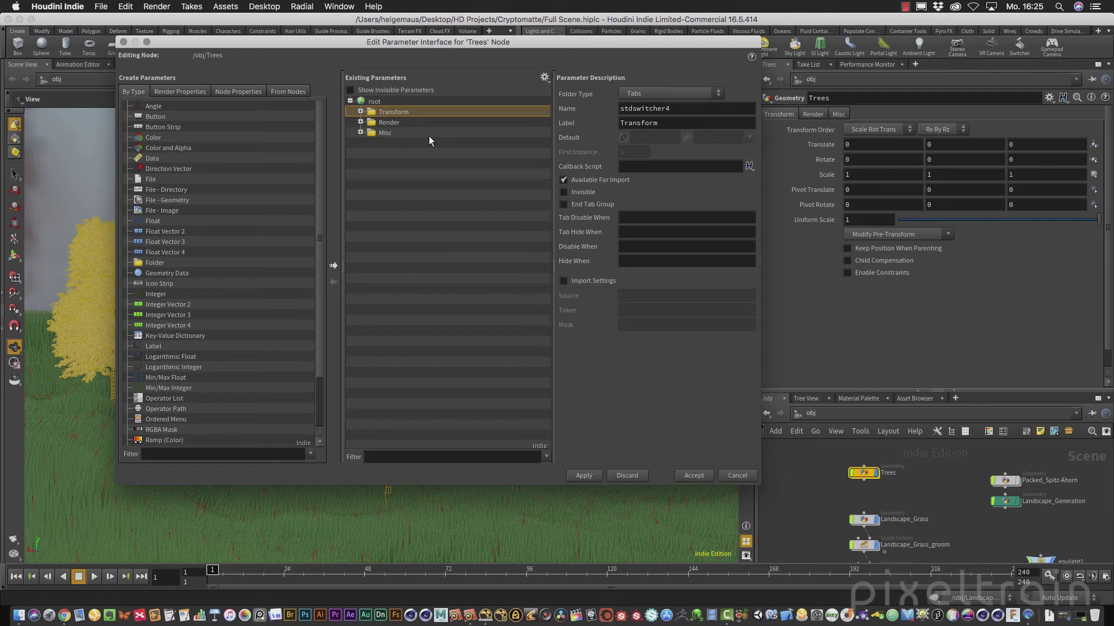
Show the available render properties, collapse their tree and expand the Mantra folder
{"action": "left_click", "coordinate": [196, 93]}
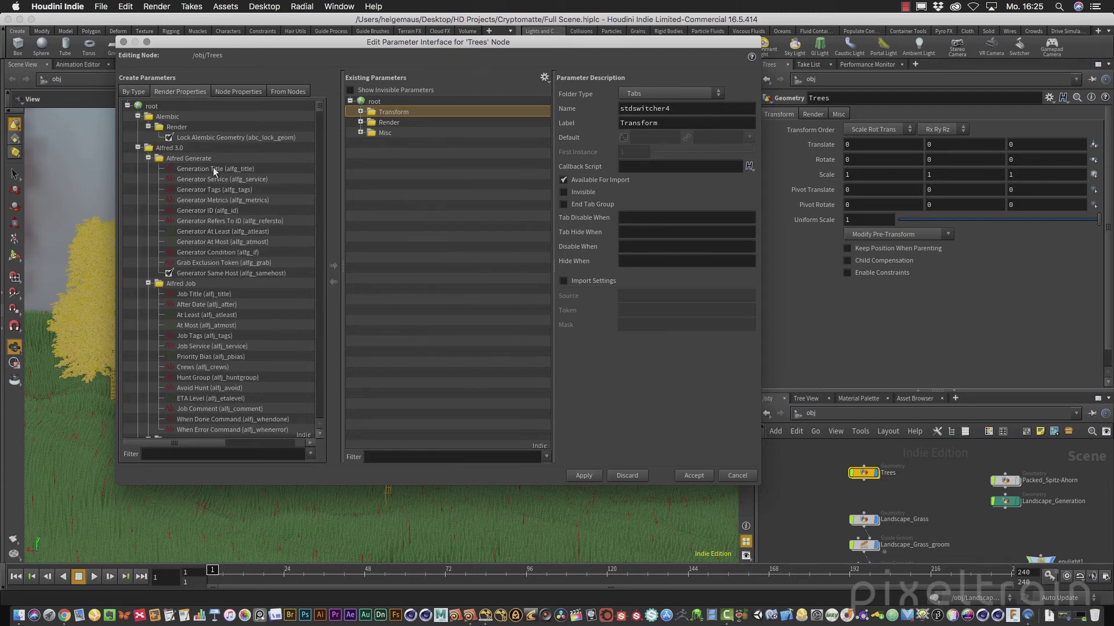
{"action": "mouse_move", "coordinate": [319, 110]}
{"action": "left_mouse_down"}
{"action": "mouse_move", "coordinate": [326, 226]}
{"action": "mouse_move", "coordinate": [309, 401]}
{"action": "mouse_move", "coordinate": [305, 110]}
{"action": "mouse_move", "coordinate": [314, 98]}
{"action": "left_mouse_up"}
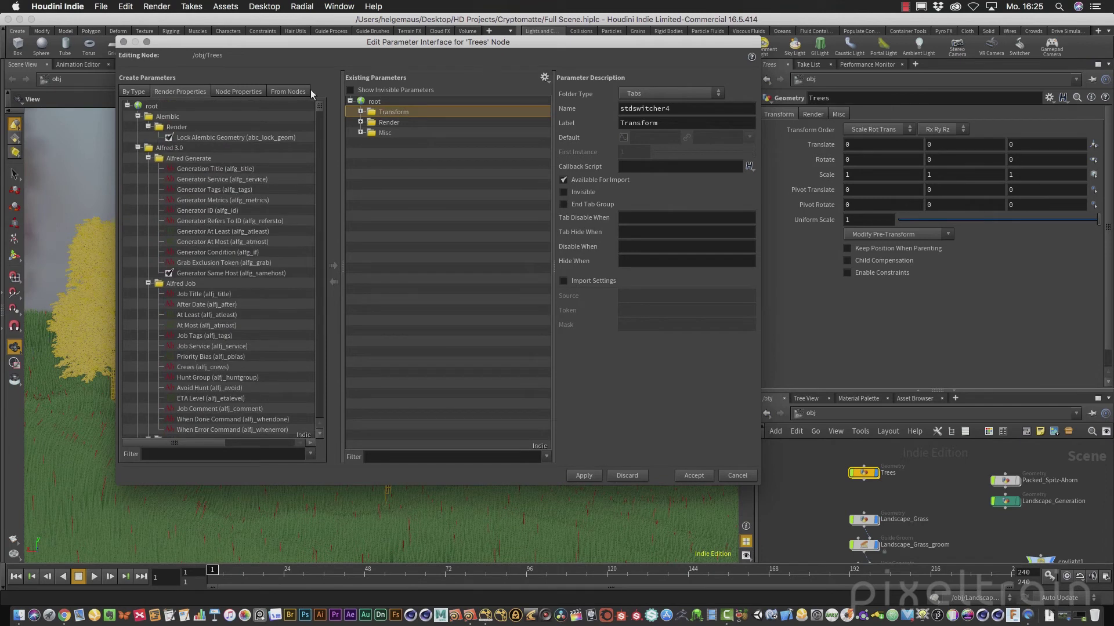
{"action": "double_click", "coordinate": [151, 107]}
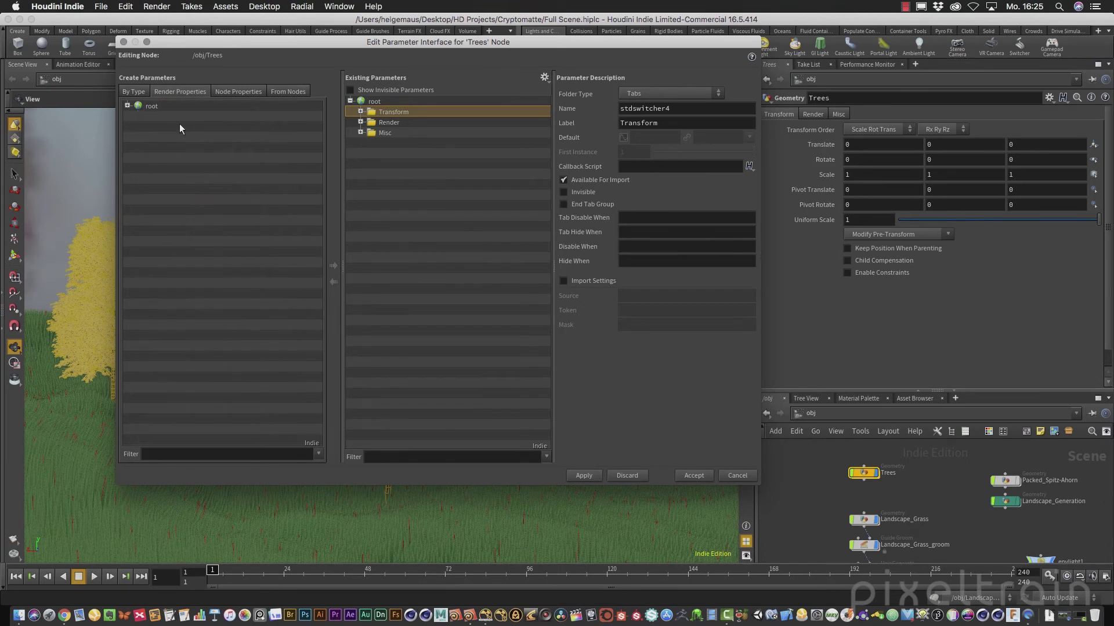
{"action": "left_click", "coordinate": [127, 107]}
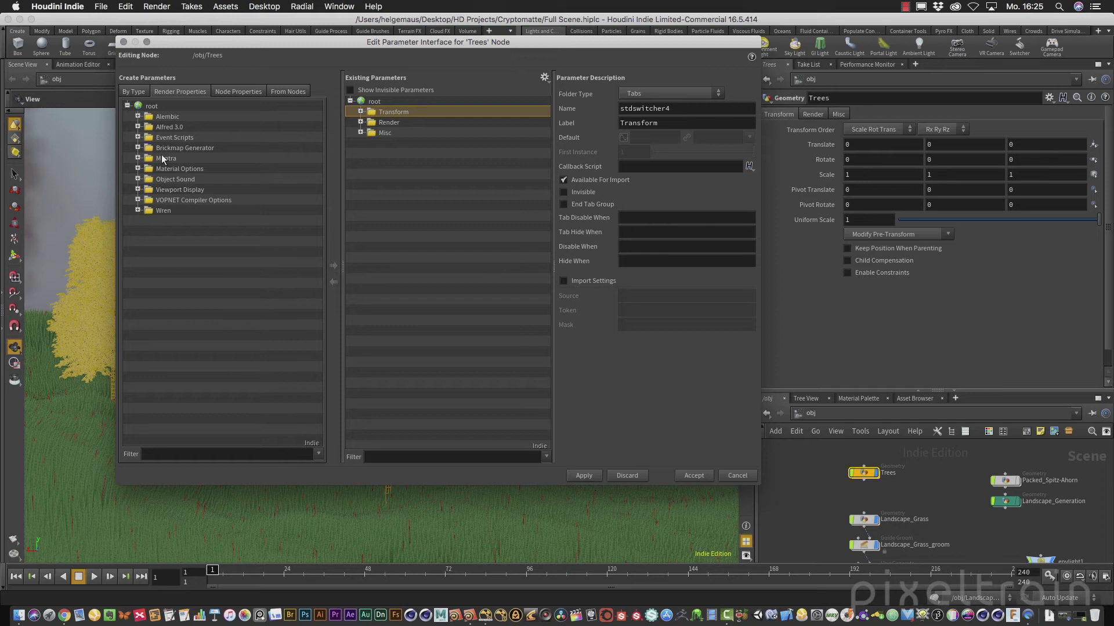
{"action": "left_click", "coordinate": [138, 158]}
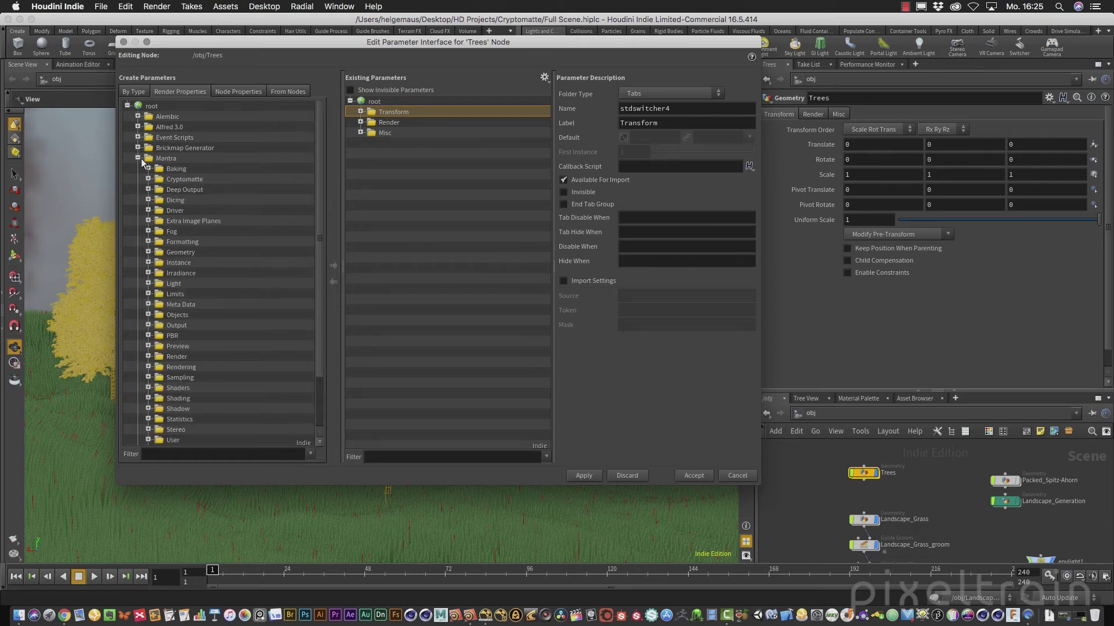
Add the User Properties folder from Mantra's User category to the Trees node's existing parameters and apply the change
{"action": "left_click_drag", "start_coordinate": [319, 239], "coordinate": [318, 302]}
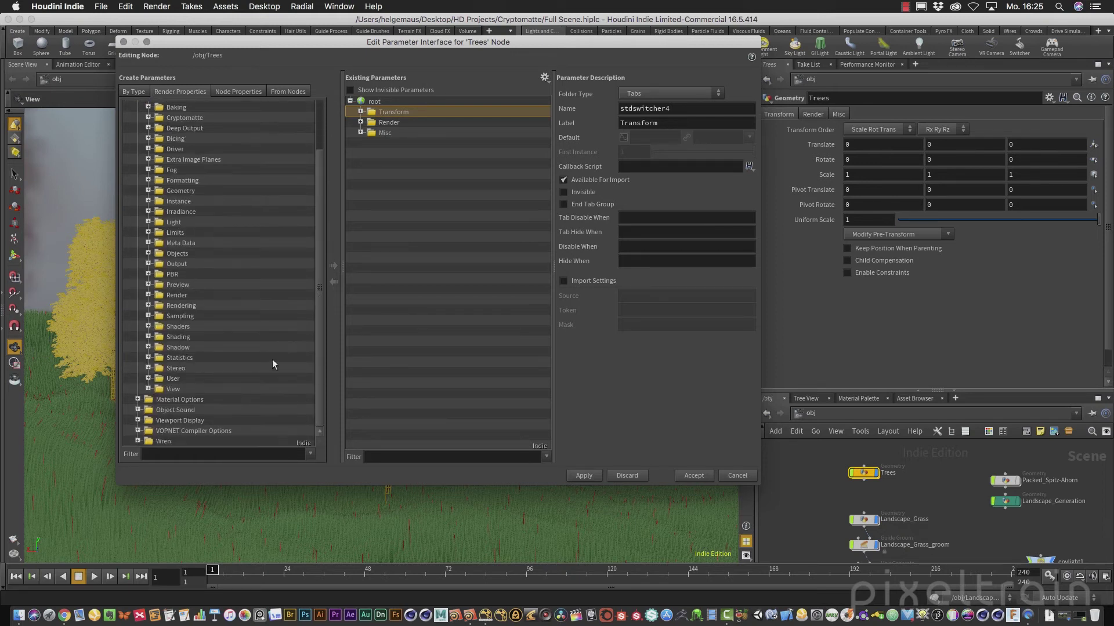
{"action": "left_click", "coordinate": [148, 379]}
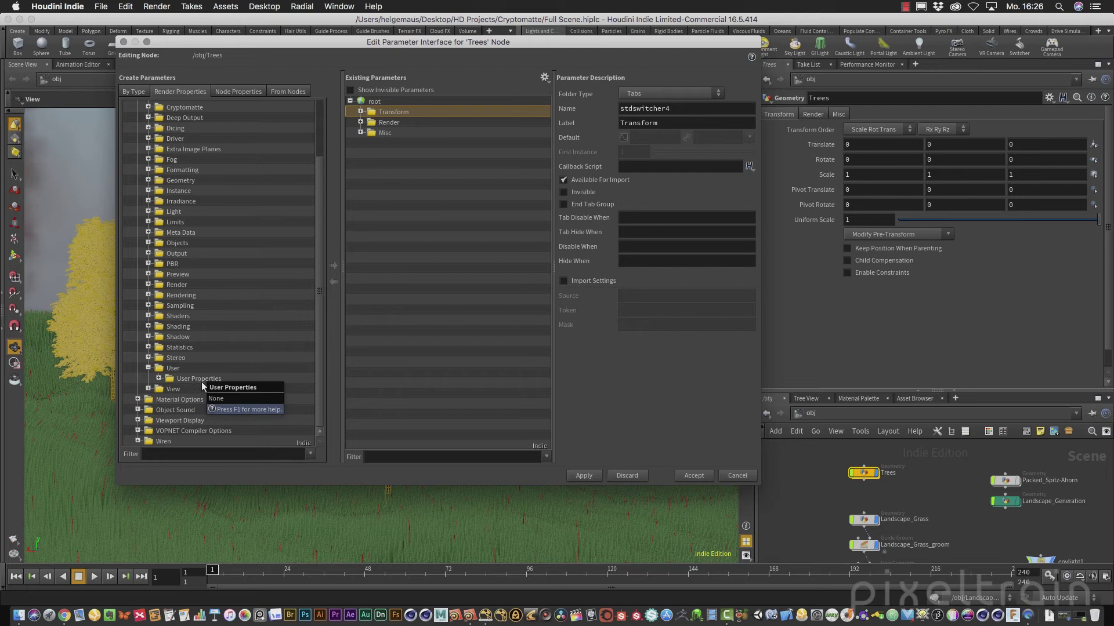
{"action": "left_click", "coordinate": [159, 379]}
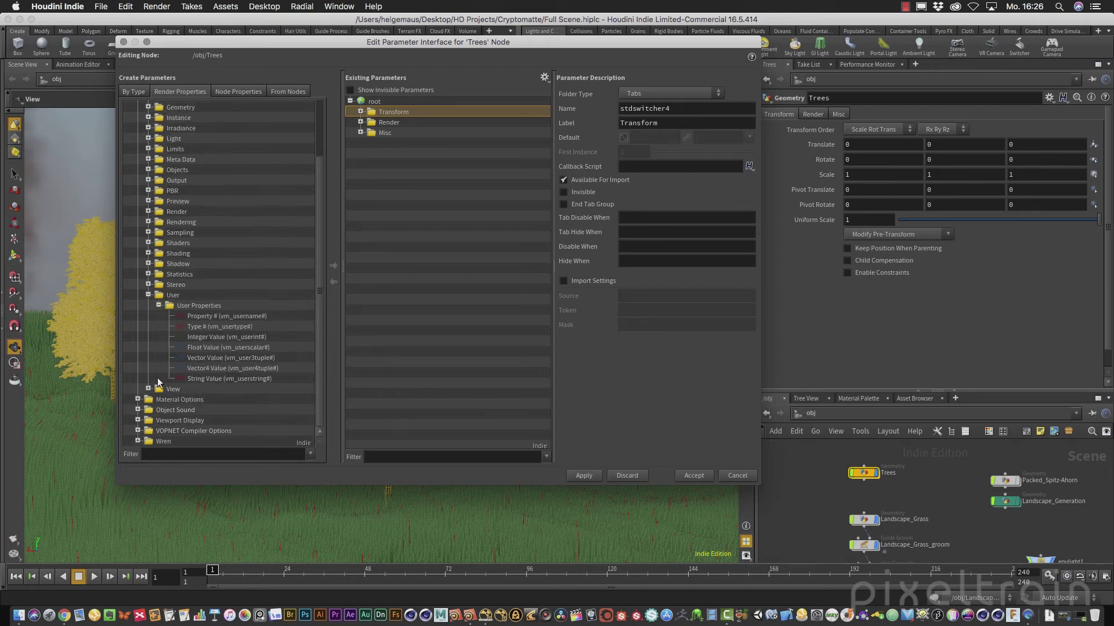
{"action": "left_click", "coordinate": [189, 304]}
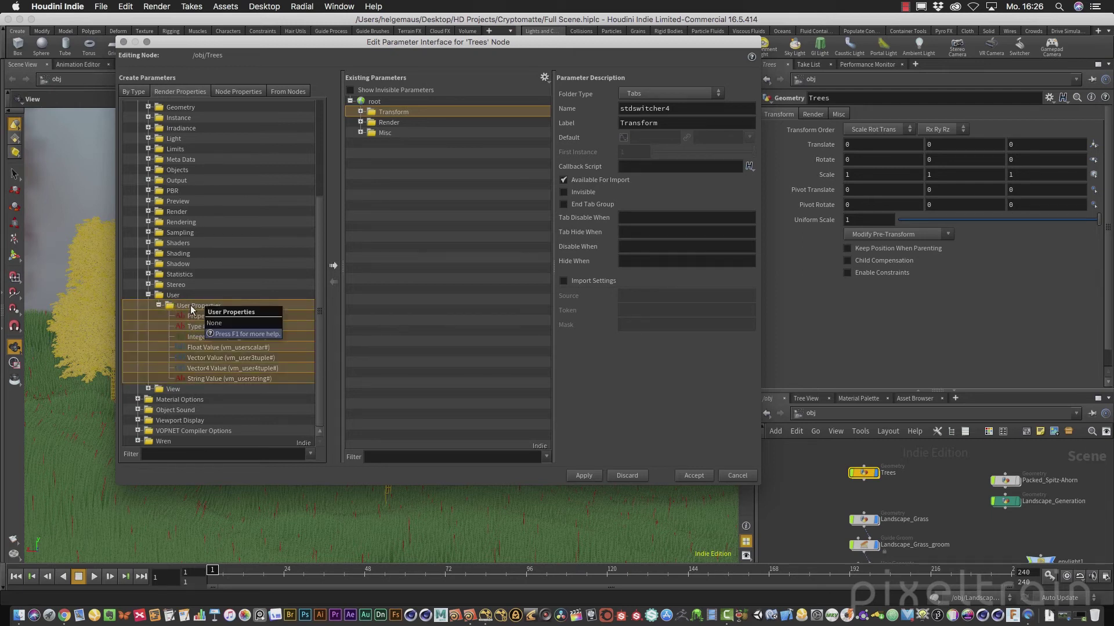
{"action": "left_click", "coordinate": [332, 267]}
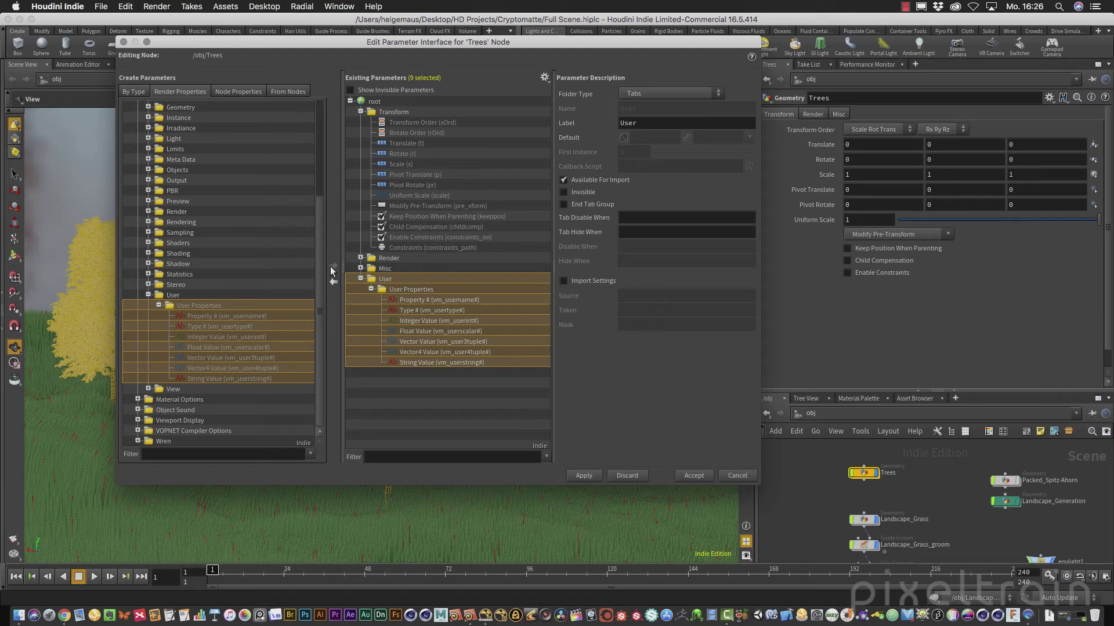
{"action": "left_click", "coordinate": [593, 475]}
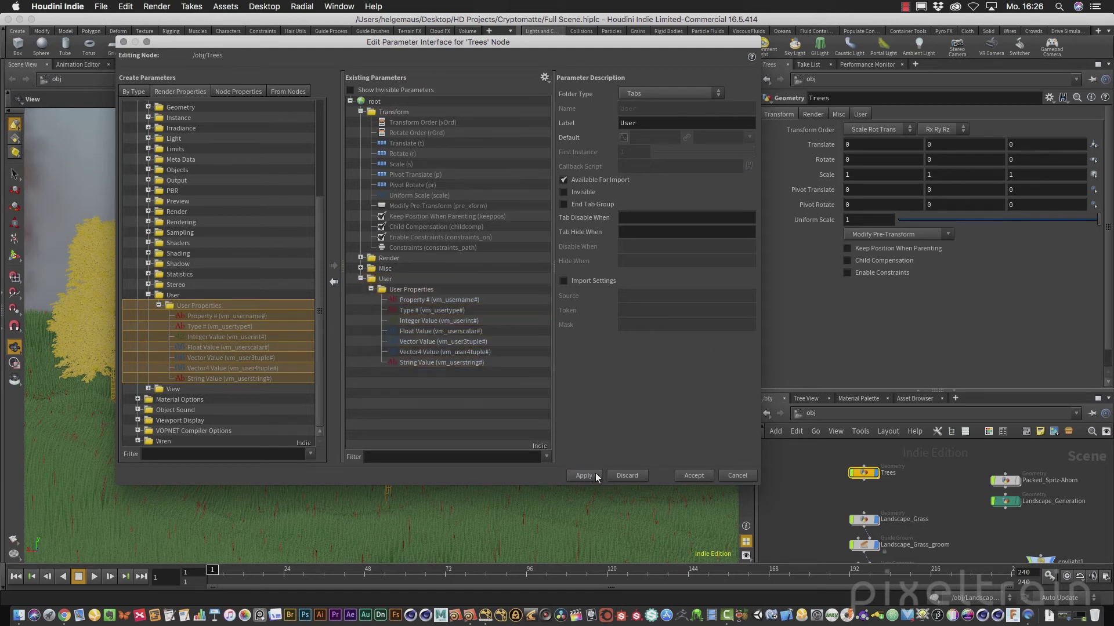
Show the Trees node's User parameters, accept the parameter interface changes and add one user property entry
{"action": "left_click", "coordinate": [859, 115]}
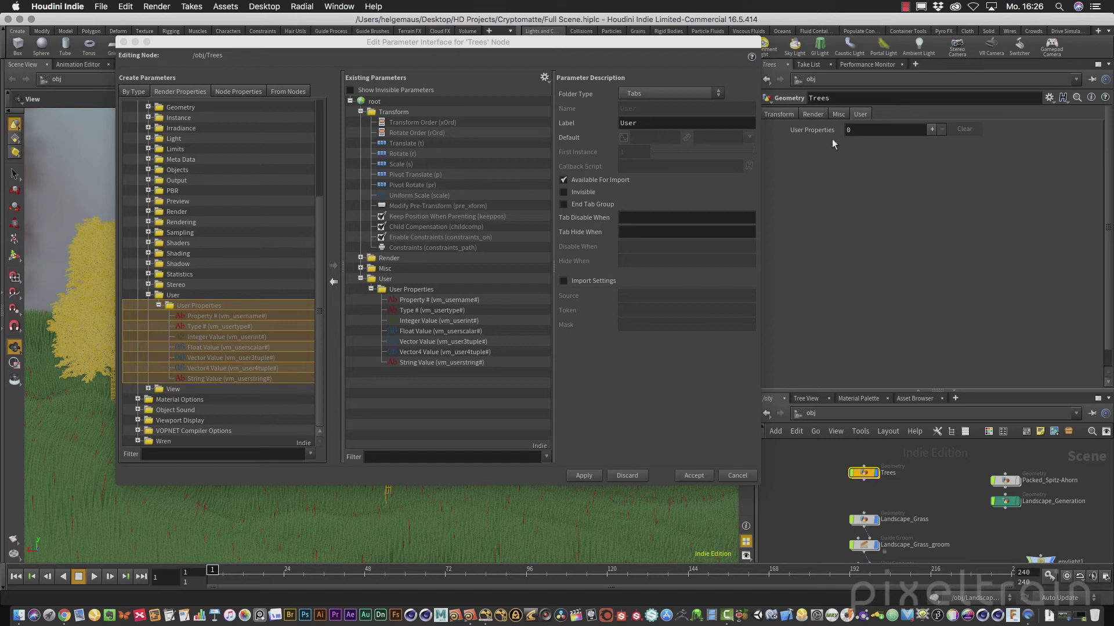
{"action": "left_click", "coordinate": [699, 476]}
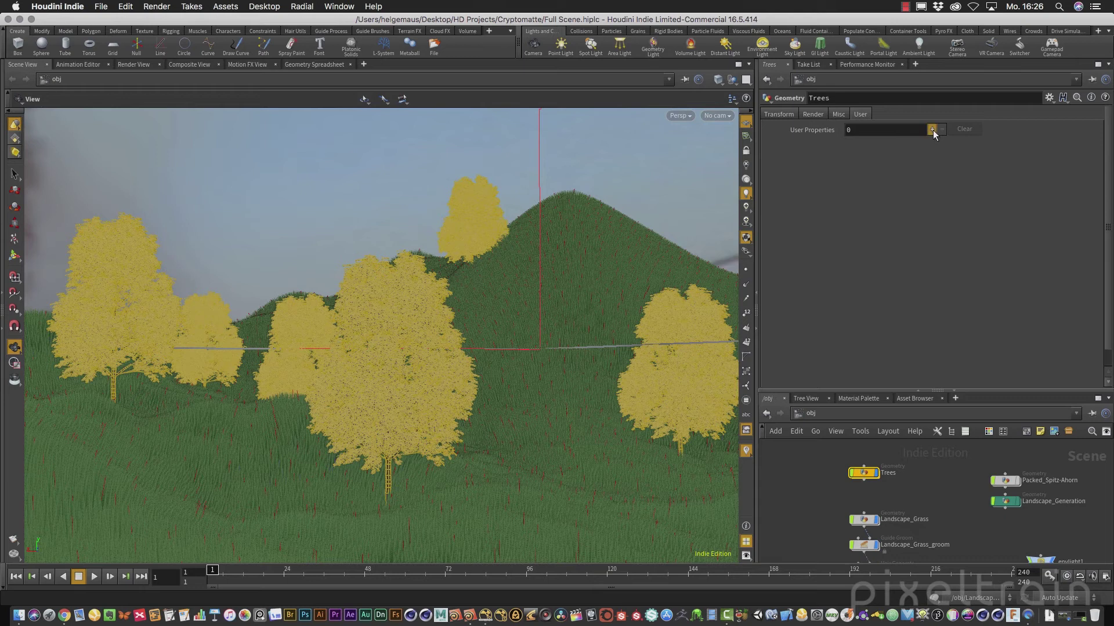
{"action": "left_click", "coordinate": [932, 129]}
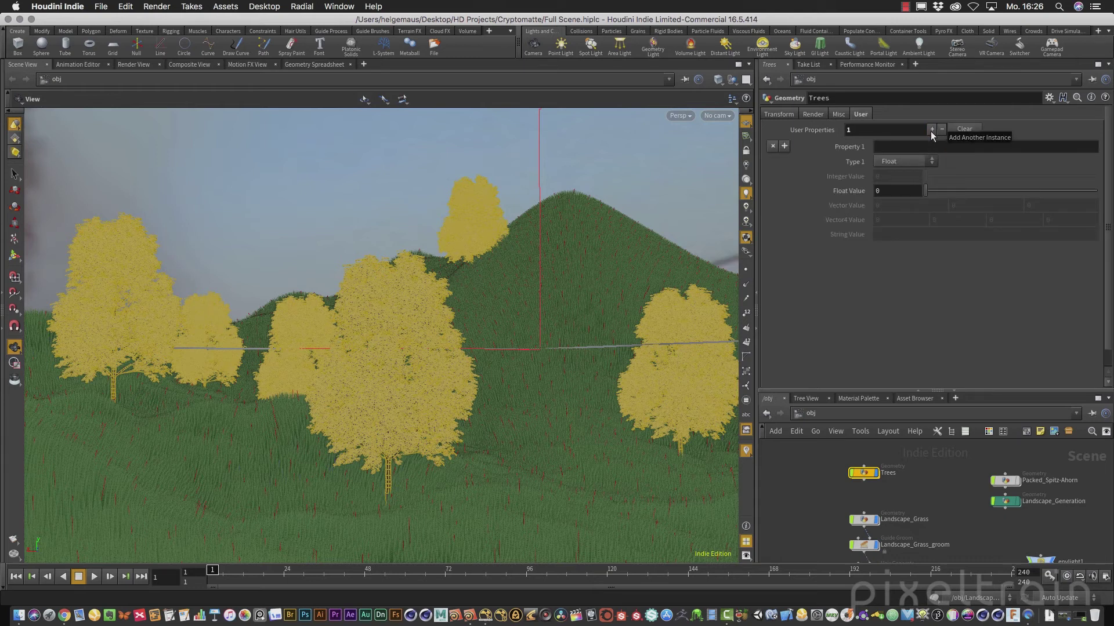
Define the Trees node's user property as a String named mycrypto with the value Trees
{"action": "left_click", "coordinate": [941, 149]}
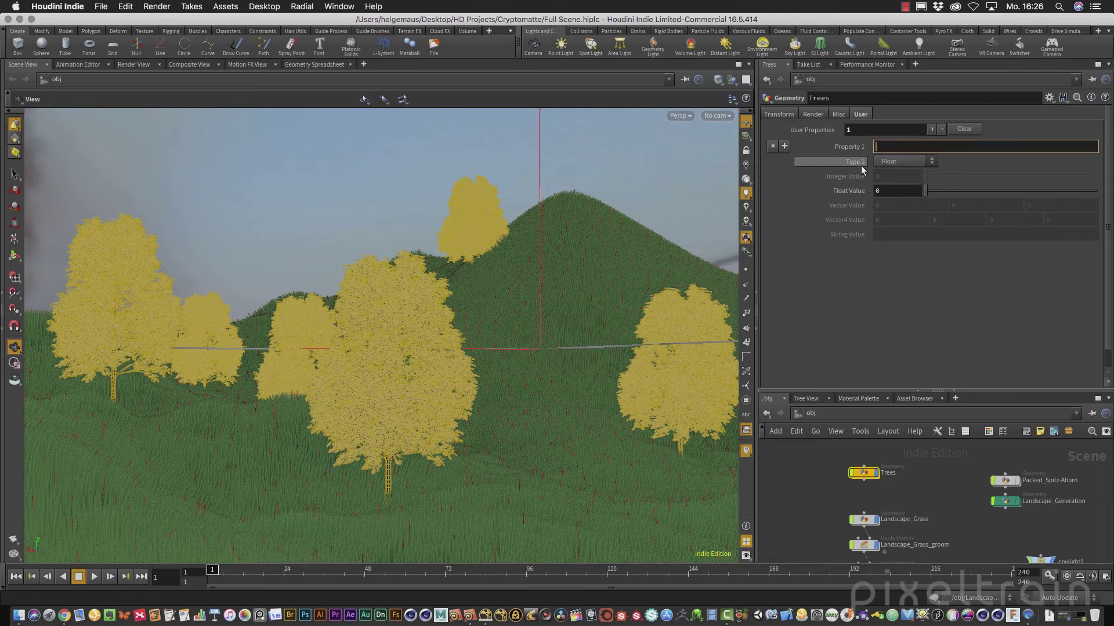
{"action": "left_click", "coordinate": [930, 162]}
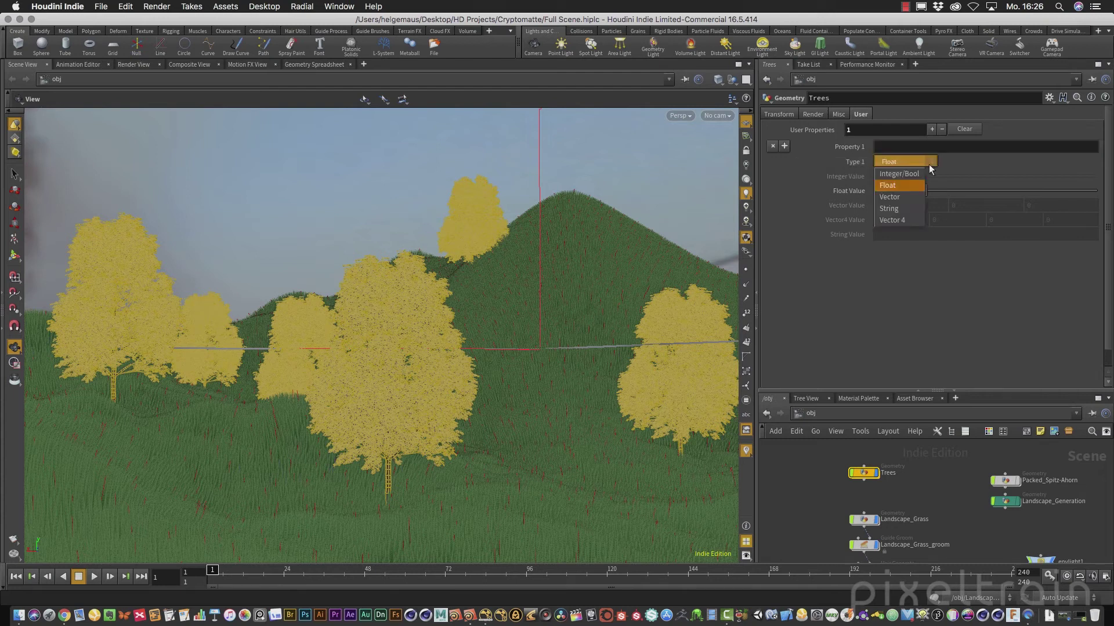
{"action": "left_click", "coordinate": [900, 208]}
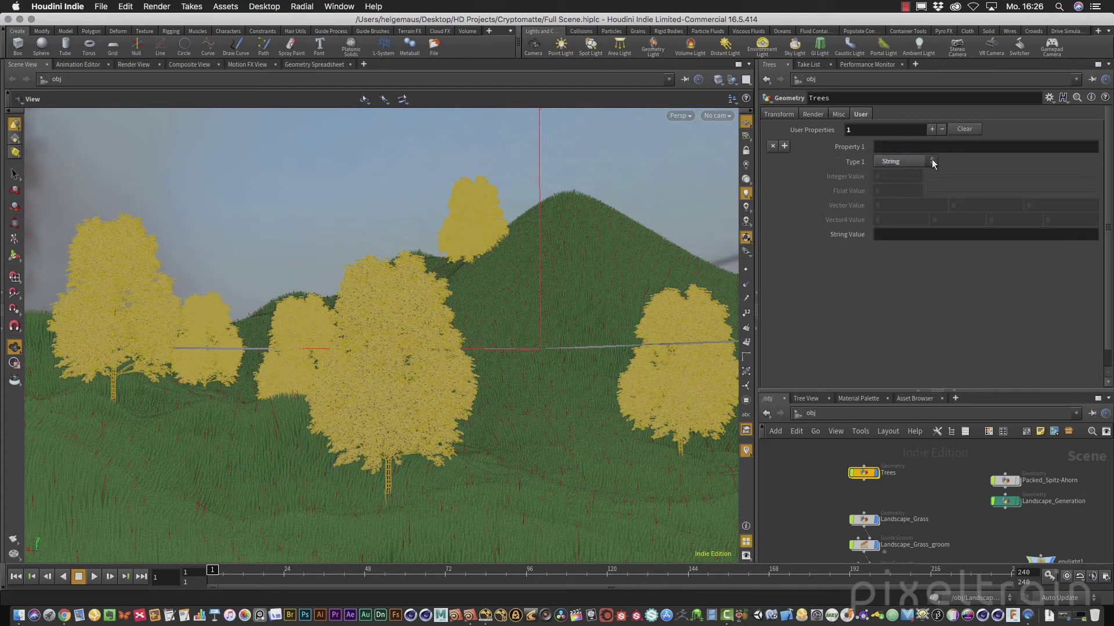
{"action": "left_click", "coordinate": [903, 147]}
{"action": "key", "text": "super+v"}
{"action": "key", "text": "Tab"}
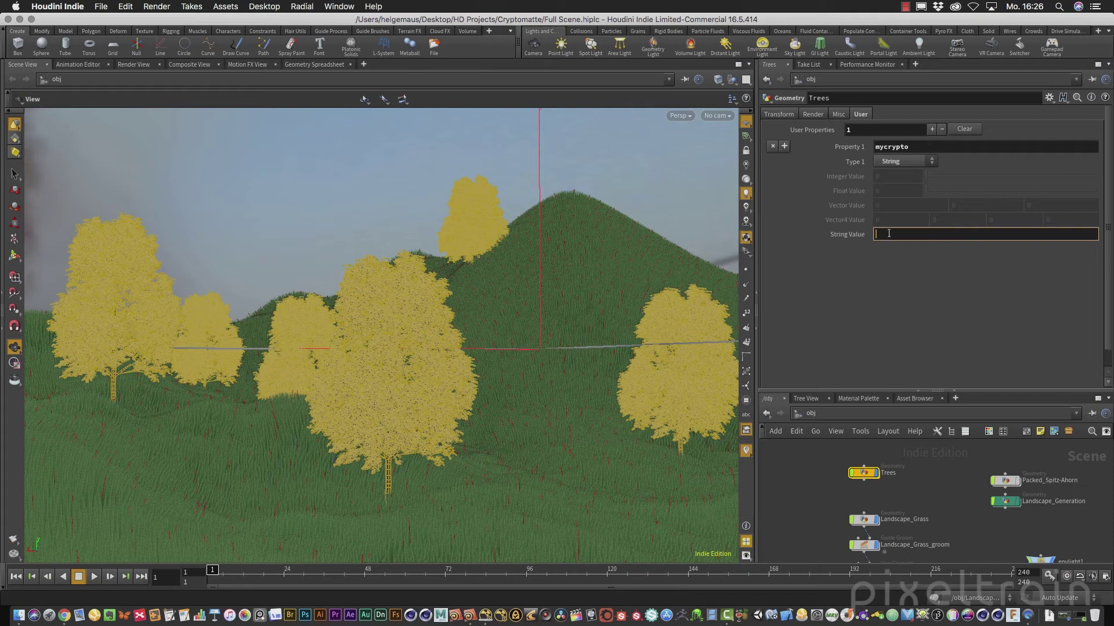
{"action": "type", "text": "Trees"}
{"action": "key", "text": "Return"}
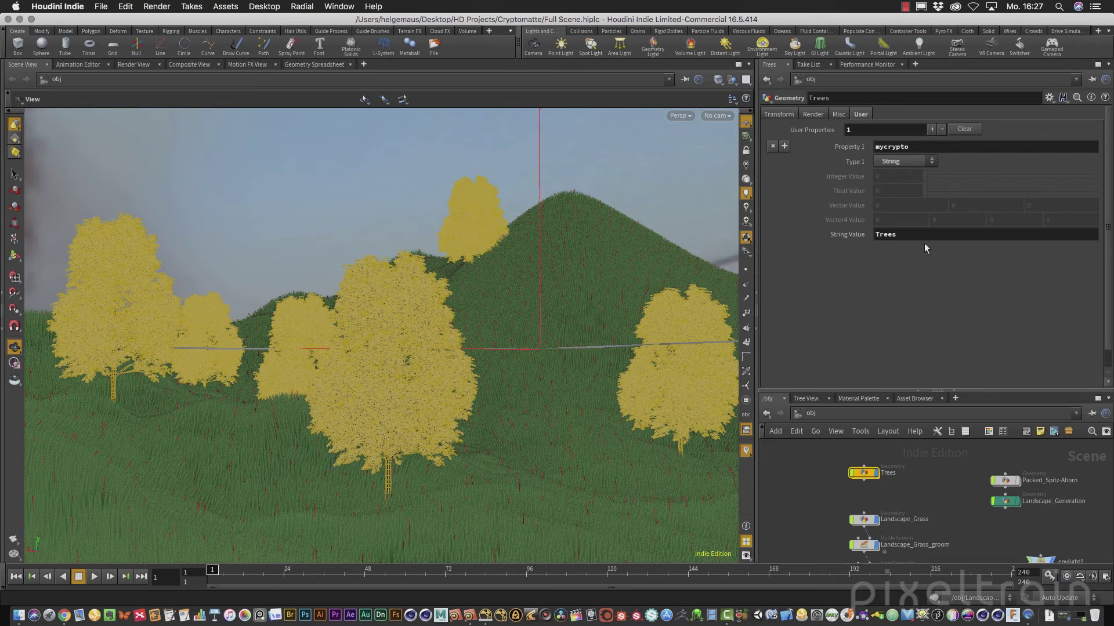
Select the Landscape_Grass geometry node and open Edit Parameter Interface for it
{"action": "scroll", "coordinate": [944, 530], "scroll_direction": "down", "scroll_amount": 2}
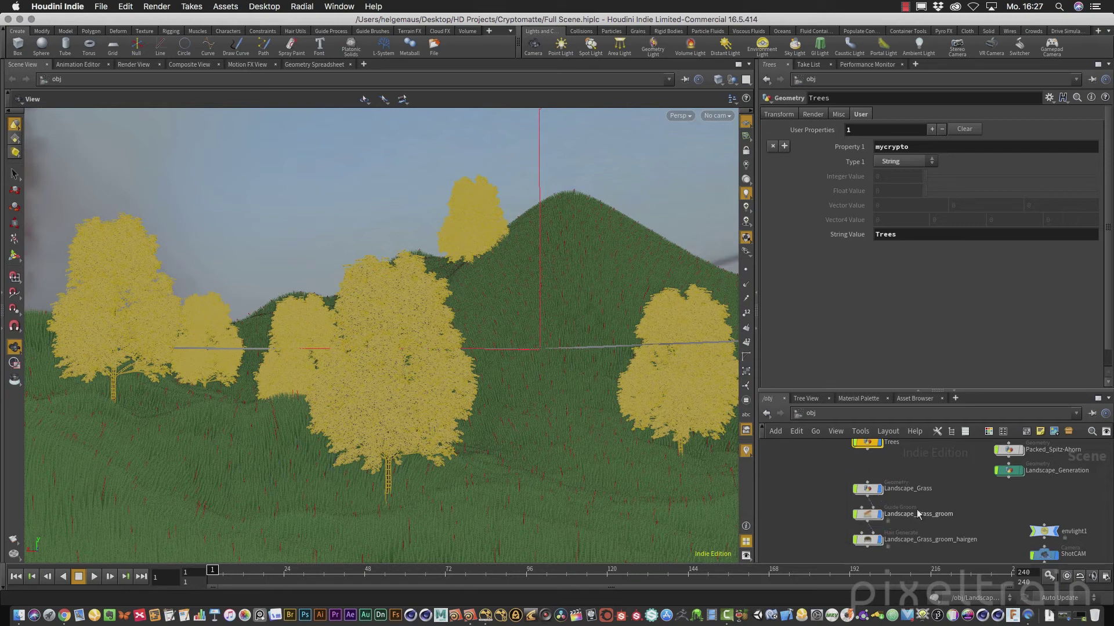
{"action": "left_click", "coordinate": [869, 491]}
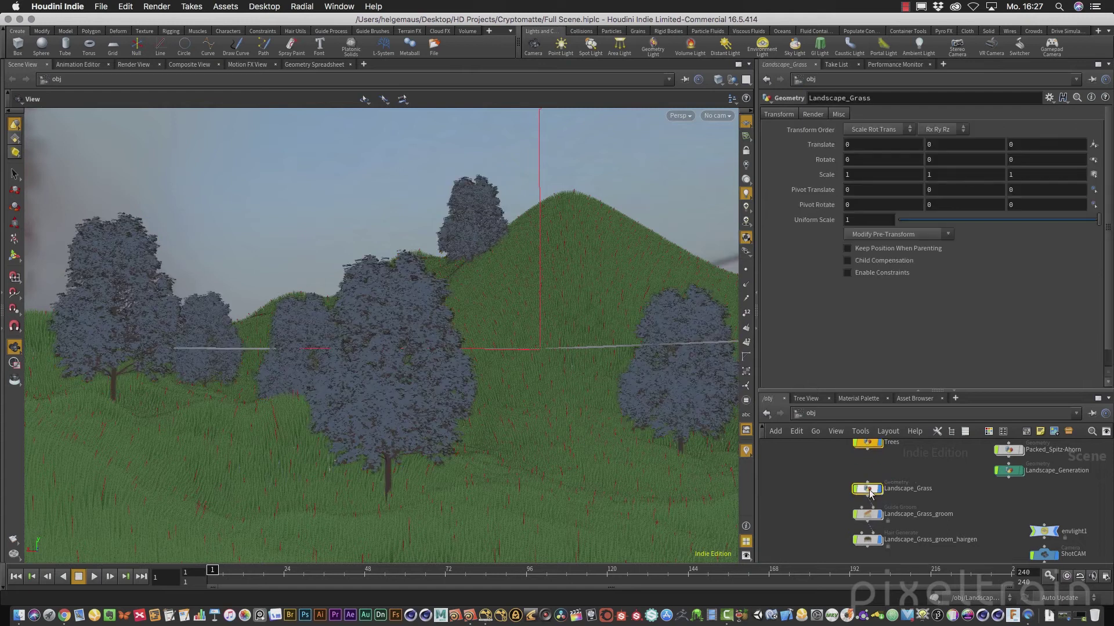
{"action": "left_click", "coordinate": [1050, 98]}
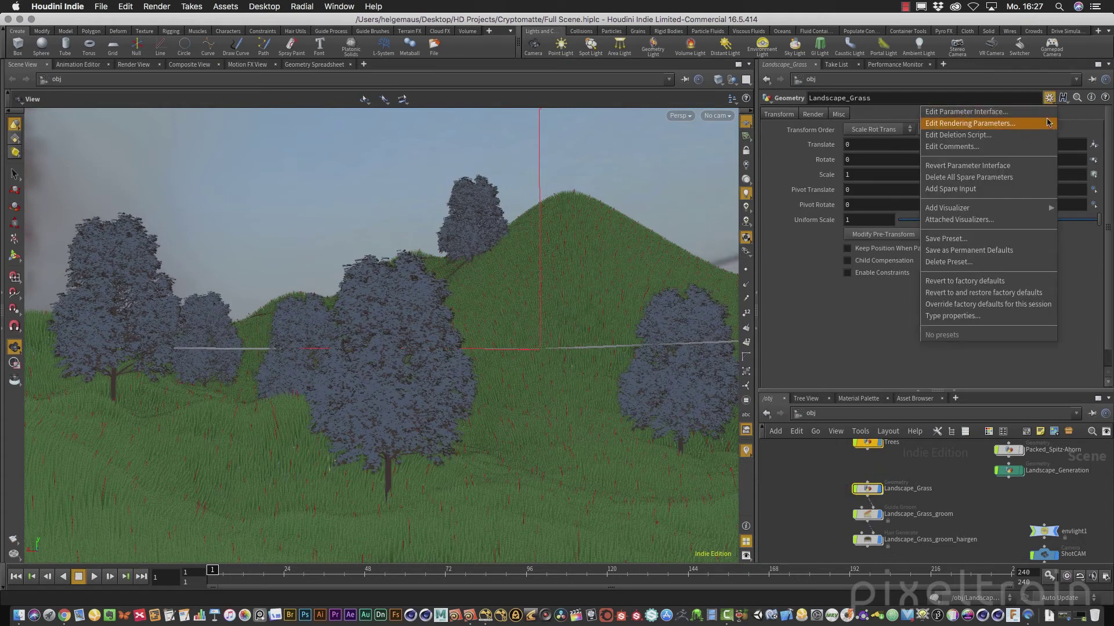
{"action": "left_click", "coordinate": [994, 117]}
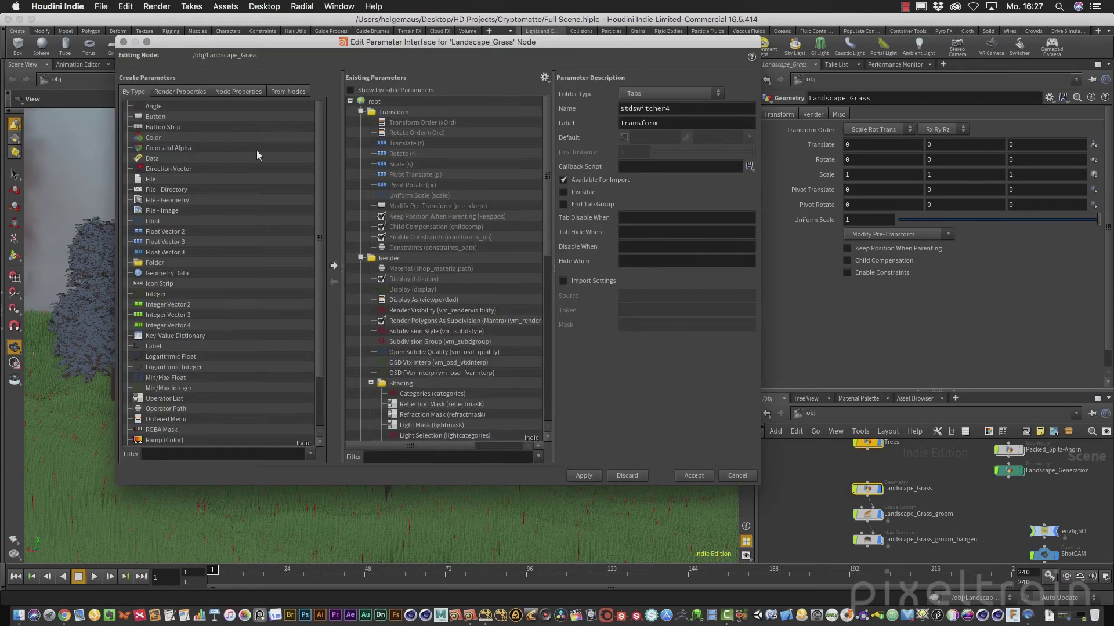
Filter the render properties by "user", add Mantra's User Properties folder to Landscape_Grass and accept the change
{"action": "left_click", "coordinate": [200, 93]}
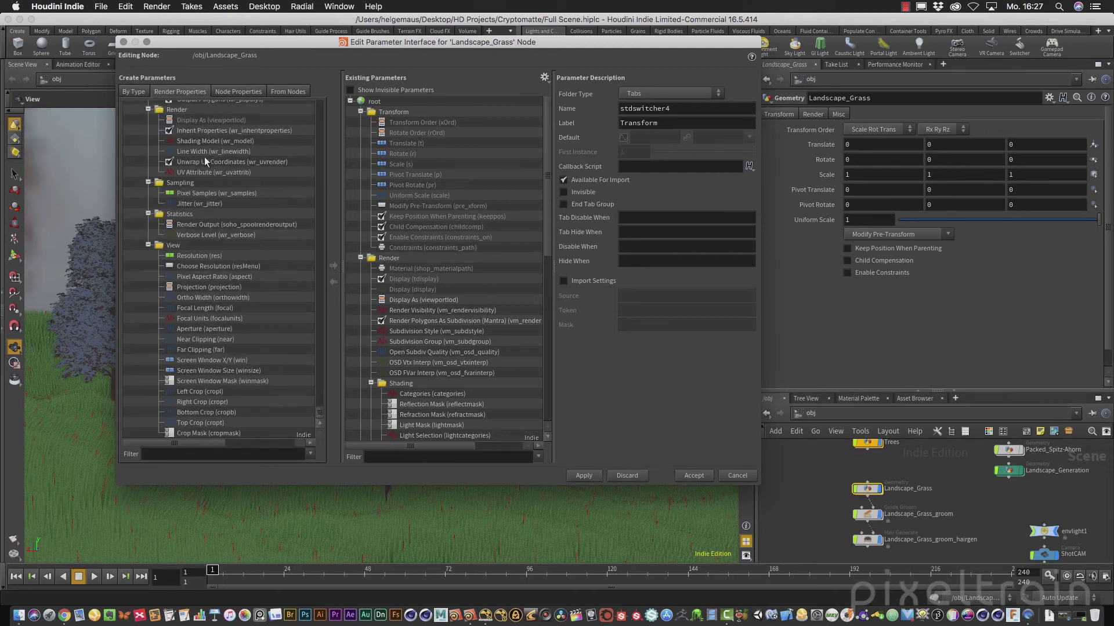
{"action": "left_click", "coordinate": [143, 454]}
{"action": "type", "text": "user"}
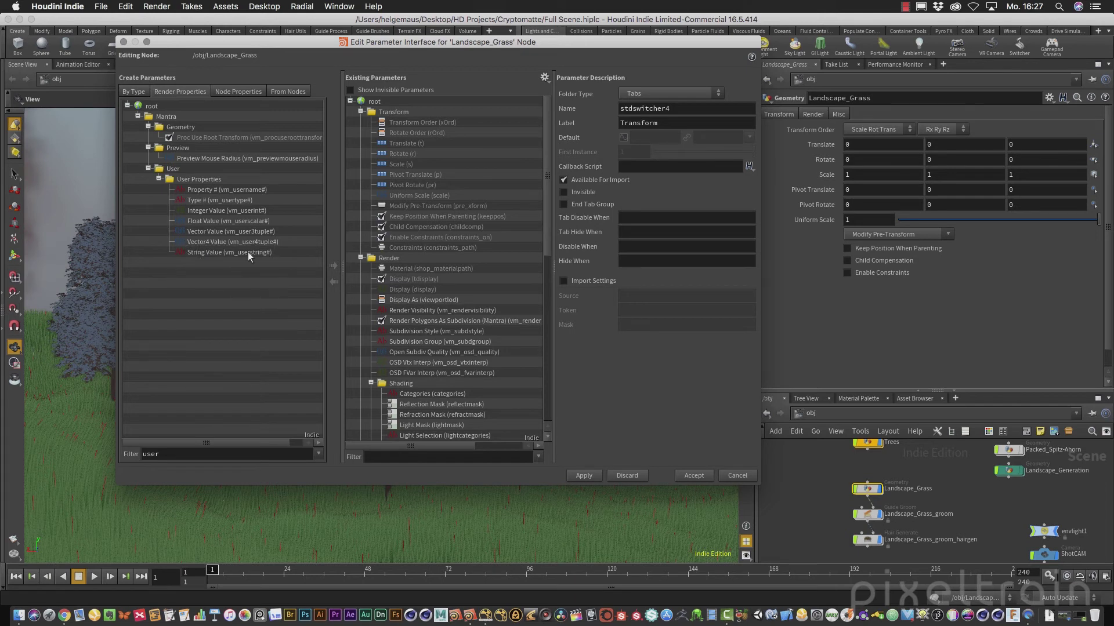
{"action": "left_click", "coordinate": [199, 179]}
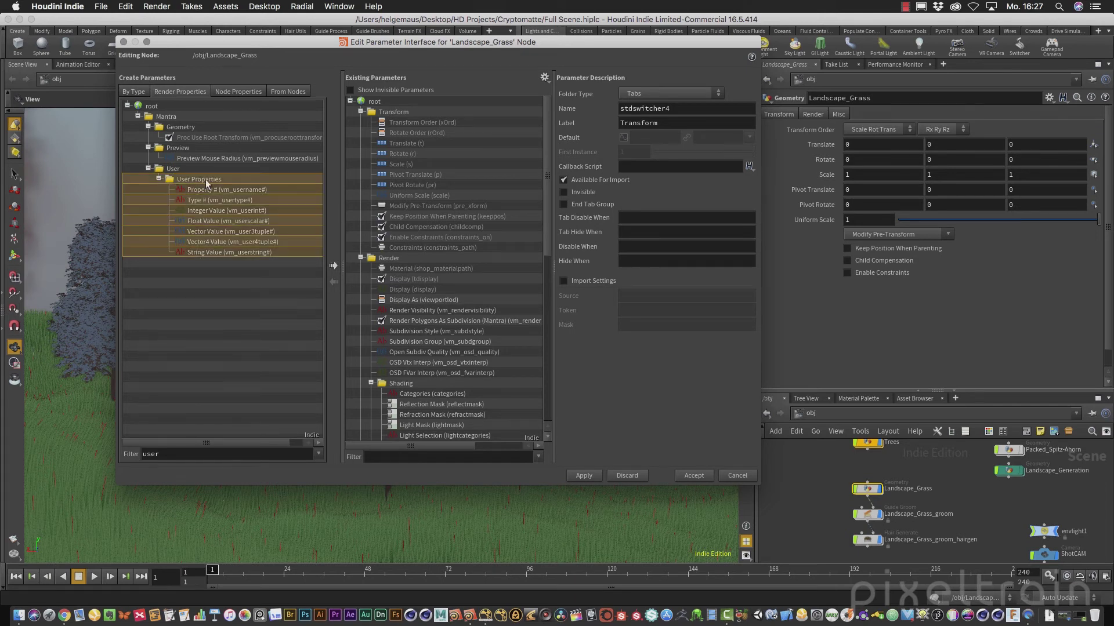
{"action": "left_click", "coordinate": [332, 269]}
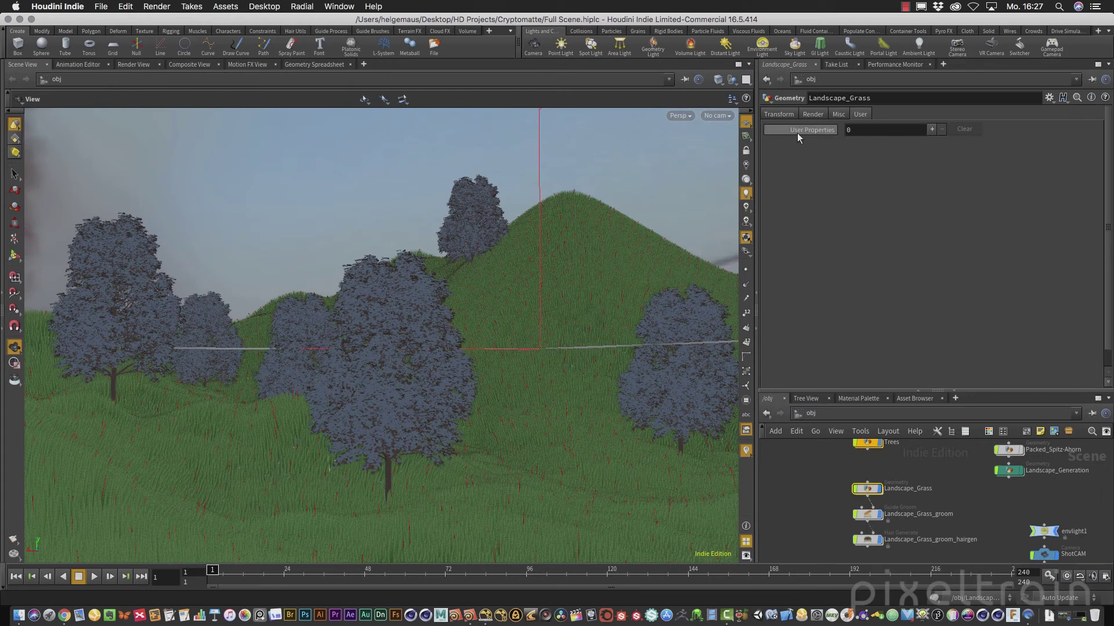
Add a user property to Landscape_Grass with type String, name mycrypto and value Landscape
{"action": "left_click", "coordinate": [931, 129]}
{"action": "left_click", "coordinate": [896, 162]}
{"action": "left_click", "coordinate": [898, 209]}
{"action": "left_click", "coordinate": [895, 147]}
{"action": "type", "text": "mycrypto"}
{"action": "left_click", "coordinate": [901, 264]}
{"action": "left_click", "coordinate": [889, 235]}
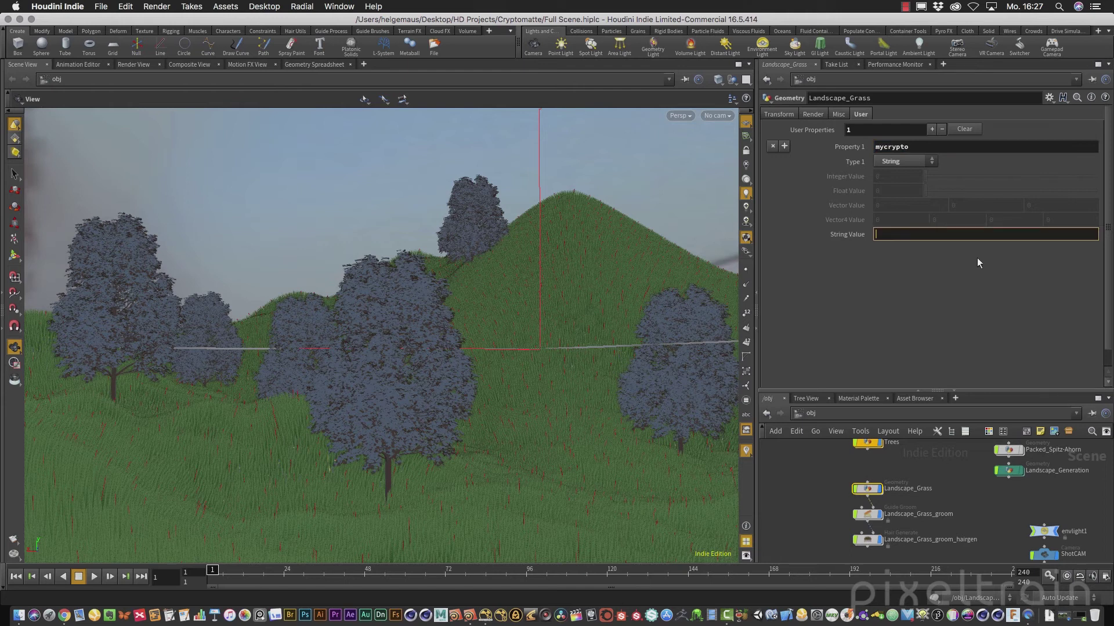
{"action": "type", "text": "Landscape"}
{"action": "key", "text": "Return"}
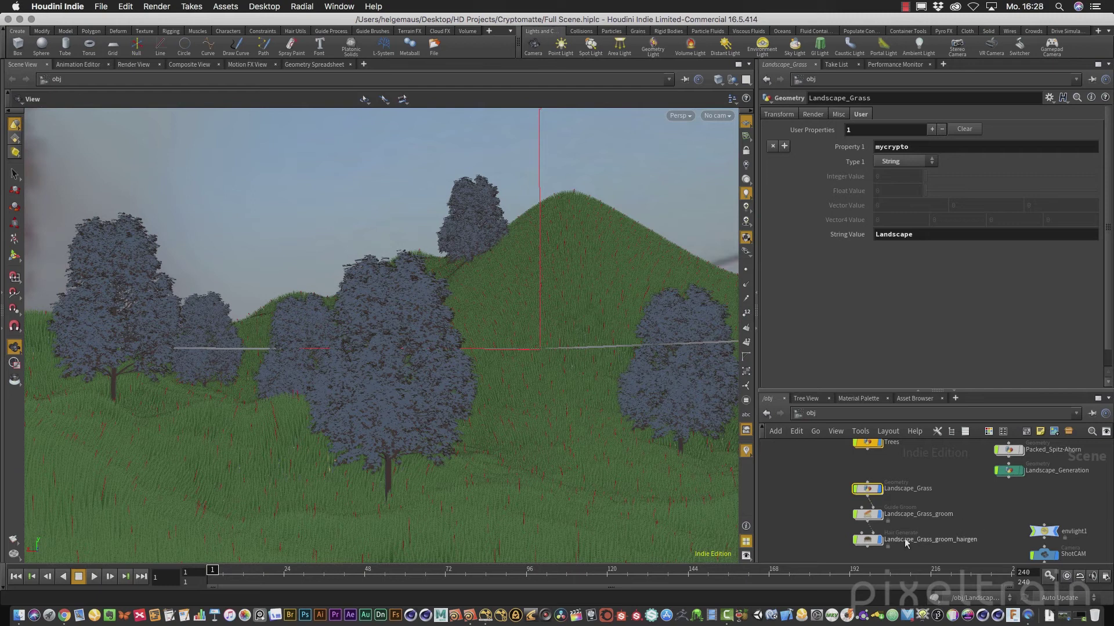
Select the Landscape_Grass_groom_hairgen node and open Edit Parameter Interface for it
{"action": "left_click", "coordinate": [873, 540]}
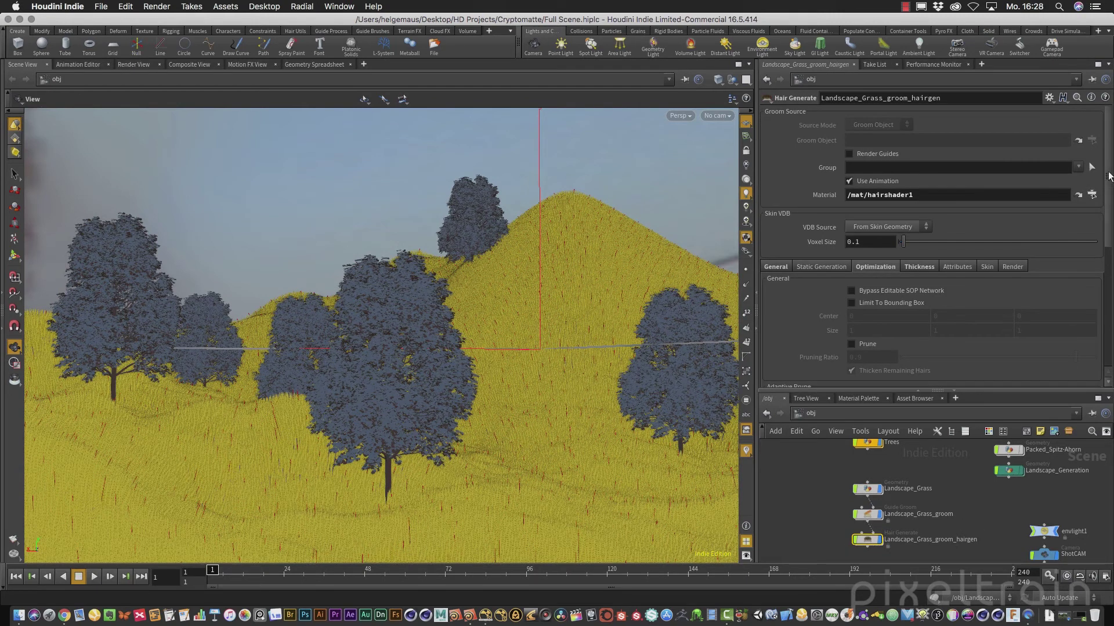
{"action": "scroll", "coordinate": [1109, 176], "scroll_direction": "down", "scroll_amount": 5}
{"action": "scroll", "coordinate": [1109, 176], "scroll_direction": "up", "scroll_amount": 5}
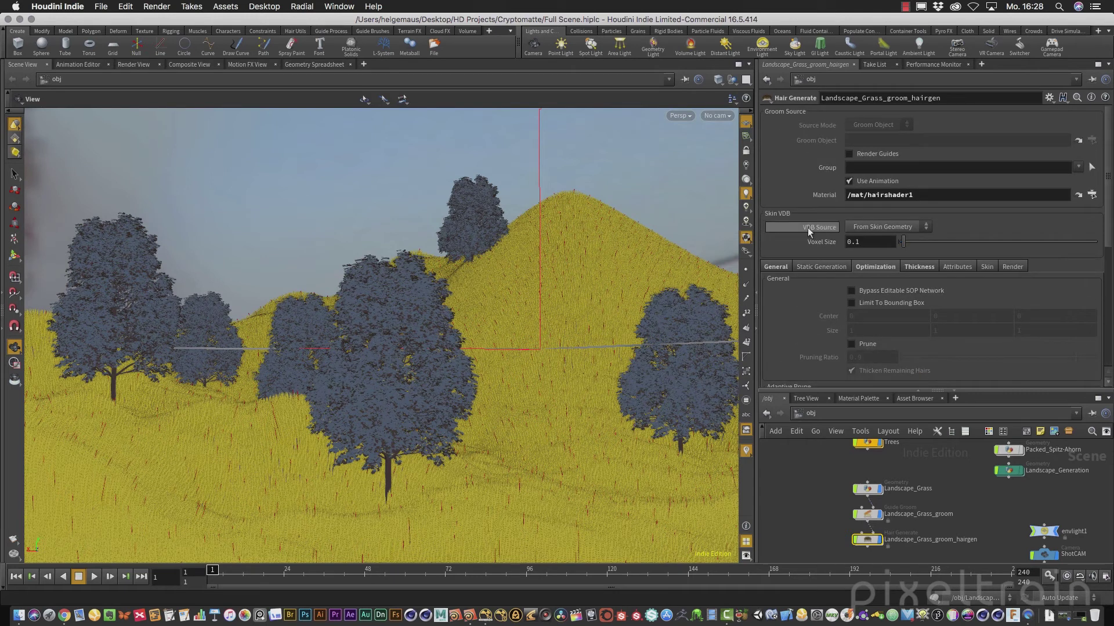
{"action": "left_click", "coordinate": [1049, 98]}
{"action": "left_click", "coordinate": [1036, 109]}
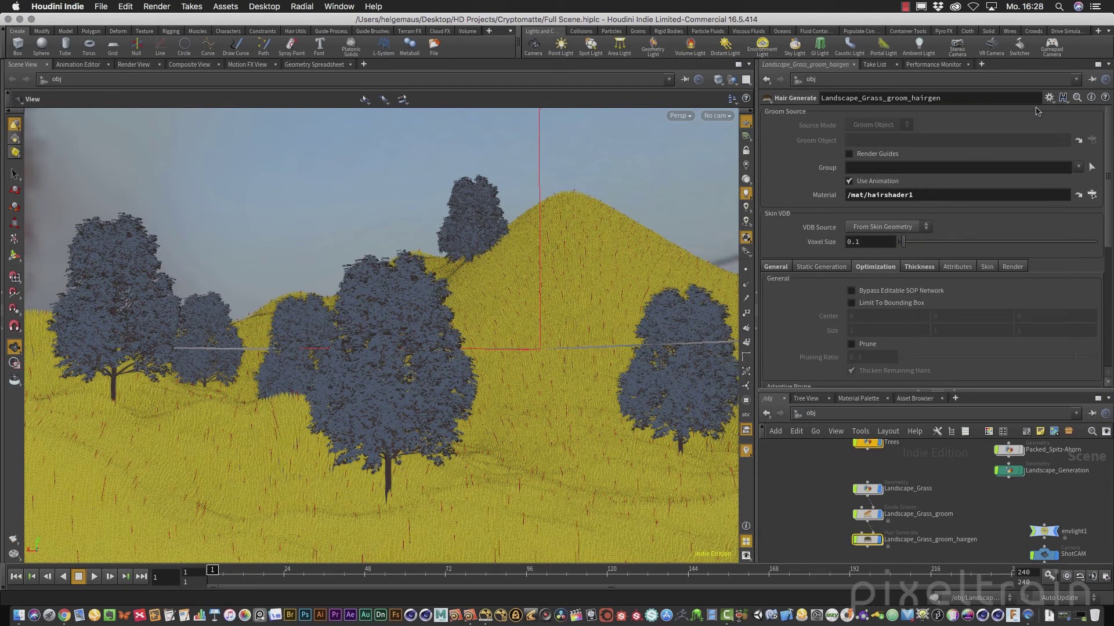
Add the User Properties folder from the render properties to Landscape_Grass_groom_hairgen and accept the change
{"action": "left_click", "coordinate": [187, 91]}
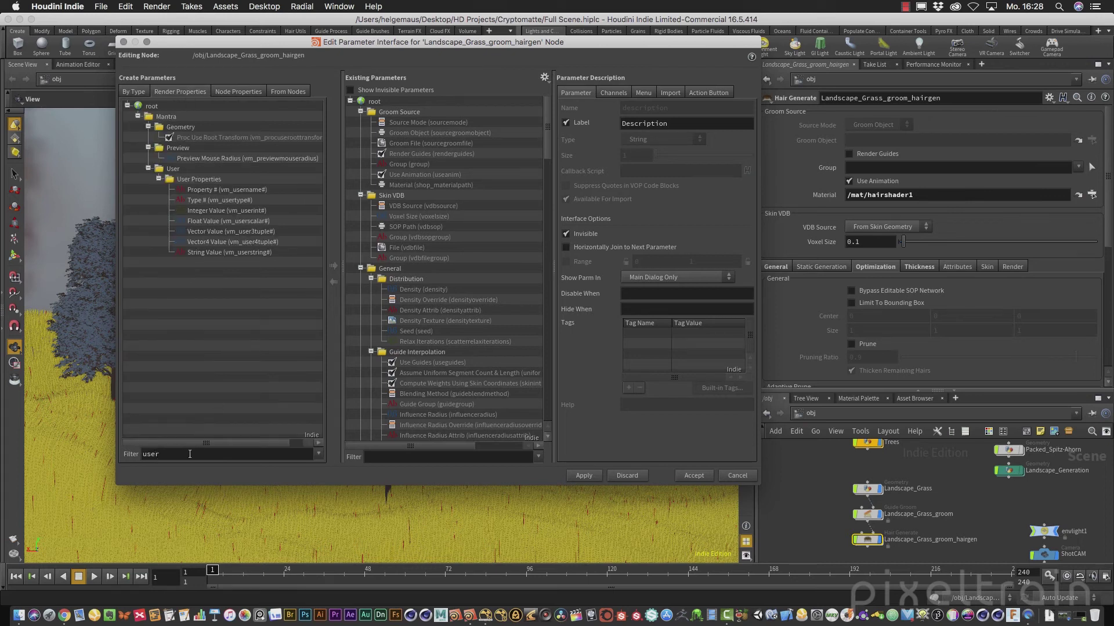
{"action": "left_click_drag", "start_coordinate": [174, 180], "coordinate": [378, 277]}
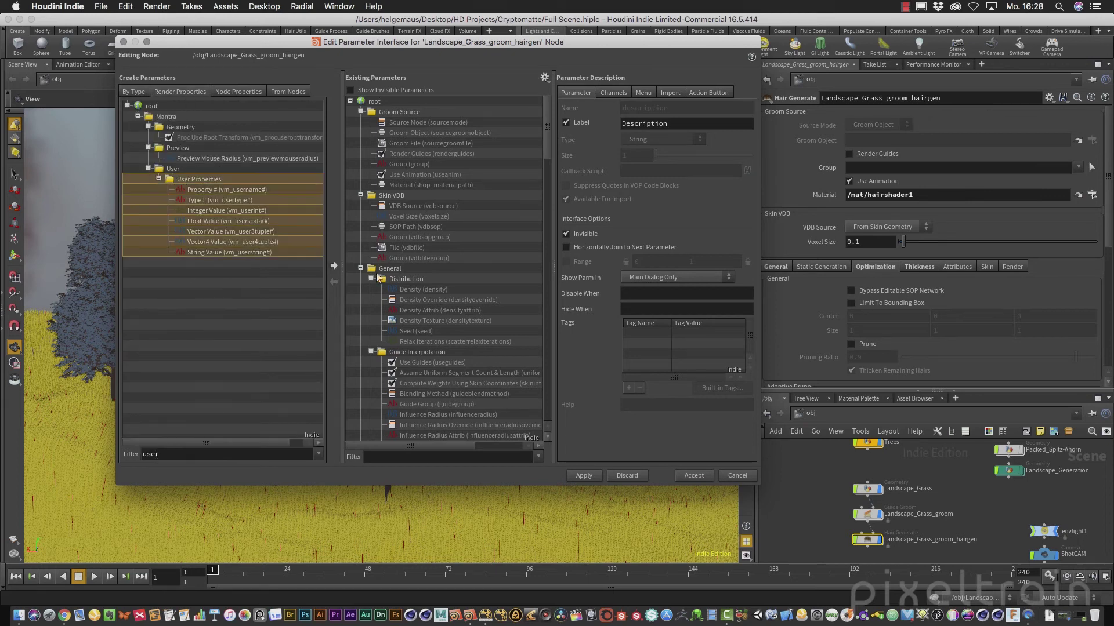
{"action": "left_click", "coordinate": [333, 265]}
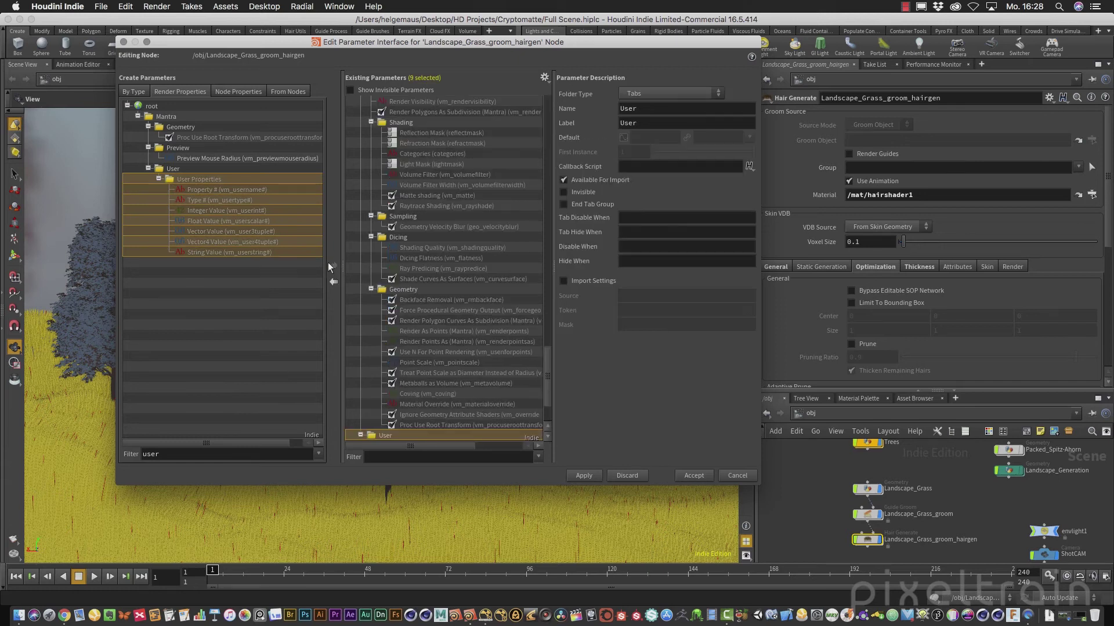
{"action": "left_click", "coordinate": [693, 475]}
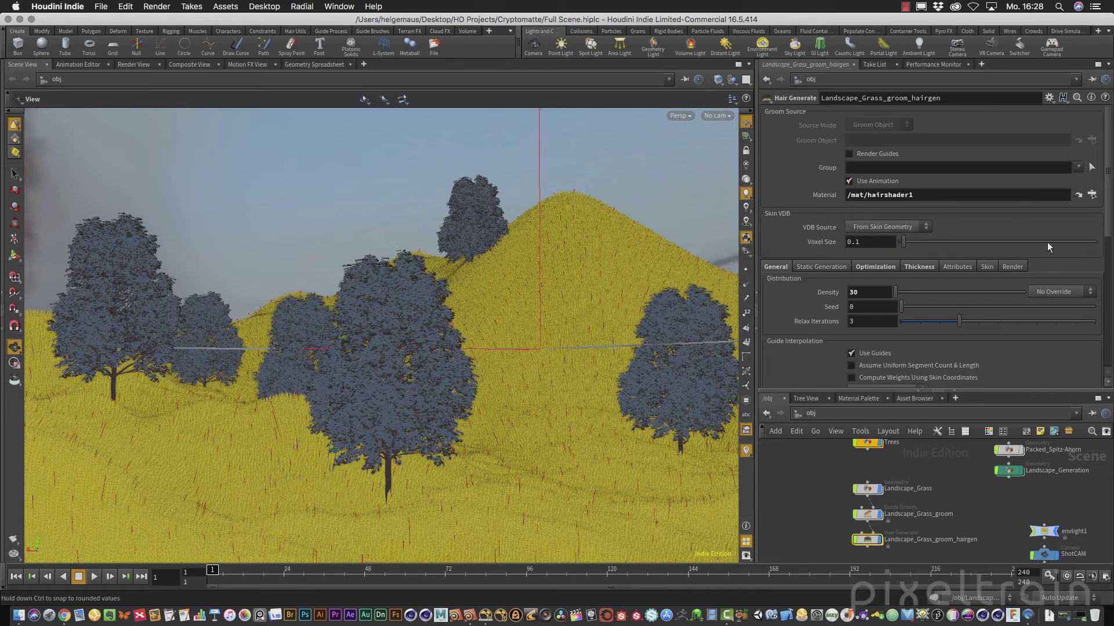
Add a user property to Landscape_Grass_groom_hairgen with type String, name mycrypto and value Grass
{"action": "left_click_drag", "start_coordinate": [1109, 156], "coordinate": [1105, 321]}
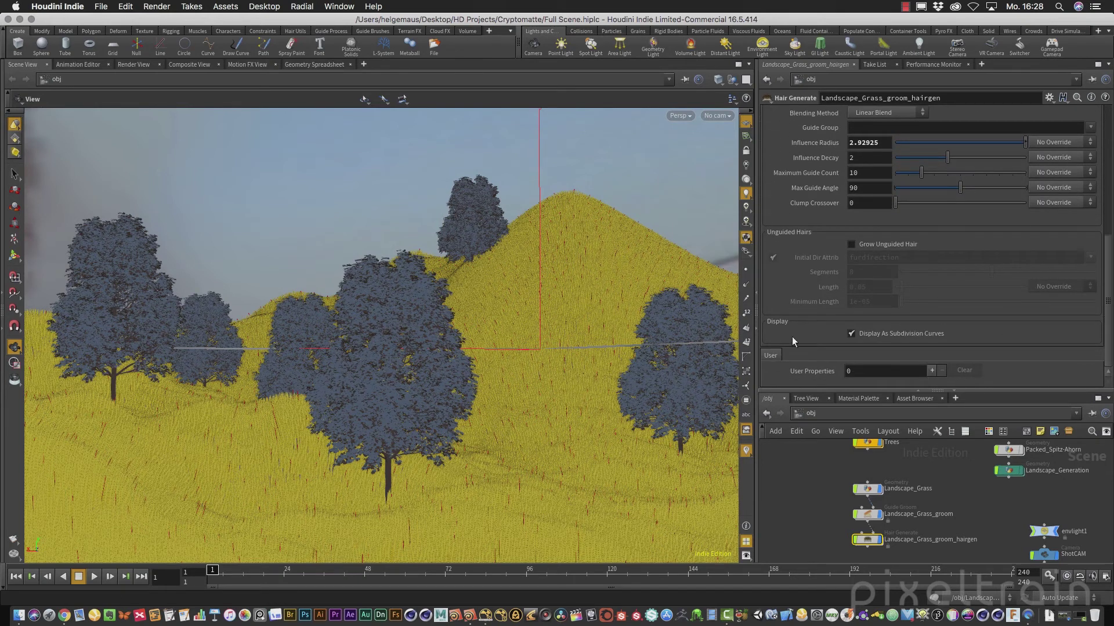
{"action": "left_click", "coordinate": [931, 370]}
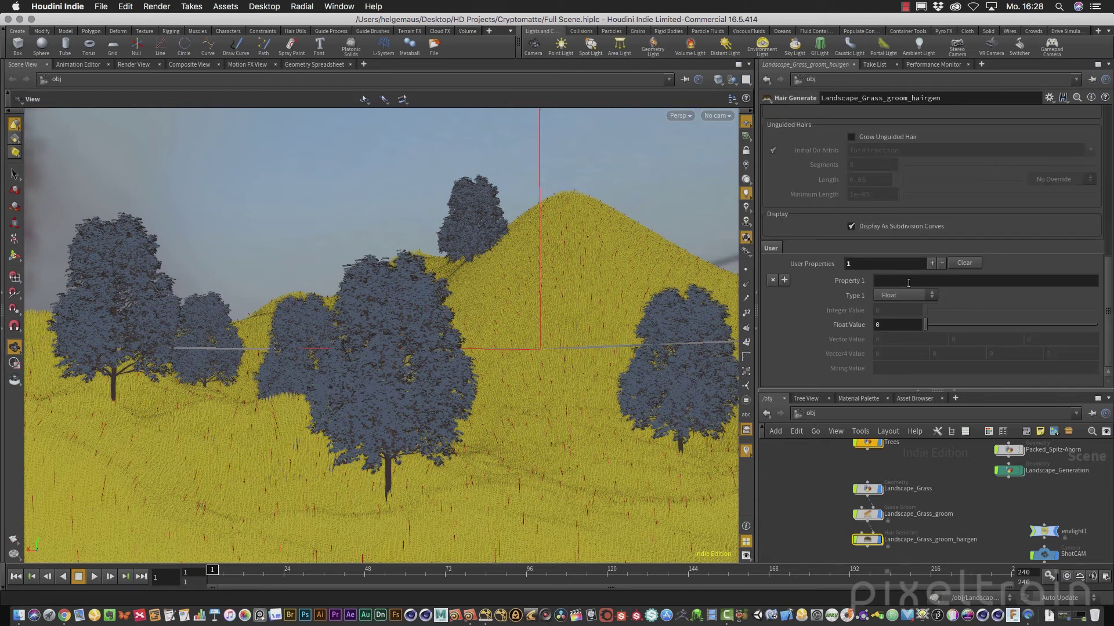
{"action": "left_click", "coordinate": [897, 296]}
{"action": "left_click", "coordinate": [891, 342]}
{"action": "left_click", "coordinate": [903, 280]}
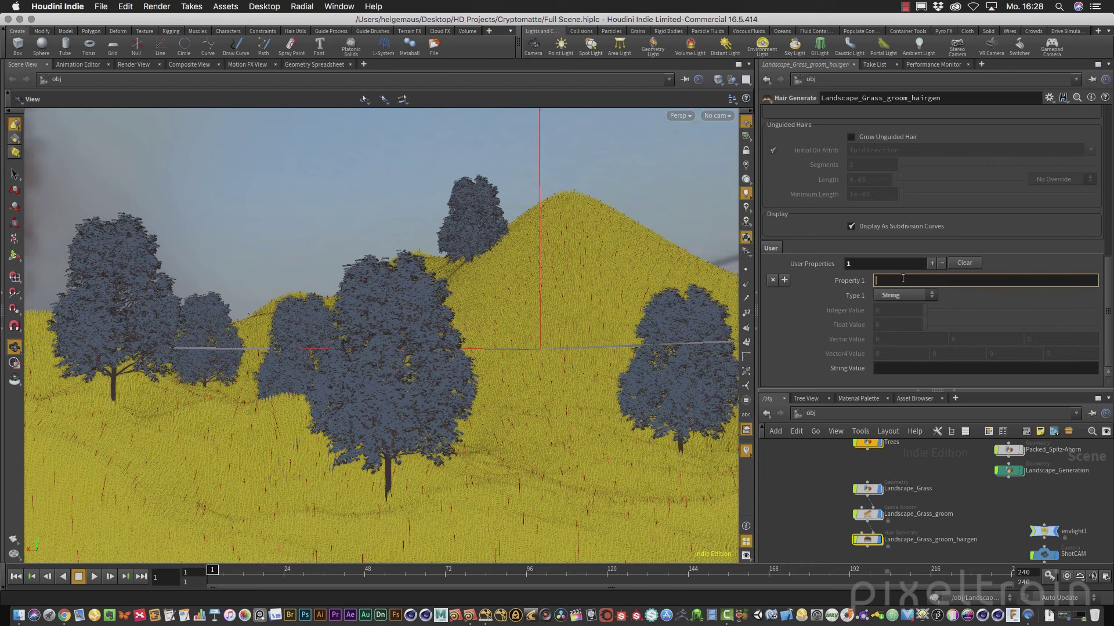
{"action": "type", "text": "mycrypto"}
{"action": "key", "text": "Return"}
{"action": "left_click", "coordinate": [943, 366]}
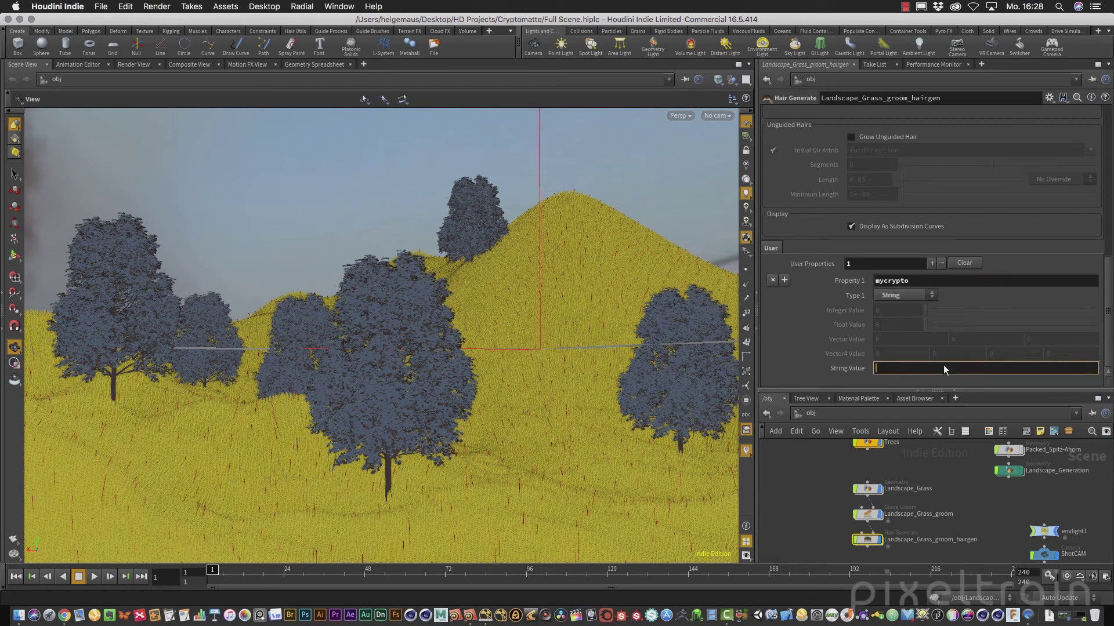
{"action": "type", "text": "Grass"}
{"action": "key", "text": "Return"}
{"action": "left_click", "coordinate": [988, 430]}
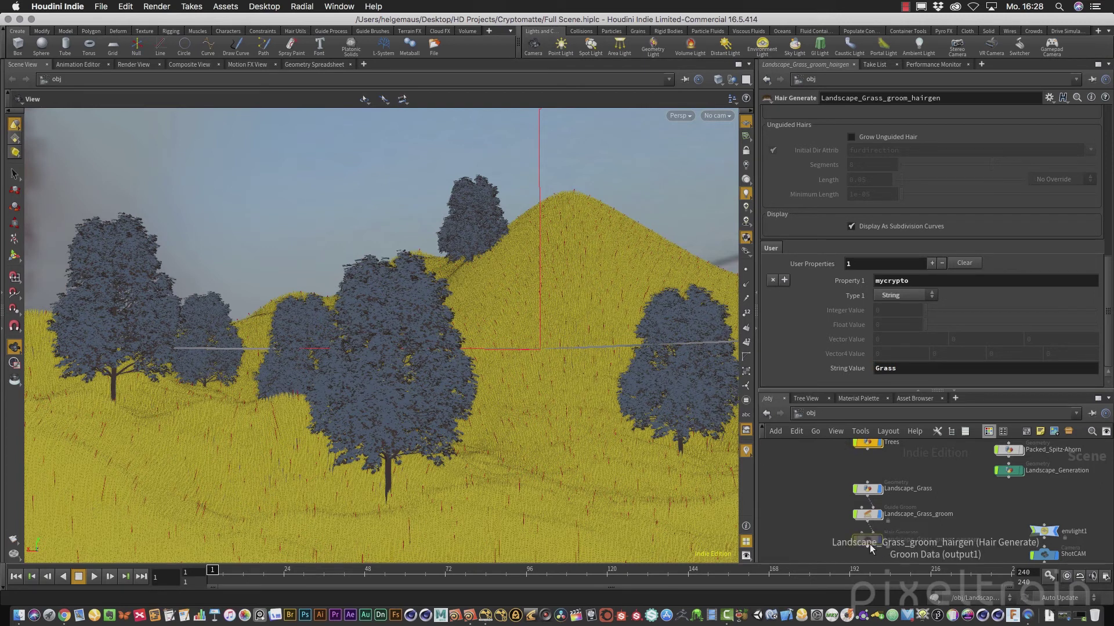
Review the mycrypto property on Landscape_Grass and Trees, and compare it with mantra_pbr's Cryptomatte layers in the out network
{"action": "left_click", "coordinate": [870, 490]}
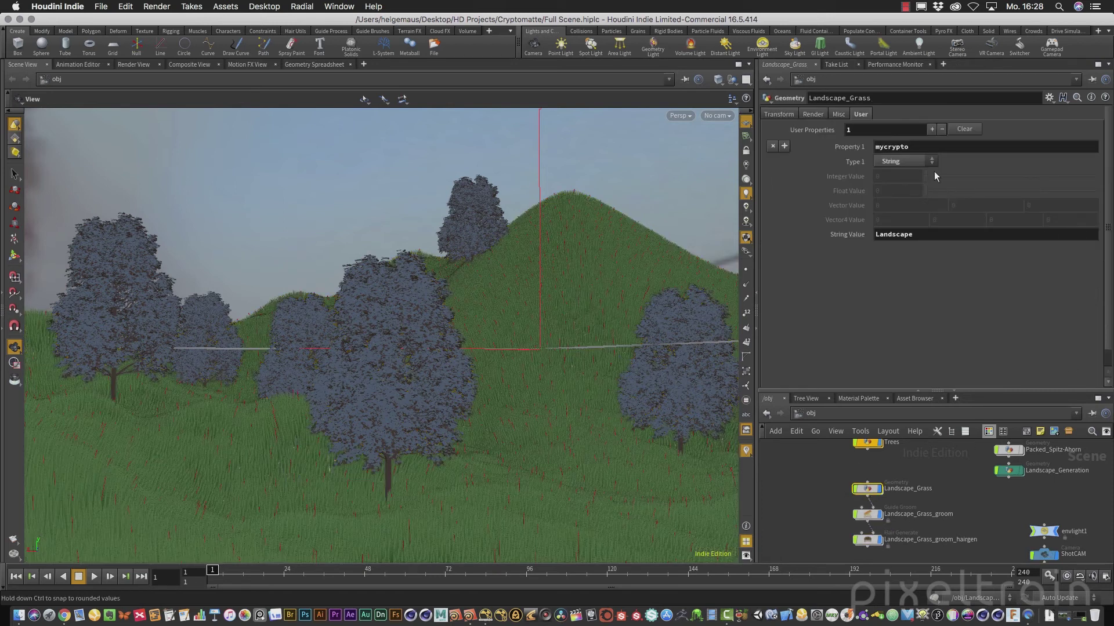
{"action": "left_click", "coordinate": [867, 443]}
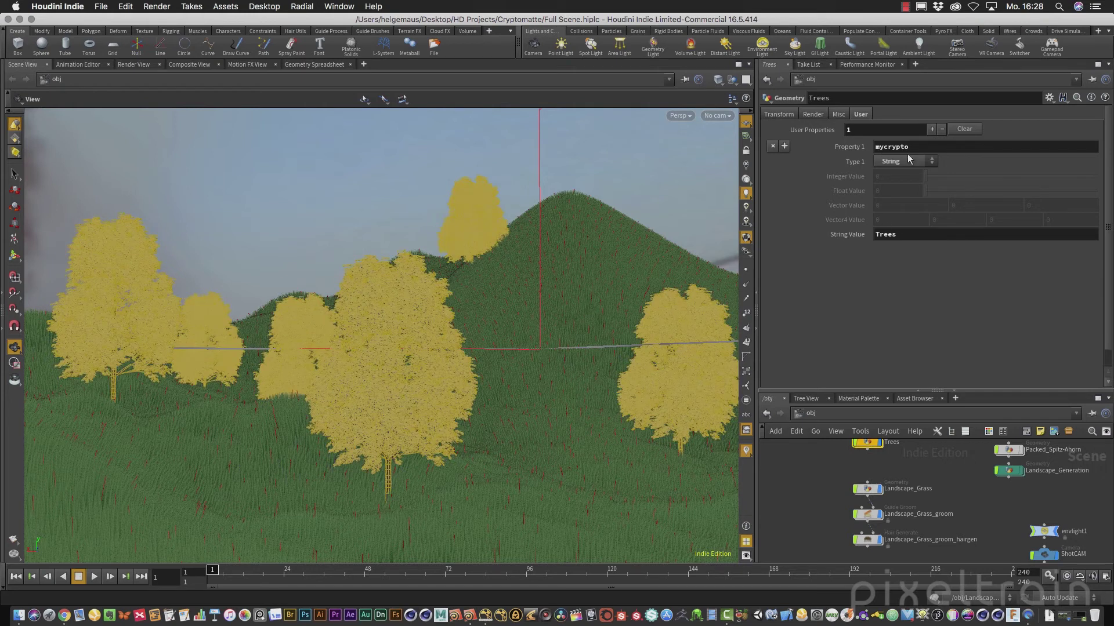
{"action": "left_click", "coordinate": [824, 416]}
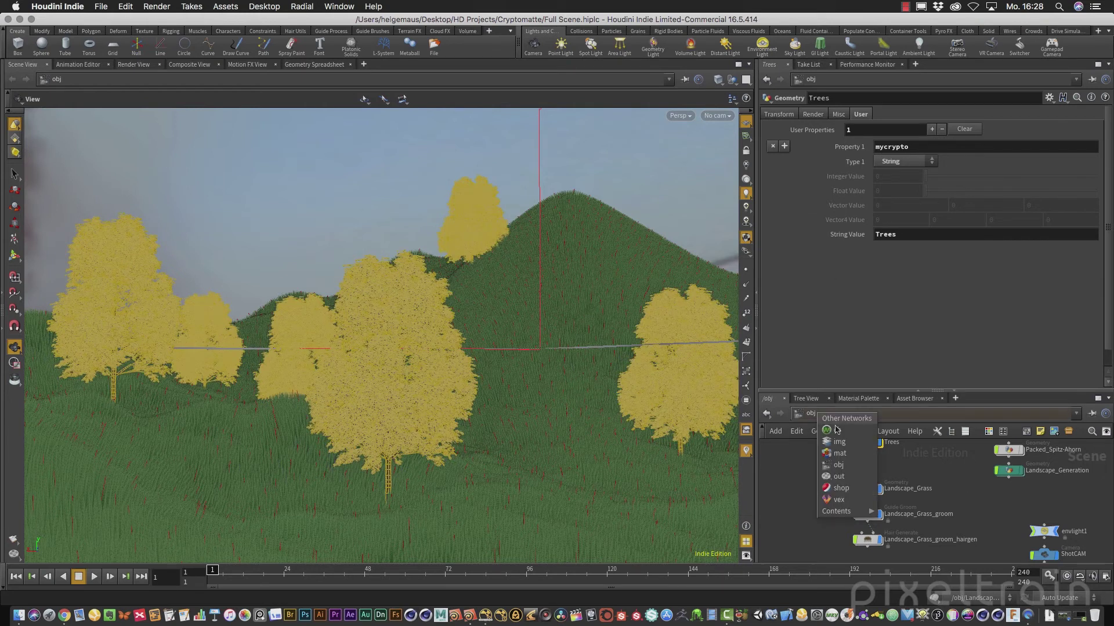
{"action": "left_click", "coordinate": [850, 476]}
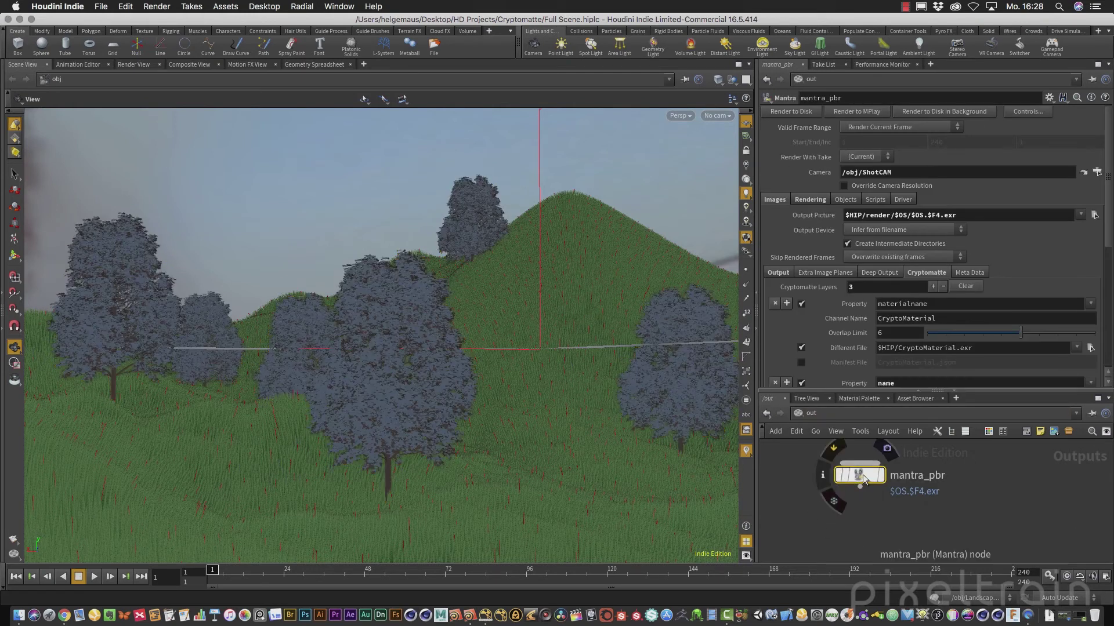
{"action": "left_click_drag", "start_coordinate": [1109, 237], "coordinate": [1112, 344]}
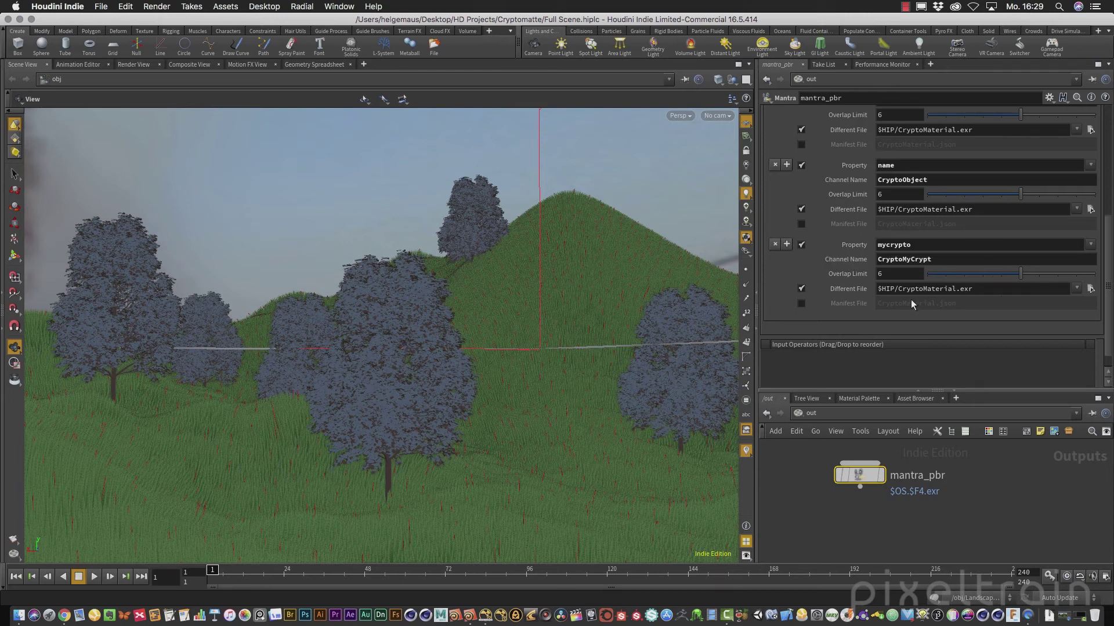
Review the materialname, name and mycrypto Cryptomatte layers and their output files on mantra_pbr
{"action": "scroll", "coordinate": [1103, 307], "scroll_direction": "down", "scroll_amount": 1}
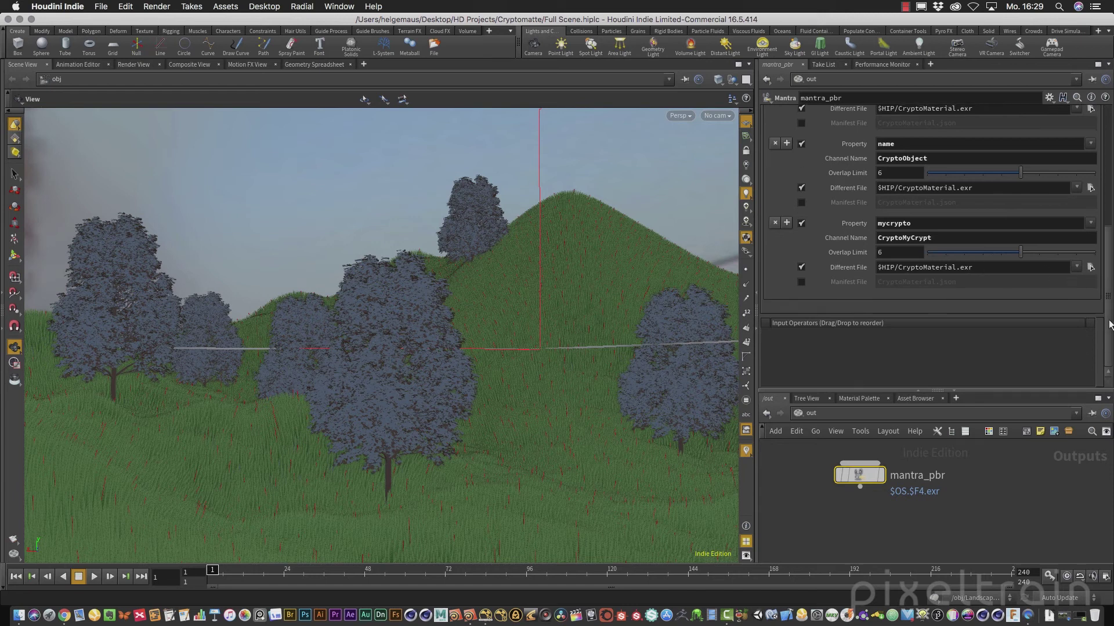
{"action": "left_click_drag", "start_coordinate": [1109, 338], "coordinate": [1109, 122]}
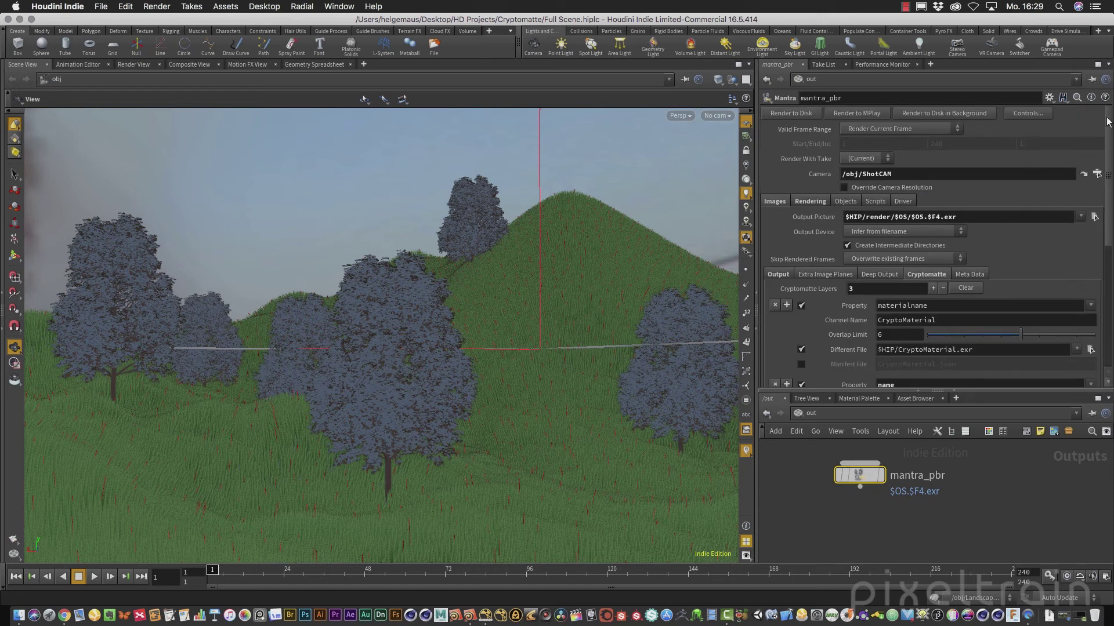
{"action": "scroll", "coordinate": [1035, 229], "scroll_direction": "down", "scroll_amount": 4}
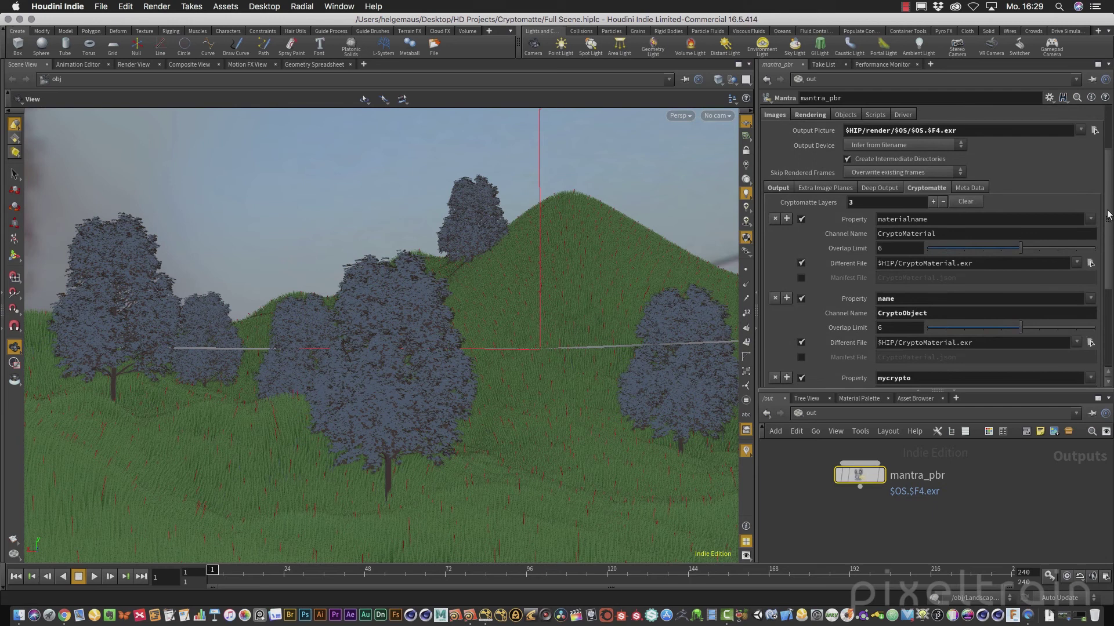
{"action": "left_click_drag", "start_coordinate": [1110, 214], "coordinate": [1109, 257]}
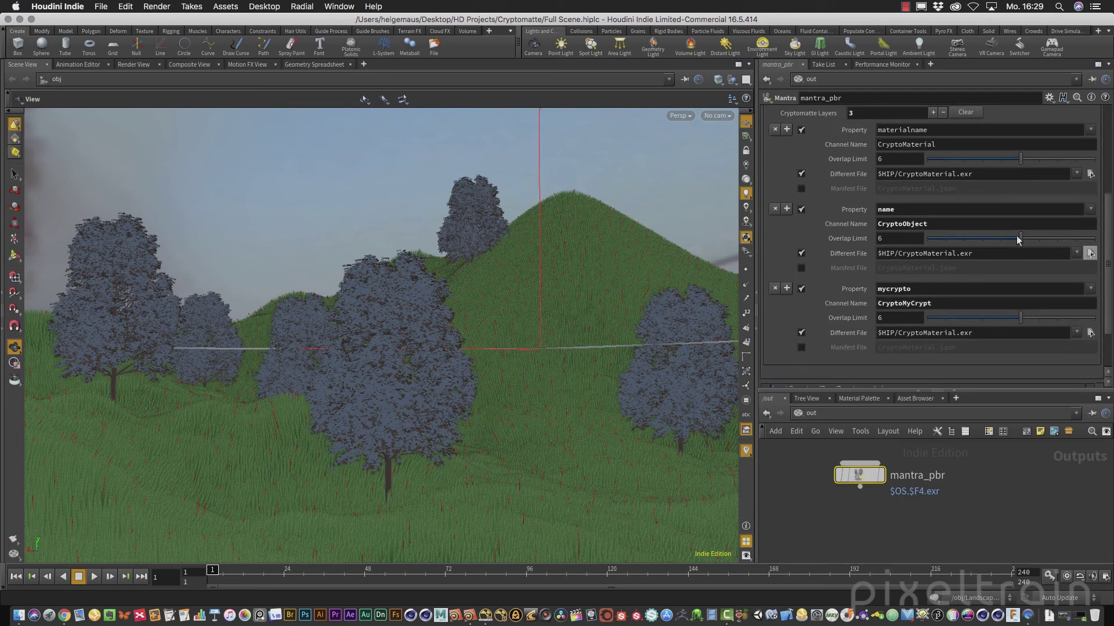
Run a test render of mantra_pbr in Render View, check its image planes with C displayed, and stop the render
{"action": "left_click", "coordinate": [141, 64]}
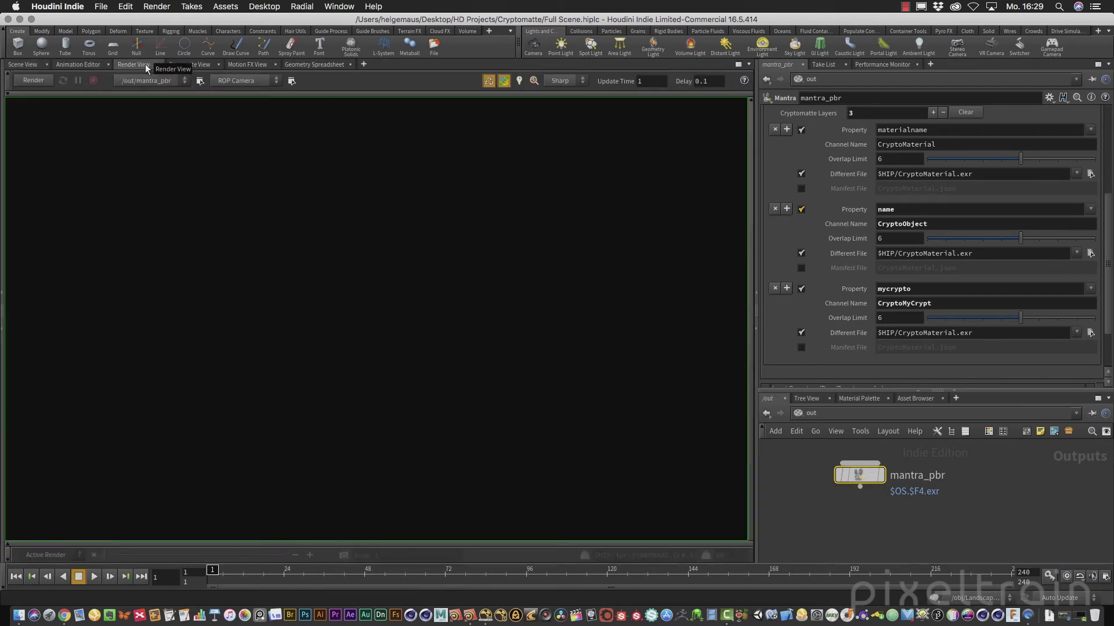
{"action": "left_click", "coordinate": [48, 81]}
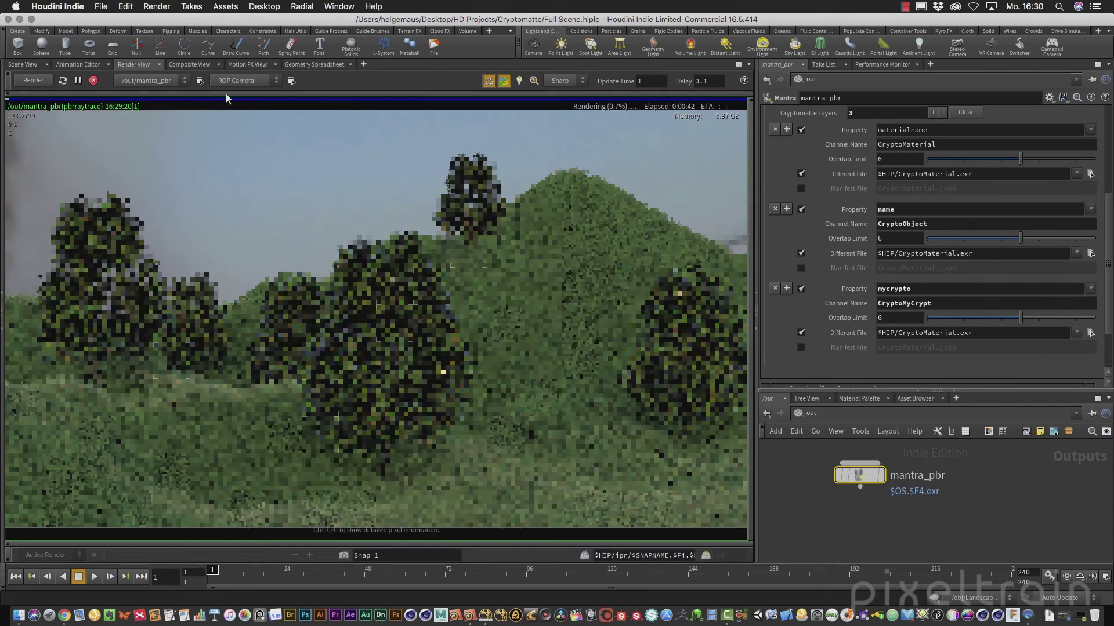
{"action": "left_click", "coordinate": [226, 94]}
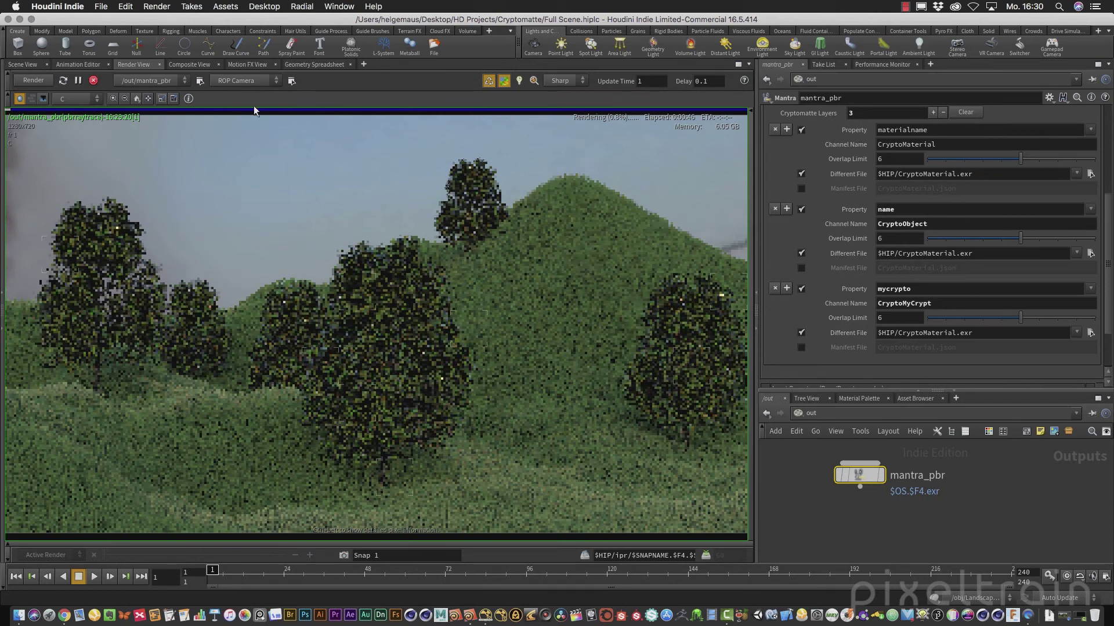
{"action": "left_click", "coordinate": [87, 99]}
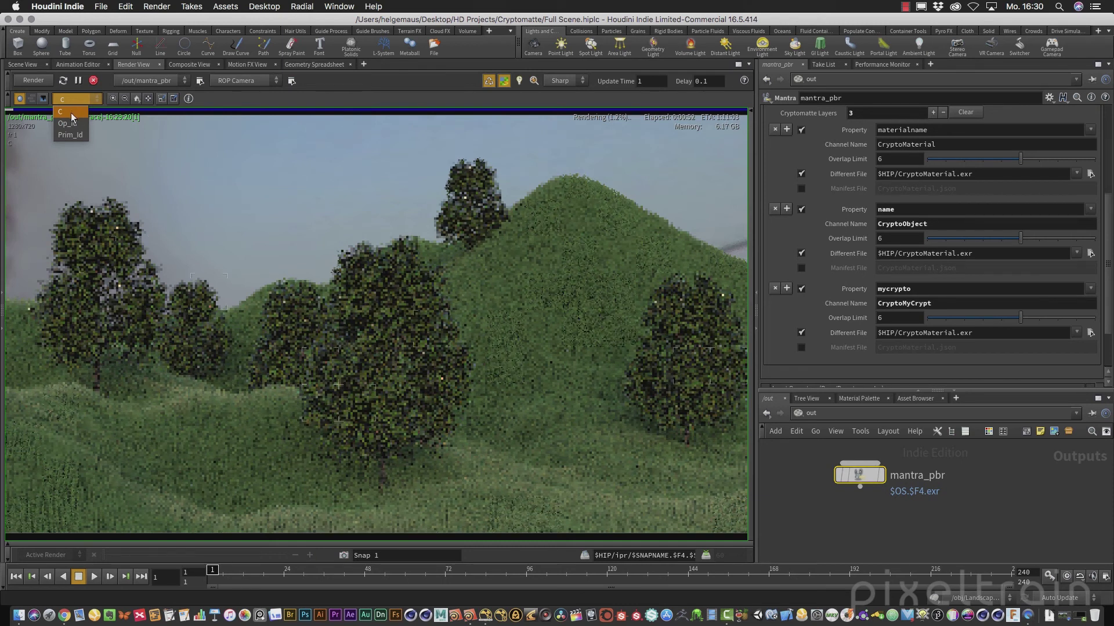
{"action": "left_click", "coordinate": [68, 112]}
{"action": "left_click", "coordinate": [93, 81]}
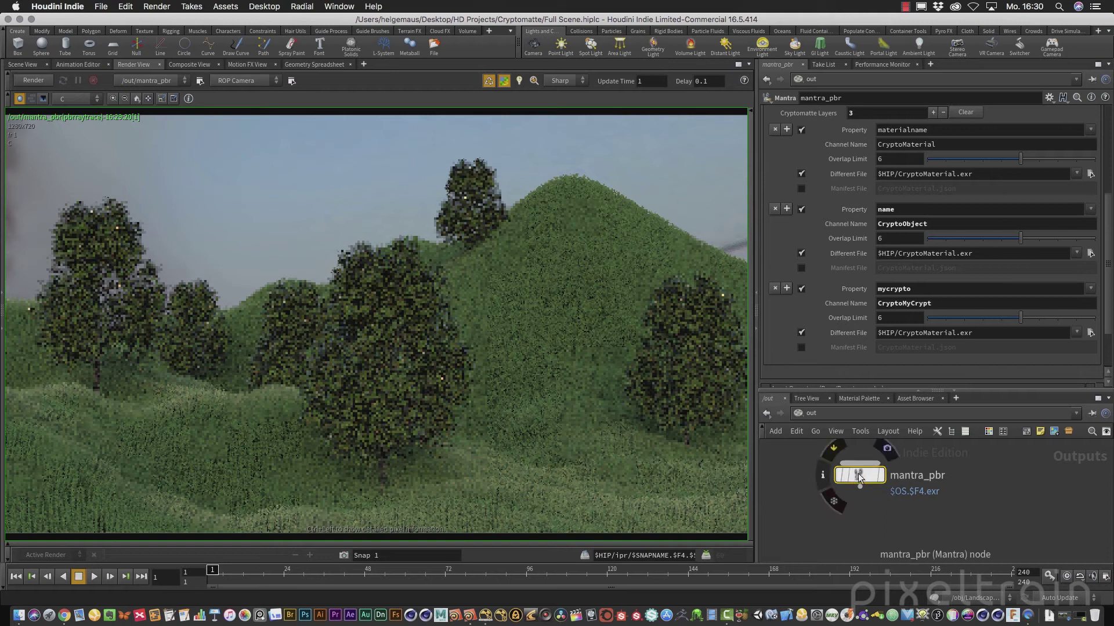
{"action": "scroll", "coordinate": [863, 127], "scroll_direction": "up", "scroll_amount": 5}
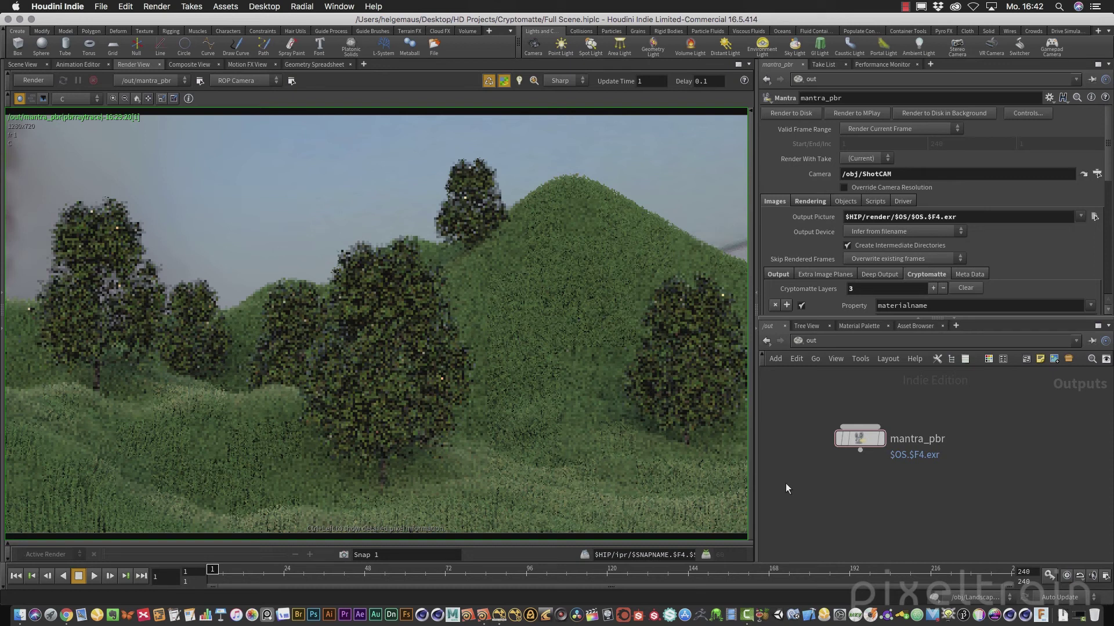
Switch to Nuke, read in mantra_pbr.0001.exr from the render/mantra_pbr folder, and check which channel layers the viewer offers
{"action": "left_click", "coordinate": [497, 613]}
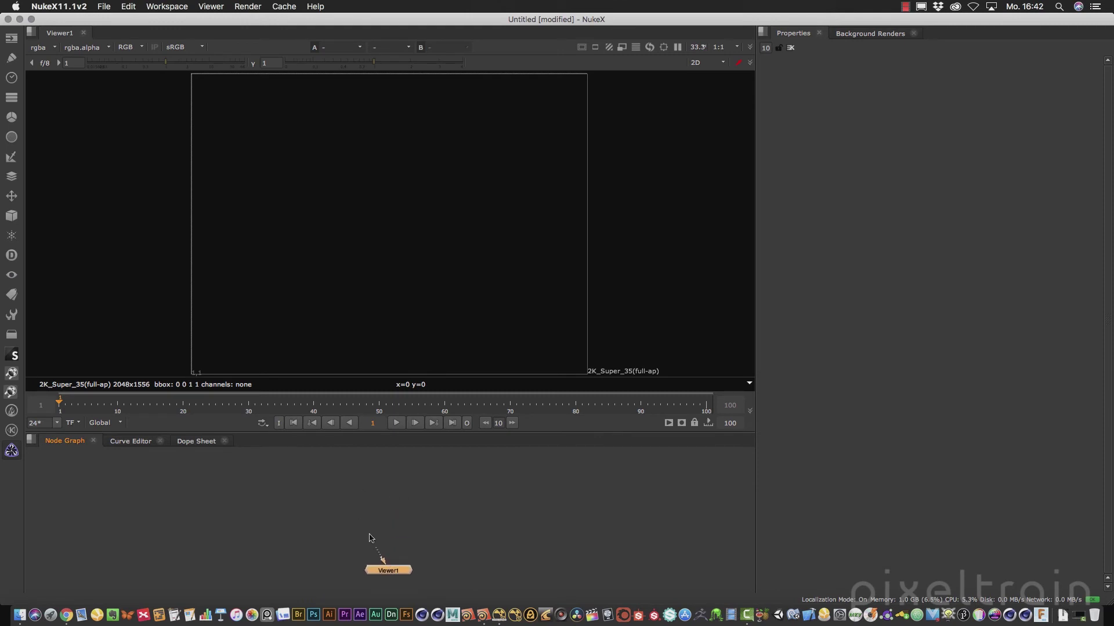
{"action": "key", "text": "r"}
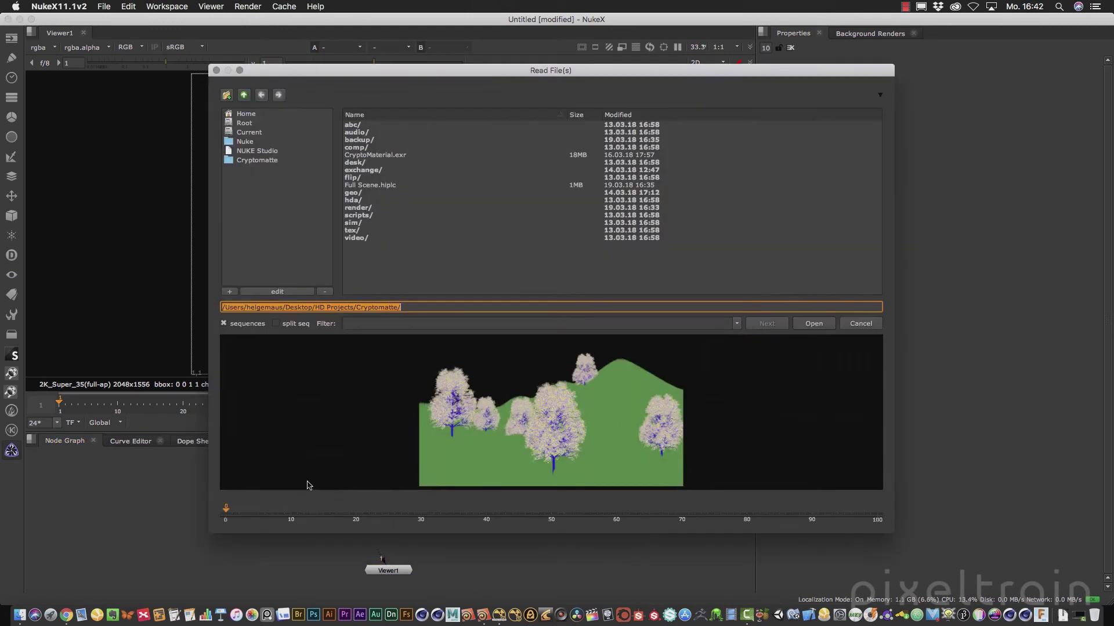
{"action": "double_click", "coordinate": [363, 207]}
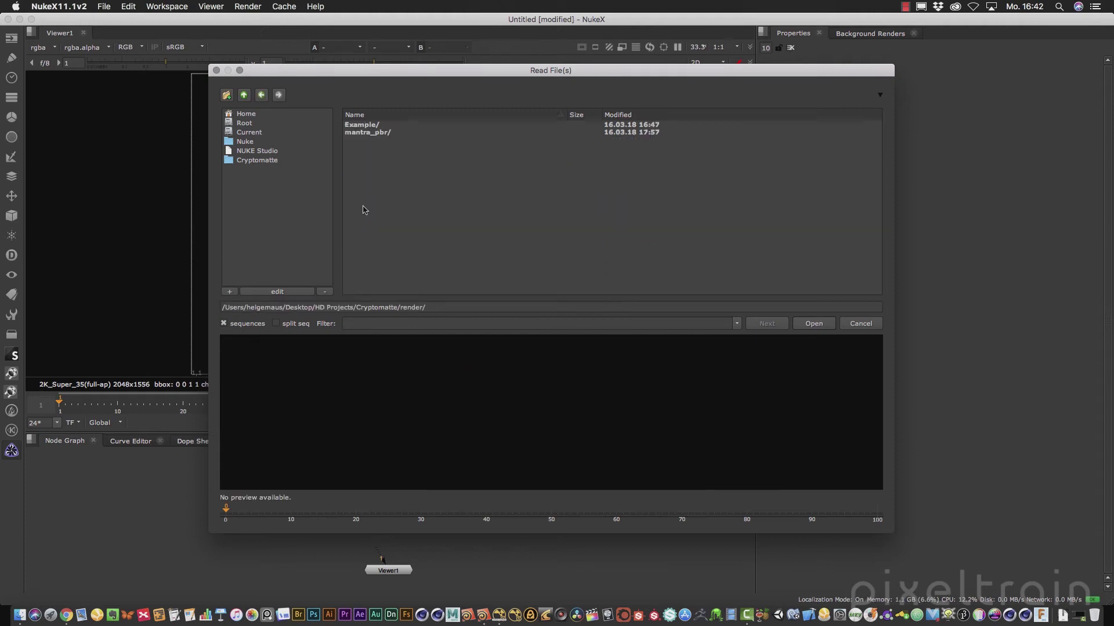
{"action": "double_click", "coordinate": [371, 132]}
{"action": "left_click", "coordinate": [382, 125]}
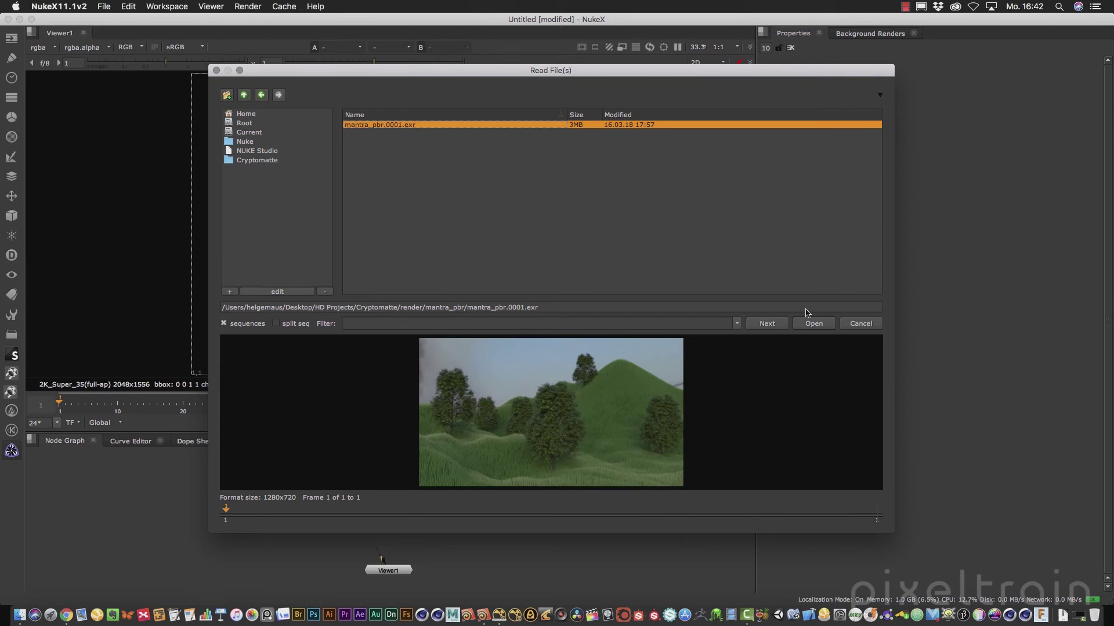
{"action": "left_click", "coordinate": [813, 323]}
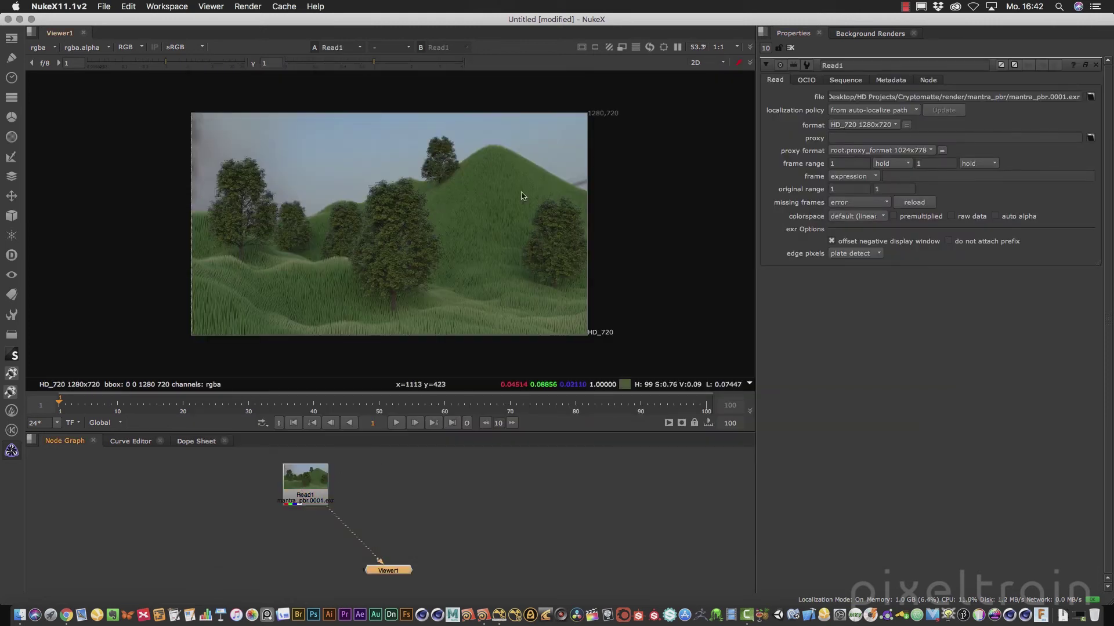
{"action": "left_click", "coordinate": [55, 51]}
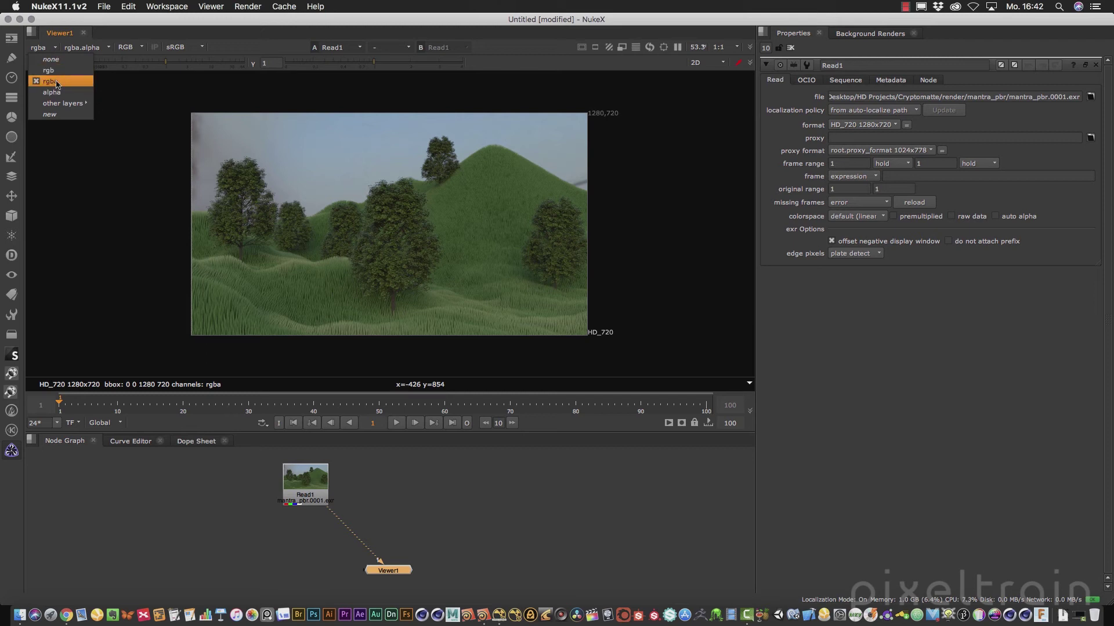
{"action": "left_click", "coordinate": [451, 493]}
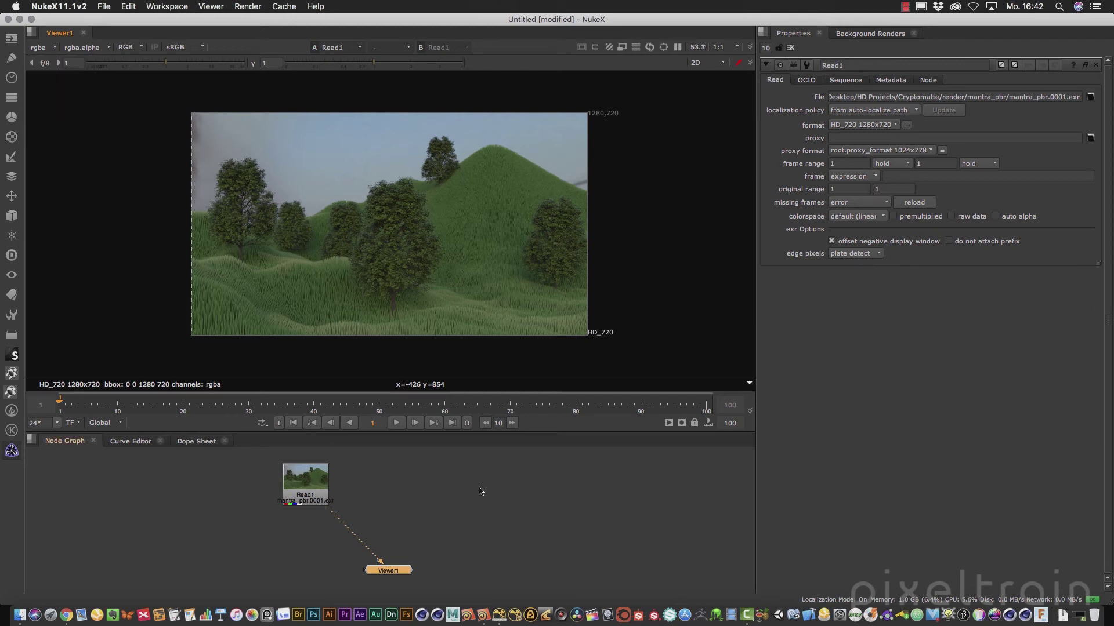
Read in CryptoMaterial.exr from the Cryptomatte project folder, place it beside the beauty render and show it in the viewer
{"action": "left_click", "coordinate": [790, 48]}
{"action": "left_click", "coordinate": [453, 498]}
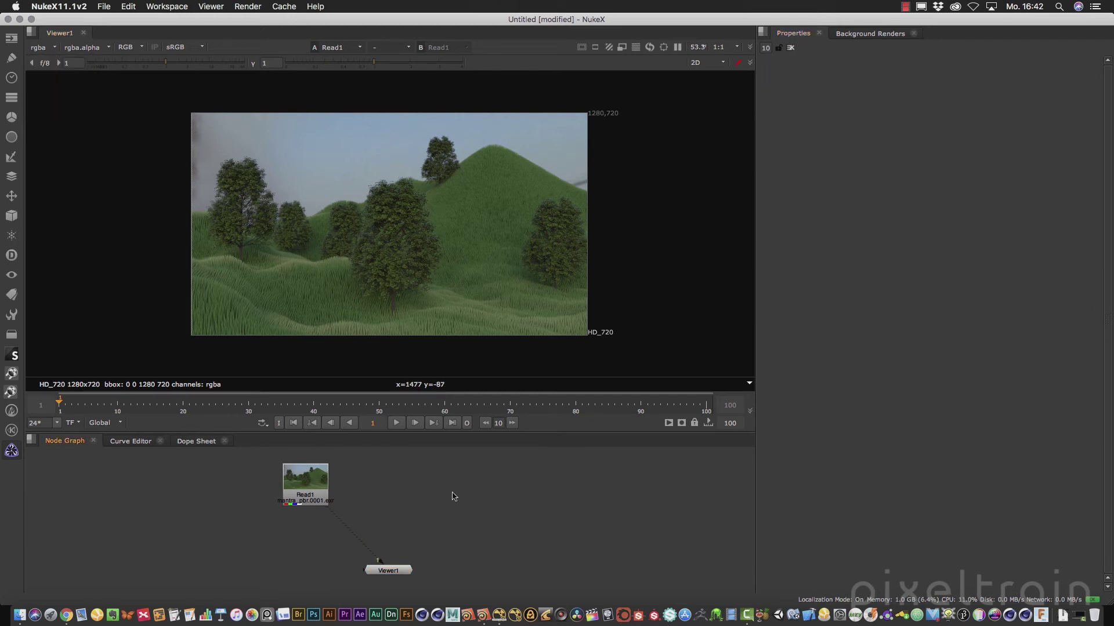
{"action": "key", "text": "r"}
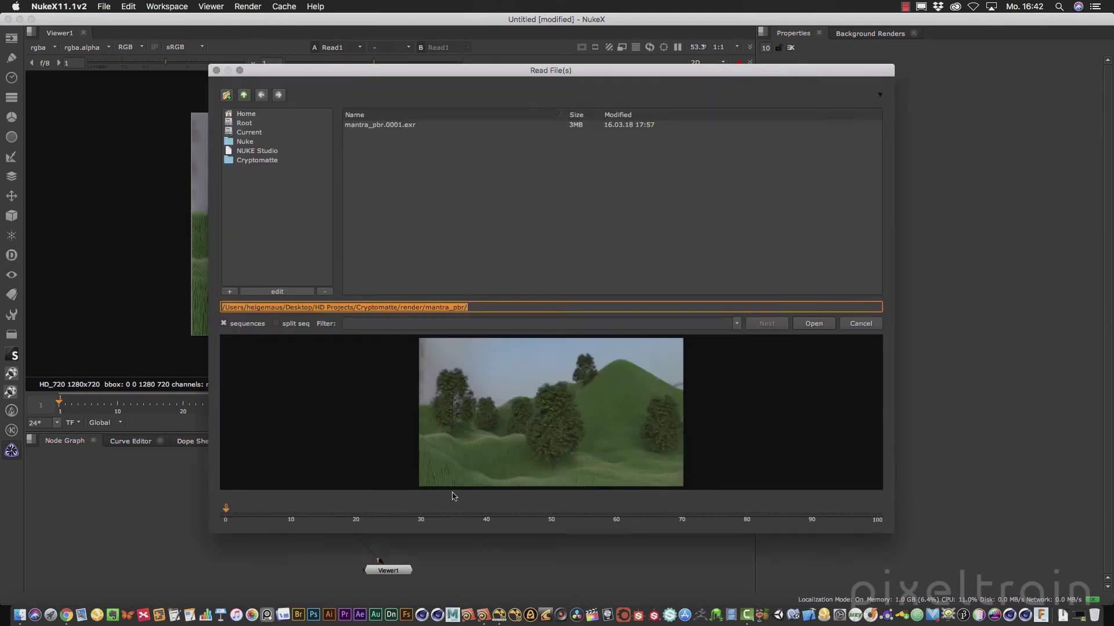
{"action": "left_click", "coordinate": [244, 95]}
{"action": "left_click", "coordinate": [244, 95]}
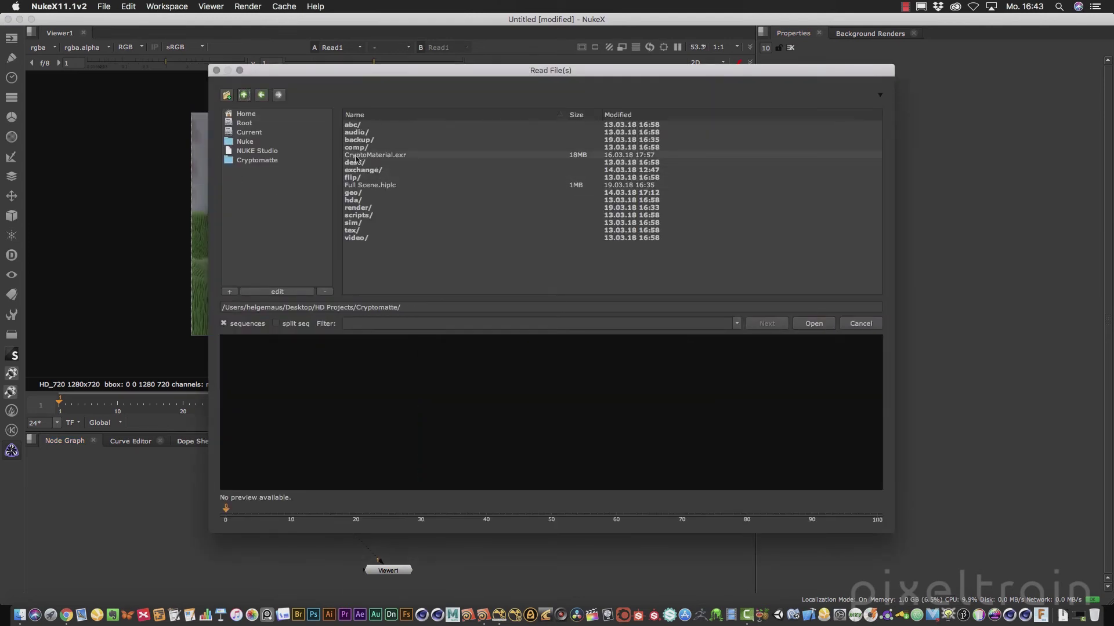
{"action": "left_click", "coordinate": [386, 156]}
{"action": "left_click", "coordinate": [812, 324]}
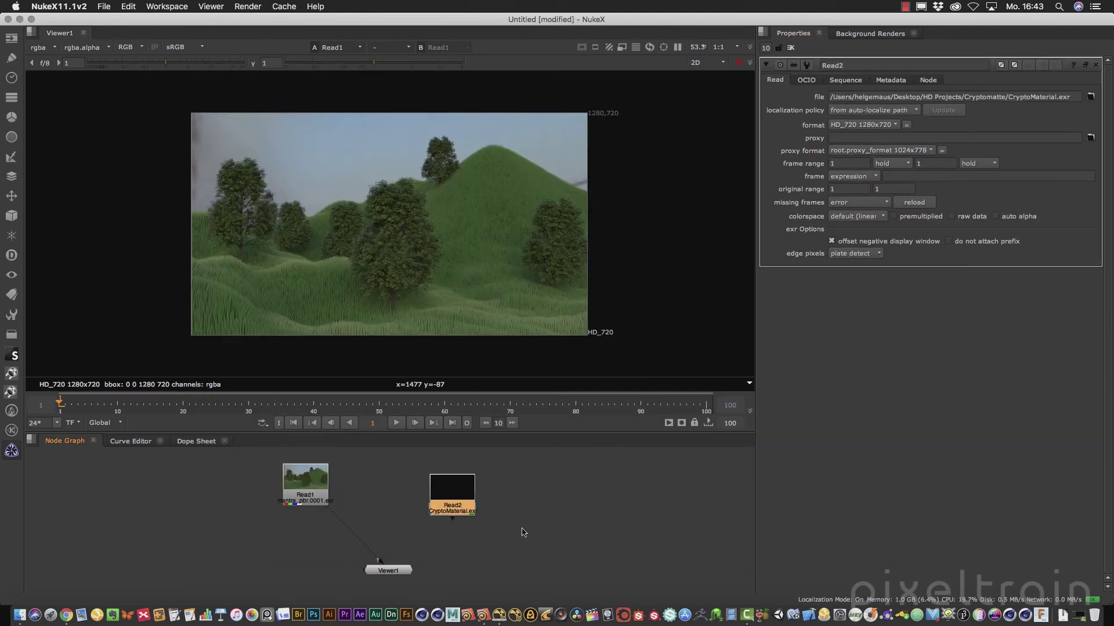
{"action": "left_click_drag", "start_coordinate": [464, 507], "coordinate": [425, 495]}
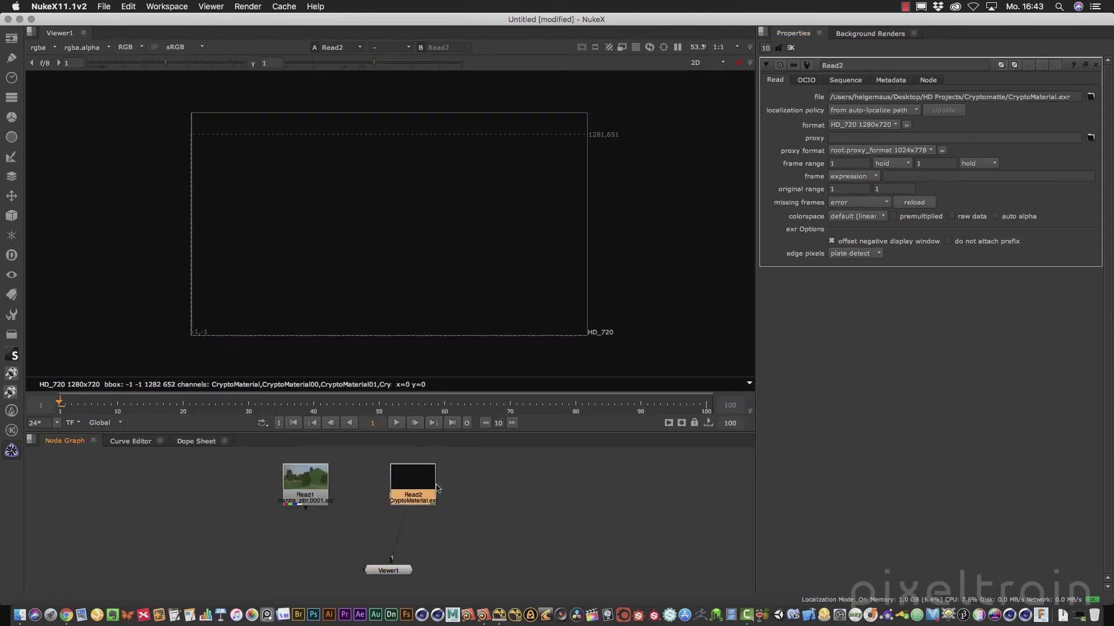
Inspect the CryptoMy layer of CryptoMaterial.exr in the viewer and return the display to rgba
{"action": "left_click", "coordinate": [55, 48]}
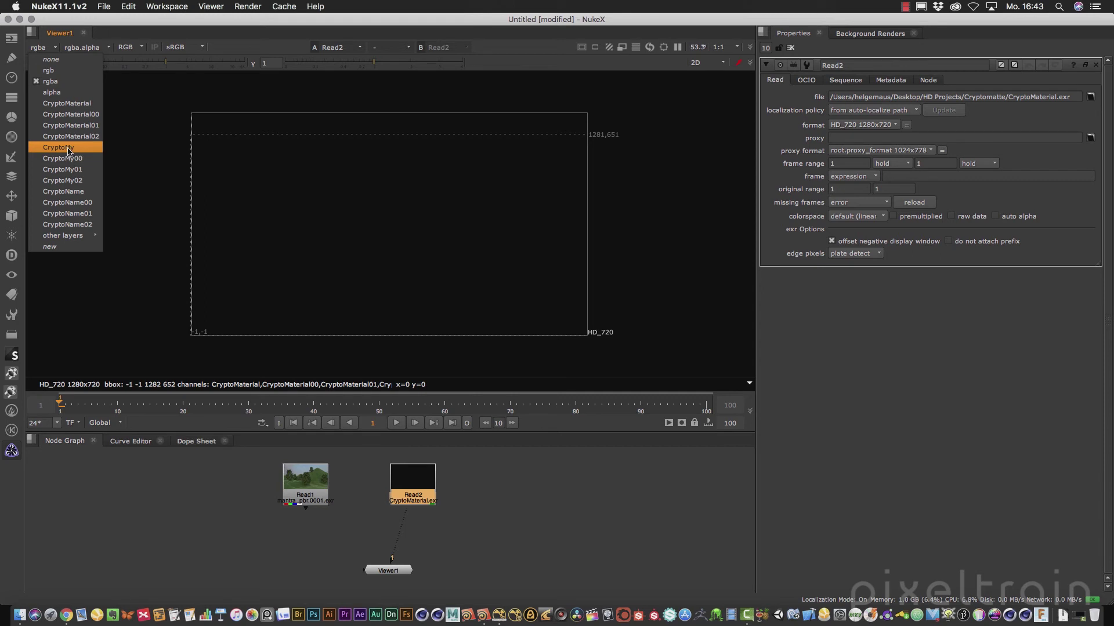
{"action": "left_click", "coordinate": [65, 148]}
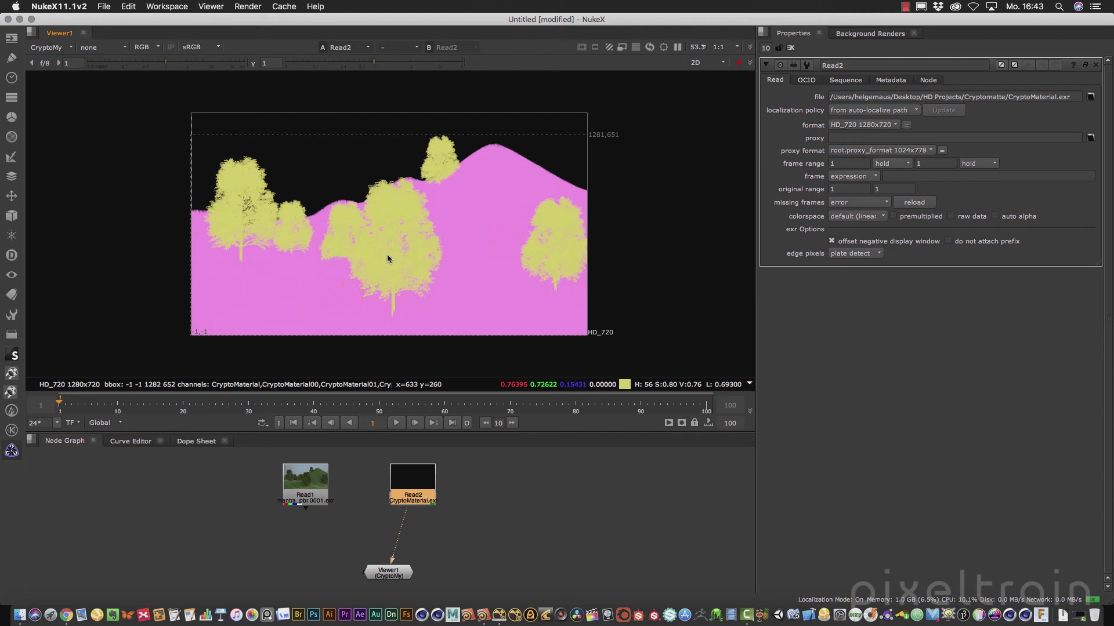
{"action": "left_click", "coordinate": [50, 48]}
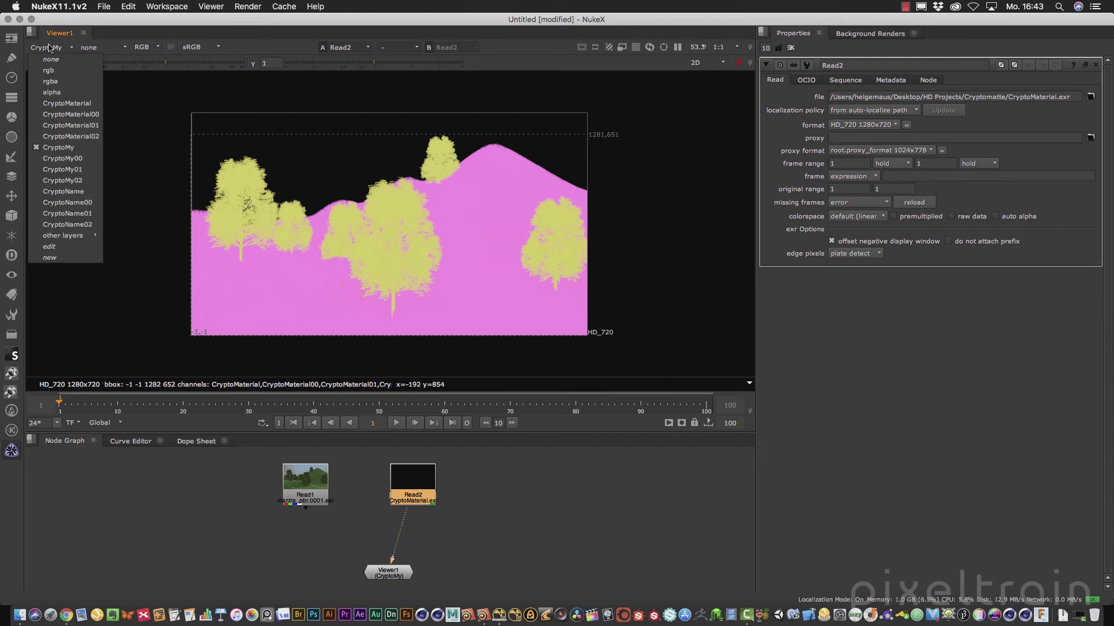
{"action": "left_click", "coordinate": [50, 82]}
Add a Cryptomatte node between Read2 and the viewer, keep the display on rgba, and close Read2's properties
{"action": "left_click", "coordinate": [499, 540]}
{"action": "left_click", "coordinate": [12, 450]}
{"action": "left_click", "coordinate": [46, 447]}
{"action": "left_click_drag", "start_coordinate": [496, 539], "coordinate": [413, 525]}
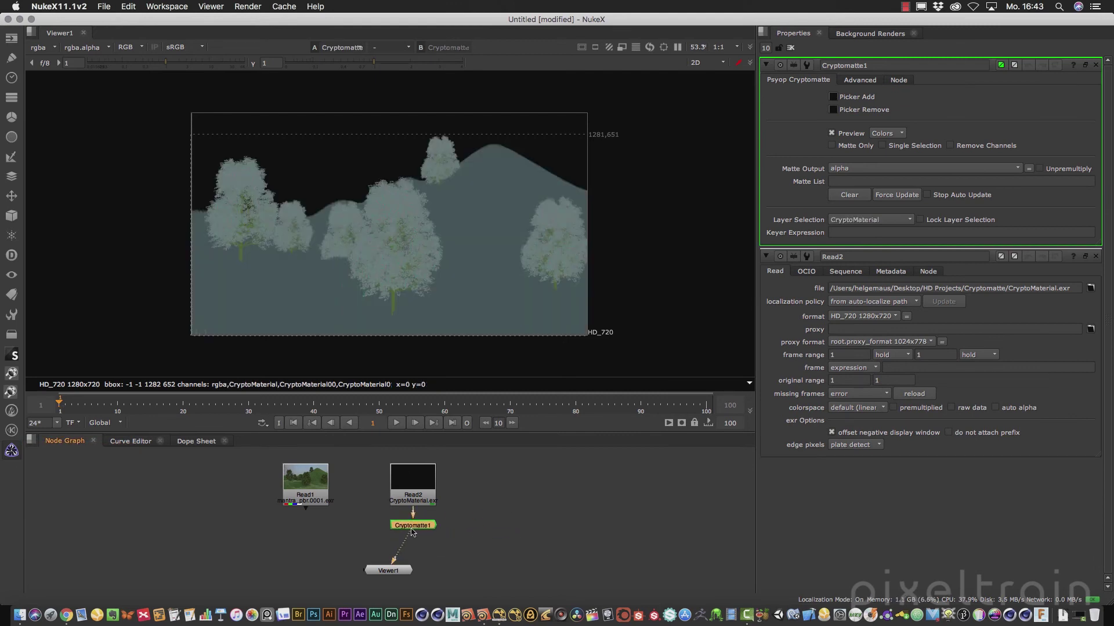
{"action": "left_click", "coordinate": [52, 48]}
{"action": "left_click", "coordinate": [46, 81]}
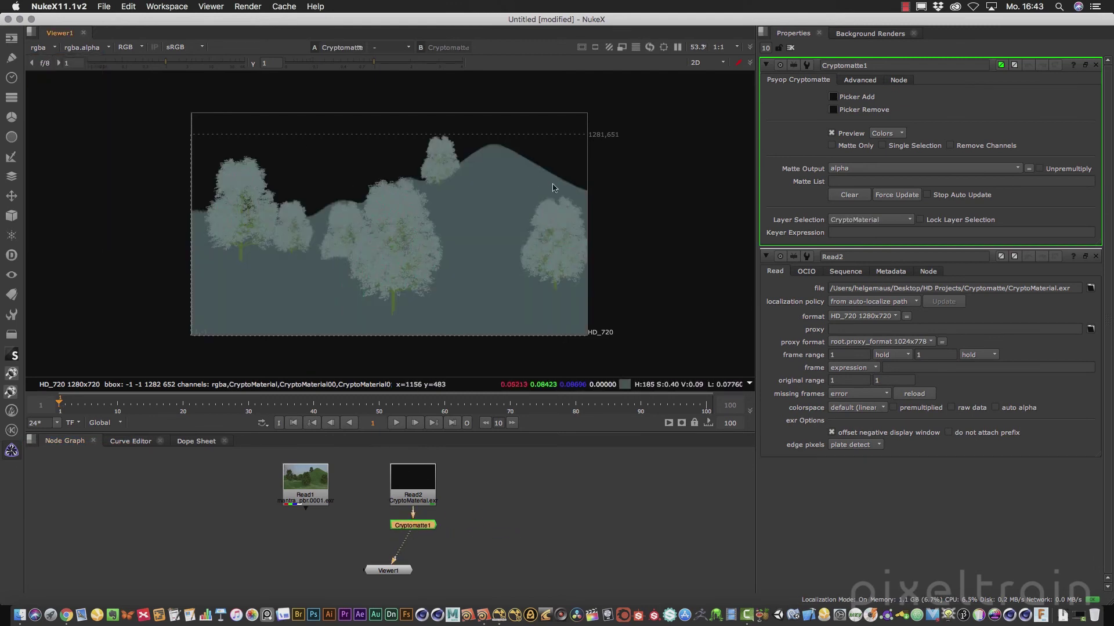
{"action": "left_click", "coordinate": [1096, 256]}
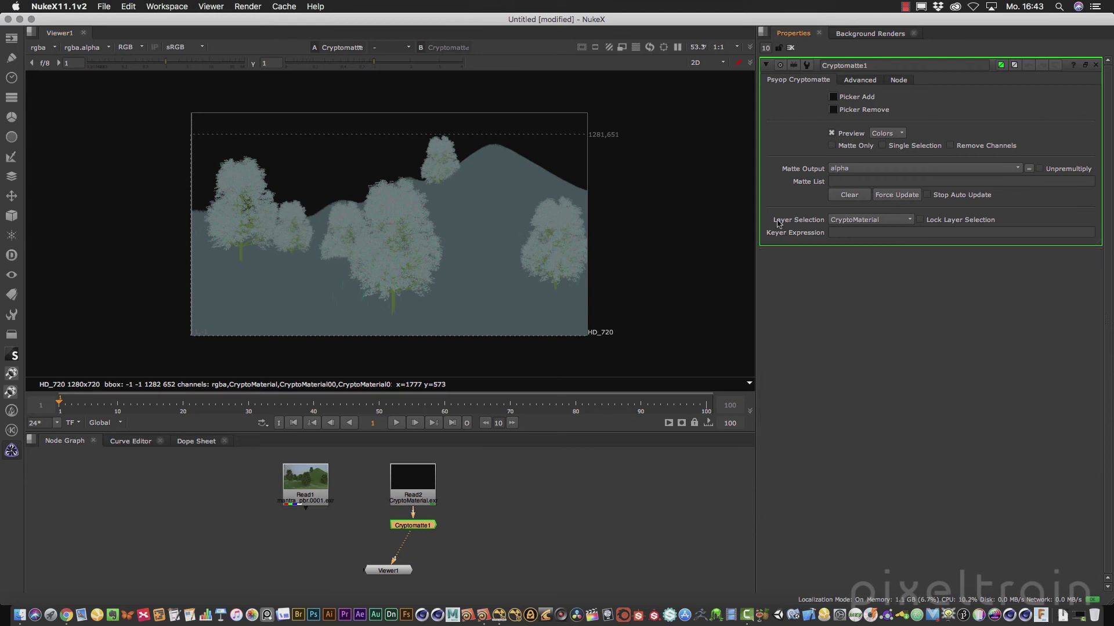
Preview the CryptoName layer on Cryptomatte1 and set its layer selection to CryptoMy
{"action": "left_click", "coordinate": [898, 221]}
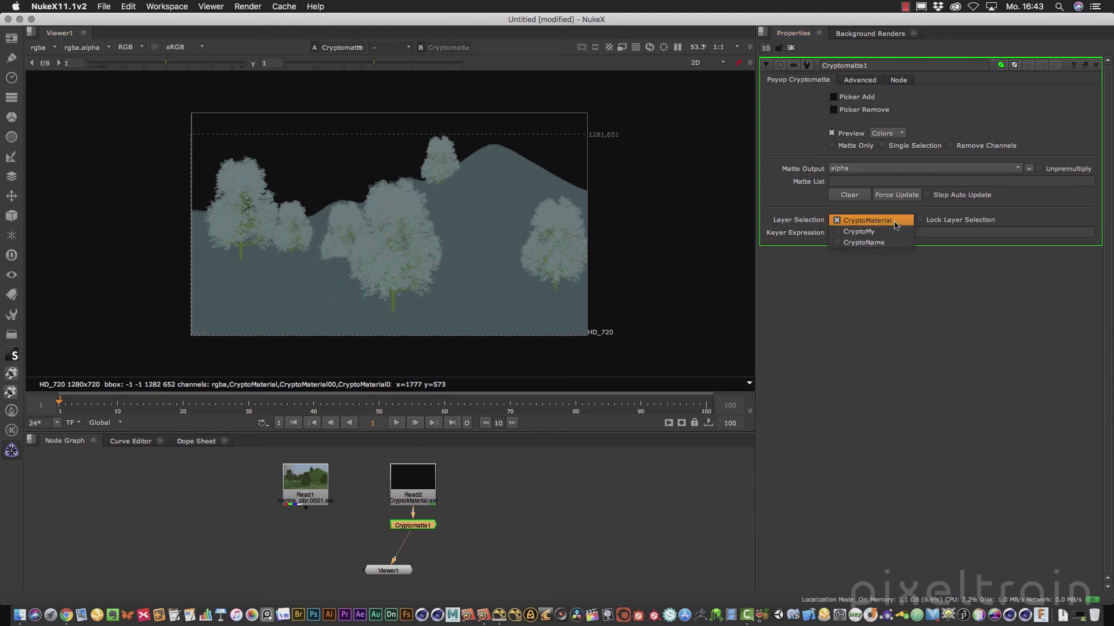
{"action": "left_click", "coordinate": [873, 244]}
{"action": "left_click", "coordinate": [868, 221]}
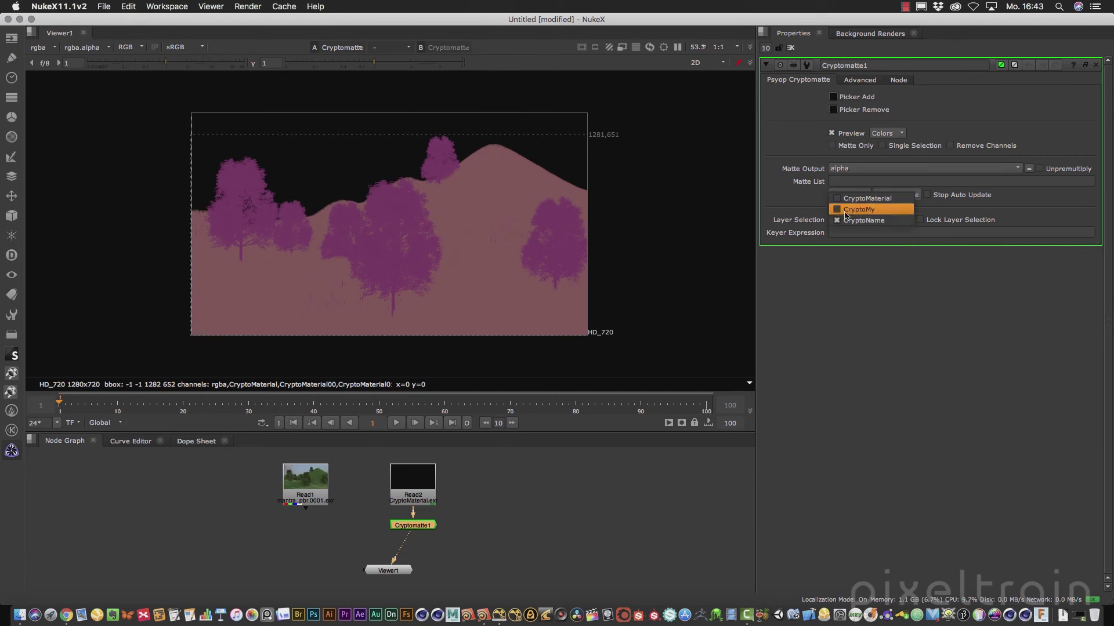
{"action": "left_click", "coordinate": [877, 211]}
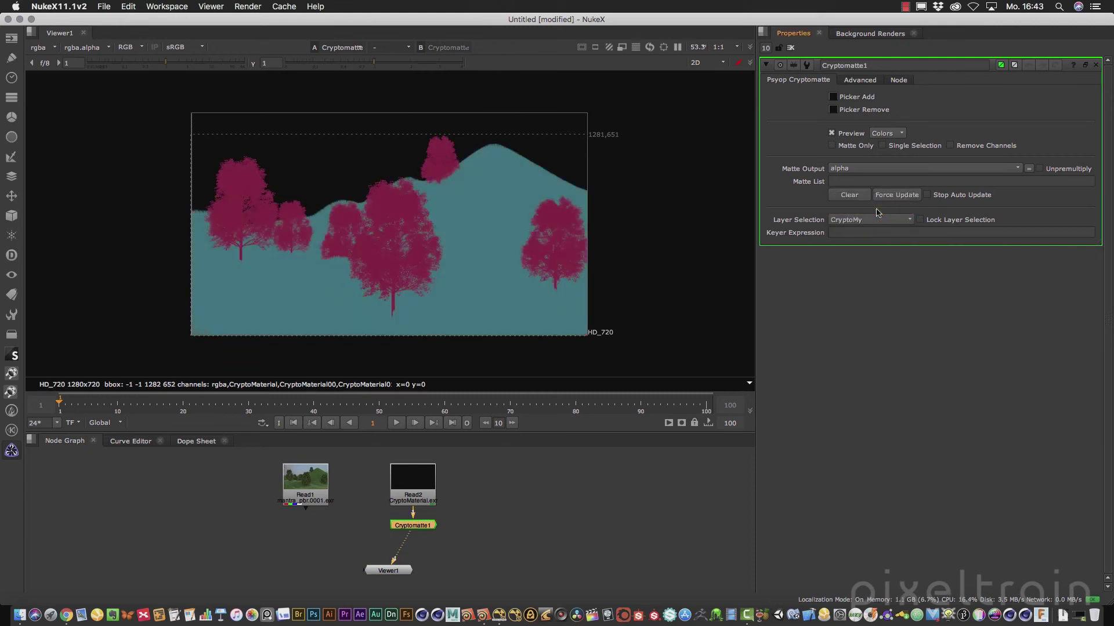
Enable Picker Add on Cryptomatte1 and pick the large foreground tree to add Trees to the matte list
{"action": "scroll", "coordinate": [479, 237], "scroll_direction": "up", "scroll_amount": 2}
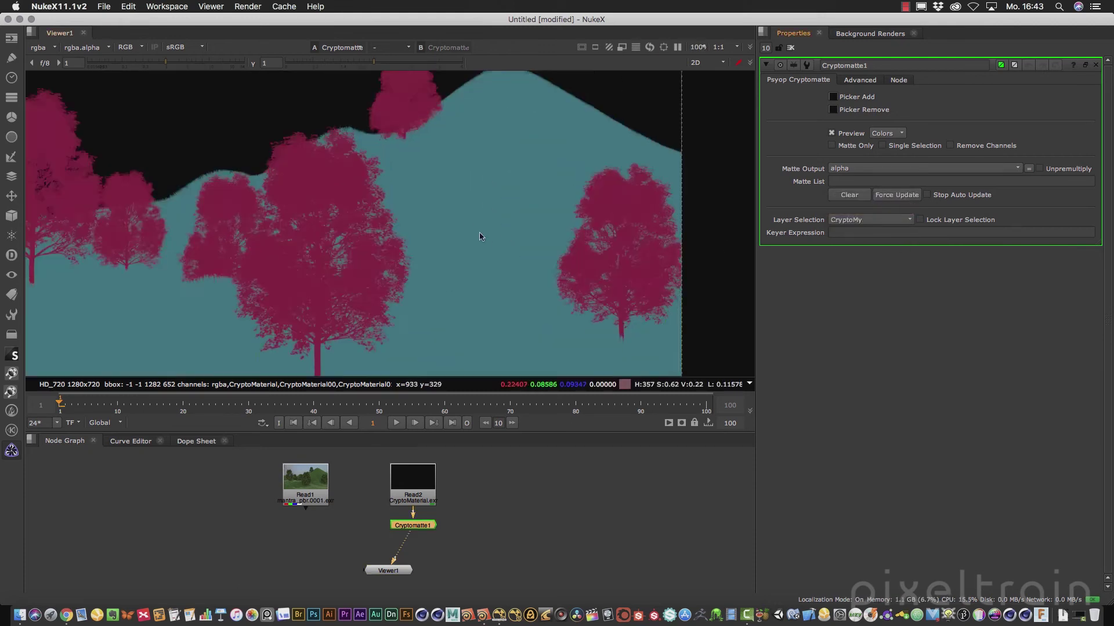
{"action": "scroll", "coordinate": [479, 236], "scroll_direction": "up", "scroll_amount": 2}
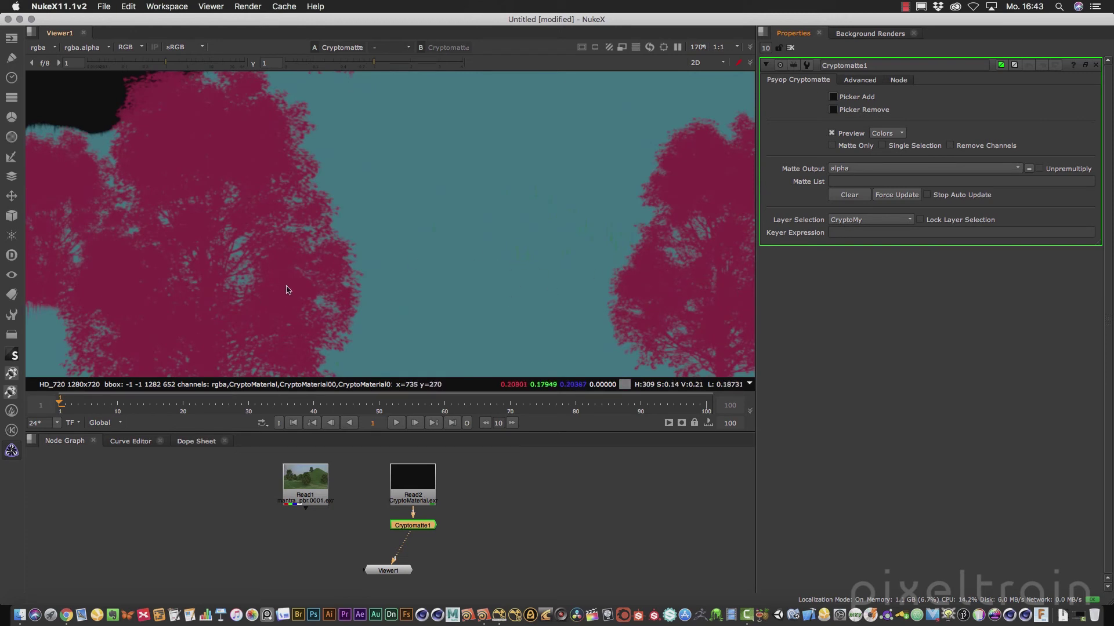
{"action": "left_click", "coordinate": [834, 97]}
{"action": "scroll", "coordinate": [491, 288], "scroll_direction": "down", "scroll_amount": 2}
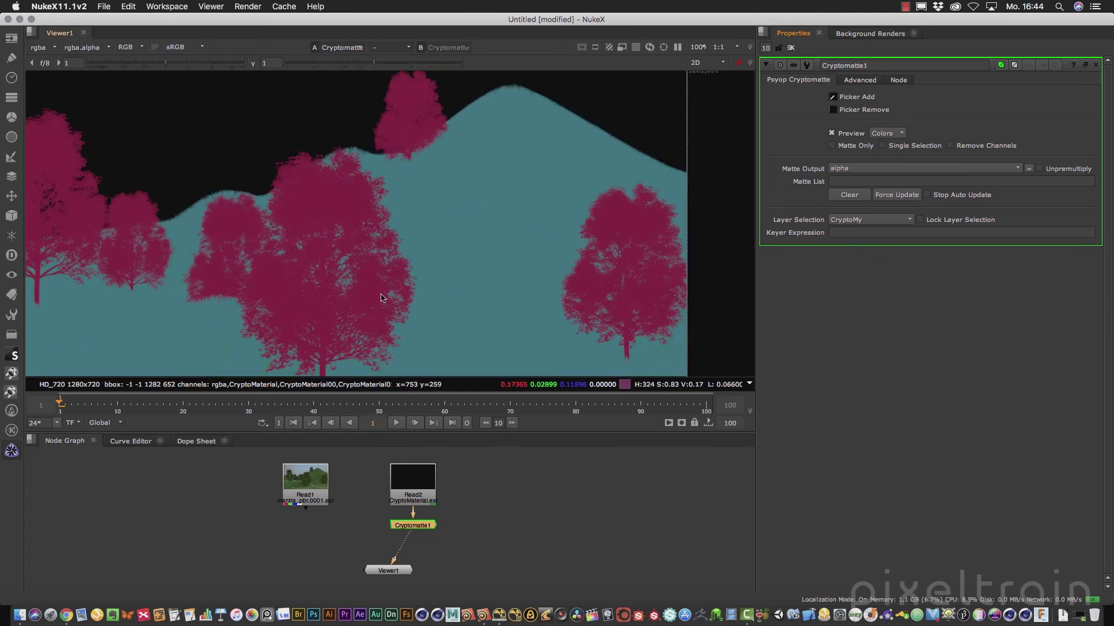
{"action": "left_click", "coordinate": [324, 208], "text": "ctrl"}
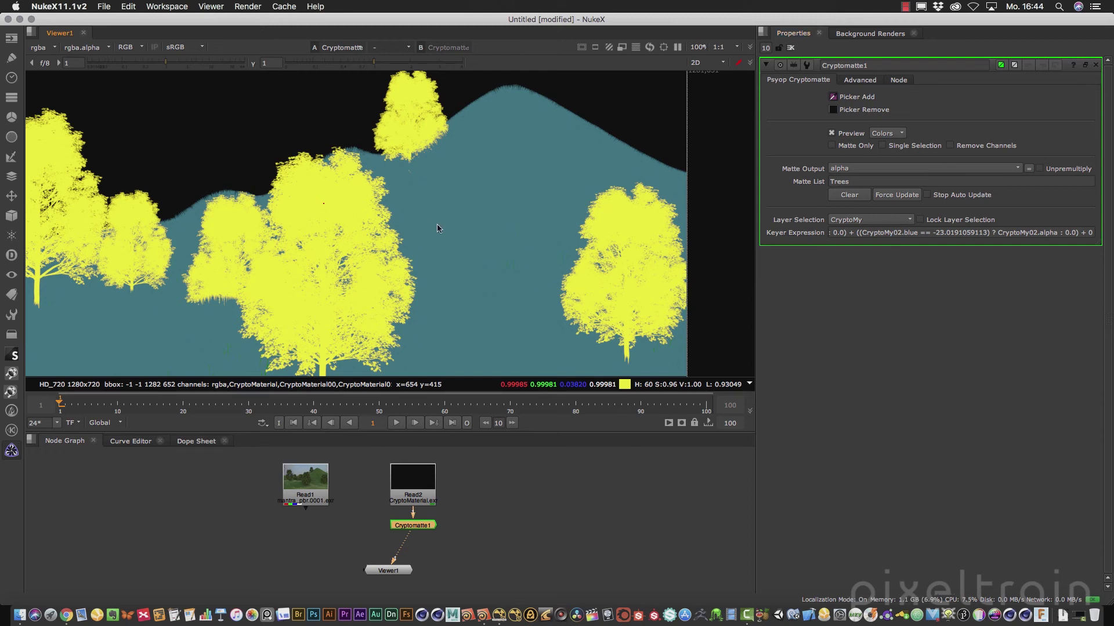
Pick a grass blade on the hillside to add Landscape to Cryptomatte1's matte list
{"action": "scroll", "coordinate": [453, 234], "scroll_direction": "up", "scroll_amount": 8}
{"action": "middle_click_drag", "start_coordinate": [623, 300], "coordinate": [482, 208]}
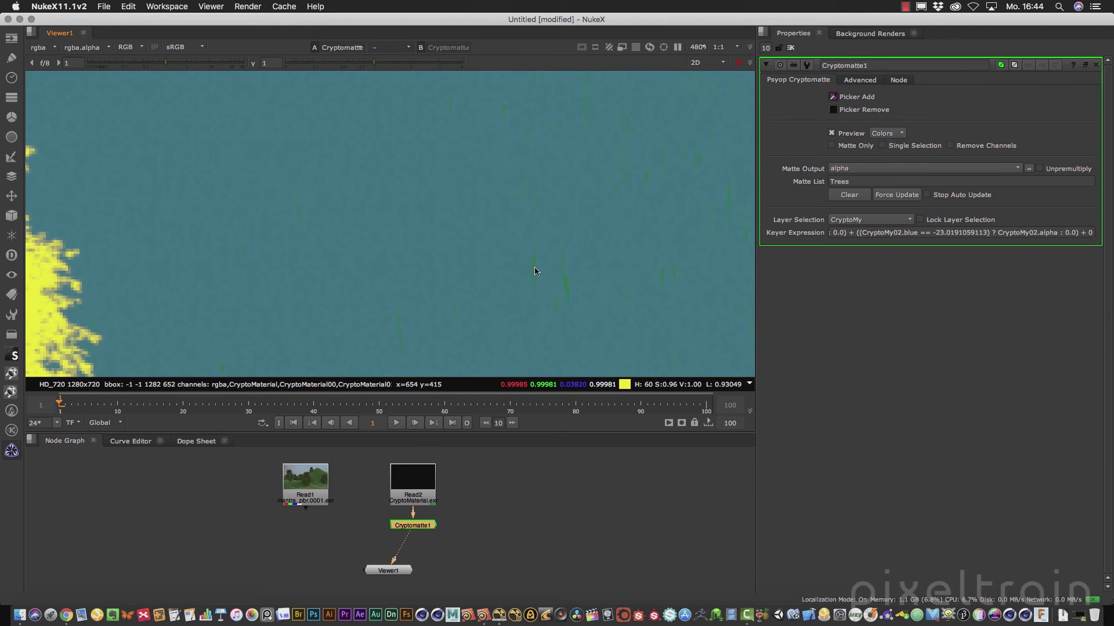
{"action": "left_click", "coordinate": [533, 267], "text": "ctrl"}
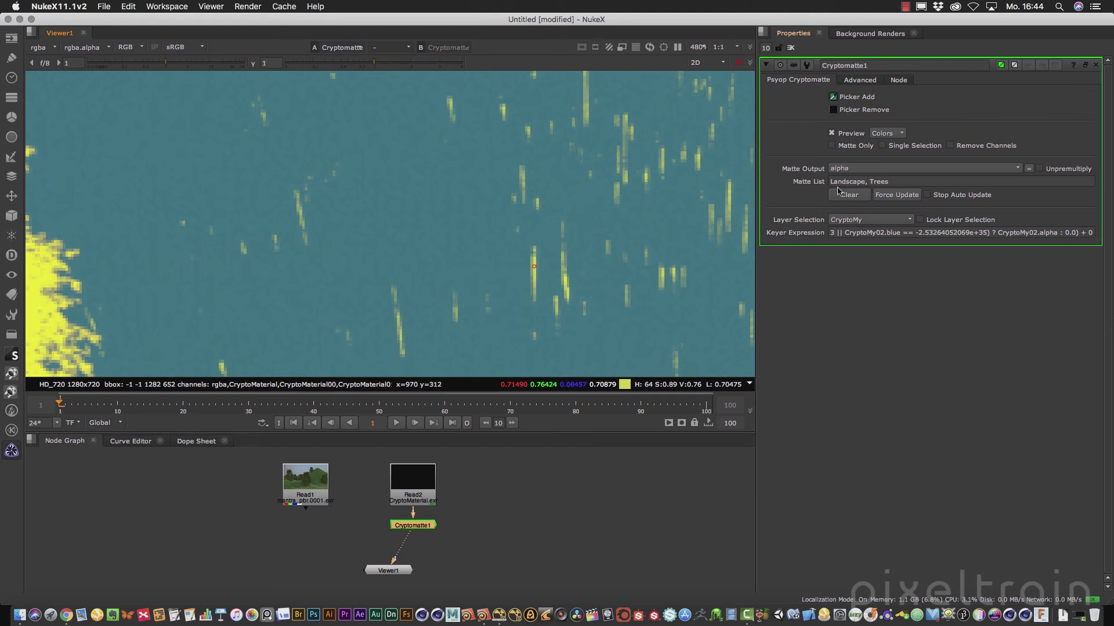
{"action": "scroll", "coordinate": [506, 309], "scroll_direction": "down", "scroll_amount": 5}
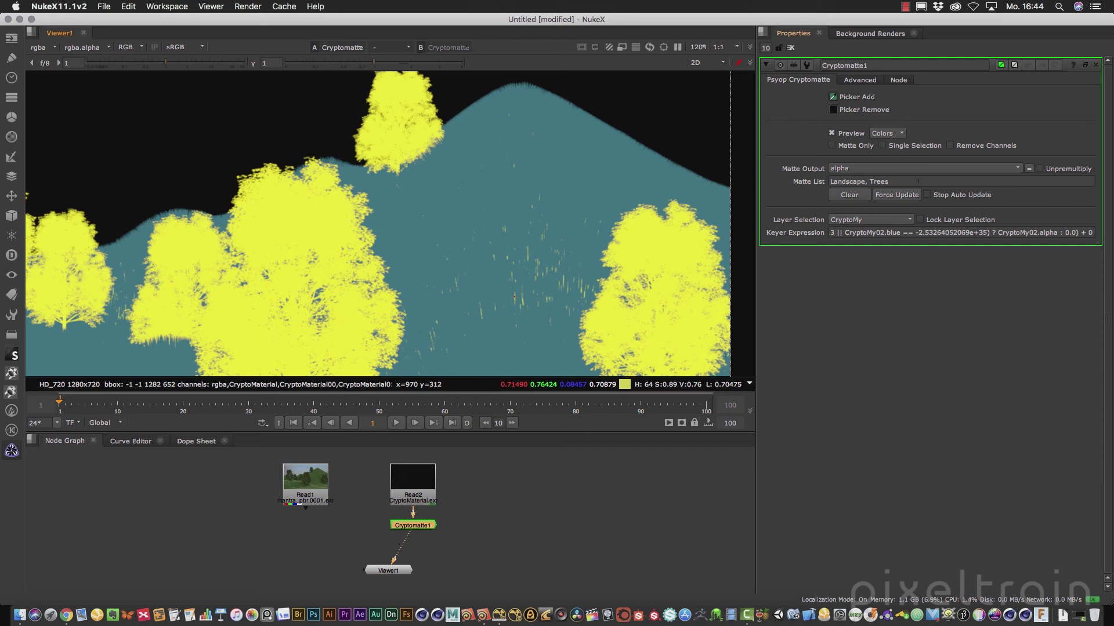
Switch to Houdini and bring up the img compositing context in the network editor
{"action": "left_click", "coordinate": [483, 613]}
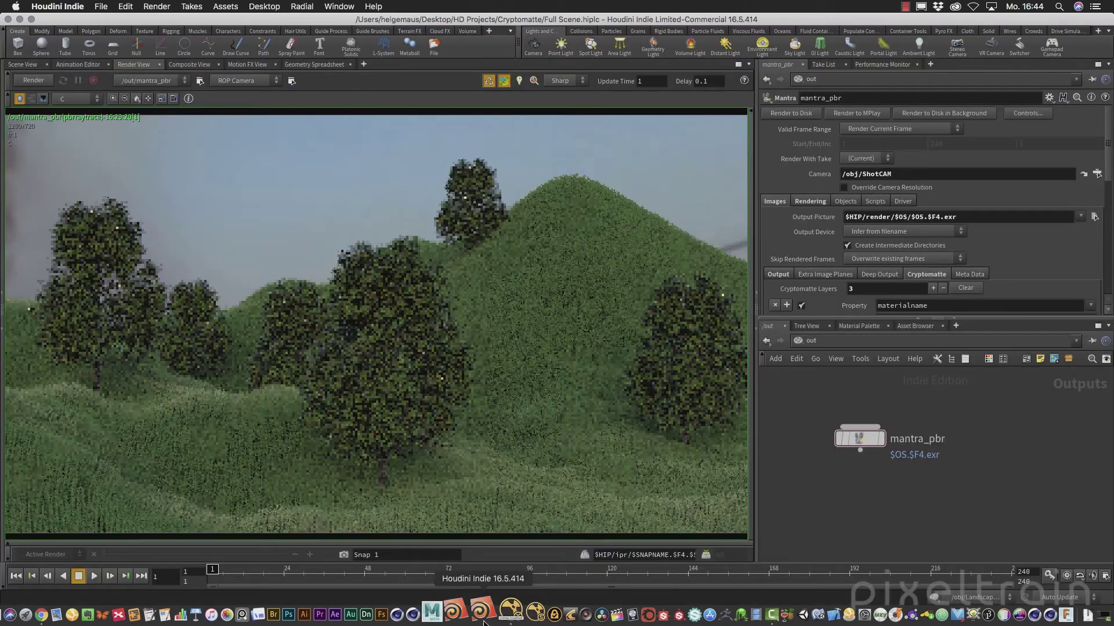
{"action": "scroll", "coordinate": [545, 384], "scroll_direction": "down", "scroll_amount": 2}
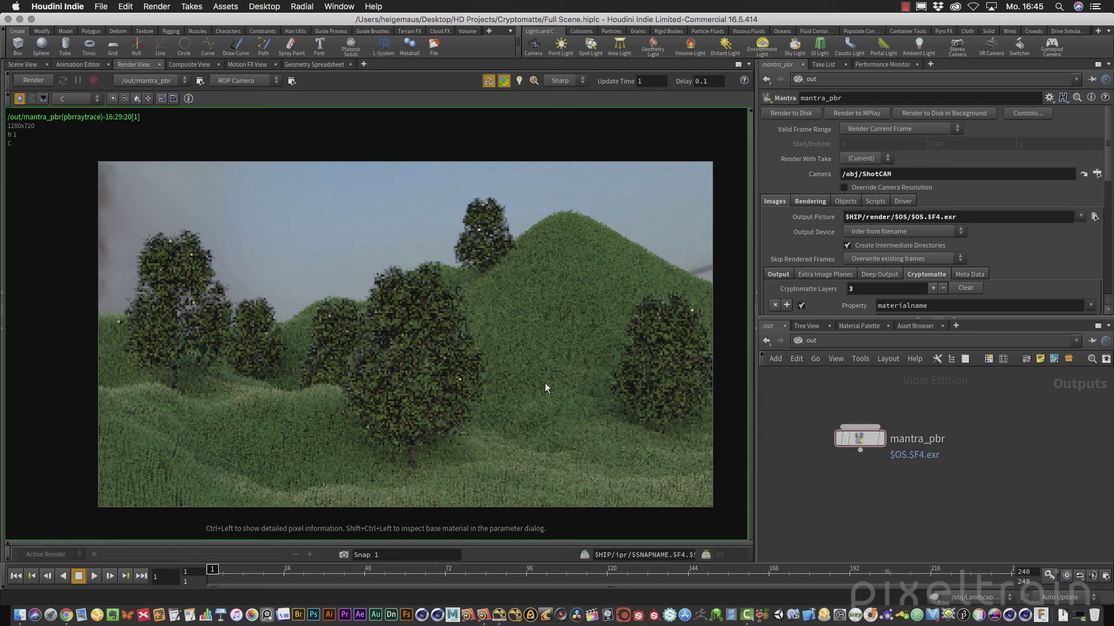
{"action": "left_click", "coordinate": [826, 342]}
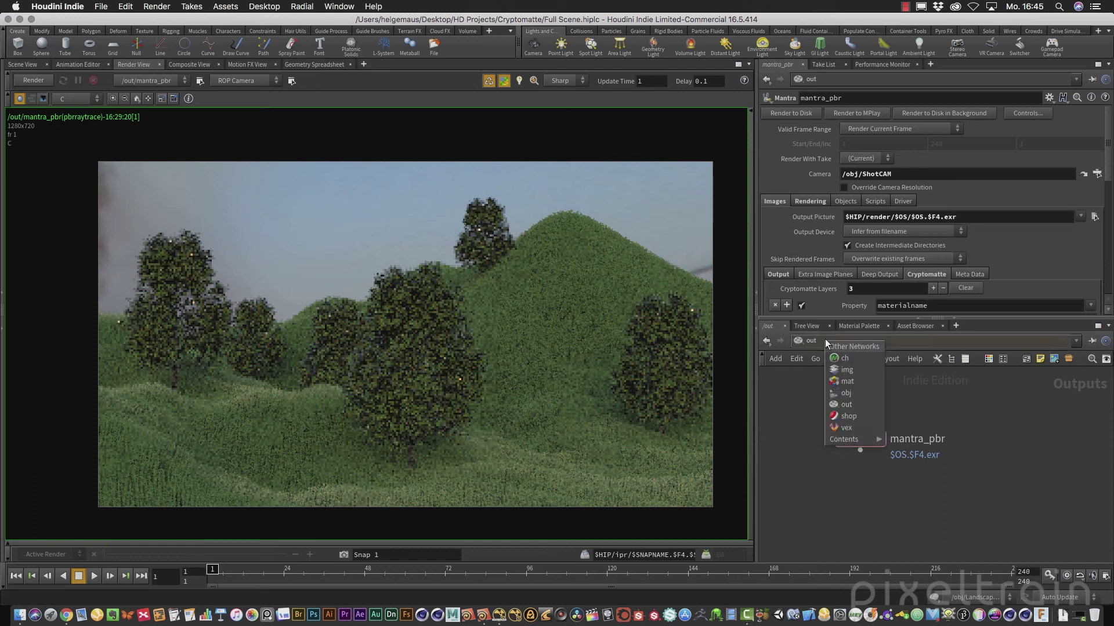
{"action": "left_click", "coordinate": [847, 370]}
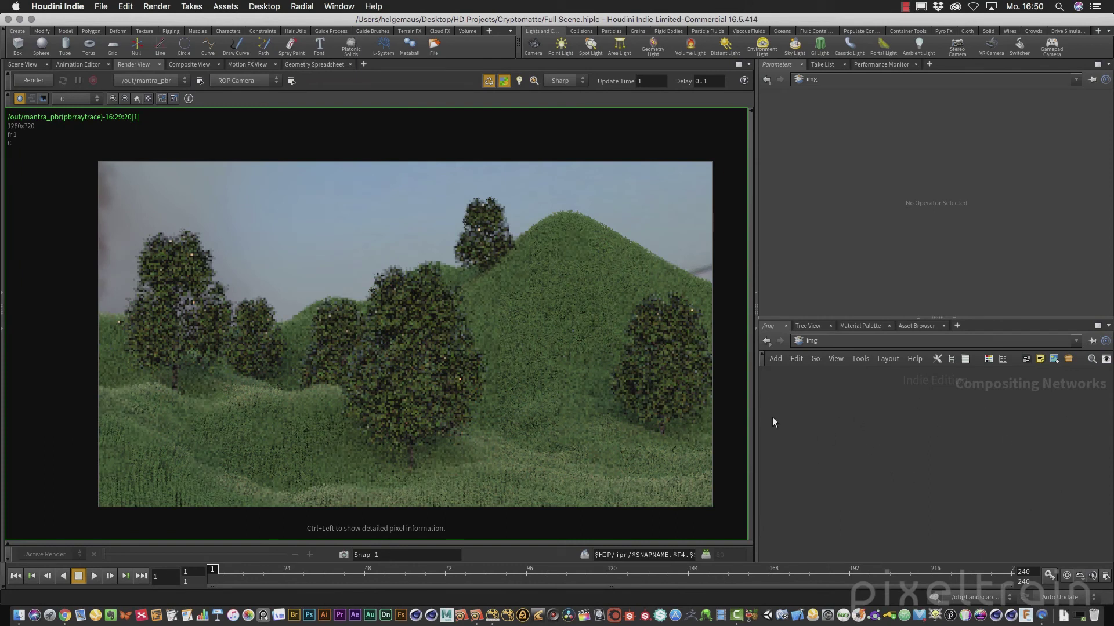
Create an Image Network in the img context, enter it, and enlarge the network editor pane
{"action": "key", "text": "Tab"}
{"action": "mouse_move", "coordinate": [921, 452]}
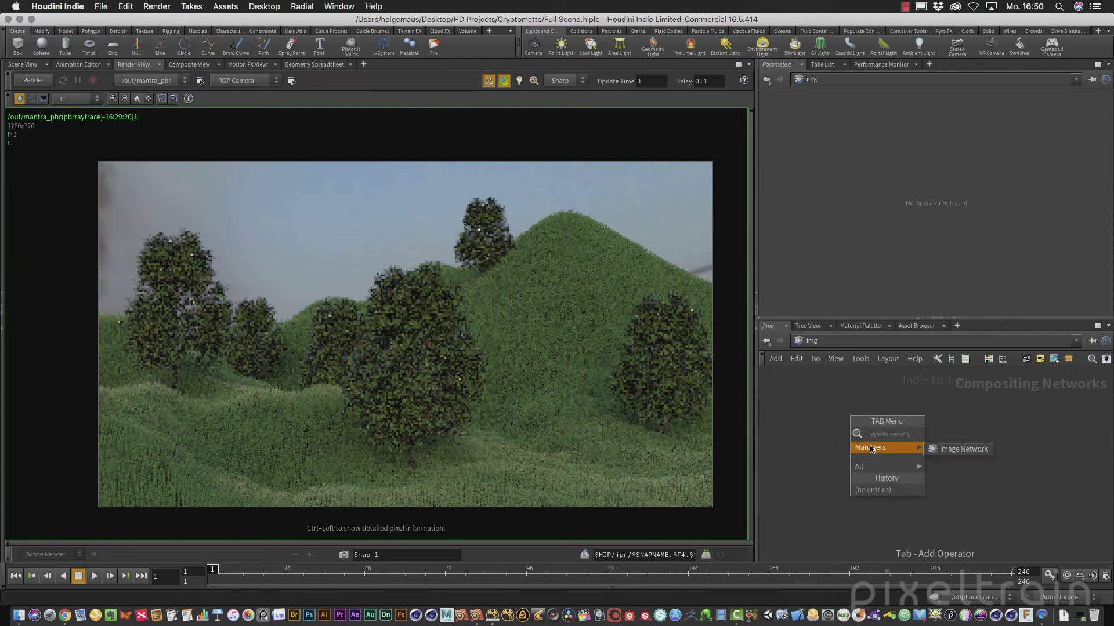
{"action": "left_click", "coordinate": [960, 451]}
{"action": "left_click", "coordinate": [875, 416]}
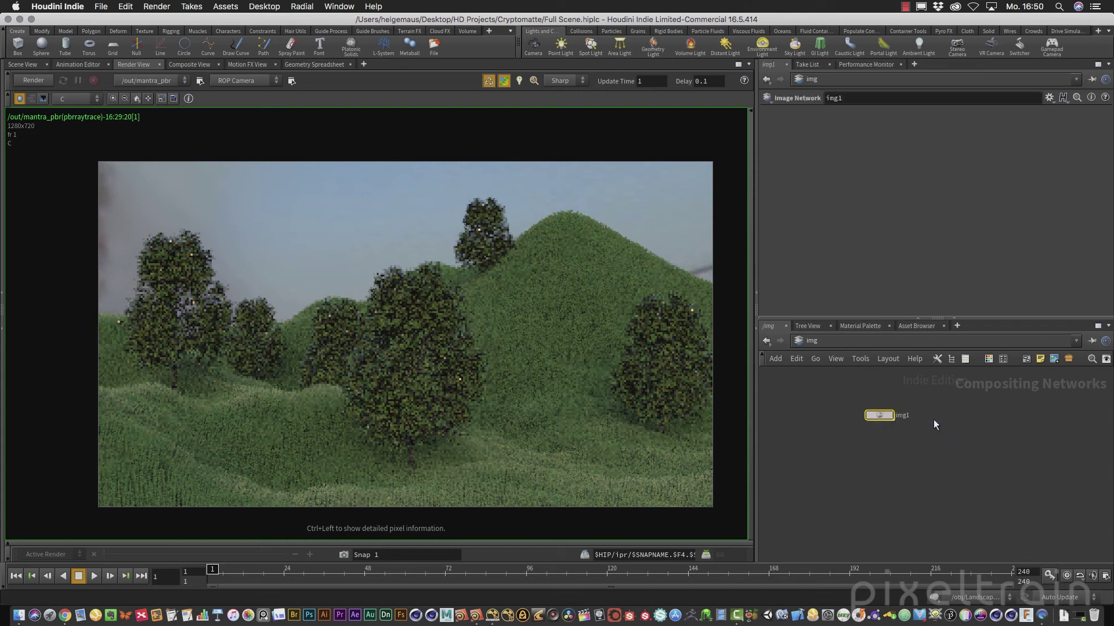
{"action": "double_click", "coordinate": [882, 415]}
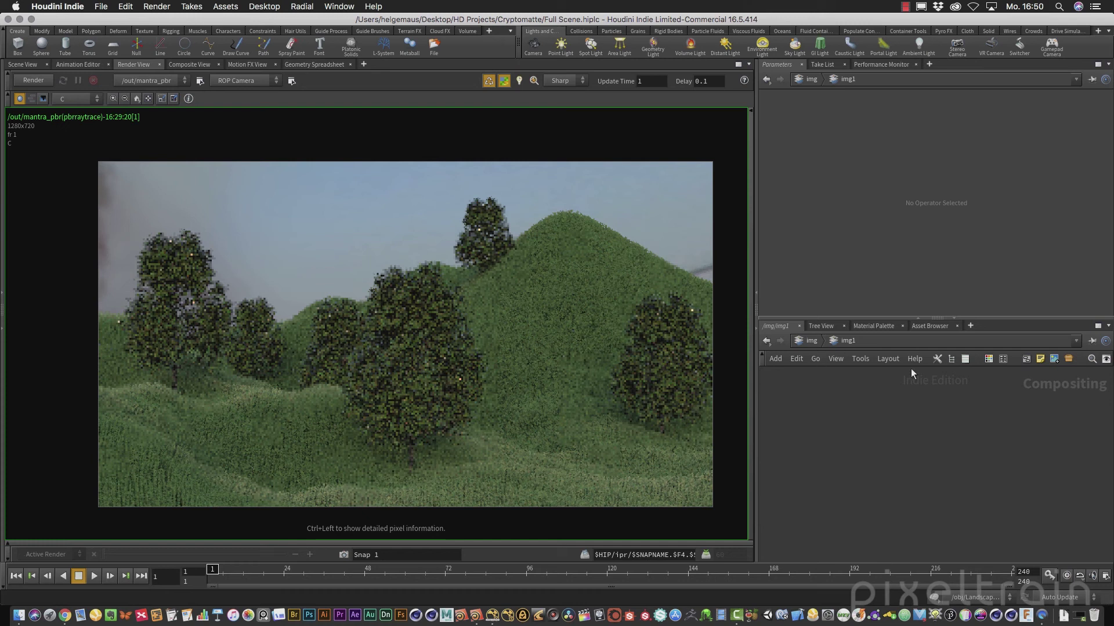
{"action": "left_click_drag", "start_coordinate": [997, 316], "coordinate": [998, 248]}
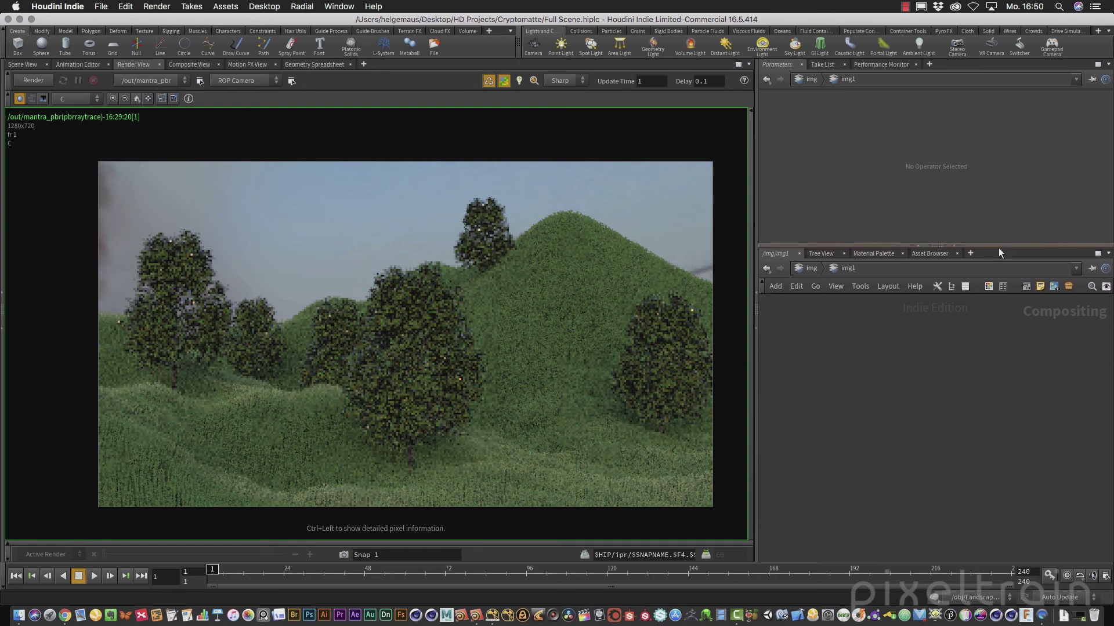
{"action": "left_click_drag", "start_coordinate": [757, 360], "coordinate": [690, 360]}
{"action": "key", "text": "Tab"}
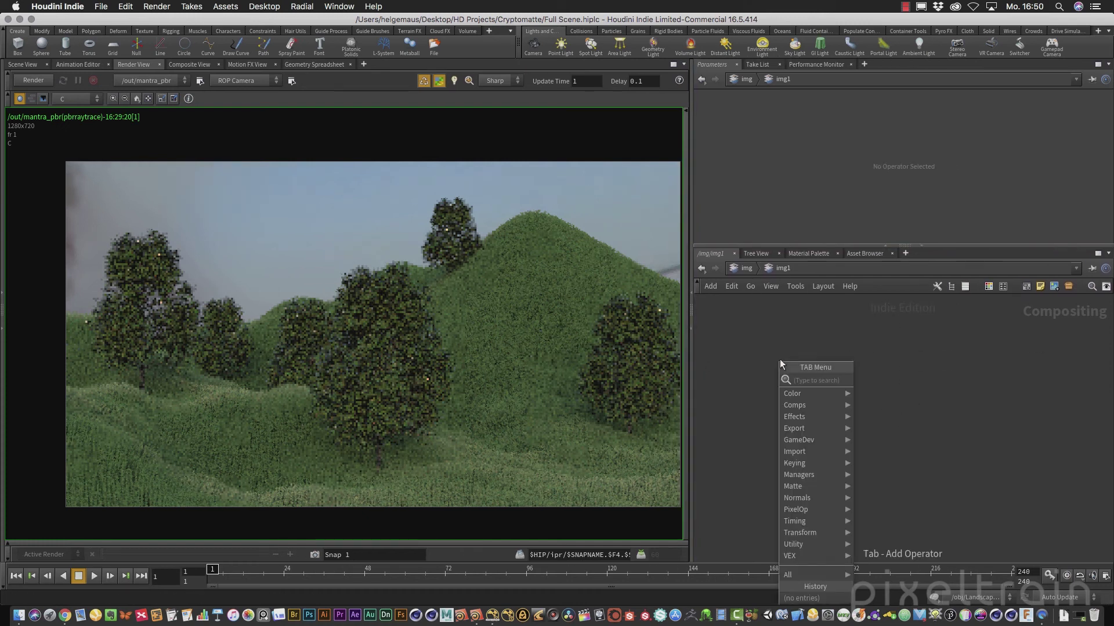
{"action": "mouse_move", "coordinate": [800, 405]}
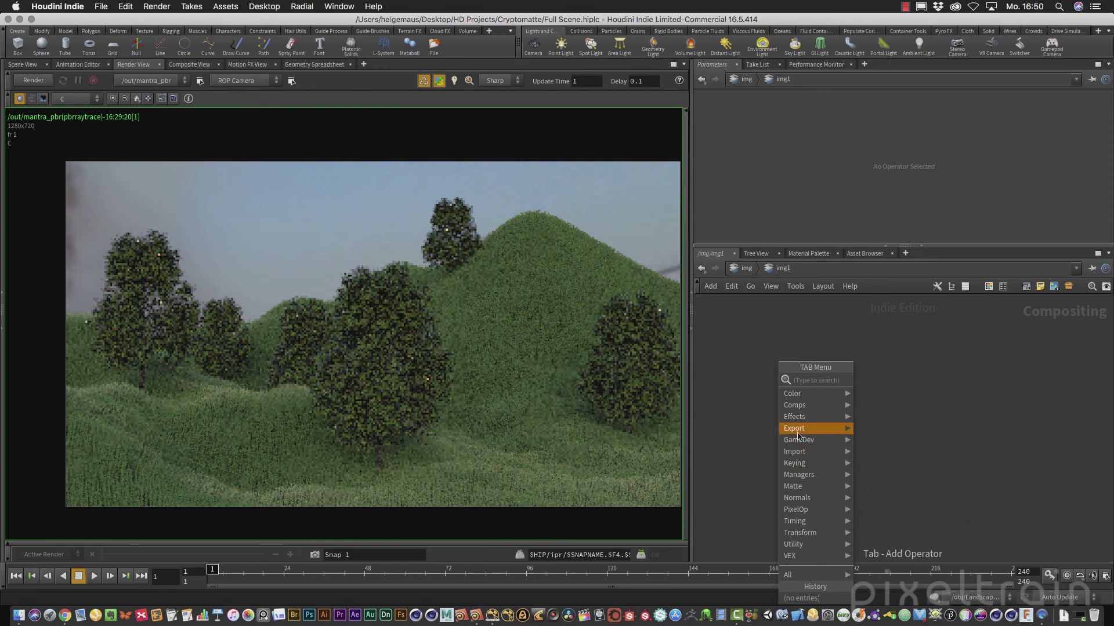
{"action": "mouse_move", "coordinate": [790, 487]}
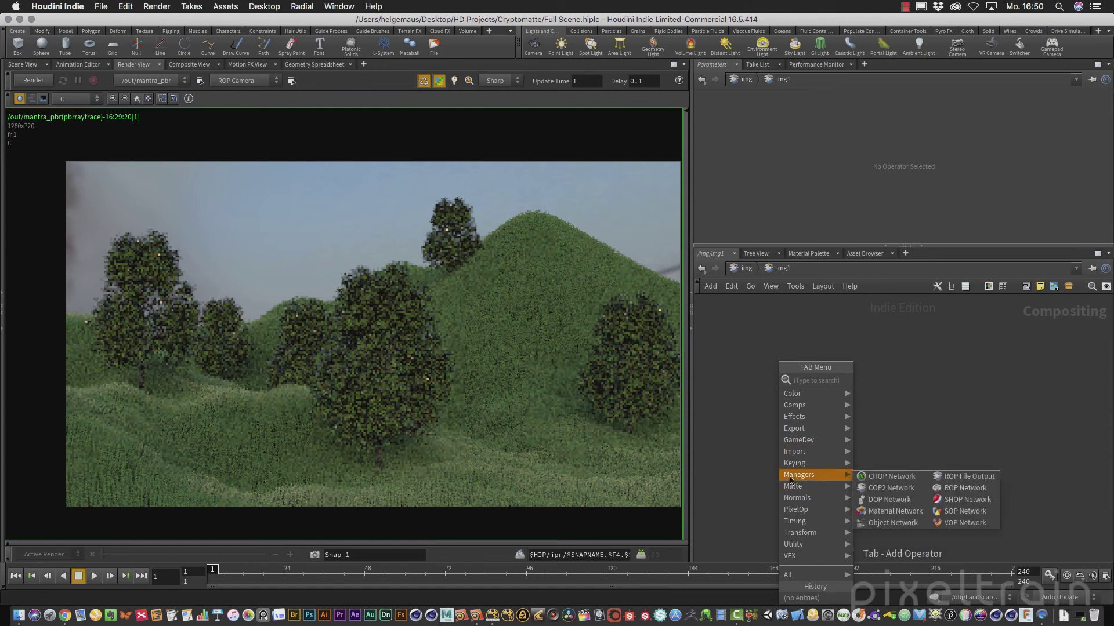
{"action": "left_click", "coordinate": [928, 349]}
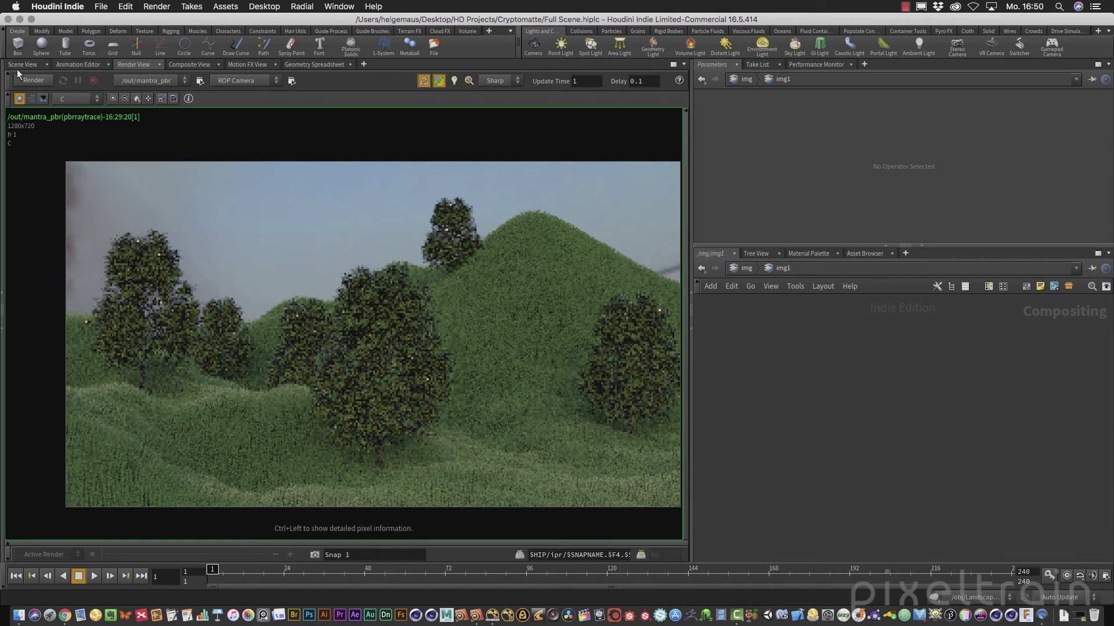
Show the Composite View with its display options toolbar and place a File node inside img1
{"action": "left_click", "coordinate": [181, 65]}
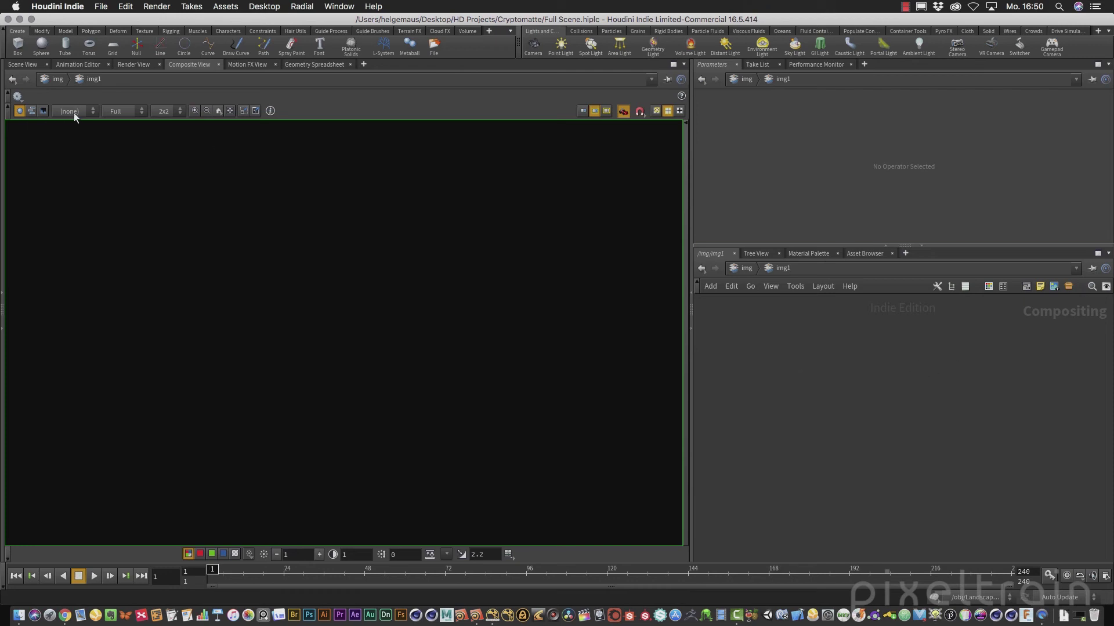
{"action": "left_click", "coordinate": [685, 185]}
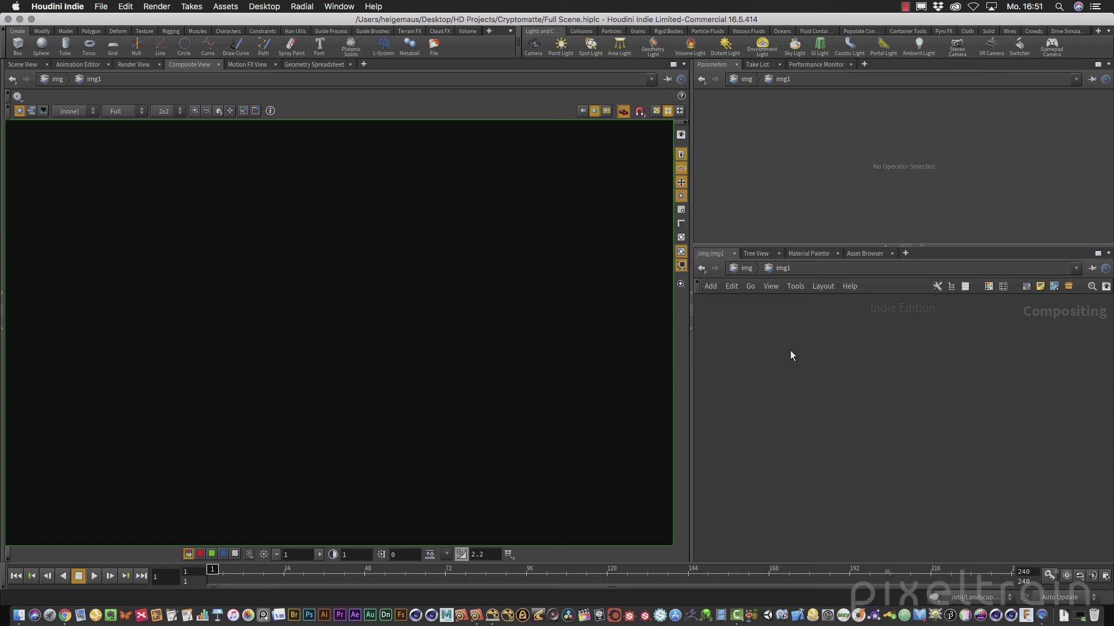
{"action": "key", "text": "Tab"}
{"action": "type", "text": "file"}
{"action": "key", "text": "Return"}
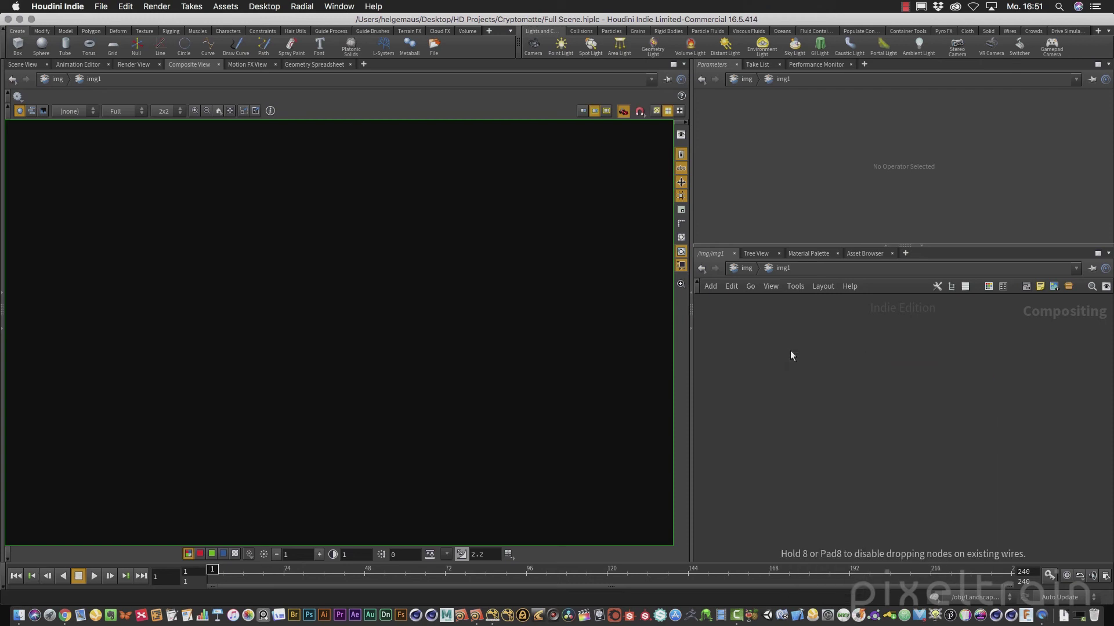
{"action": "left_click", "coordinate": [790, 354]}
{"action": "left_click", "coordinate": [806, 348]}
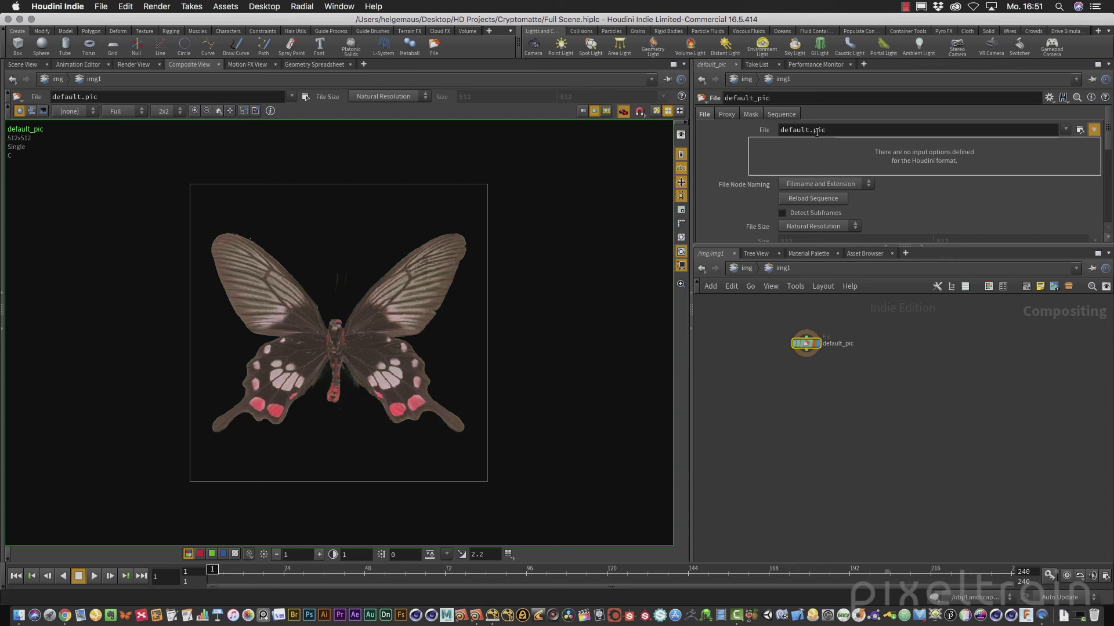
Load $HIP/render/mantra_pbr/mantra_pbr.0001.exr into the File node
{"action": "left_click", "coordinate": [1079, 130]}
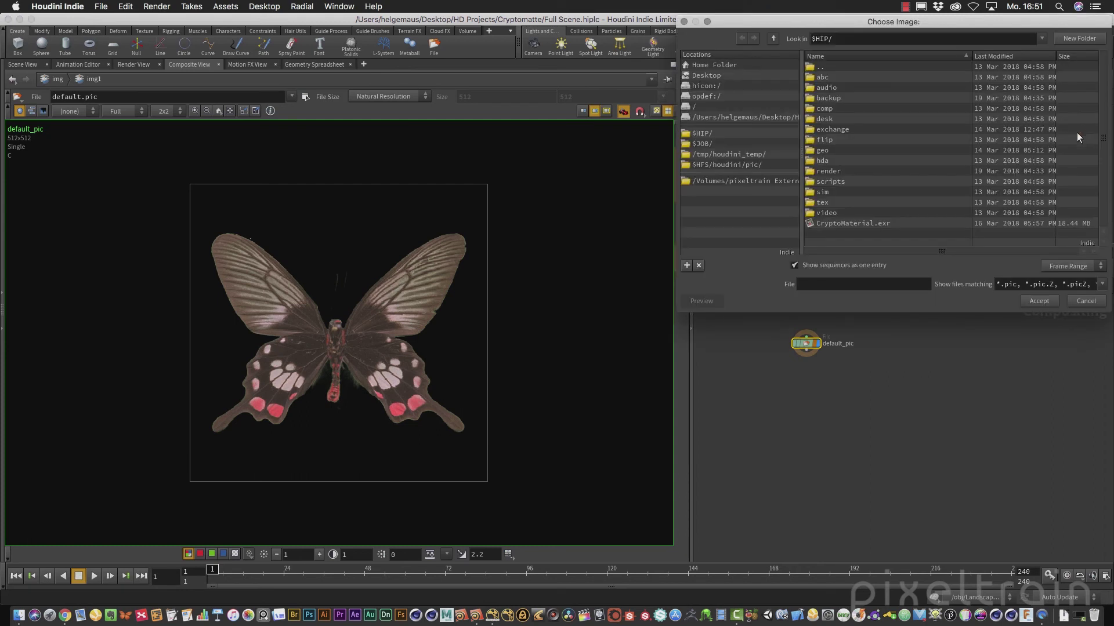
{"action": "left_click_drag", "start_coordinate": [976, 30], "coordinate": [659, 104]}
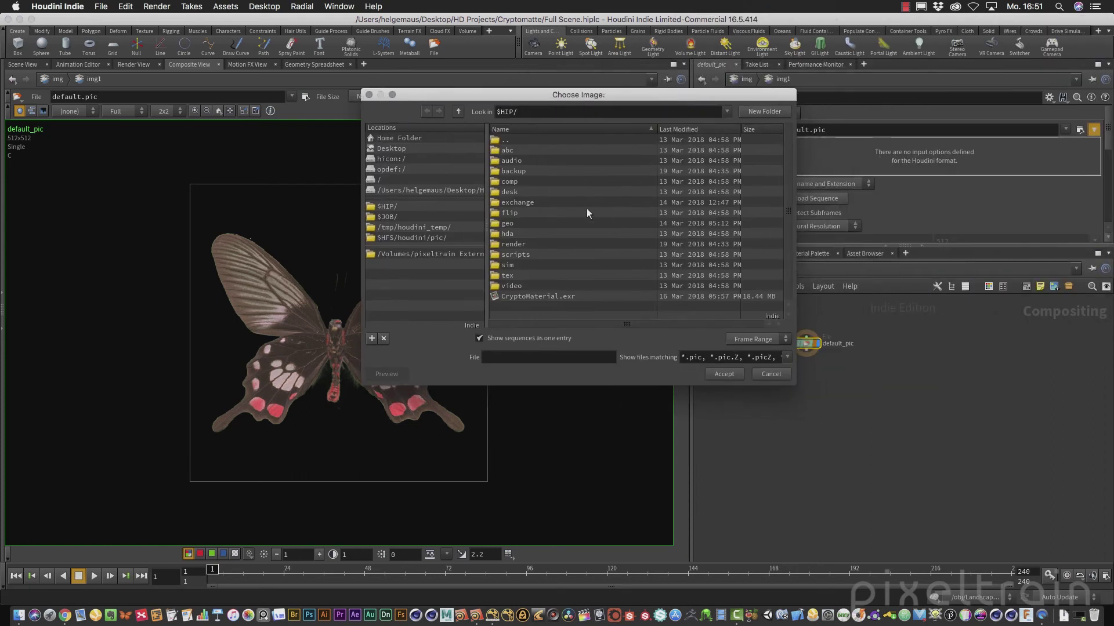
{"action": "double_click", "coordinate": [505, 244]}
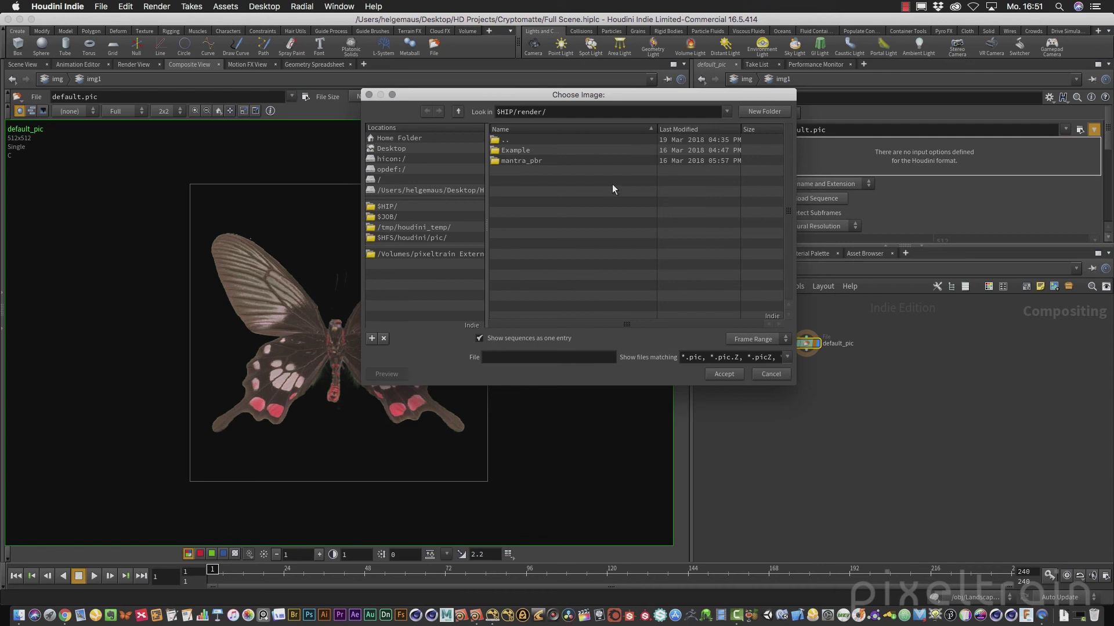
{"action": "double_click", "coordinate": [530, 160]}
{"action": "left_click", "coordinate": [555, 151]}
{"action": "left_click", "coordinate": [728, 374]}
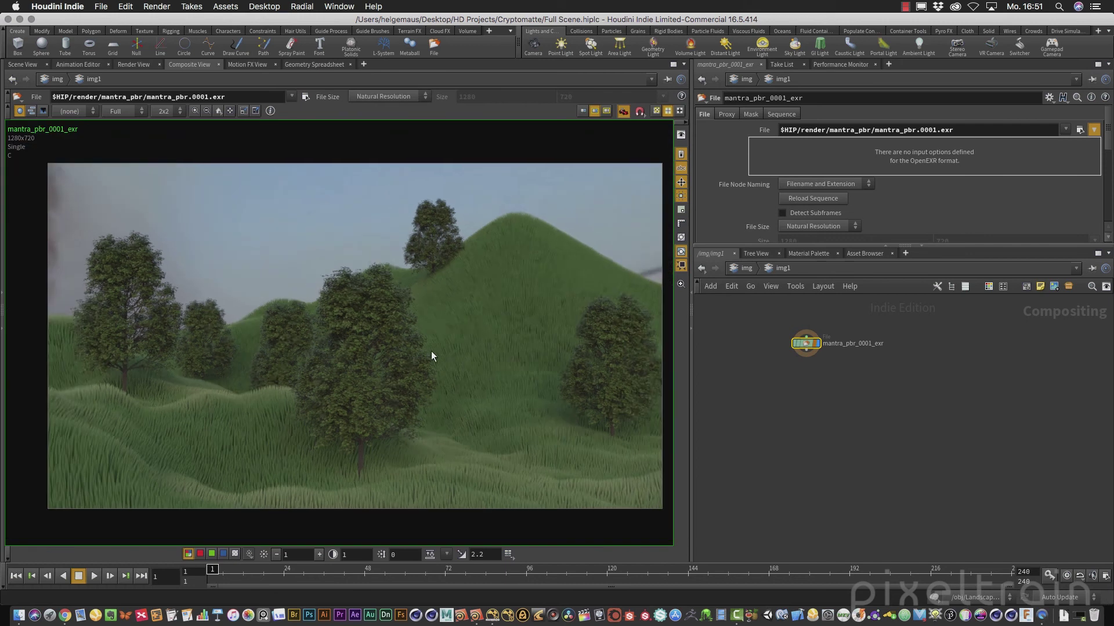
{"action": "scroll", "coordinate": [431, 356], "scroll_direction": "up", "scroll_amount": 2}
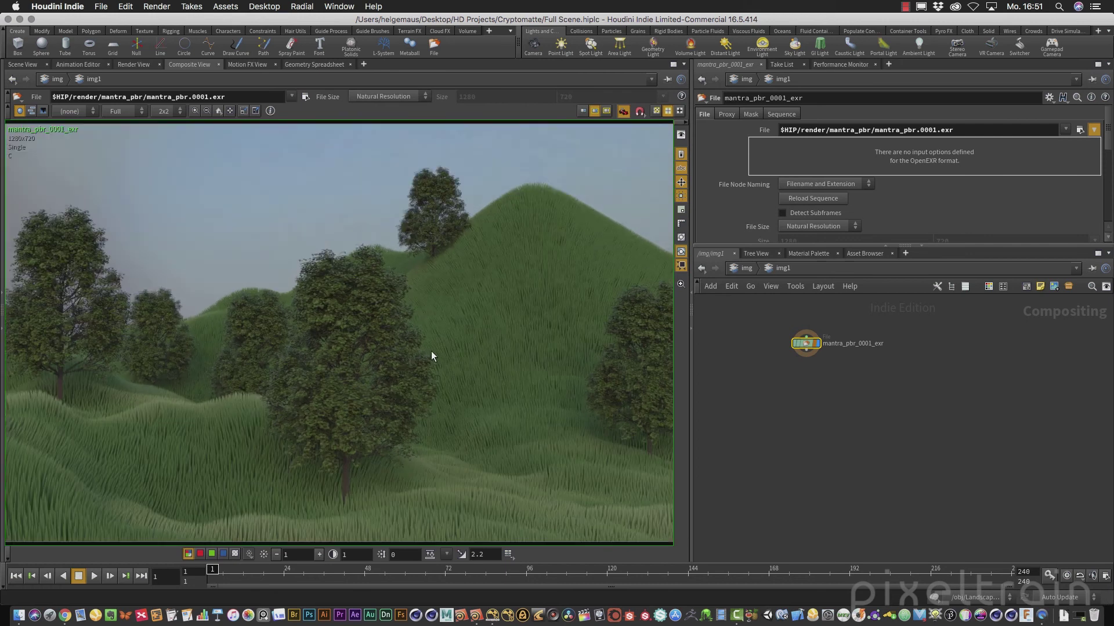
{"action": "scroll", "coordinate": [431, 350], "scroll_direction": "down", "scroll_amount": 3}
{"action": "scroll", "coordinate": [462, 346], "scroll_direction": "up", "scroll_amount": 2}
{"action": "mouse_move", "coordinate": [355, 337]}
{"action": "middle_mouse_down"}
{"action": "mouse_move", "coordinate": [489, 356]}
{"action": "mouse_move", "coordinate": [314, 365]}
{"action": "mouse_move", "coordinate": [304, 347]}
{"action": "mouse_move", "coordinate": [370, 322]}
{"action": "mouse_move", "coordinate": [364, 332]}
{"action": "middle_mouse_up"}
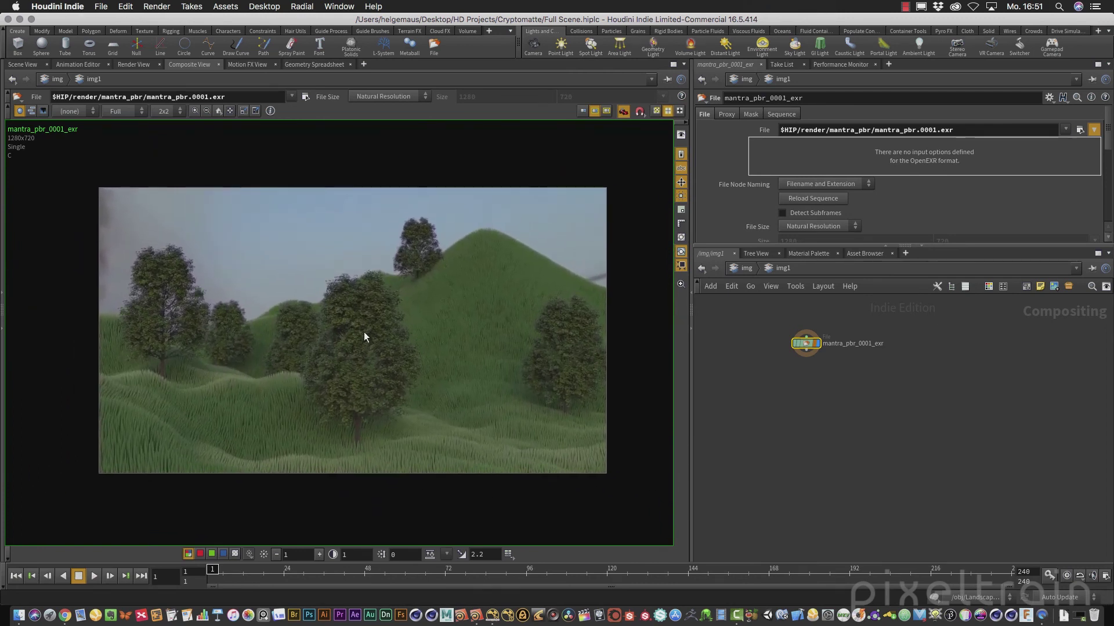
{"action": "scroll", "coordinate": [364, 332], "scroll_direction": "up", "scroll_amount": 1}
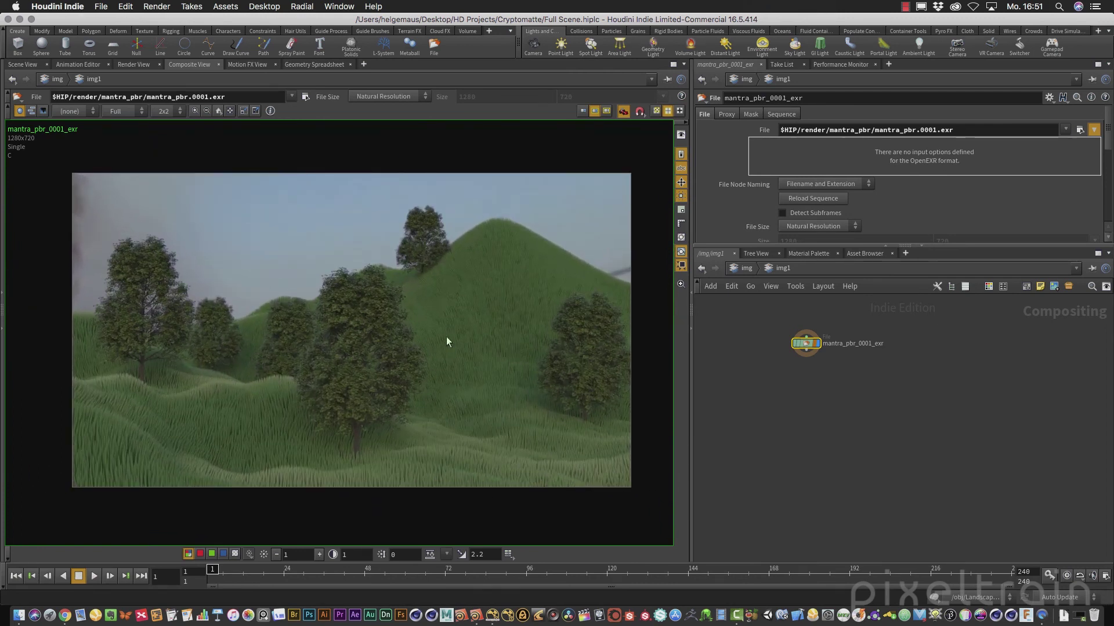
Move the beauty render's File node aside and place a second File node beside it
{"action": "left_click_drag", "start_coordinate": [805, 344], "coordinate": [772, 342]}
{"action": "key", "text": "Tab"}
{"action": "type", "text": "file"}
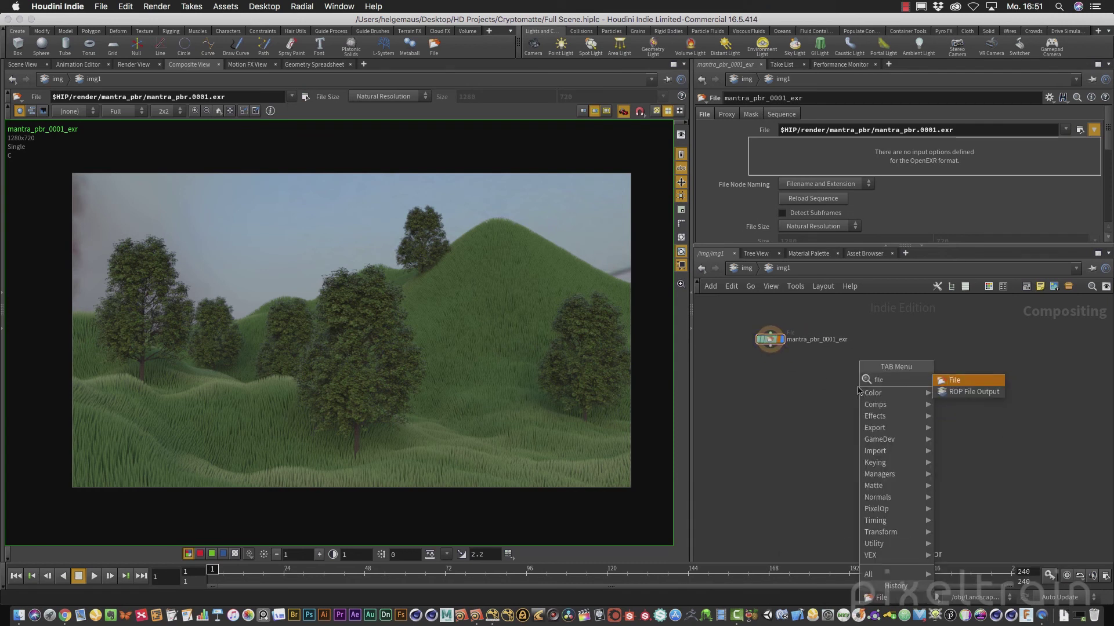
{"action": "key", "text": "Return"}
{"action": "left_click", "coordinate": [912, 348]}
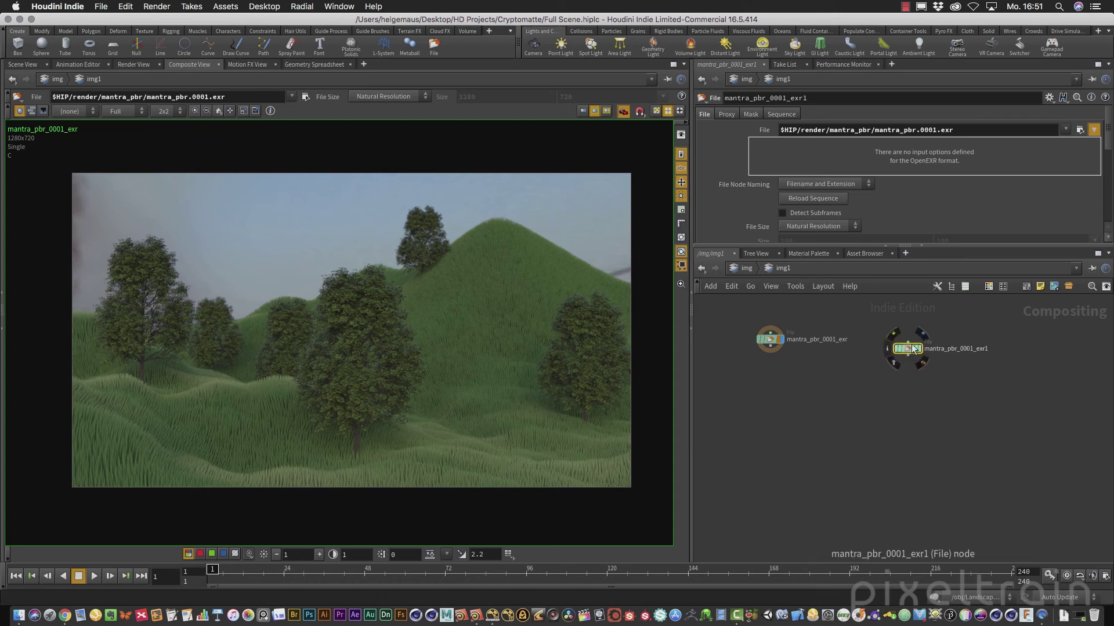
Load $HIP/CryptoMaterial.exr into the second File node and display it in the Composite View
{"action": "left_click", "coordinate": [1076, 130]}
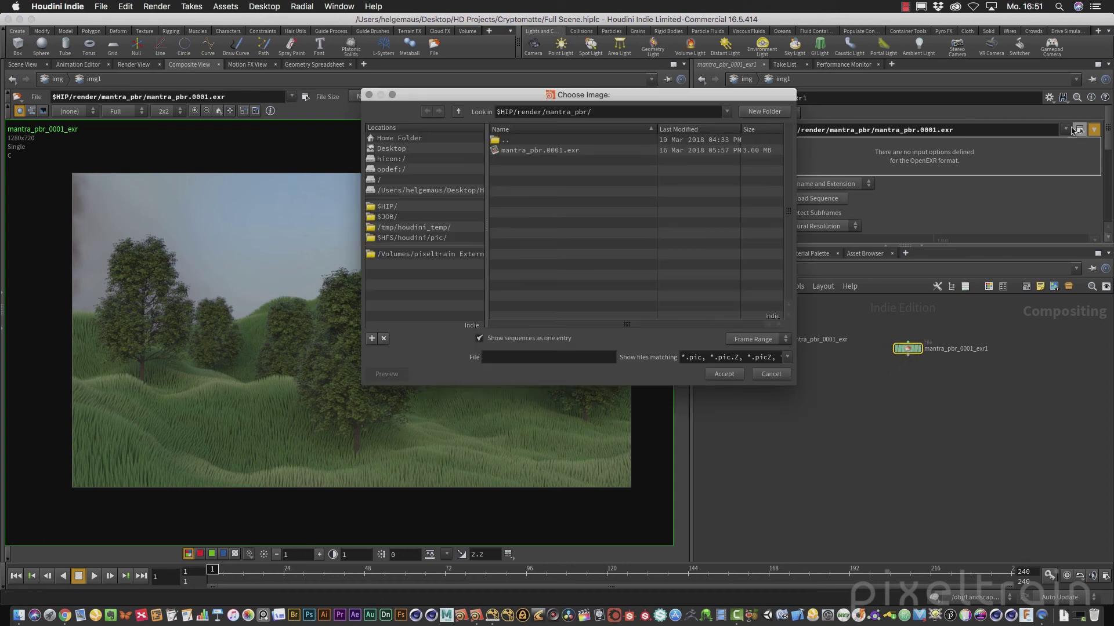
{"action": "double_click", "coordinate": [513, 139]}
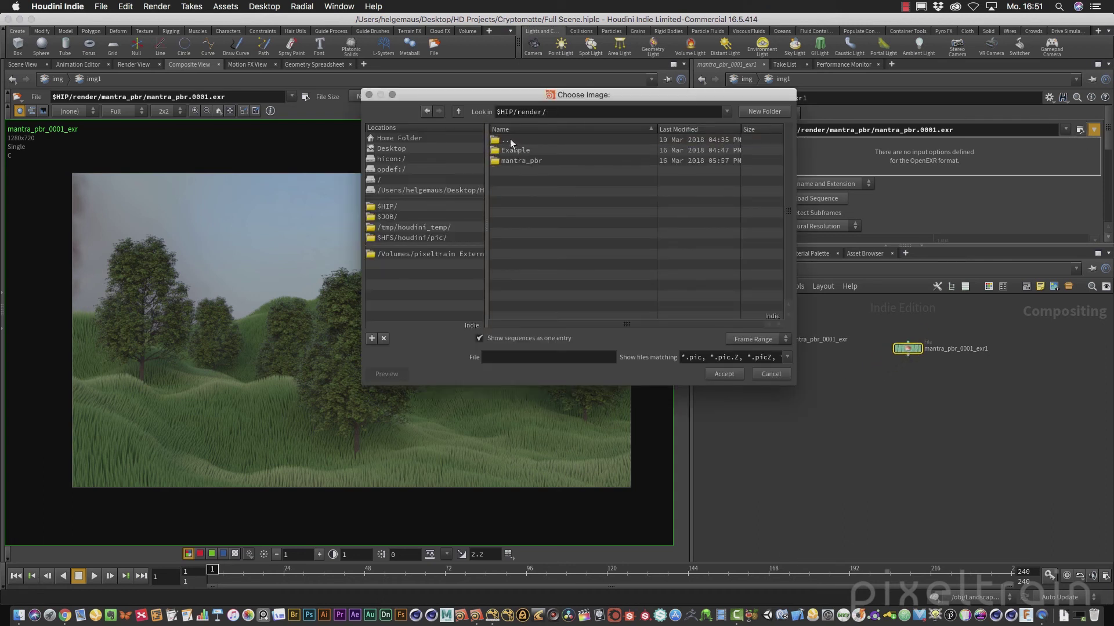
{"action": "double_click", "coordinate": [509, 140]}
{"action": "left_click", "coordinate": [508, 298]}
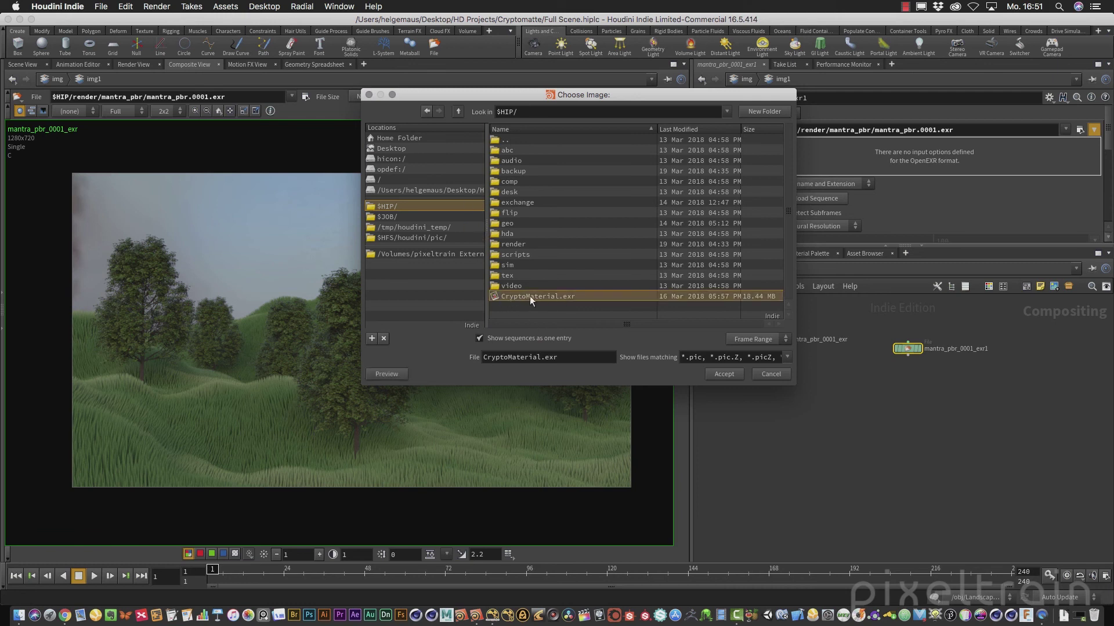
{"action": "left_click", "coordinate": [727, 374]}
{"action": "left_click", "coordinate": [920, 349]}
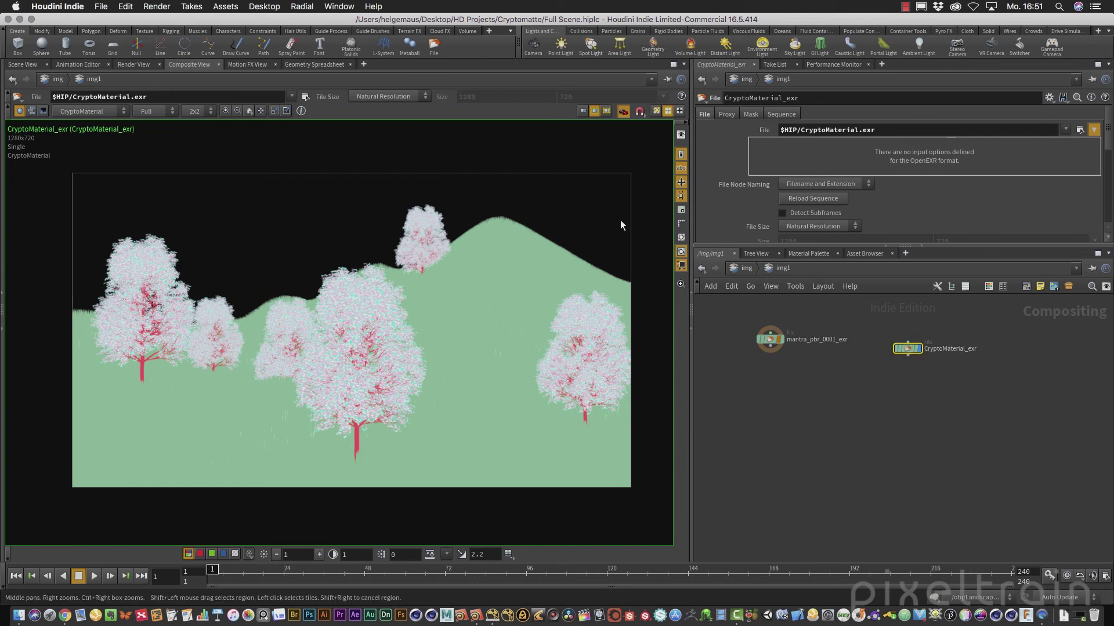
View the CryptoMy and CryptoName planes of the CryptoMaterial image in the Composite View
{"action": "left_click", "coordinate": [124, 111]}
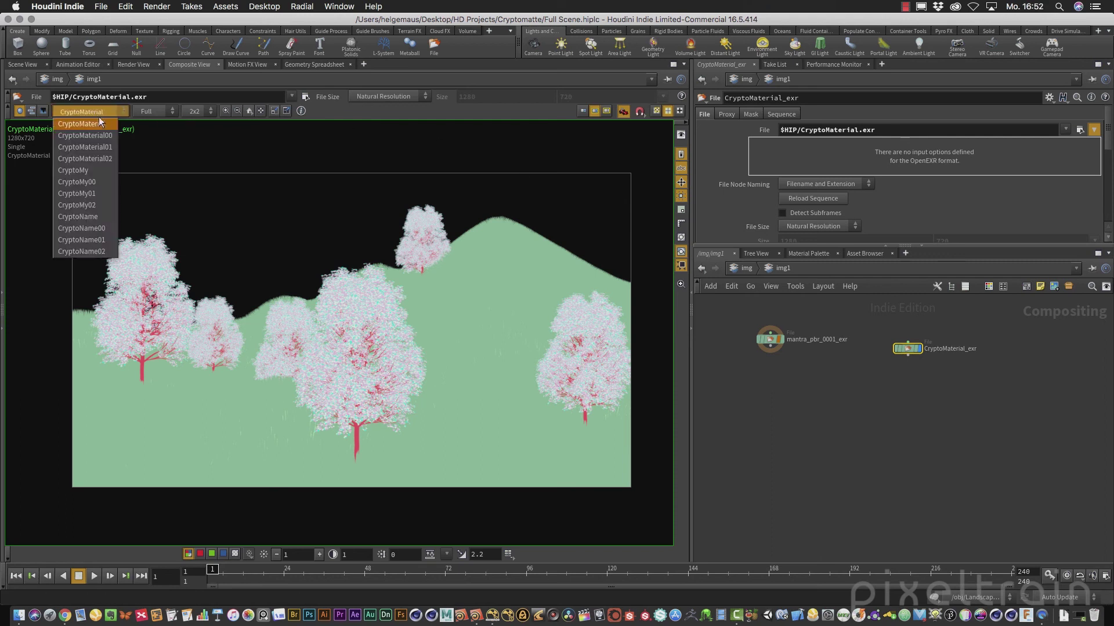
{"action": "left_click", "coordinate": [84, 172]}
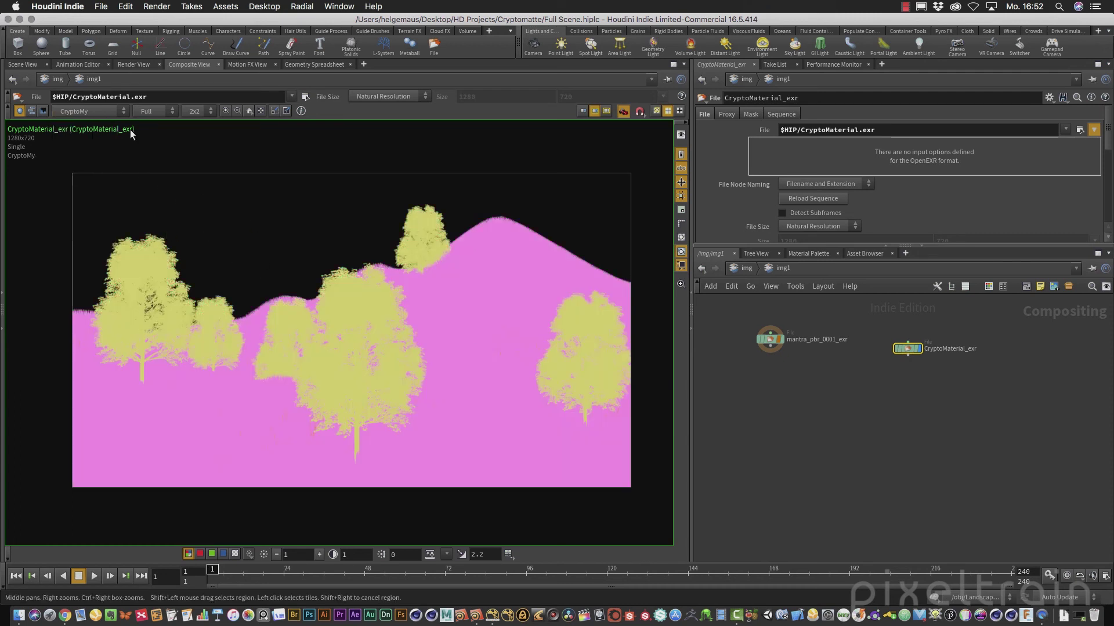
{"action": "left_click", "coordinate": [102, 110]}
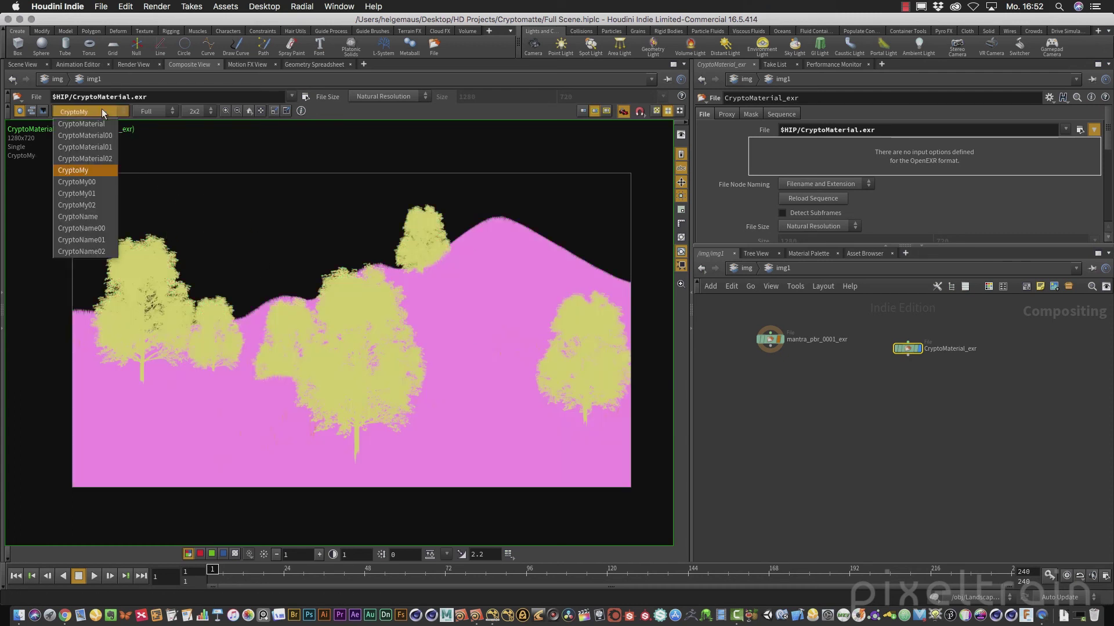
{"action": "left_click", "coordinate": [96, 217]}
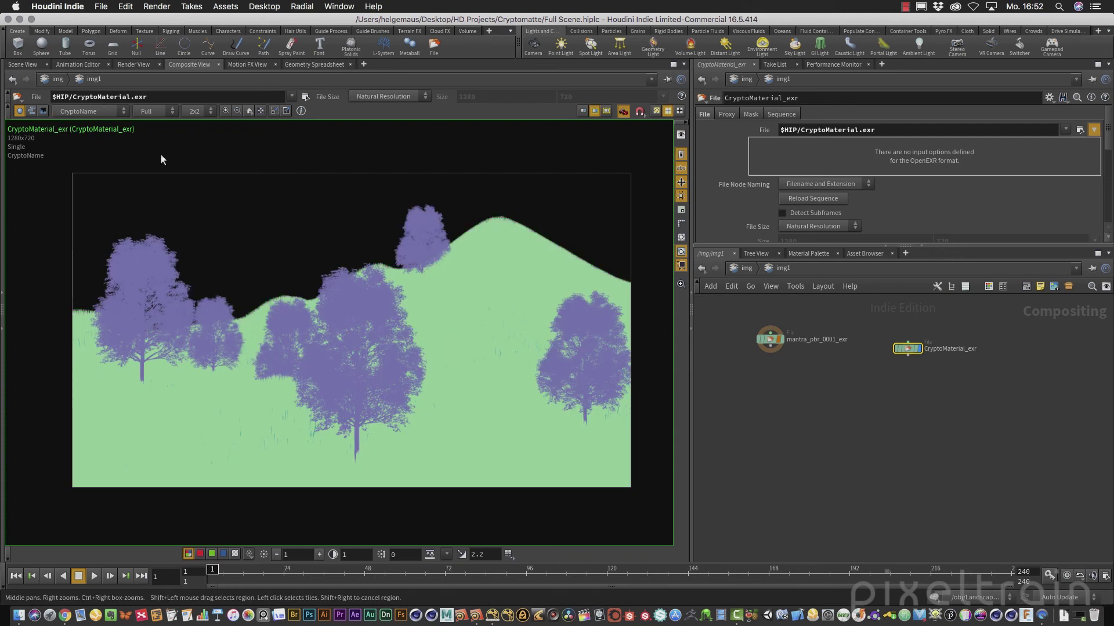
{"action": "left_click", "coordinate": [105, 111]}
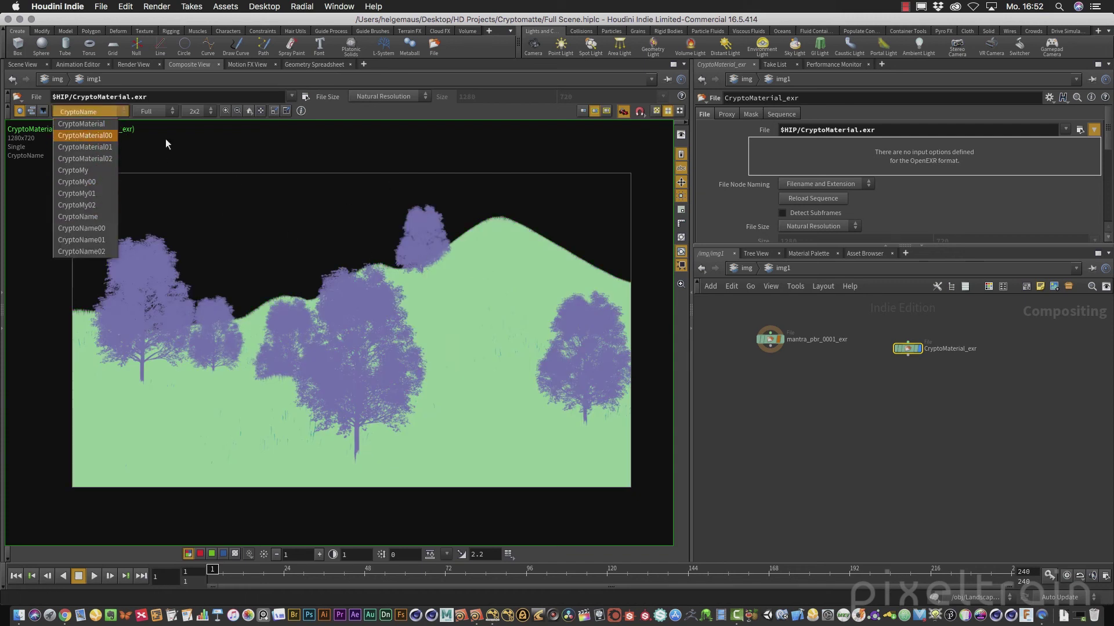
{"action": "left_click", "coordinate": [405, 110]}
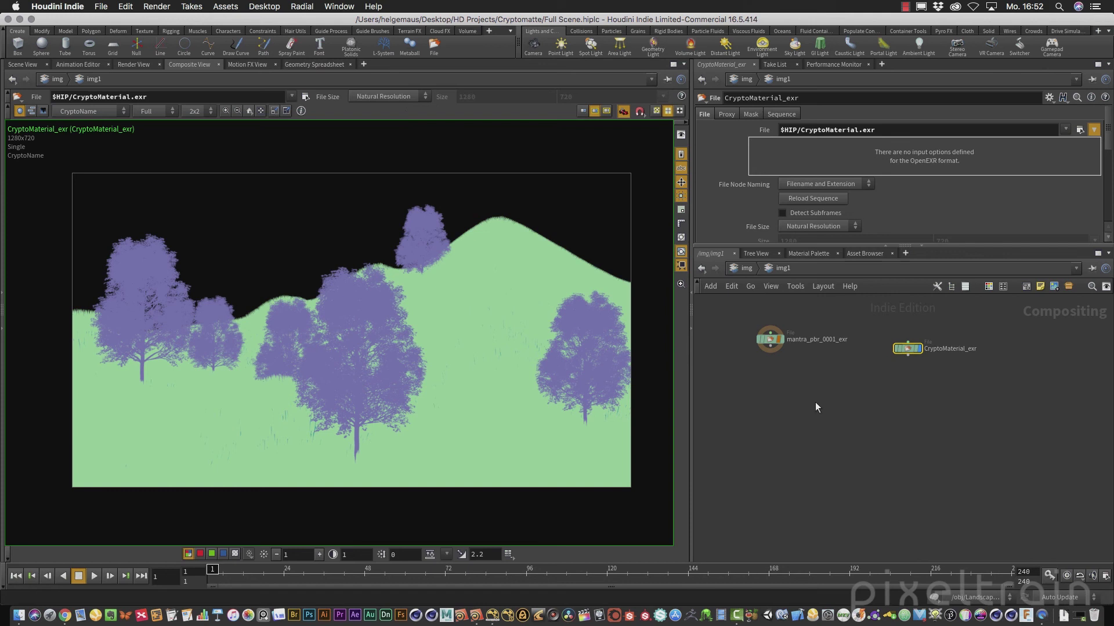
Add a Cryptomatte node below the File nodes, wire CryptoMaterial_exr into its first input and display it
{"action": "scroll", "coordinate": [846, 374], "scroll_direction": "up", "scroll_amount": 2}
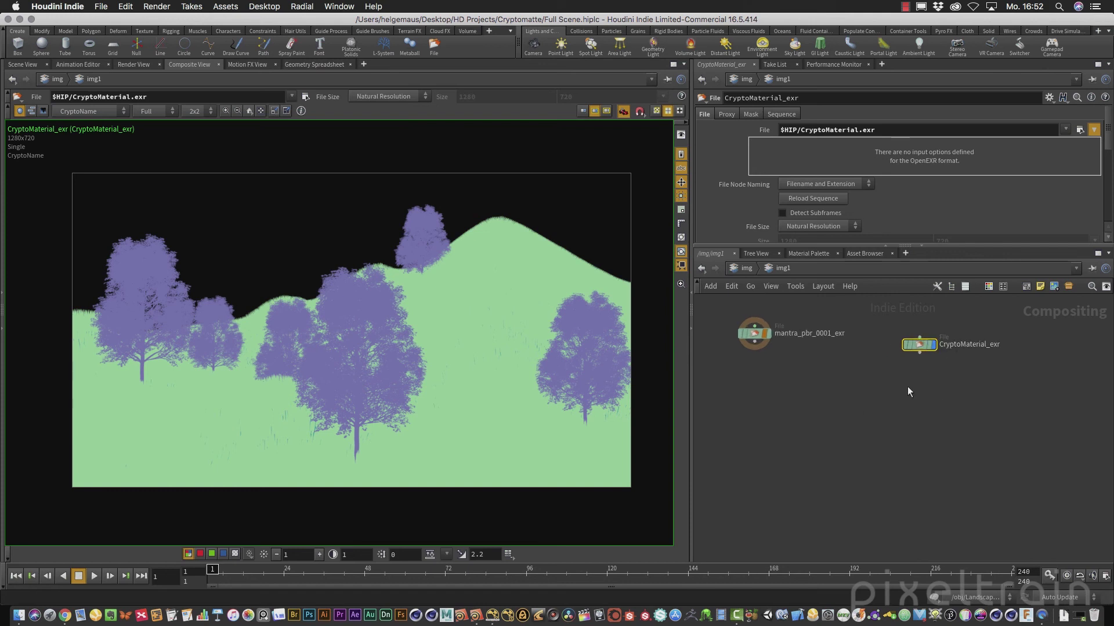
{"action": "left_click", "coordinate": [852, 402]}
{"action": "key", "text": "Tab"}
{"action": "type", "text": "cry"}
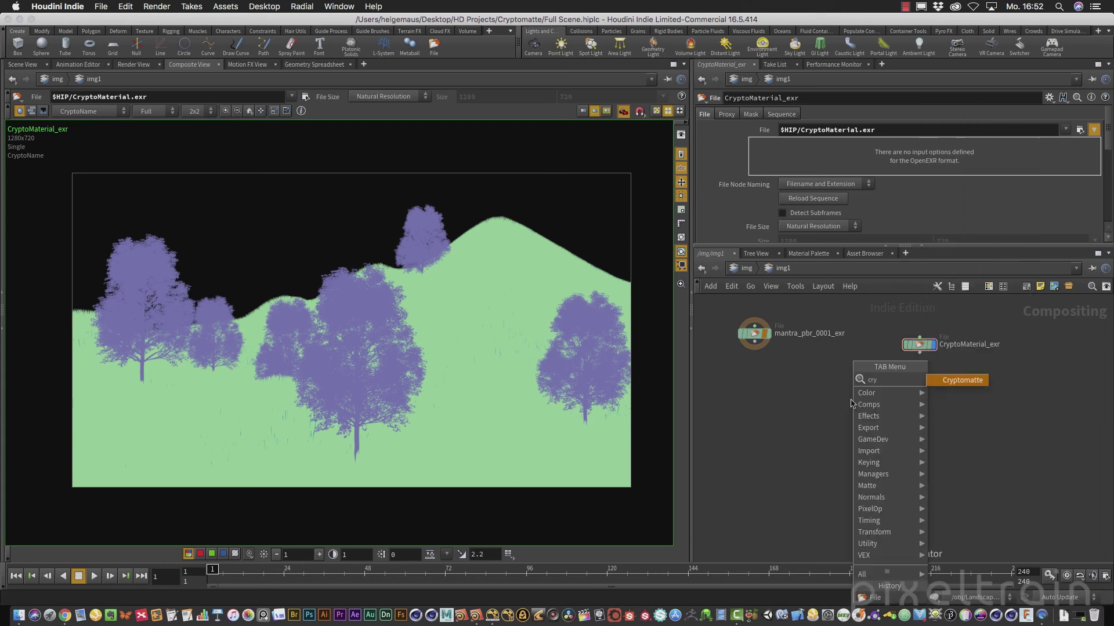
{"action": "key", "text": "Return"}
{"action": "left_click", "coordinate": [850, 400]}
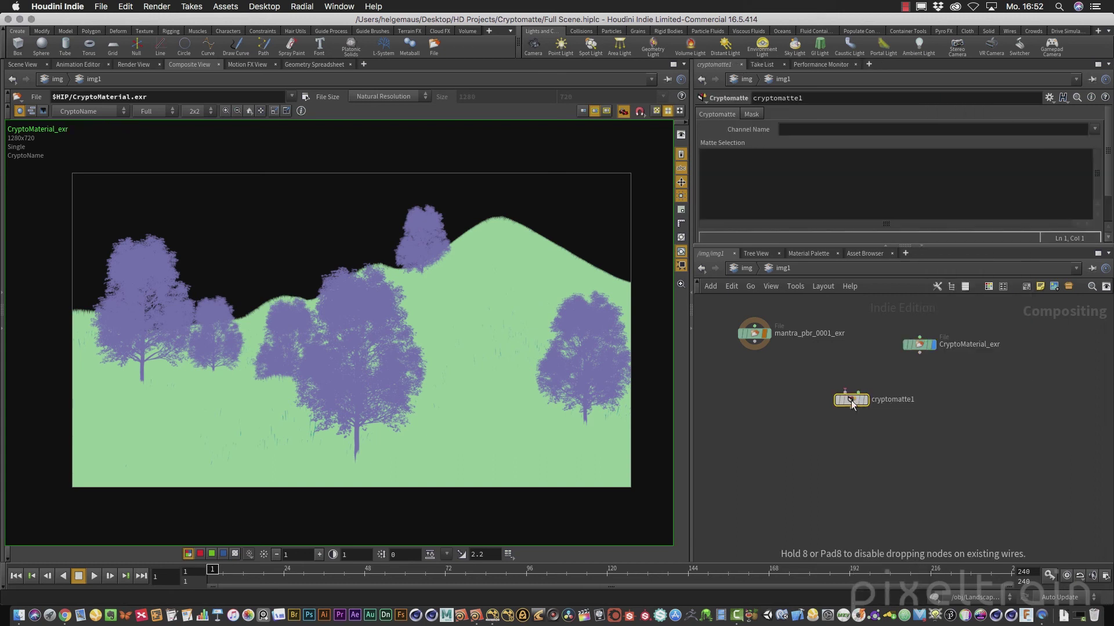
{"action": "left_click", "coordinate": [851, 401]}
{"action": "left_click_drag", "start_coordinate": [852, 402], "coordinate": [847, 431]}
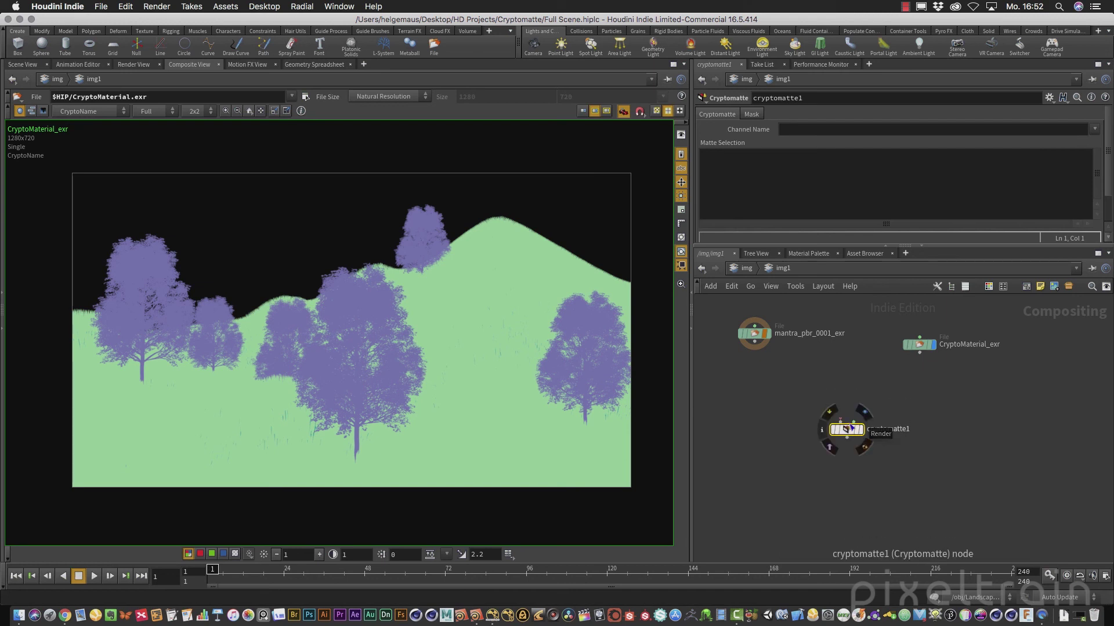
{"action": "left_click_drag", "start_coordinate": [841, 421], "coordinate": [920, 352]}
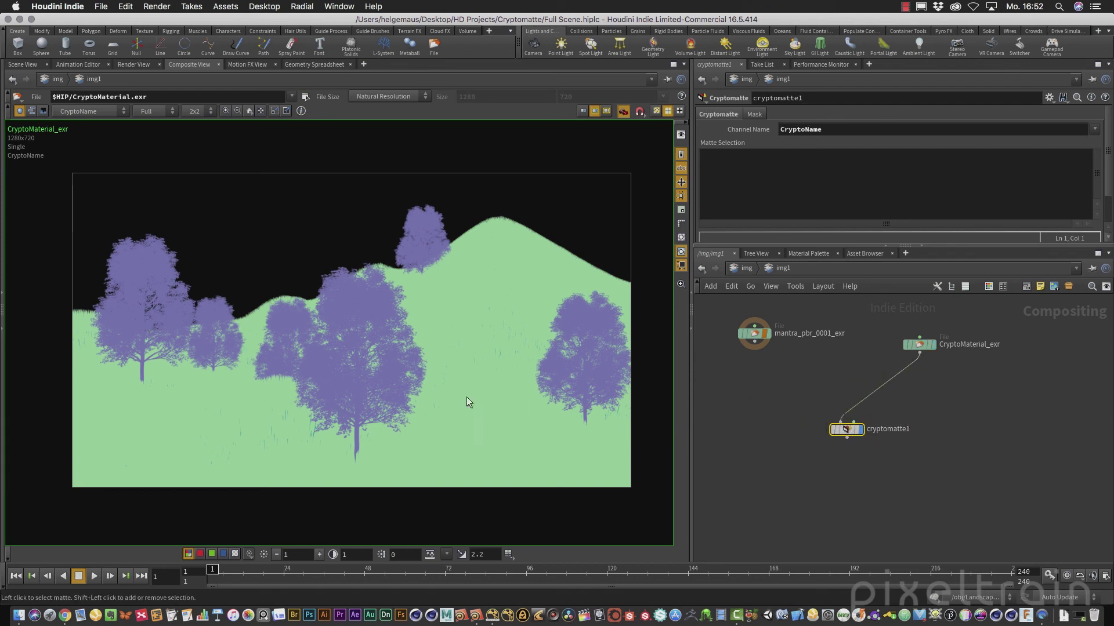
{"action": "left_click_drag", "start_coordinate": [848, 429], "coordinate": [893, 428]}
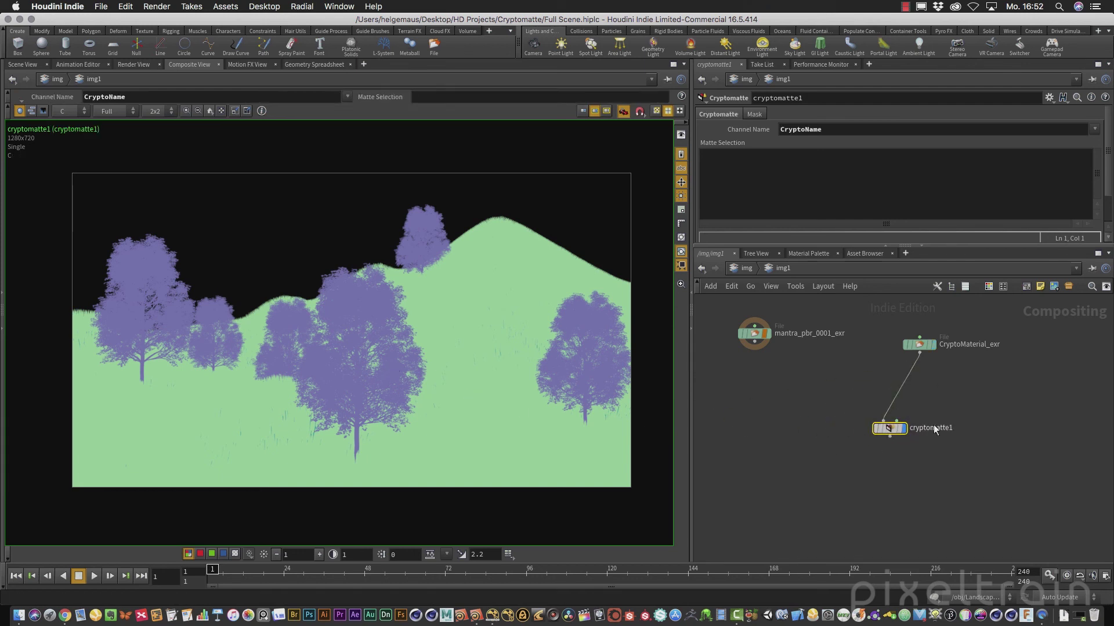
Set the Cryptomatte node's channel to CryptoMaterial and pick the grassy hill plus the tree trunks as mattes
{"action": "left_click", "coordinate": [1094, 129]}
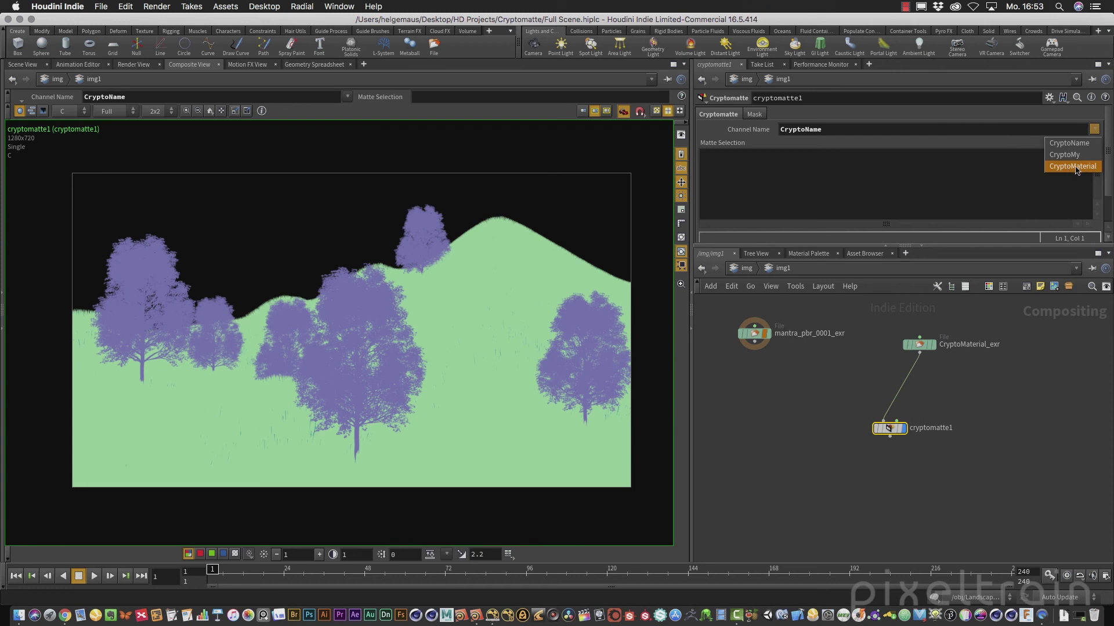
{"action": "left_click", "coordinate": [1074, 167]}
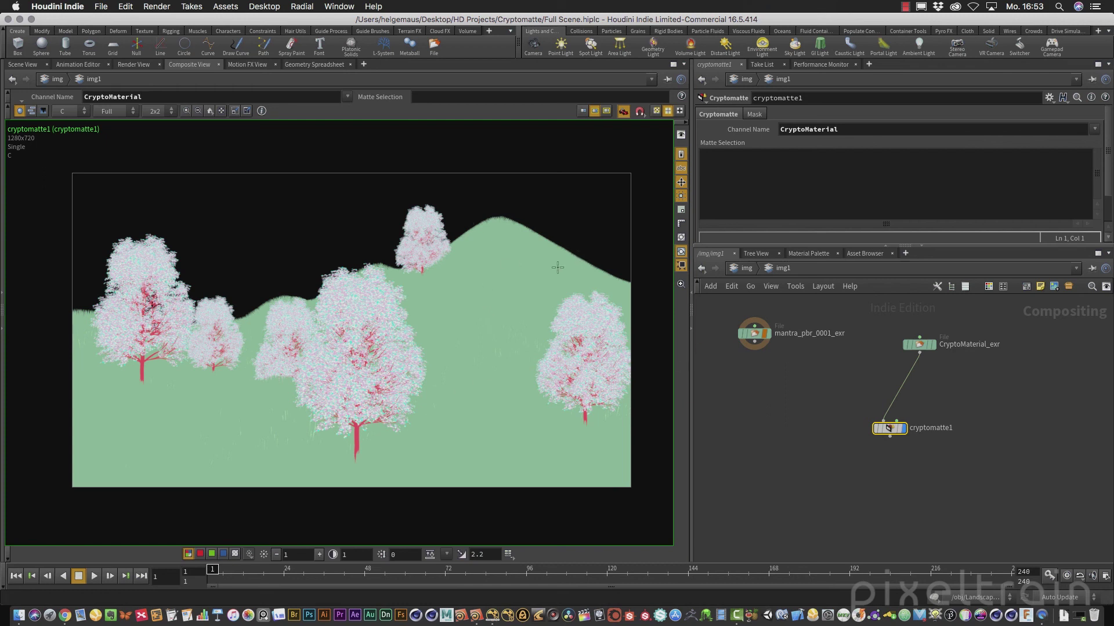
{"action": "left_click", "coordinate": [518, 260]}
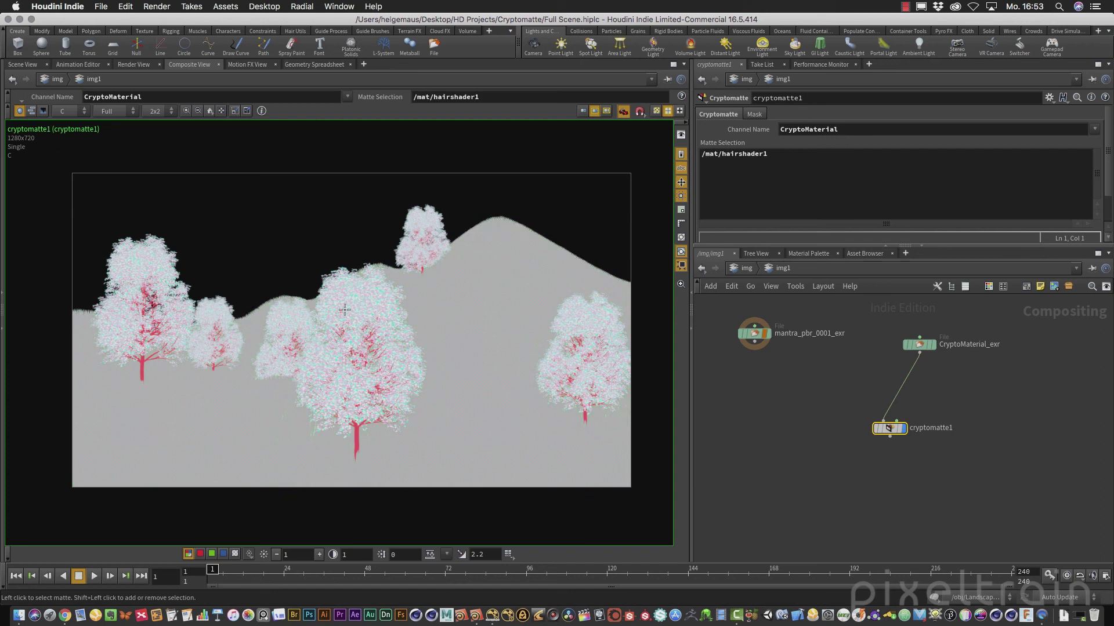
{"action": "scroll", "coordinate": [538, 269], "scroll_direction": "up", "scroll_amount": 2}
{"action": "scroll", "coordinate": [538, 269], "scroll_direction": "up", "scroll_amount": 4}
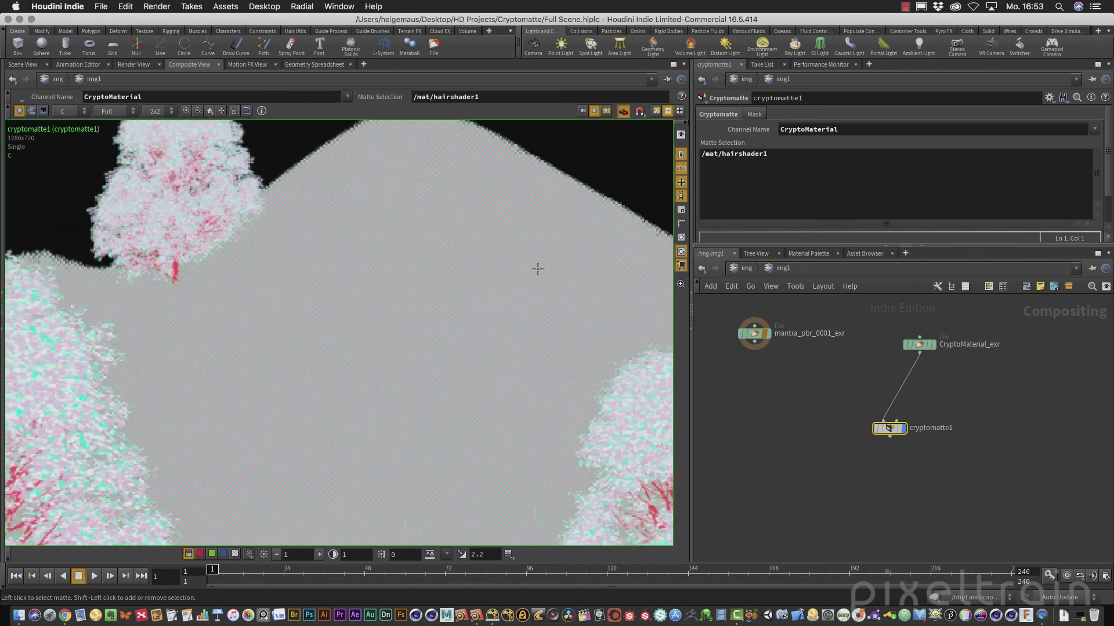
{"action": "scroll", "coordinate": [471, 290], "scroll_direction": "down", "scroll_amount": 6}
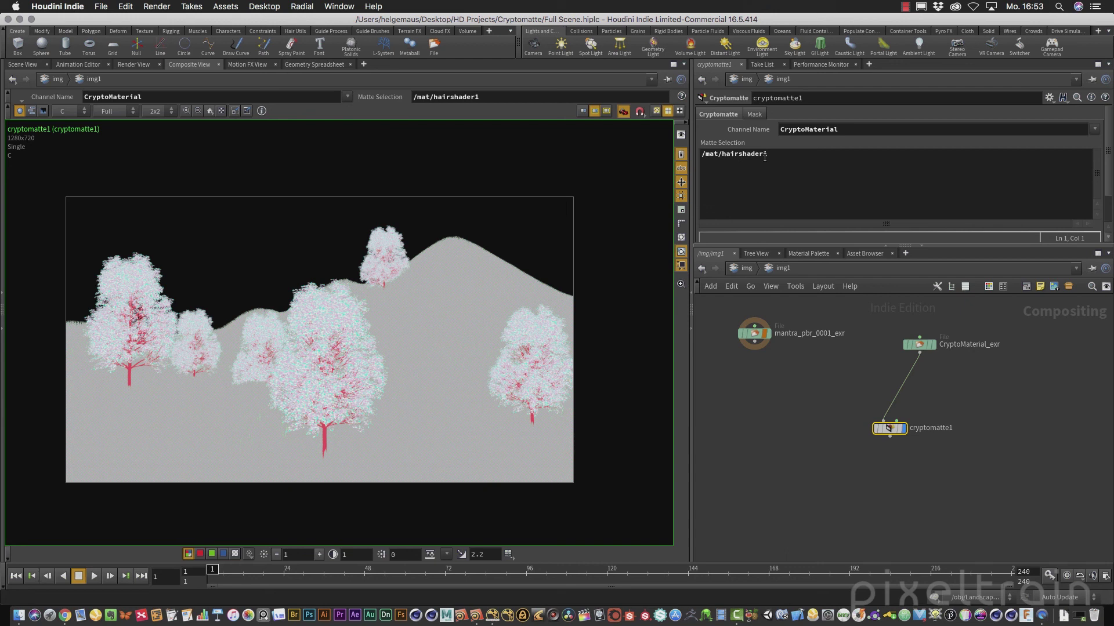
{"action": "left_click_drag", "start_coordinate": [1010, 246], "coordinate": [1016, 298]}
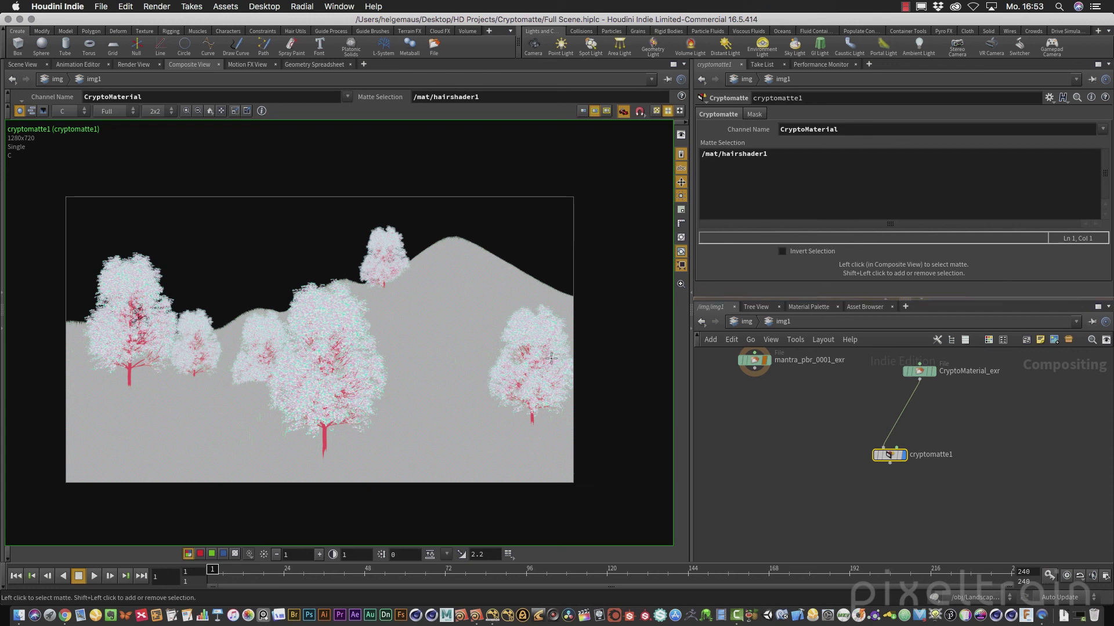
{"action": "left_click", "coordinate": [324, 443], "text": "shift"}
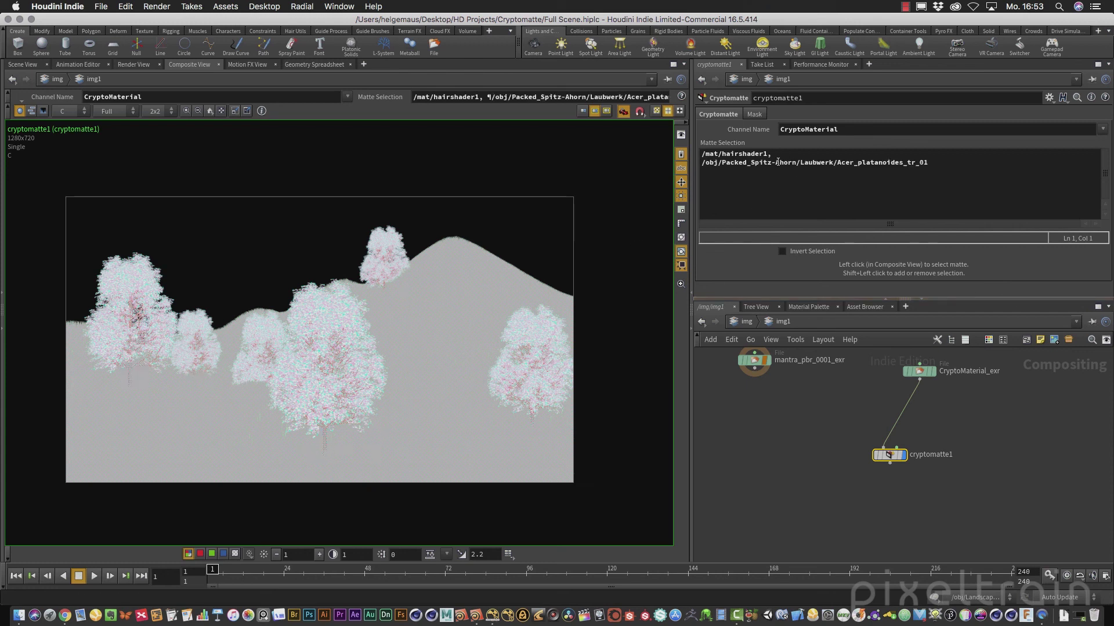
Remove /mat/hairshader1 from the matte selection, keeping only /obj/Packed_Spitz-Ahorn/Laubwerk/Acer_platanoides_tr_01
{"action": "left_click_drag", "start_coordinate": [773, 154], "coordinate": [680, 156]}
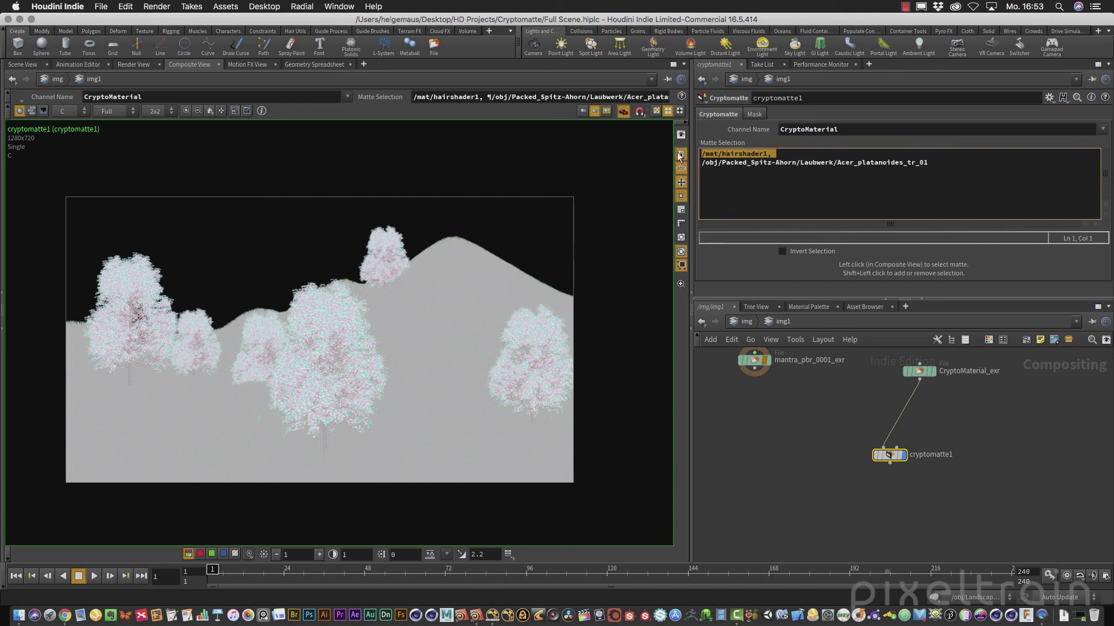
{"action": "key", "text": "BackSpace"}
{"action": "key", "text": "Down"}
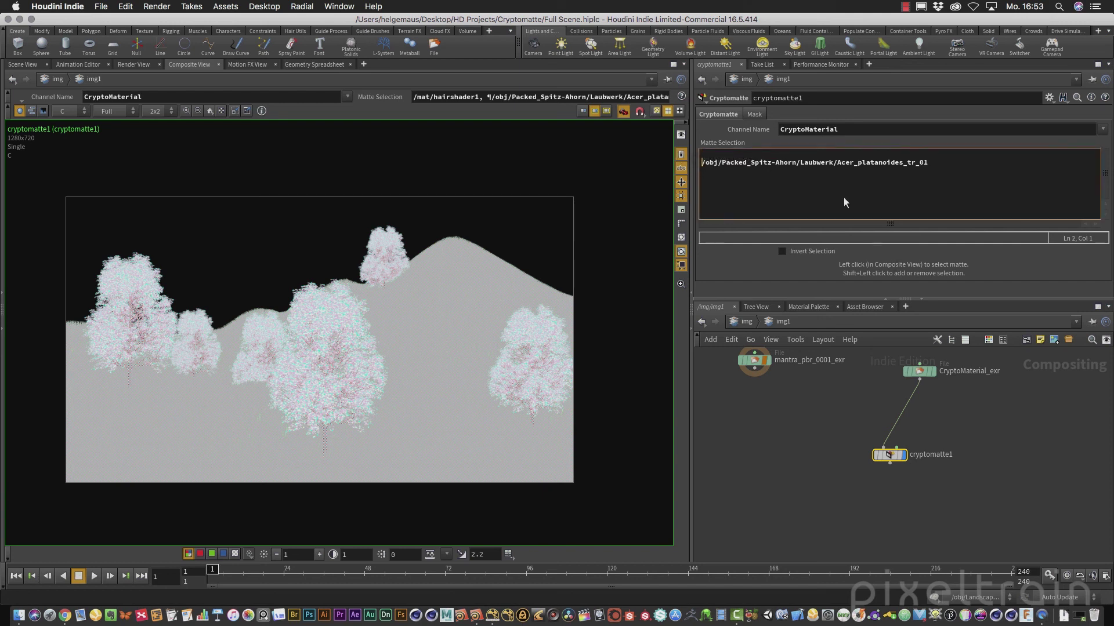
{"action": "left_click", "coordinate": [718, 165]}
{"action": "left_click", "coordinate": [701, 164]}
{"action": "key", "text": "BackSpace"}
{"action": "key", "text": "Return"}
{"action": "key", "text": "Delete"}
{"action": "type", "text": "/"}
{"action": "key", "text": "Return"}
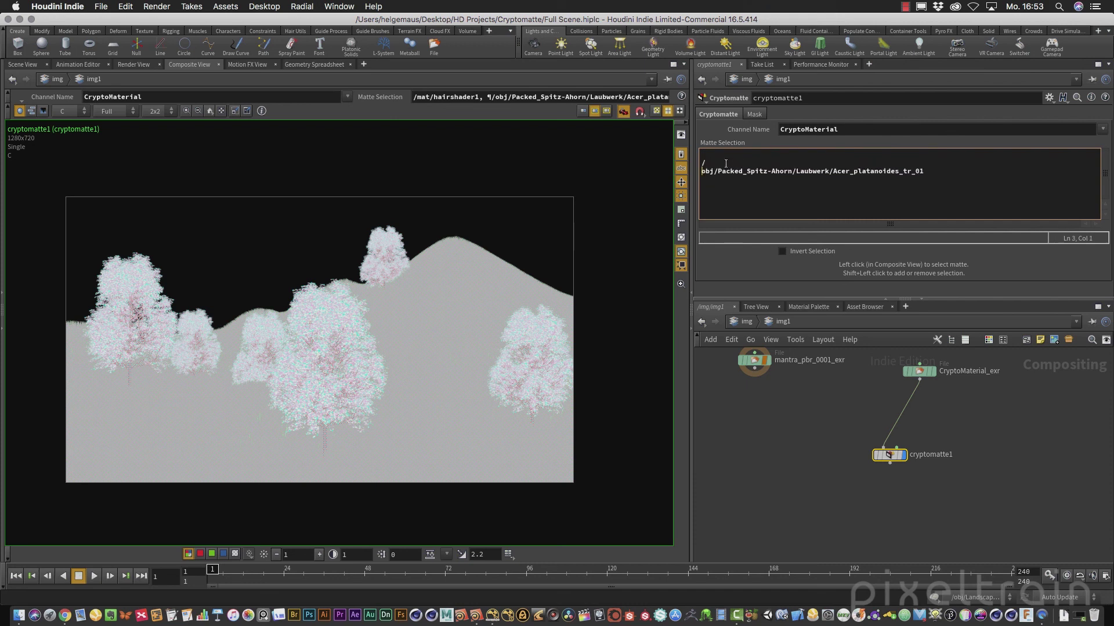
{"action": "key", "text": "BackSpace"}
{"action": "left_click", "coordinate": [741, 185]}
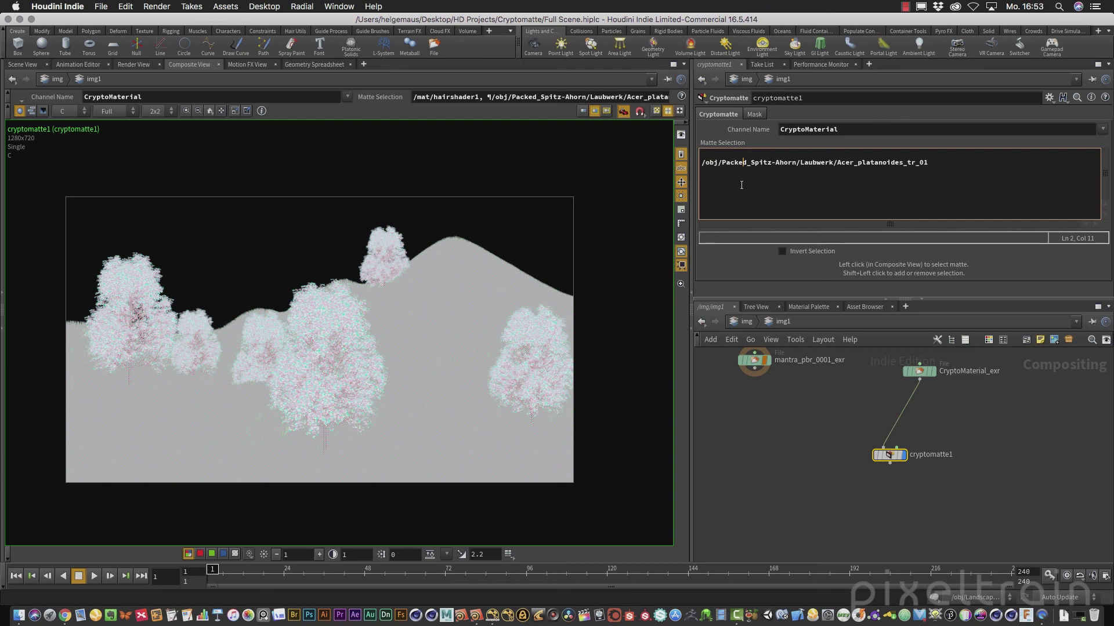
{"action": "left_click", "coordinate": [600, 219]}
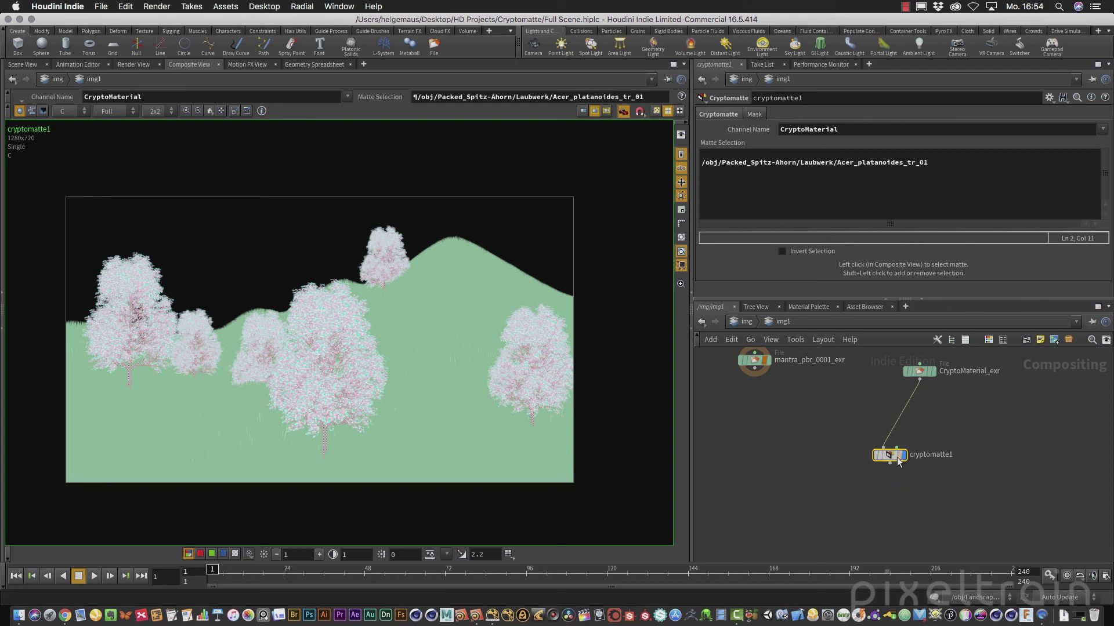
Line up the Cryptomatte node below CryptoMaterial_exr and add a Color Correct node below the beauty render's File node
{"action": "left_click_drag", "start_coordinate": [897, 459], "coordinate": [927, 441]}
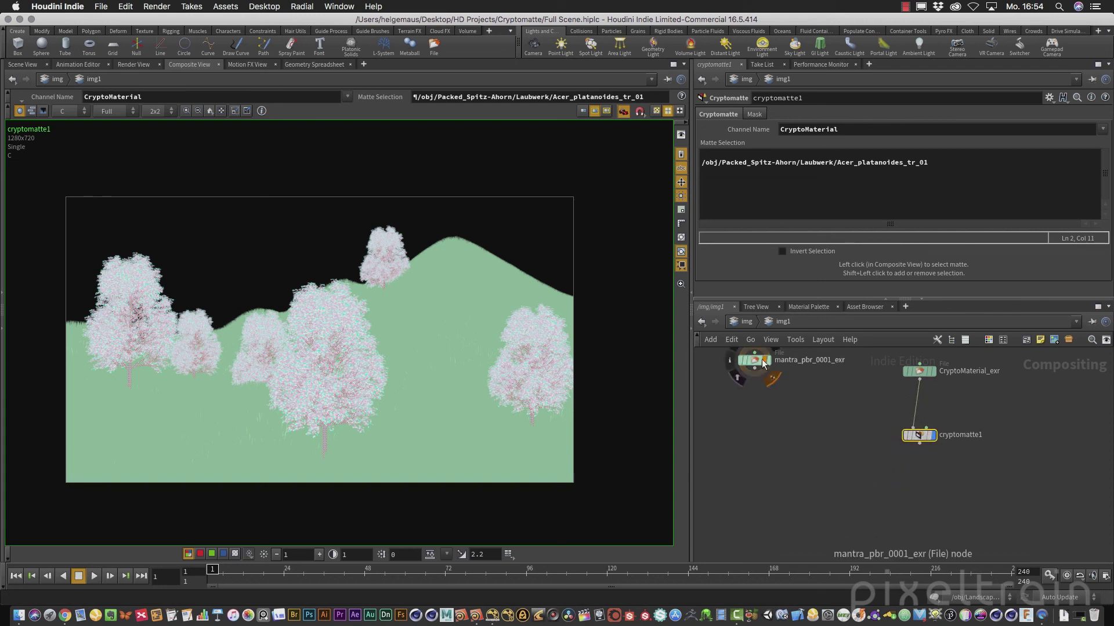
{"action": "left_click", "coordinate": [754, 441]}
{"action": "key", "text": "Tab"}
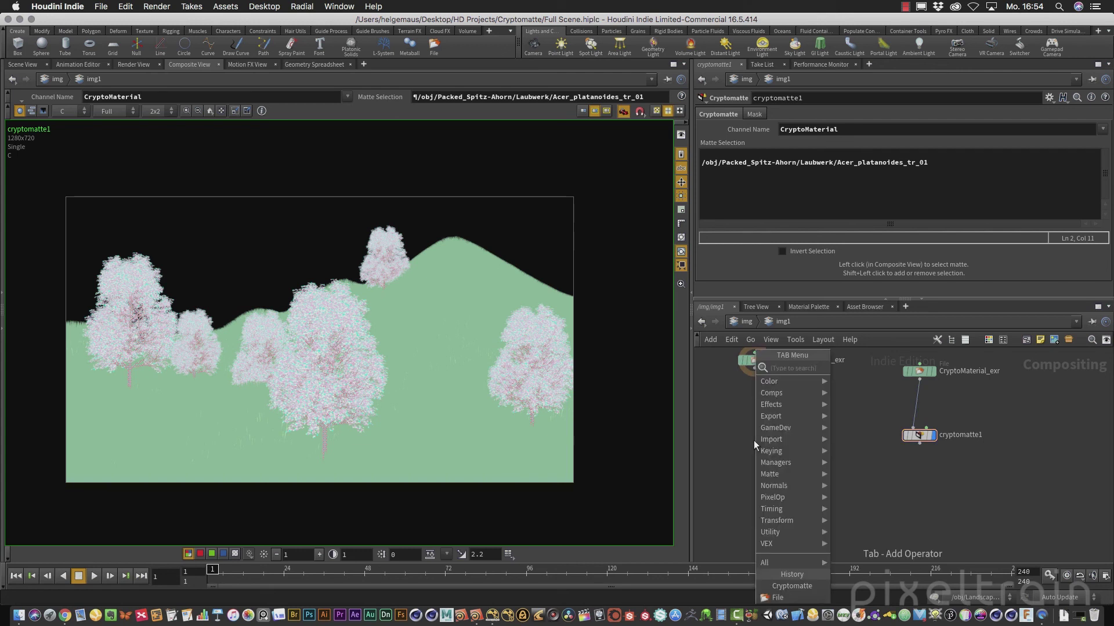
{"action": "type", "text": "co"}
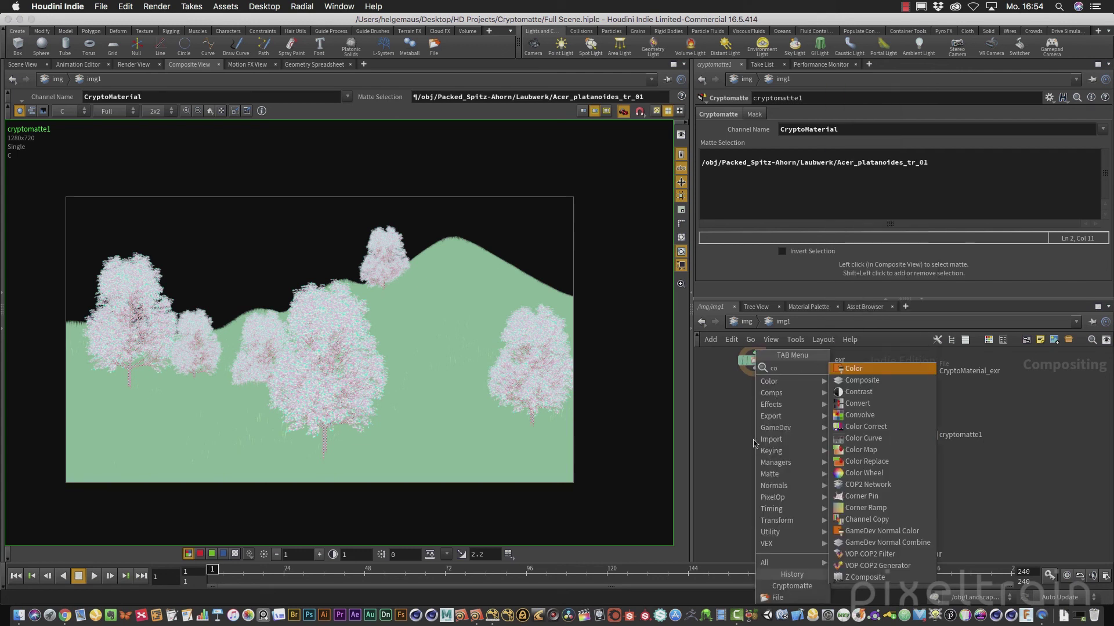
{"action": "key", "text": "Down"}
{"action": "key", "text": "Down"}
{"action": "key", "text": "Down"}
{"action": "key", "text": "Down"}
{"action": "key", "text": "Down"}
{"action": "key", "text": "Return"}
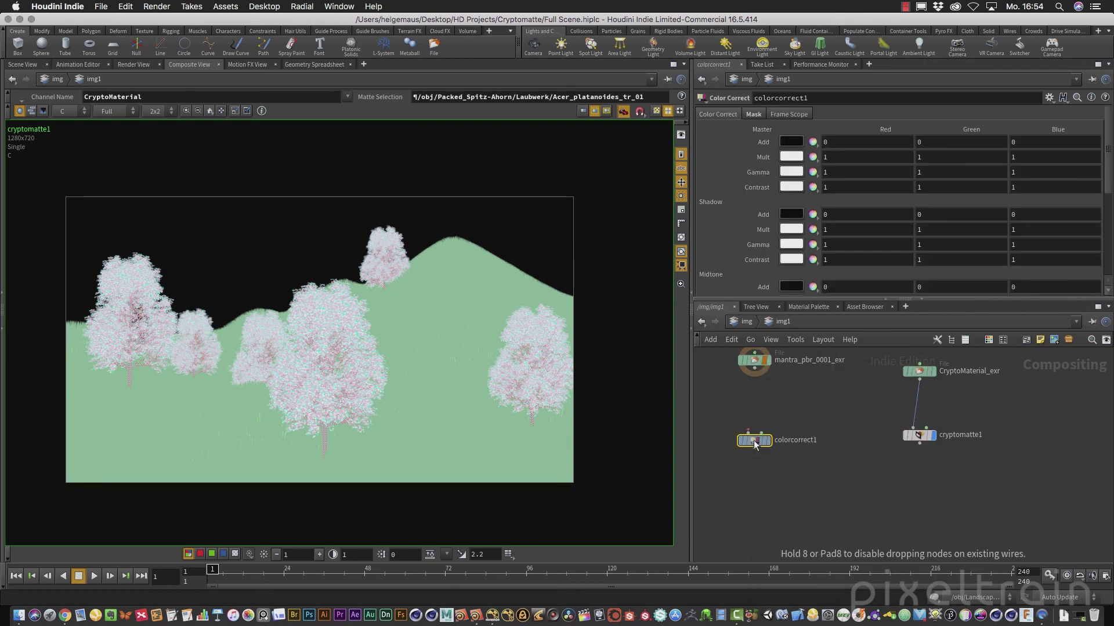
Wire the beauty render into the Color Correct node, display it, and connect the Cryptomatte node to its mask input
{"action": "left_click_drag", "start_coordinate": [754, 441], "coordinate": [768, 458]}
{"action": "left_click_drag", "start_coordinate": [754, 369], "coordinate": [765, 455]}
{"action": "left_click", "coordinate": [783, 458]}
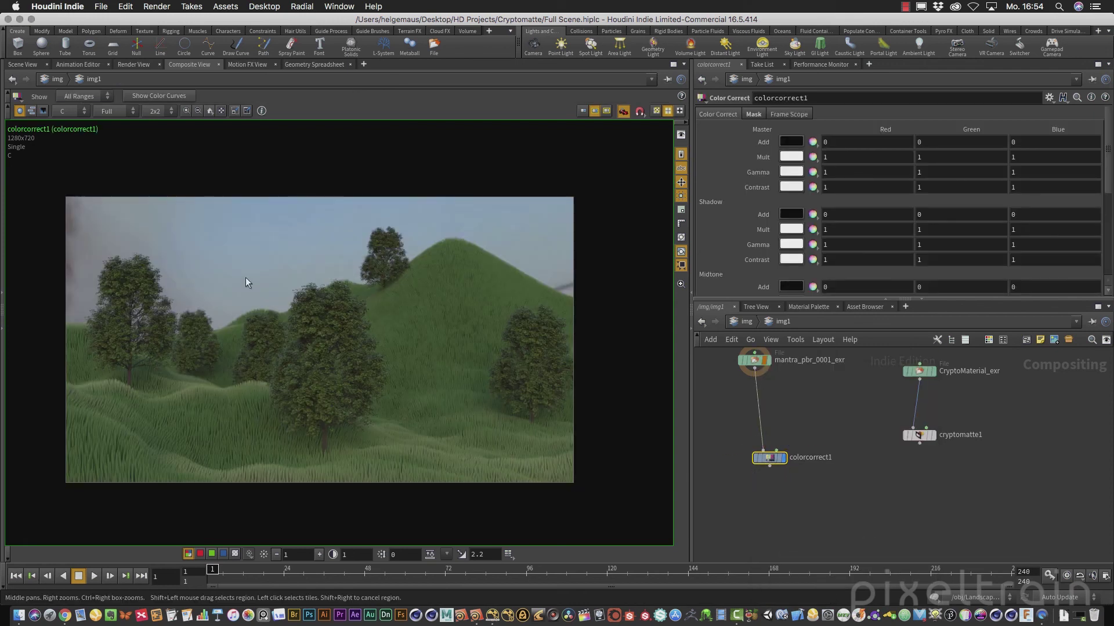
{"action": "left_click_drag", "start_coordinate": [777, 461], "coordinate": [919, 445]}
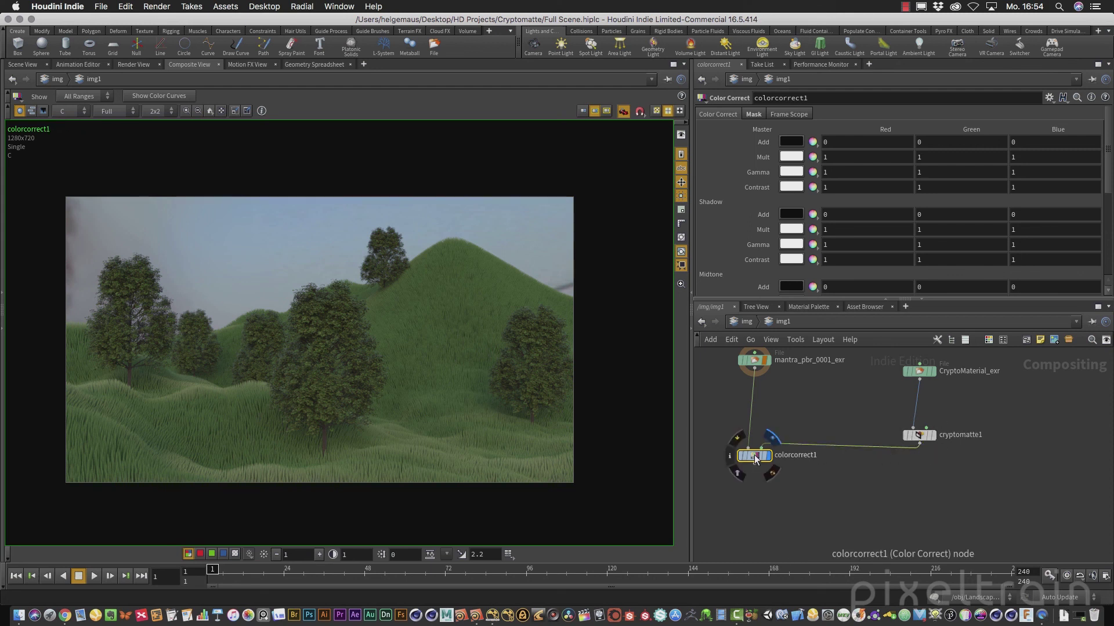
Clear the Cryptomatte node's matte selection, set its channel to CryptoMy and pick the Grass matte in the image
{"action": "left_click", "coordinate": [921, 435]}
{"action": "left_click_drag", "start_coordinate": [834, 174], "coordinate": [574, 110]}
{"action": "left_click", "coordinate": [999, 174]}
{"action": "key", "text": "super+a"}
{"action": "key", "text": "BackSpace"}
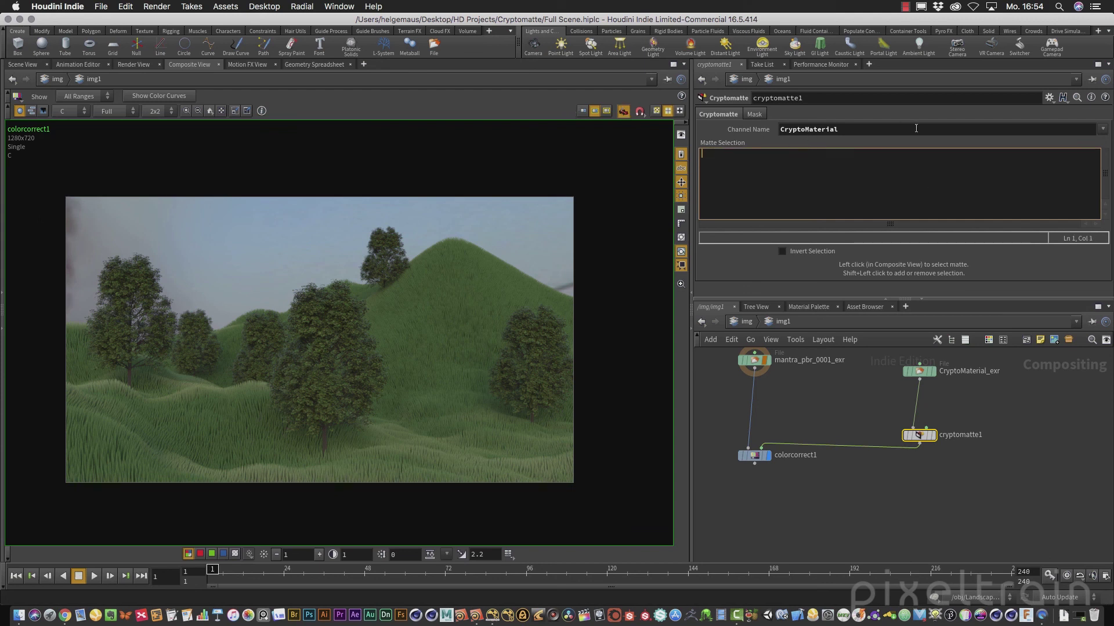
{"action": "left_click", "coordinate": [1103, 130]}
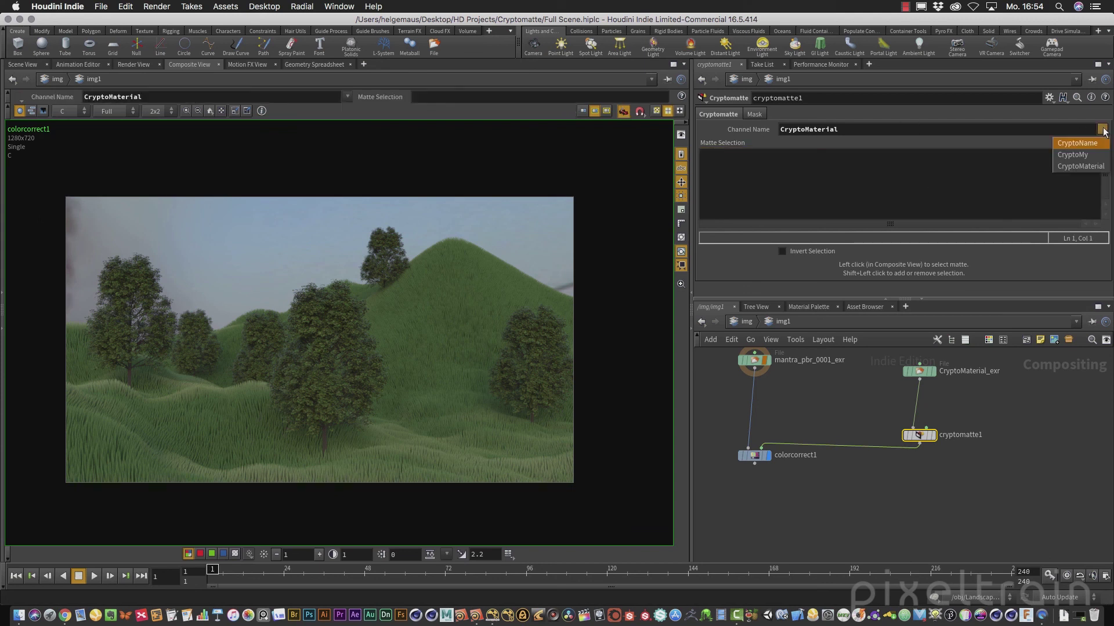
{"action": "left_click", "coordinate": [1070, 142]}
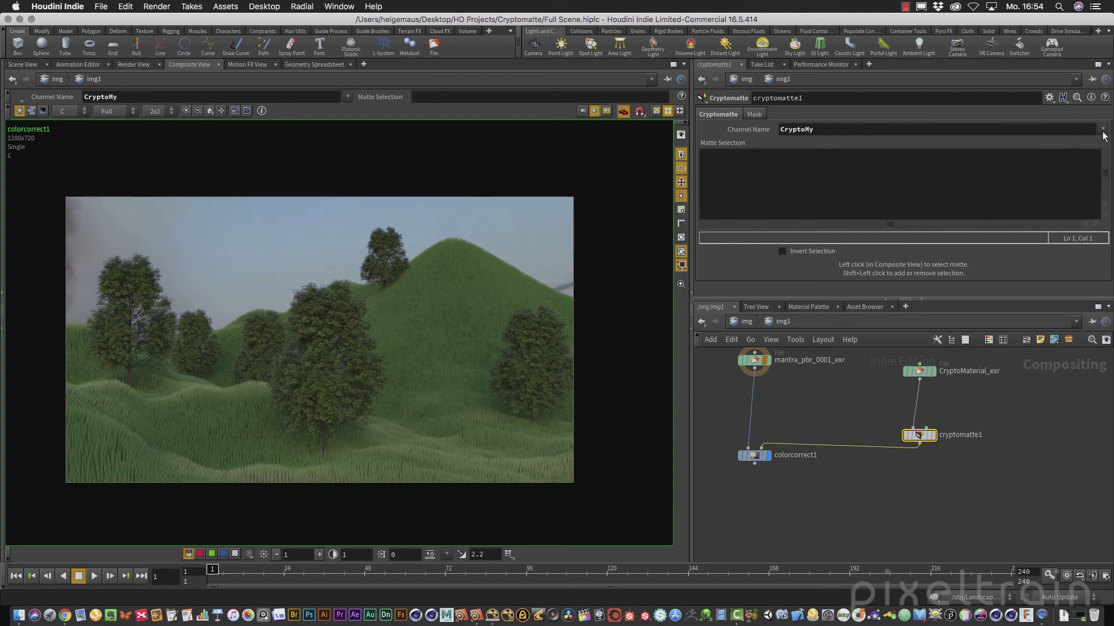
{"action": "left_click", "coordinate": [436, 296]}
Tint the Color Correct node's master Mult in HSV mode with hue 40.6, saturation 0.662 and value 1
{"action": "left_click", "coordinate": [758, 461]}
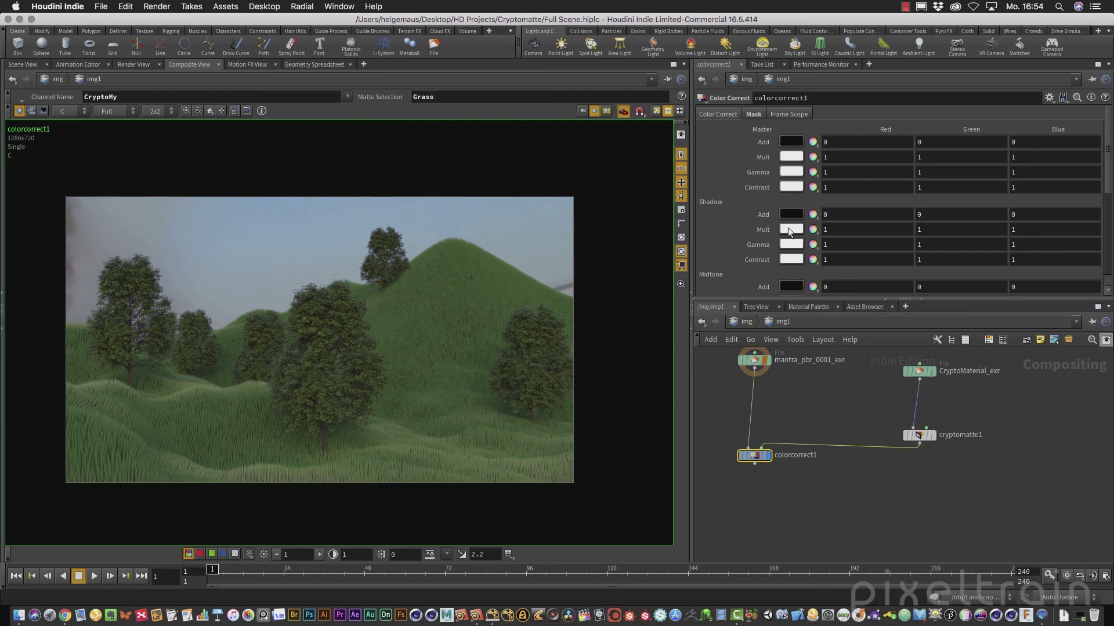
{"action": "left_click", "coordinate": [814, 159]}
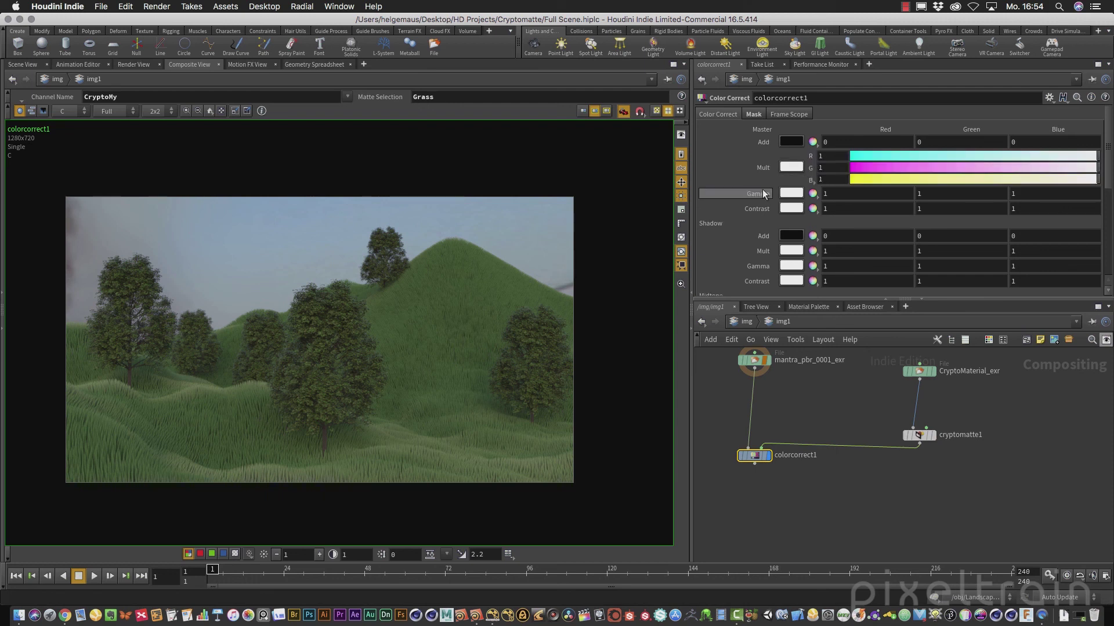
{"action": "left_click", "coordinate": [811, 162]}
{"action": "left_click_drag", "start_coordinate": [876, 156], "coordinate": [1015, 168]}
{"action": "left_click_drag", "start_coordinate": [922, 156], "coordinate": [876, 159]}
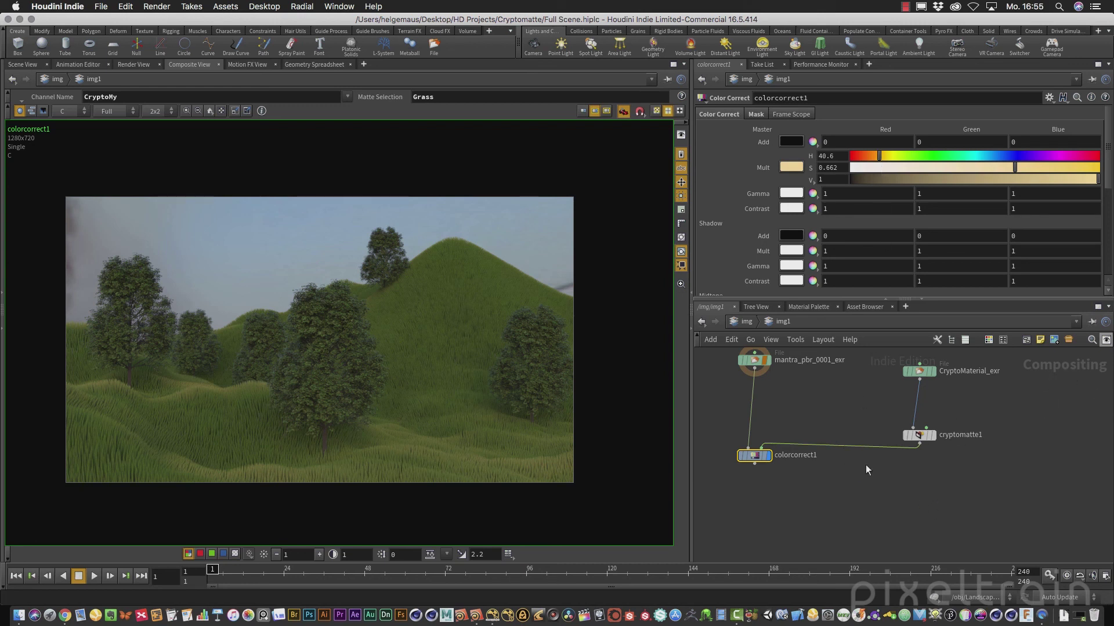
Add a ROP File Output node below the Color Correct node and look through its composite output settings
{"action": "left_click_drag", "start_coordinate": [754, 455], "coordinate": [757, 459]}
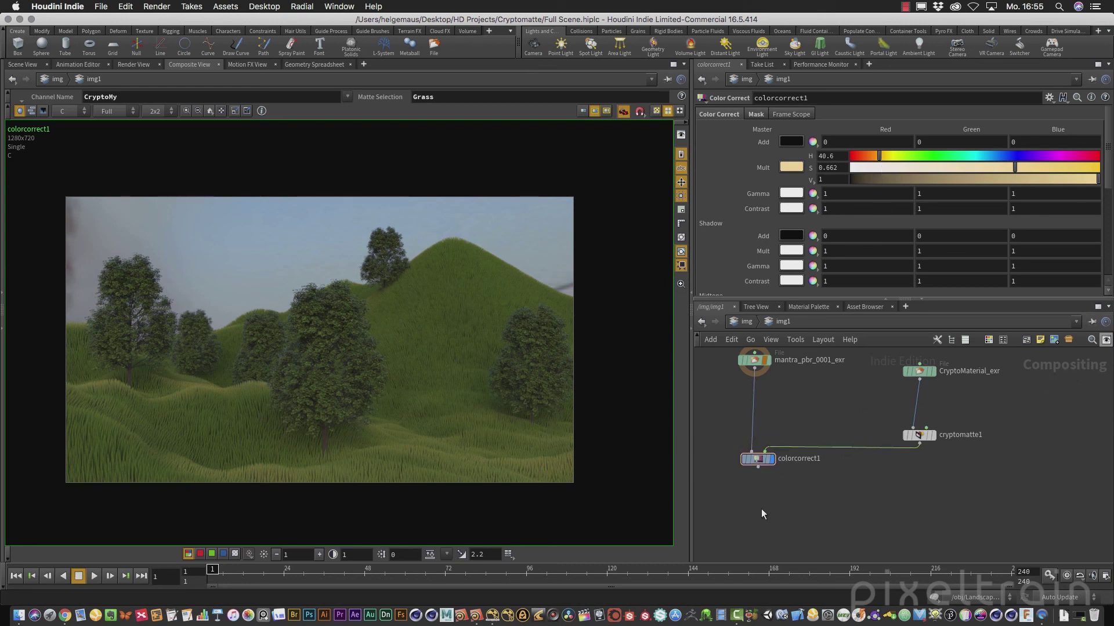
{"action": "key", "text": "Tab"}
{"action": "type", "text": "rop"}
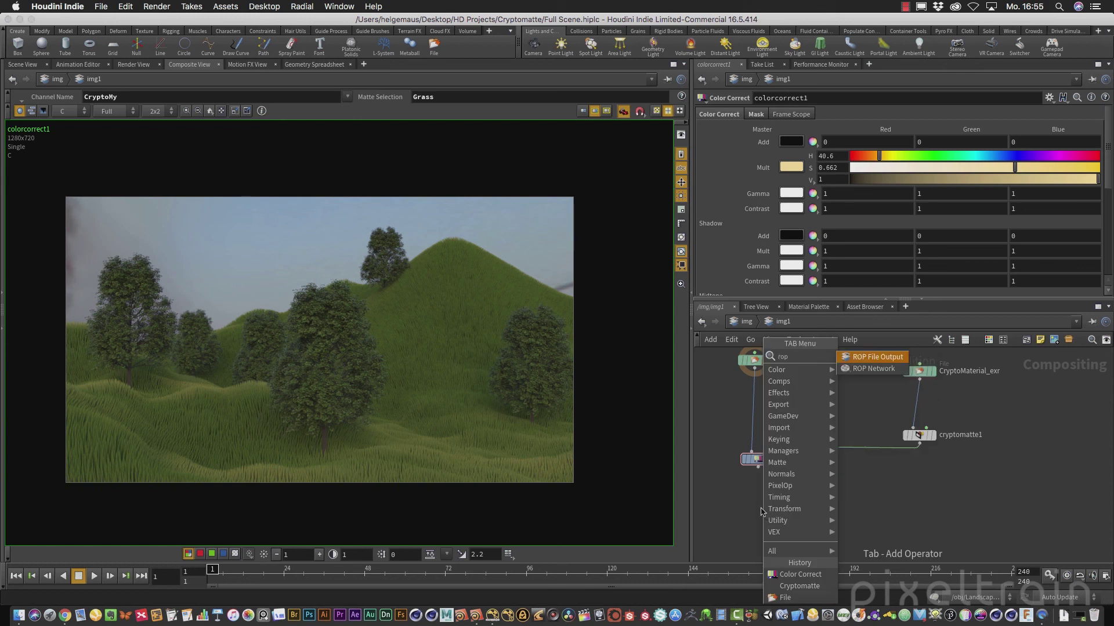
{"action": "key", "text": "Return"}
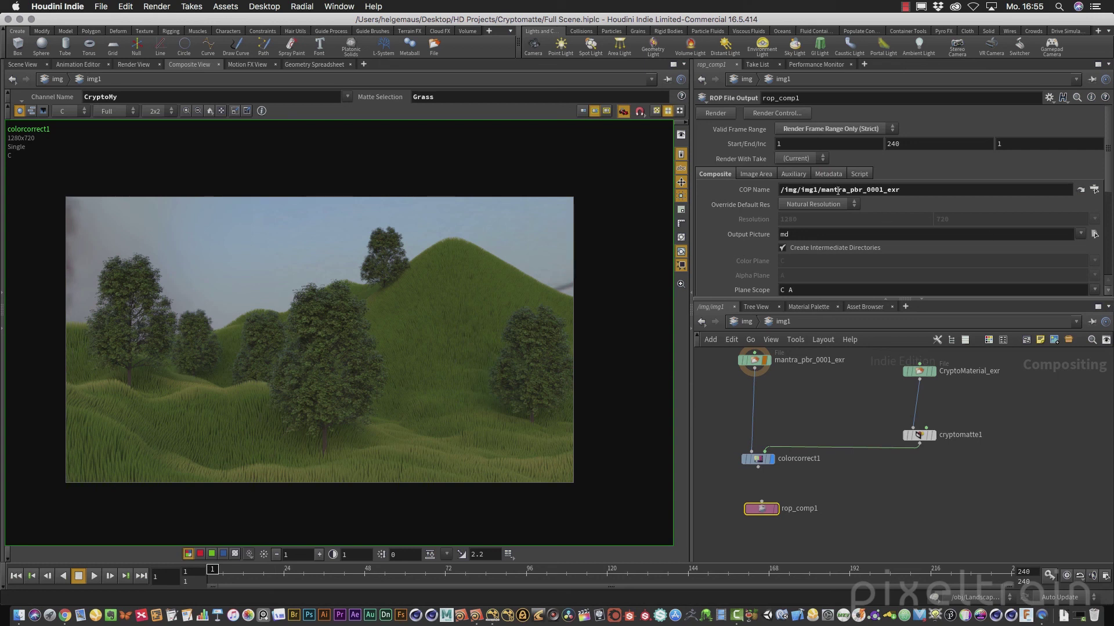
{"action": "scroll", "coordinate": [1110, 174], "scroll_direction": "down", "scroll_amount": 2}
{"action": "scroll", "coordinate": [1109, 174], "scroll_direction": "up", "scroll_amount": 2}
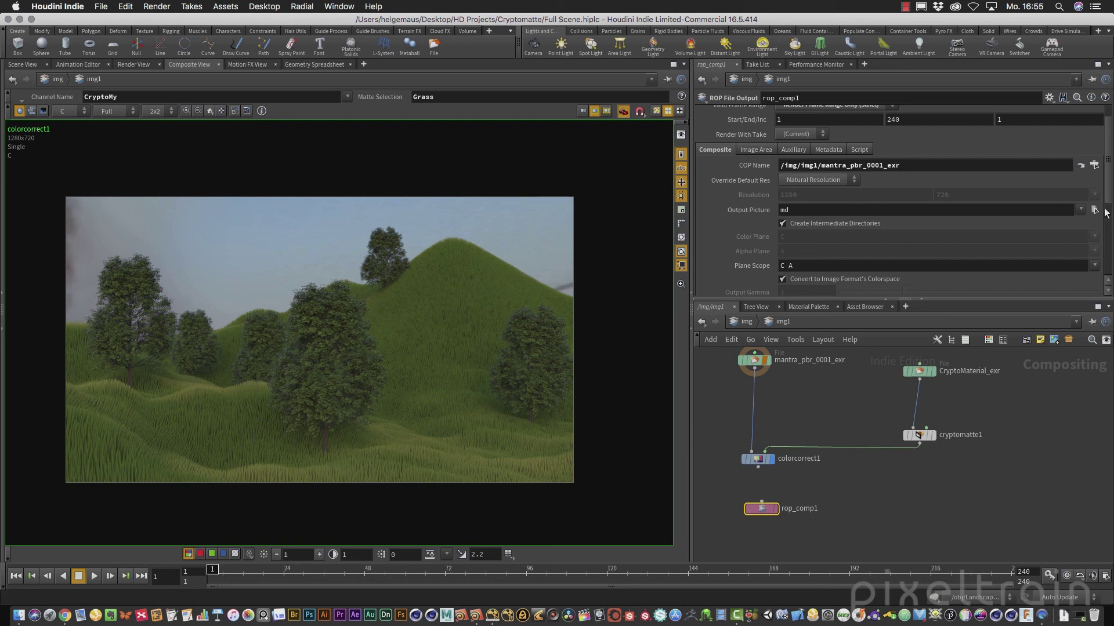
{"action": "scroll", "coordinate": [1110, 196], "scroll_direction": "down", "scroll_amount": 3}
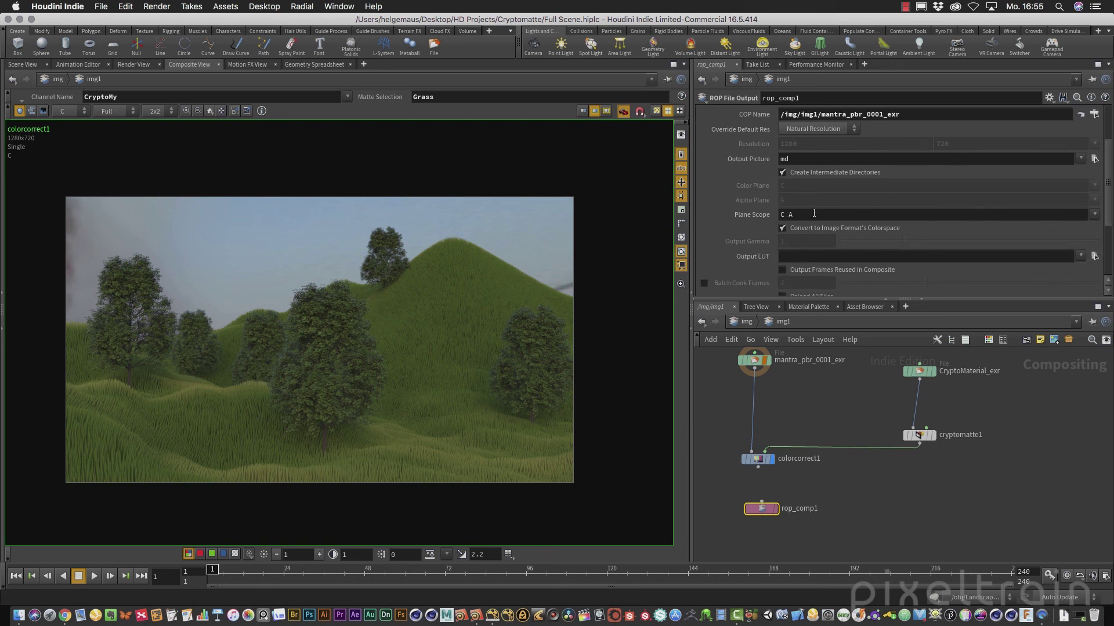
{"action": "scroll", "coordinate": [1110, 215], "scroll_direction": "up", "scroll_amount": 3}
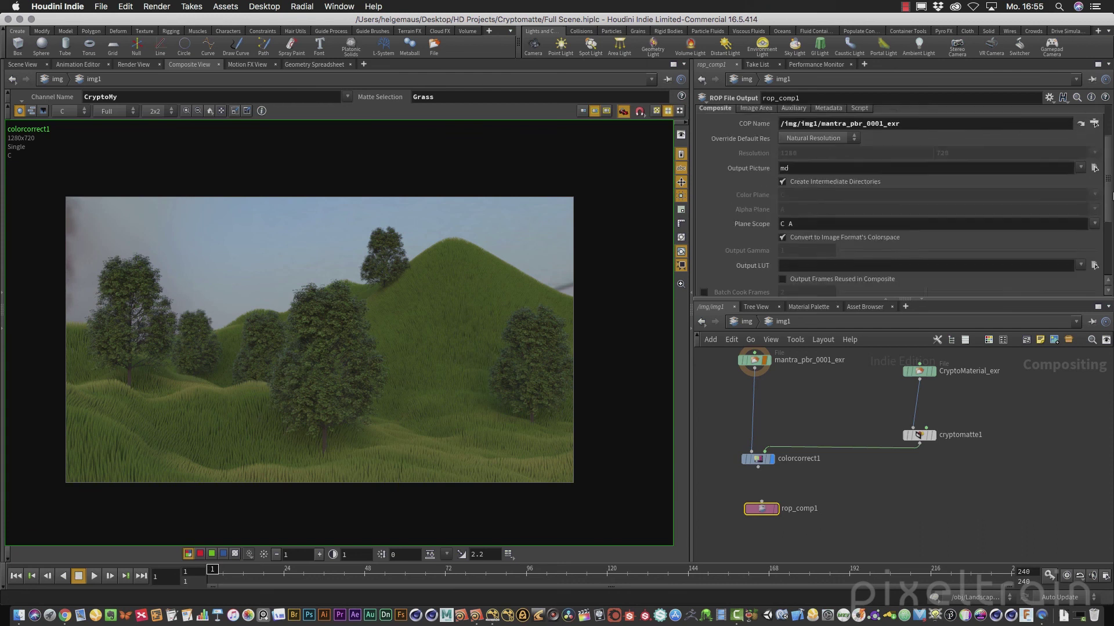
{"action": "scroll", "coordinate": [1111, 186], "scroll_direction": "up", "scroll_amount": 3}
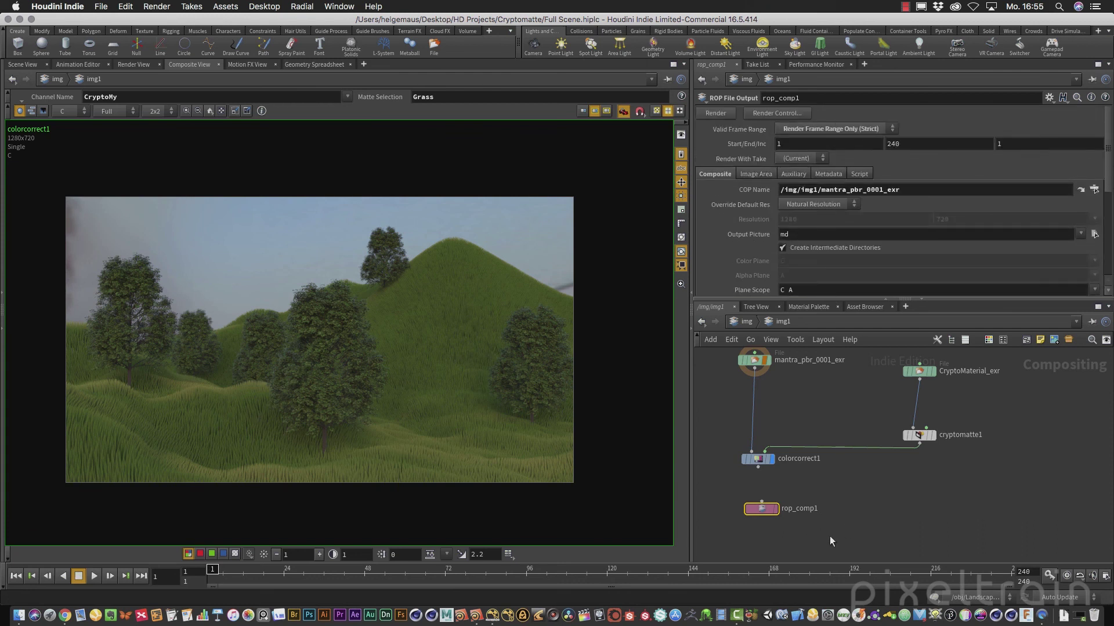